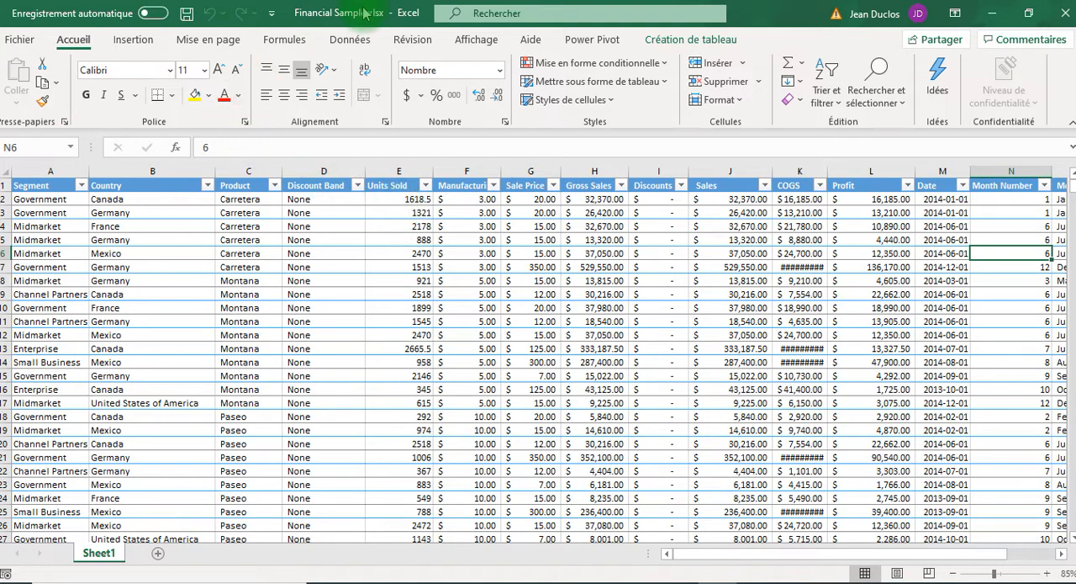
Create the recommended pivot table "Somme de Profit par Country" from the Sheet1 sales data
click(336, 266)
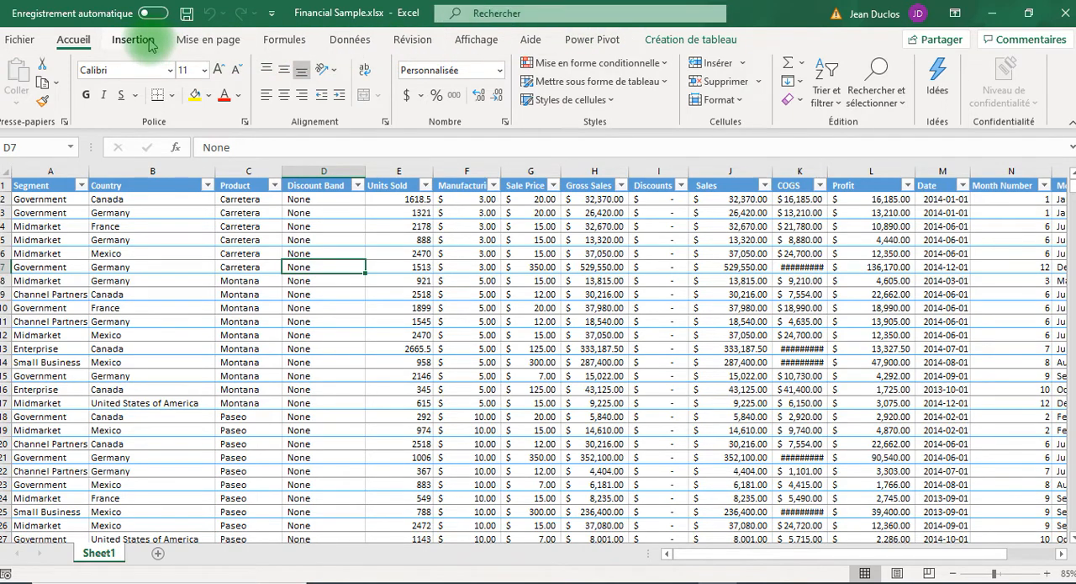
click(151, 46)
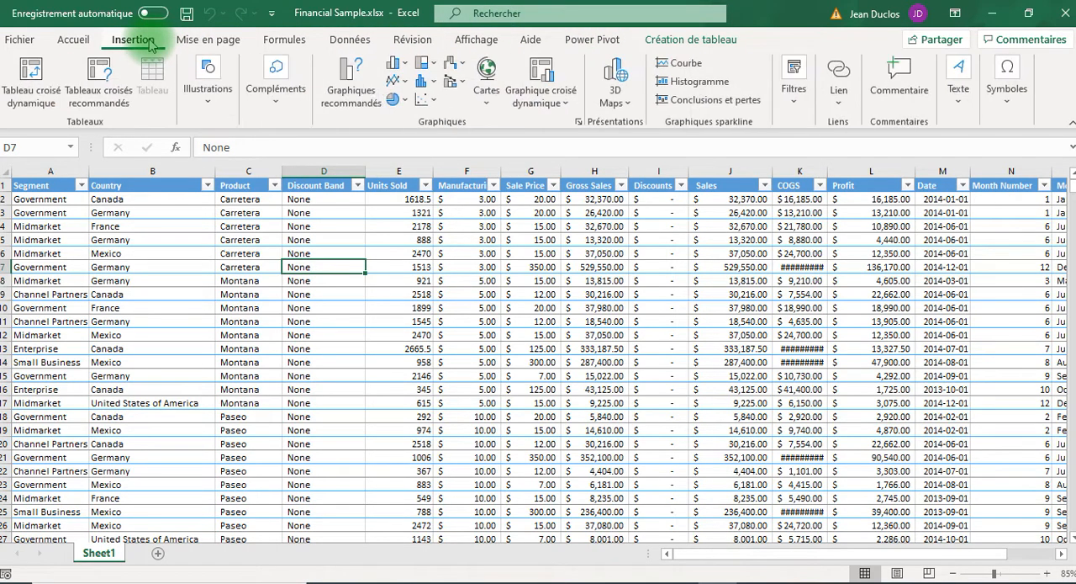
click(99, 84)
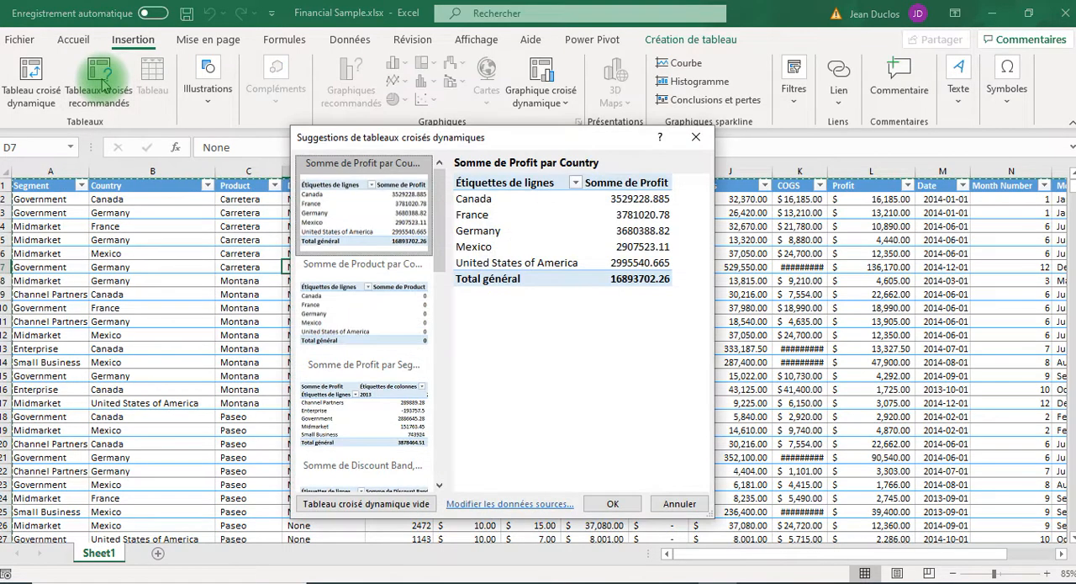
click(613, 504)
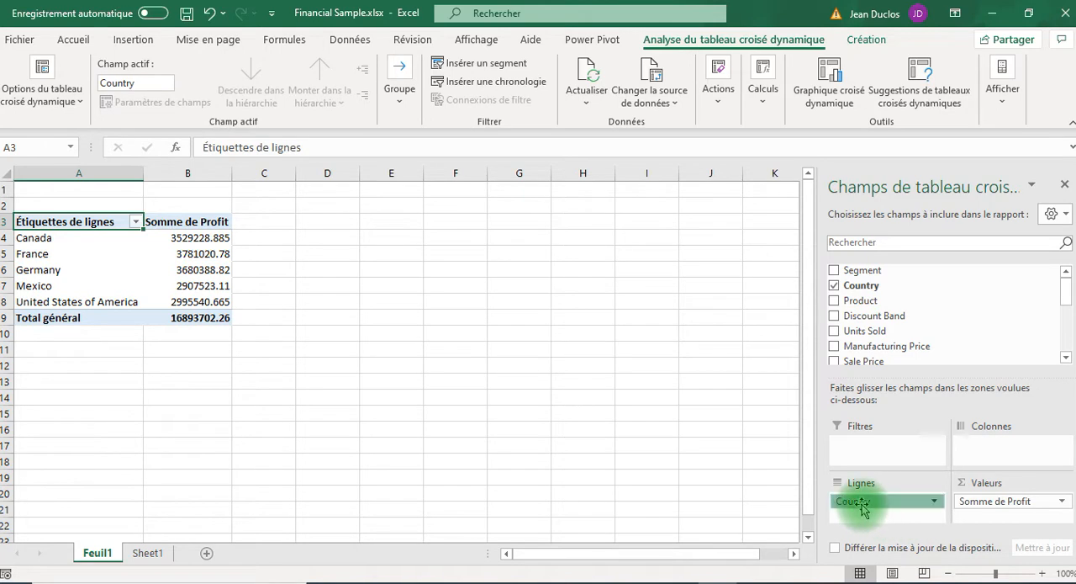
Replace Country with Product in the pivot table's rows, and replace Somme de Profit with the sum of Sales in its values
drag(858, 502, 756, 364)
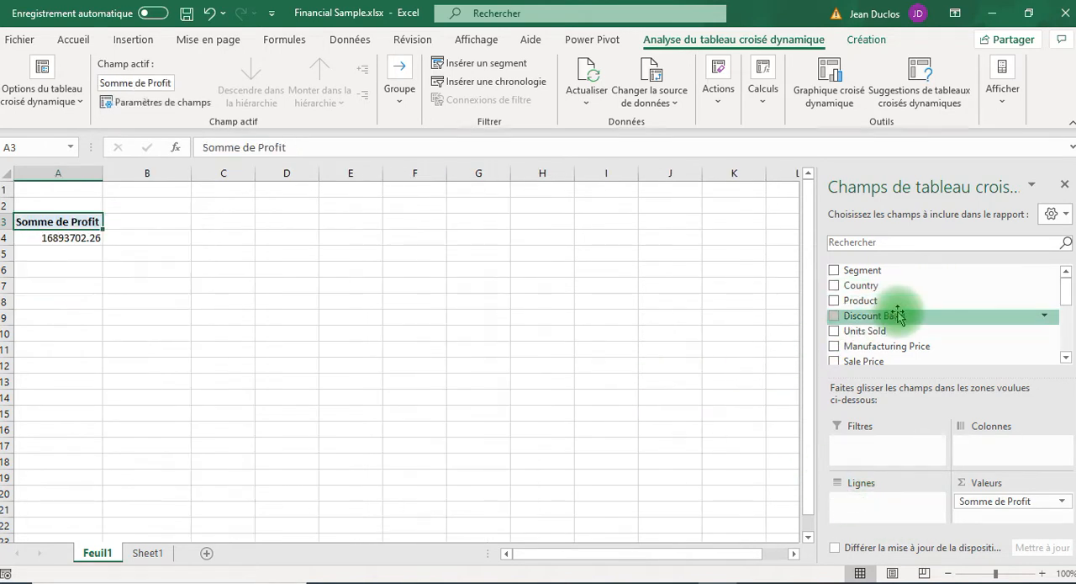
drag(862, 300, 897, 508)
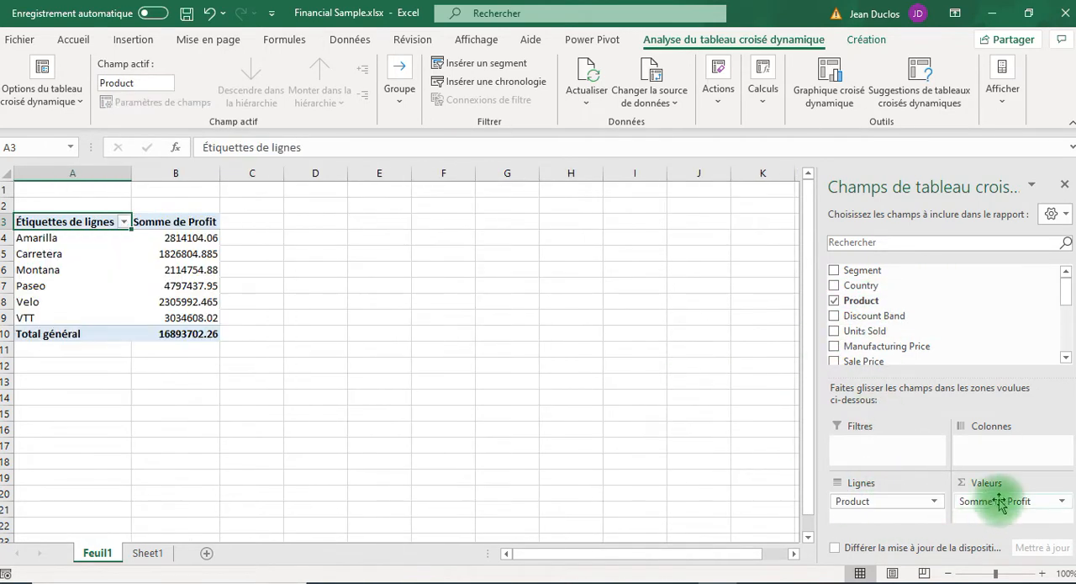
drag(1004, 505, 713, 321)
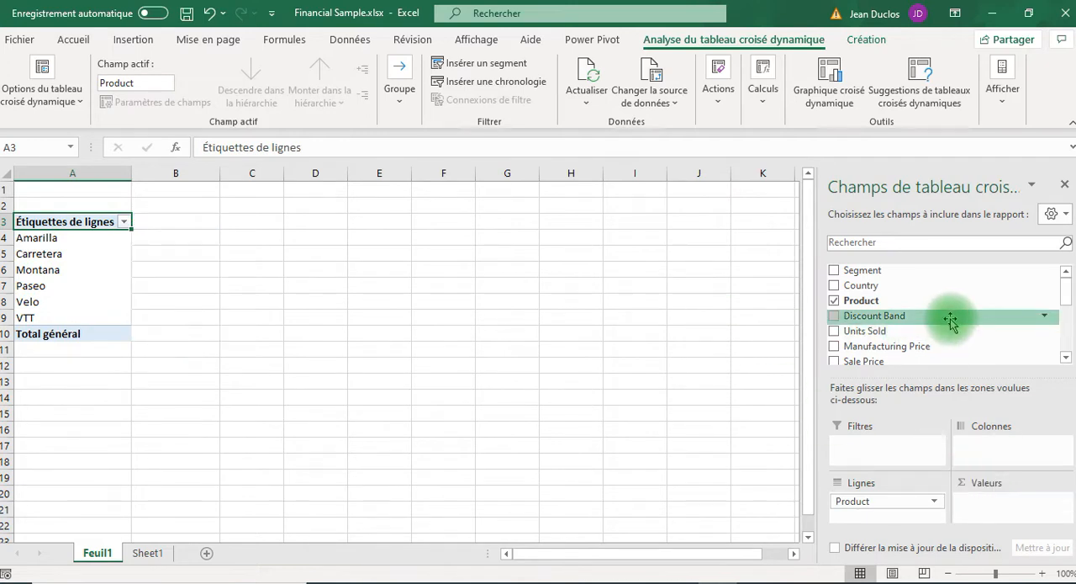
scroll(951, 319, down, 1)
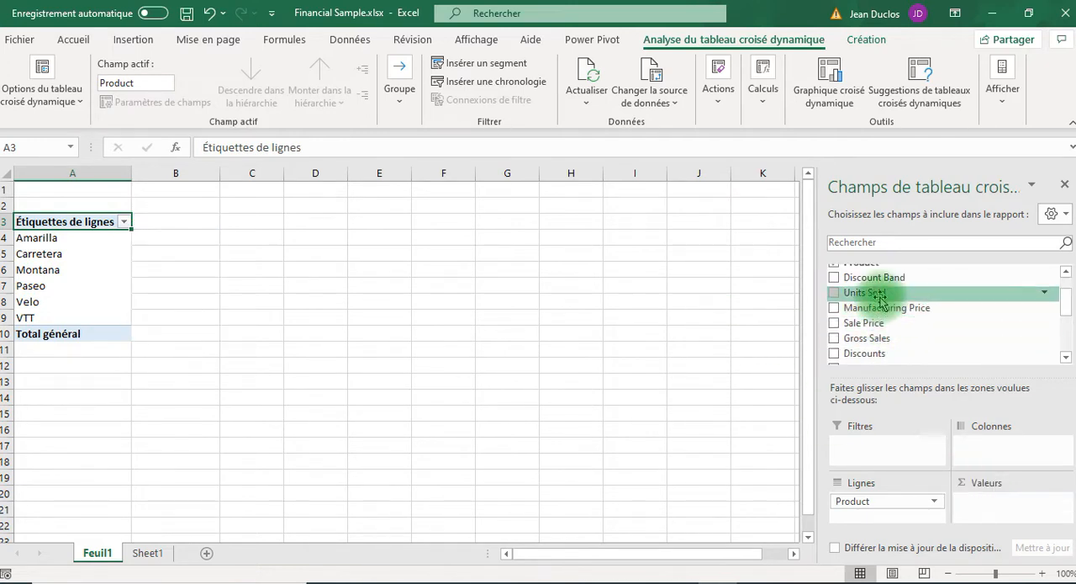
scroll(881, 306, down, 1)
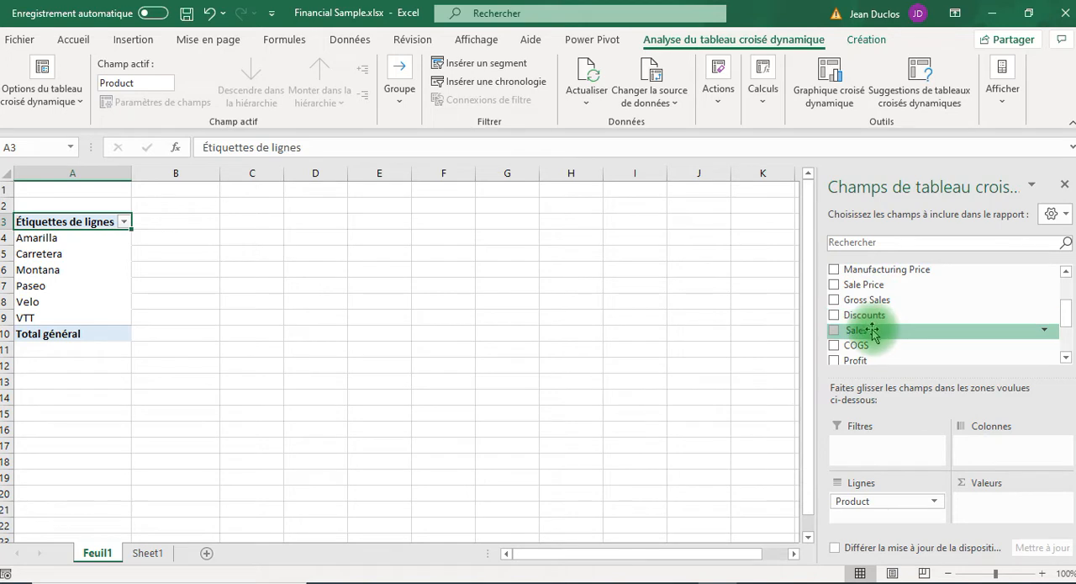
drag(872, 331, 977, 517)
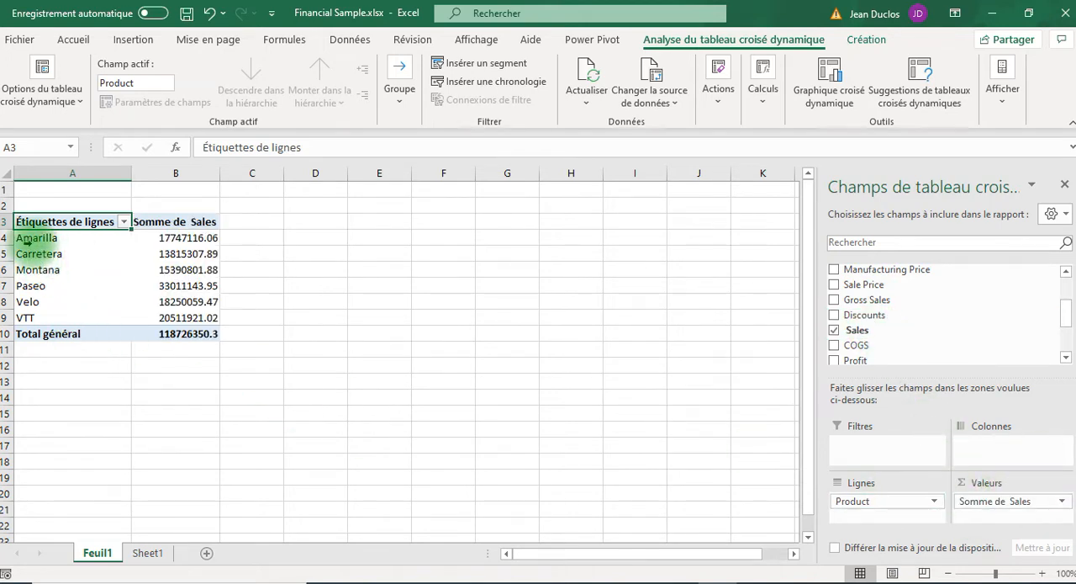
Format the pivot table's Somme de Sales values as Monétaire with the $ symbol and 0 decimals
click(182, 279)
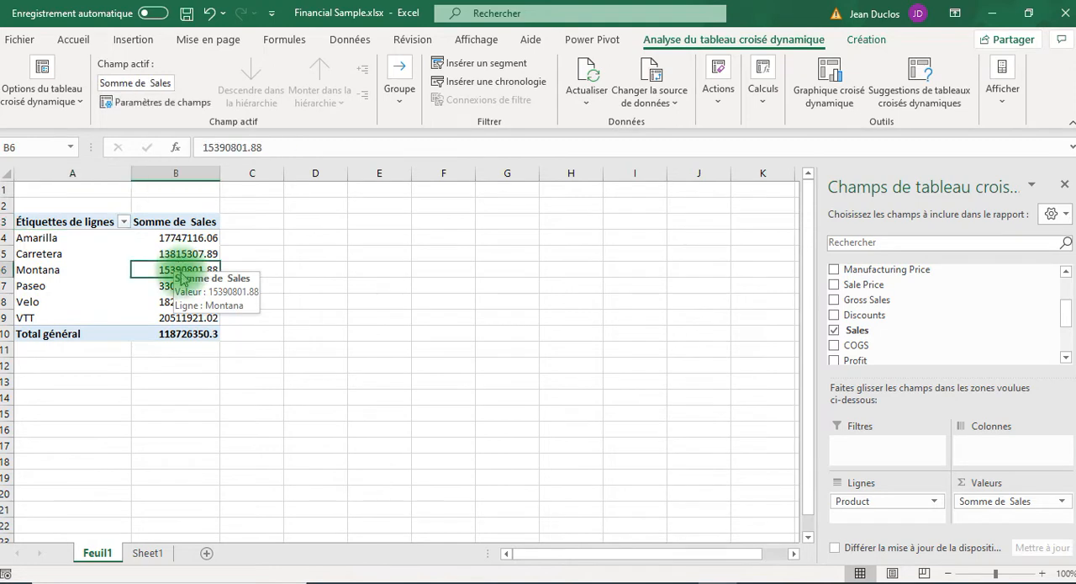
right_click(180, 275)
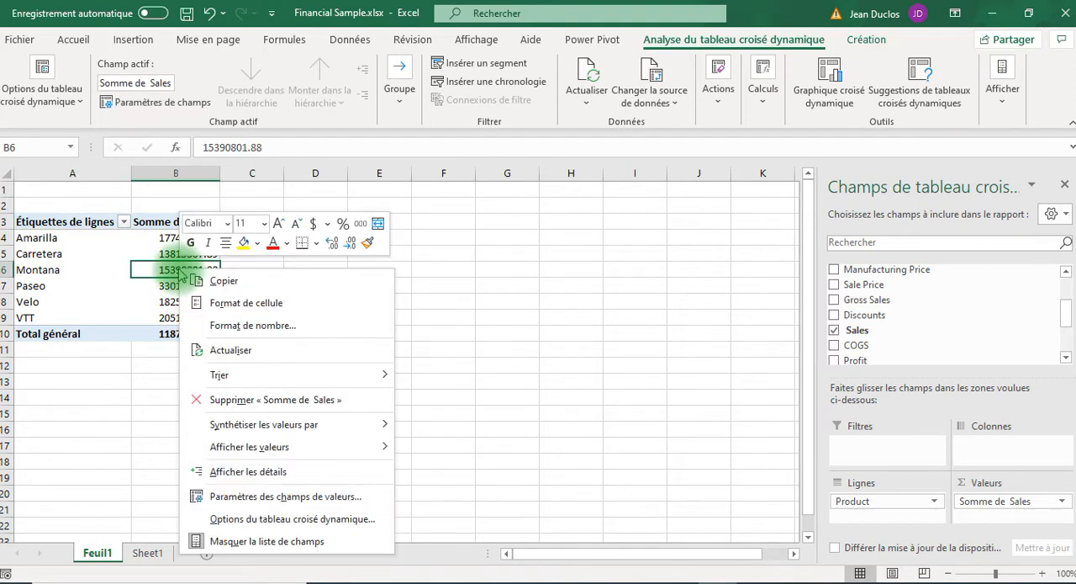
click(267, 501)
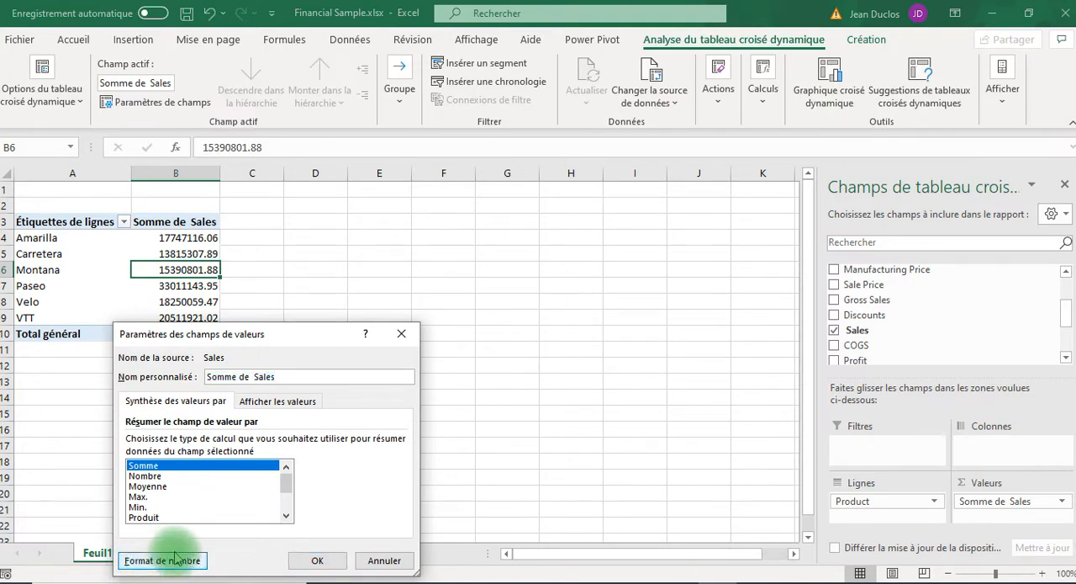
click(154, 562)
click(78, 285)
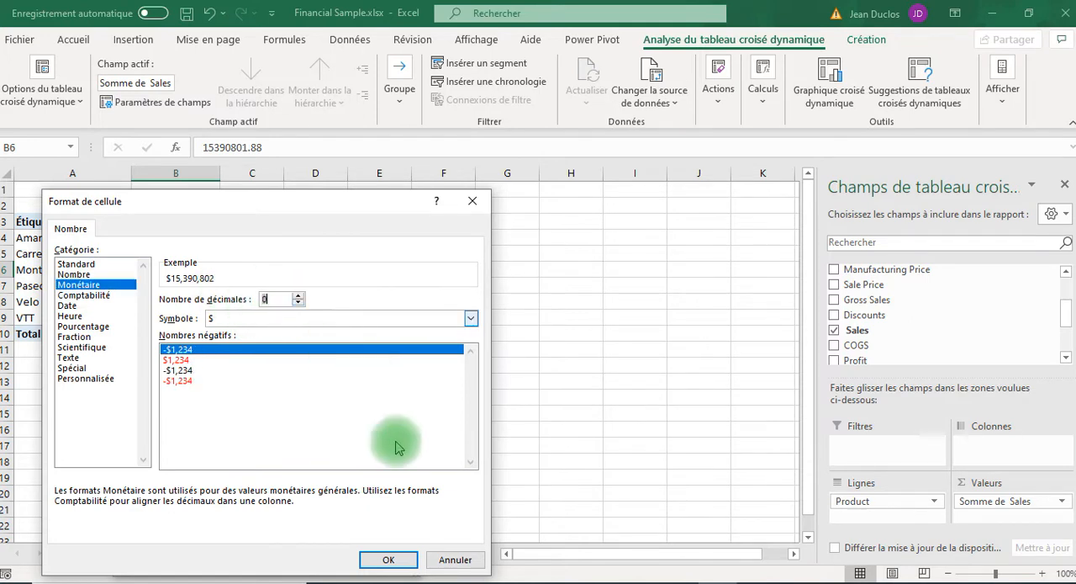
click(388, 559)
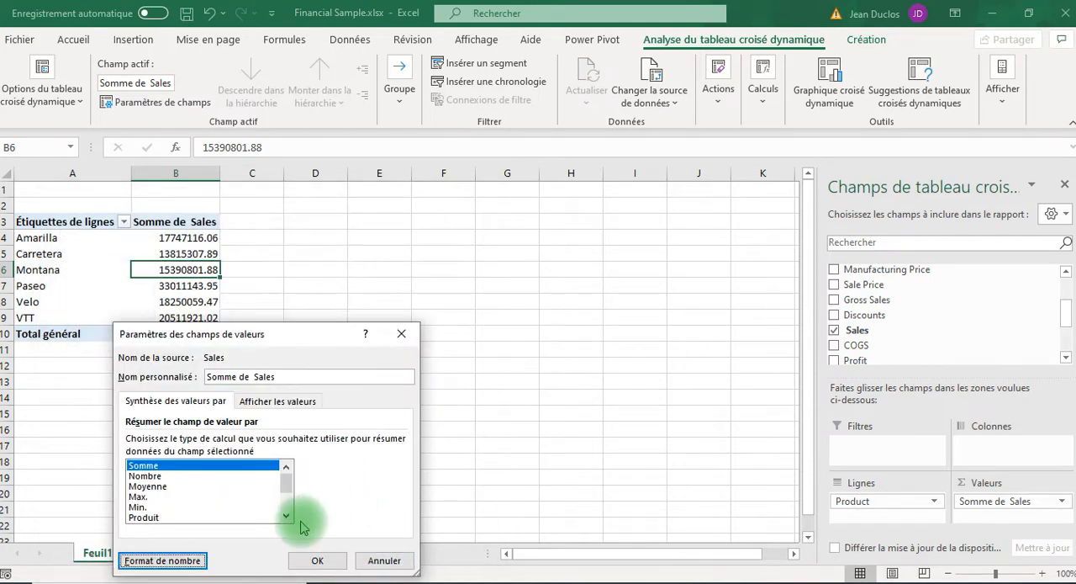
click(316, 560)
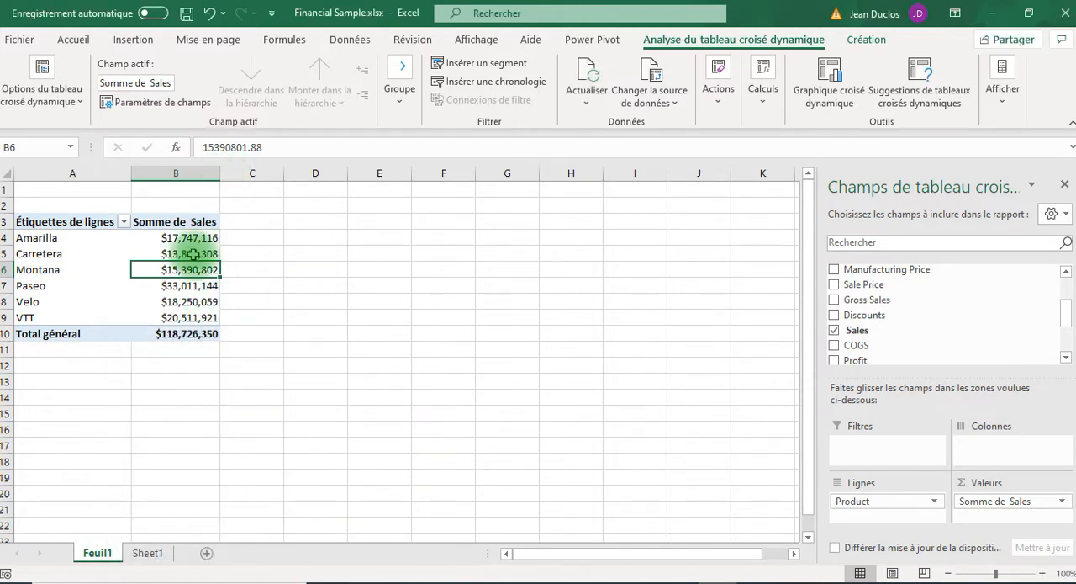
Start a pivot chart from the table and examine the available chart types, from Courbe through Graphique combiné
mouse_move(173, 324)
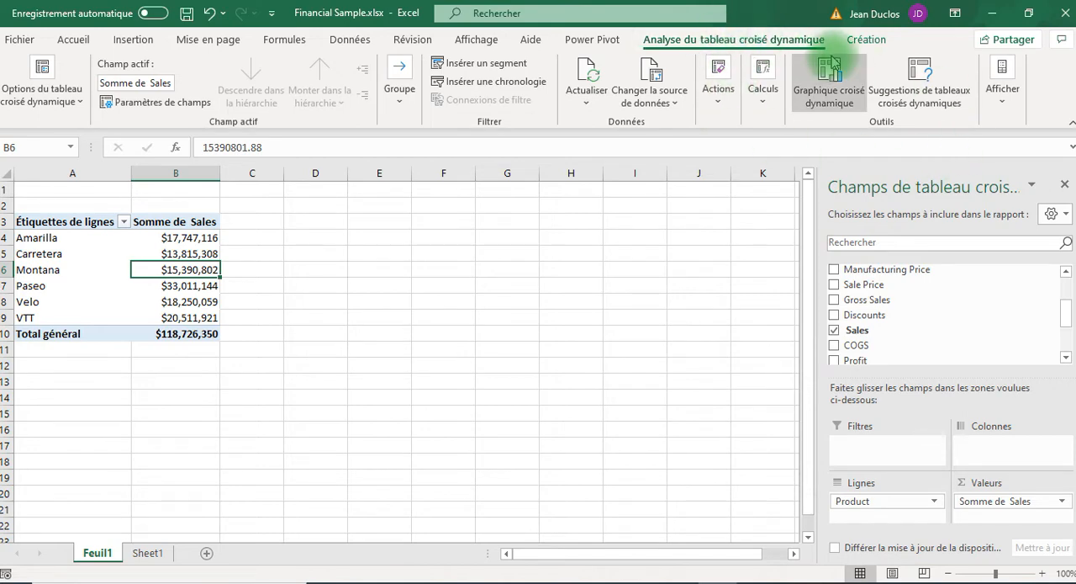
click(827, 95)
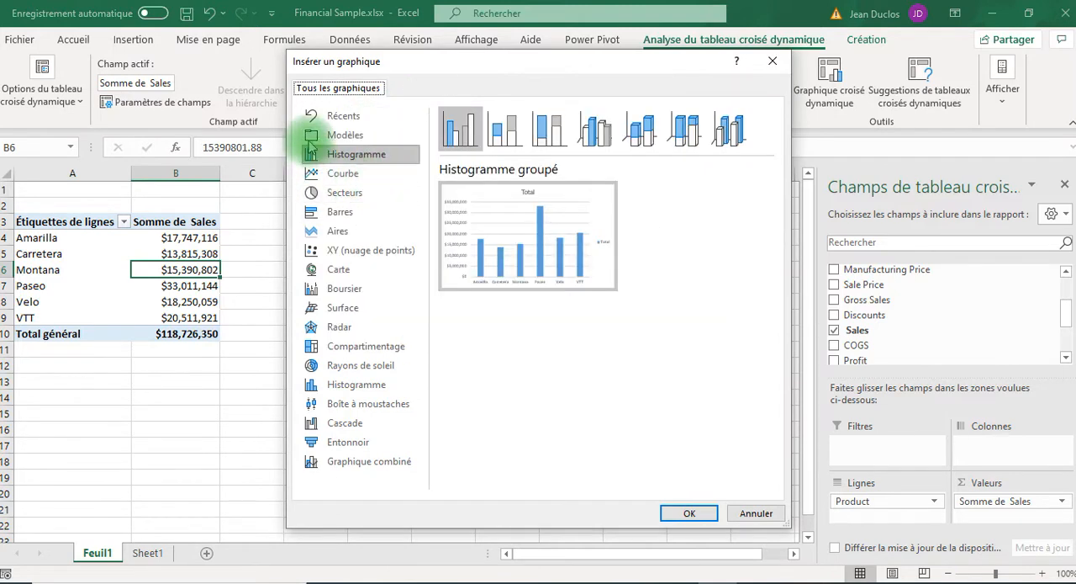
click(347, 178)
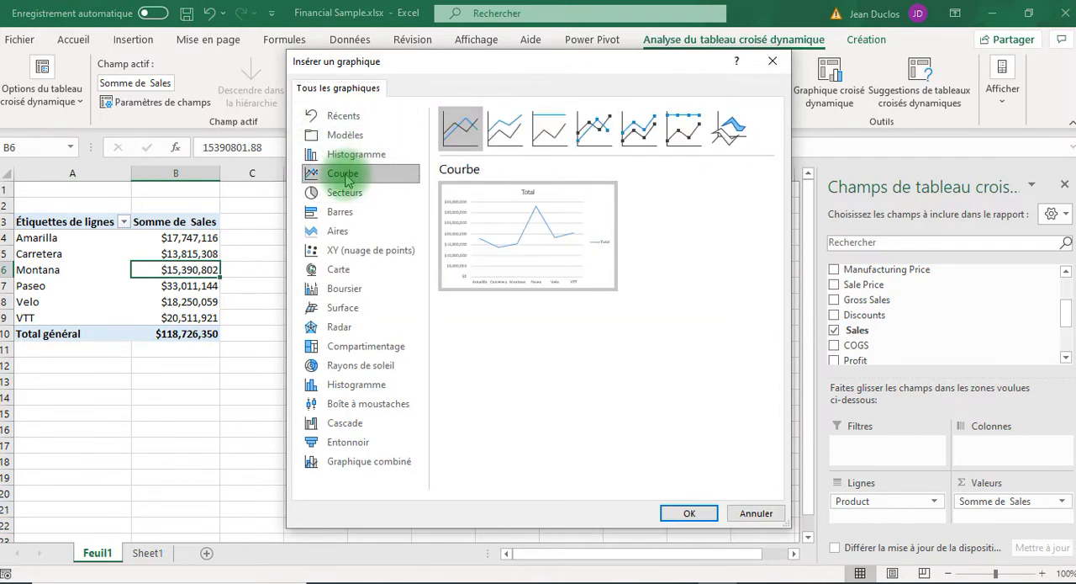
click(344, 193)
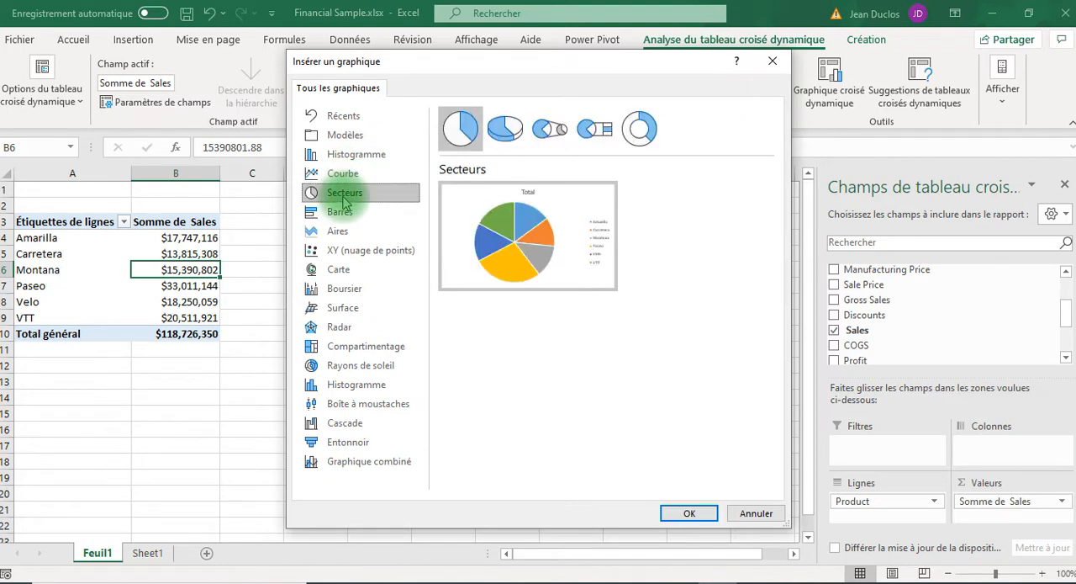
click(341, 213)
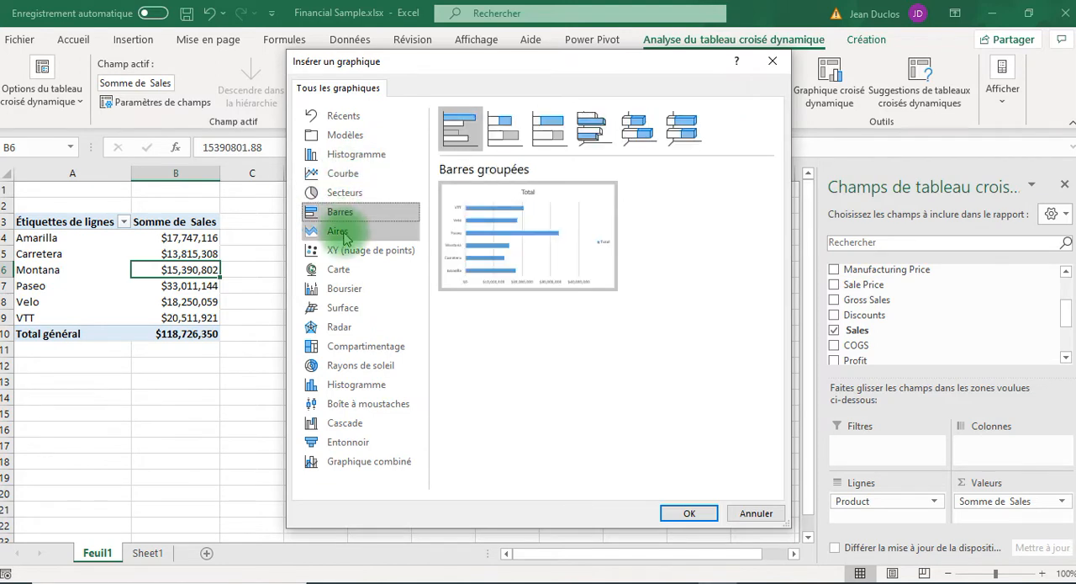
click(344, 233)
click(337, 255)
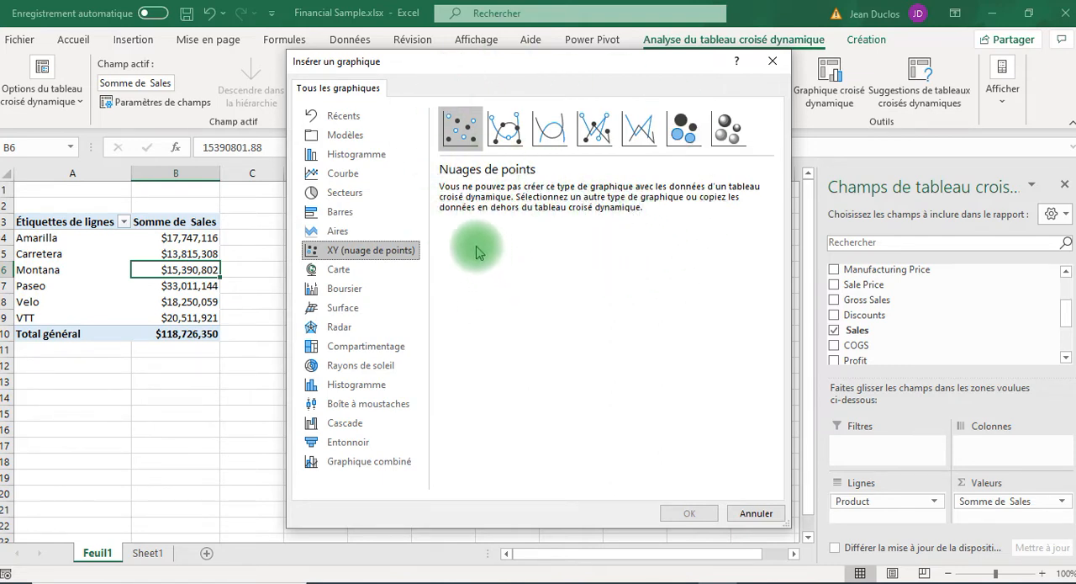
click(339, 271)
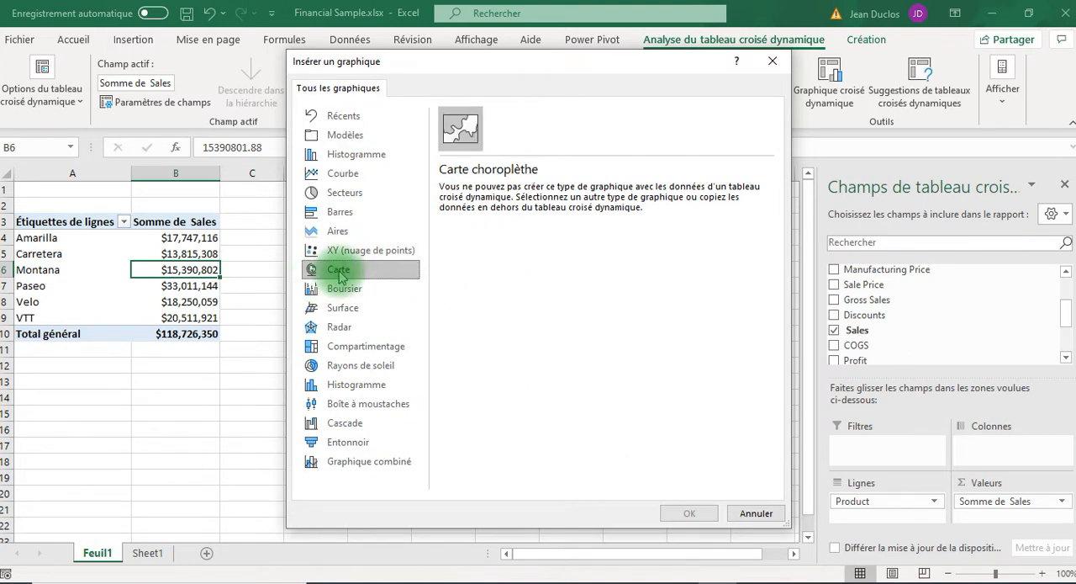
click(340, 288)
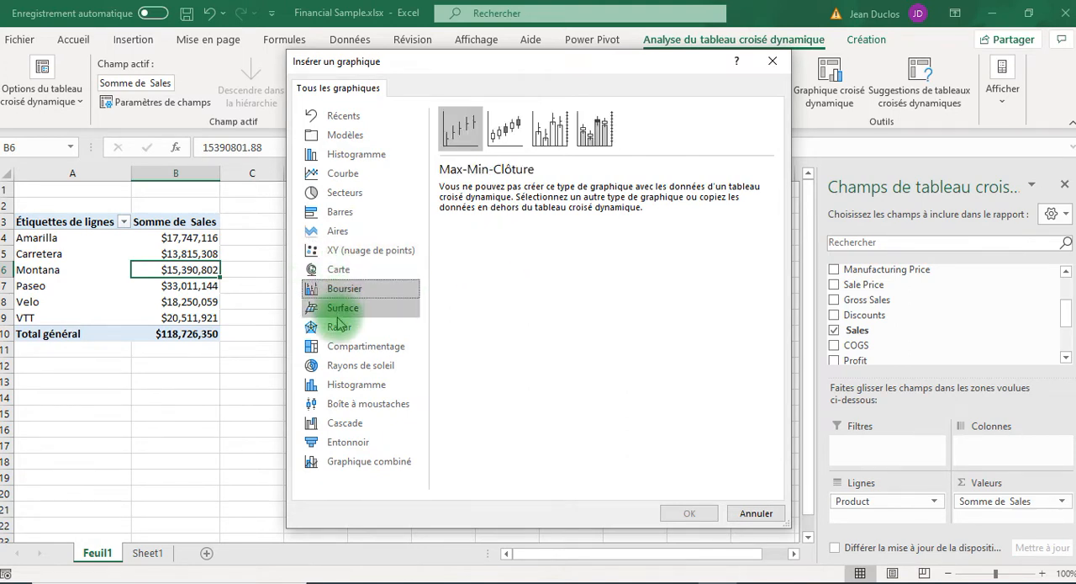
click(338, 308)
click(339, 326)
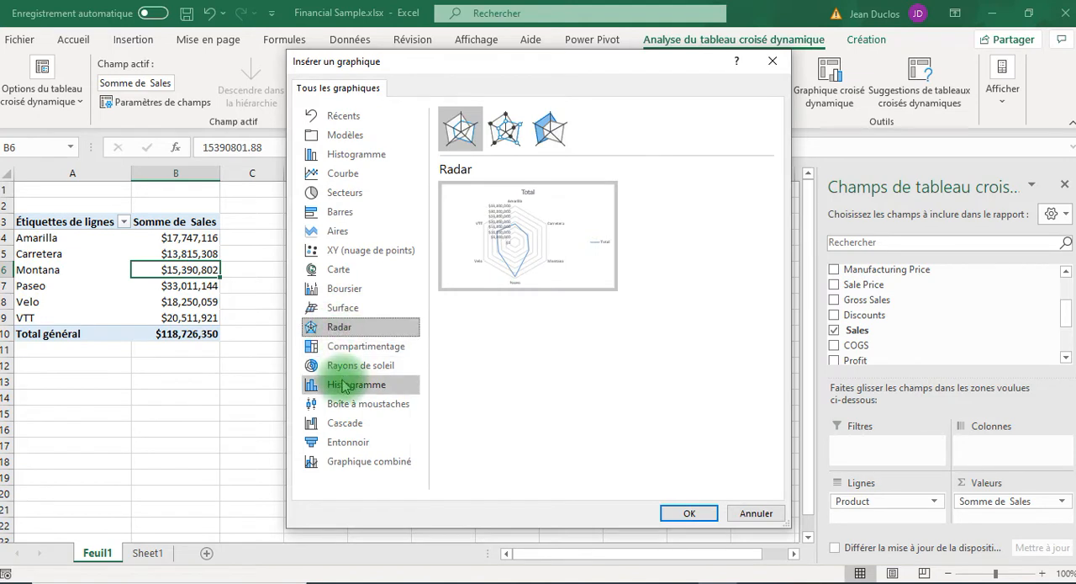
click(341, 346)
click(345, 385)
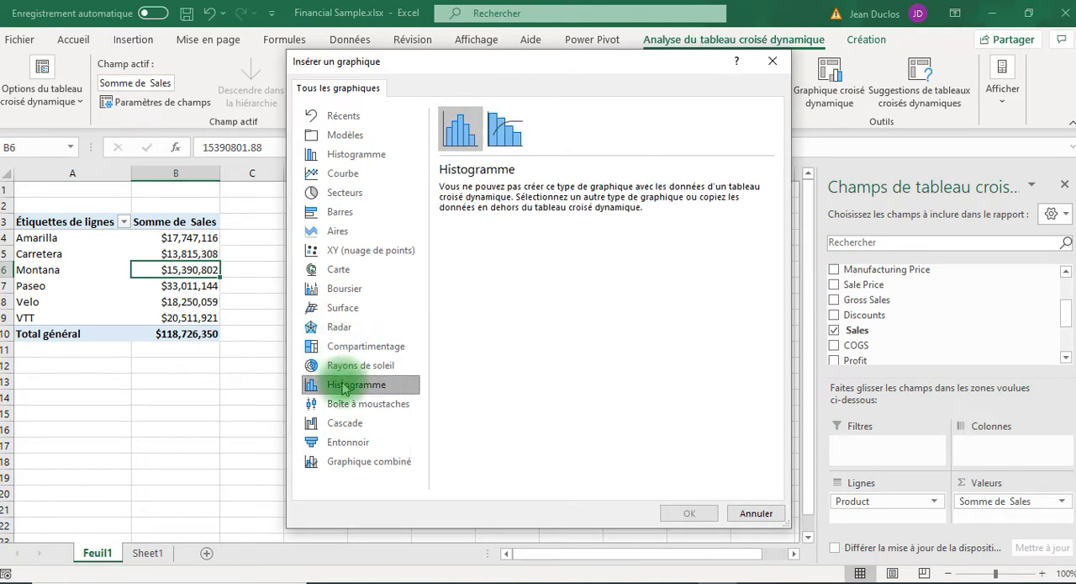
click(363, 461)
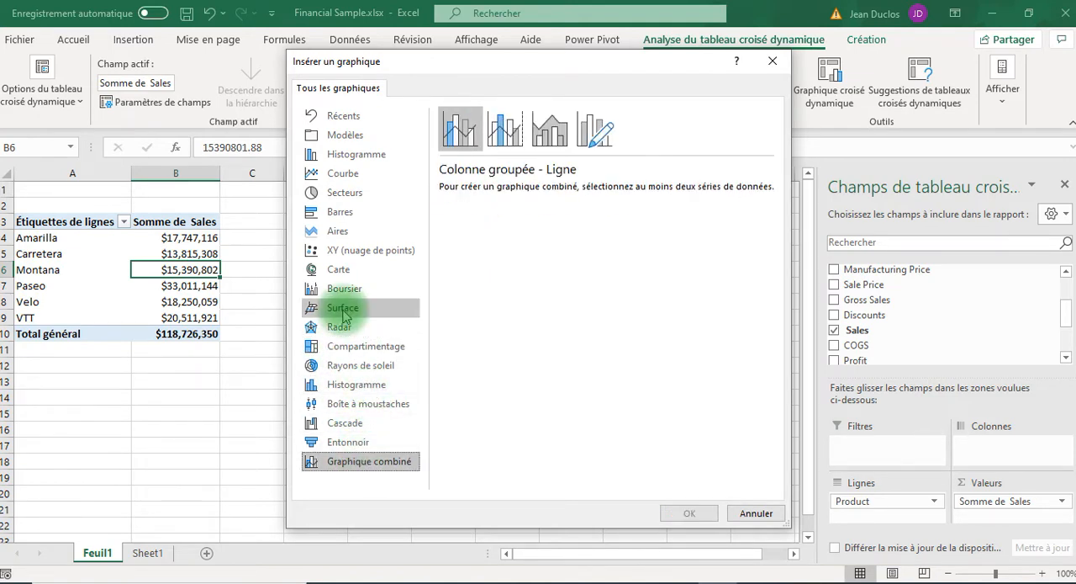
Insert a Histogramme groupé pivot chart of sales by product and place it beside the pivot table
click(351, 158)
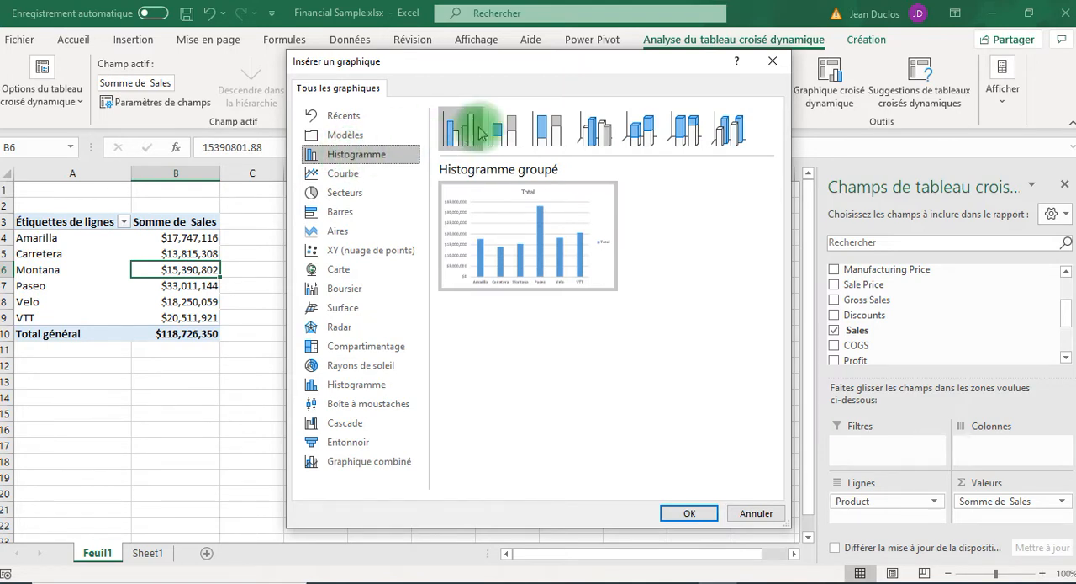
click(506, 129)
click(595, 131)
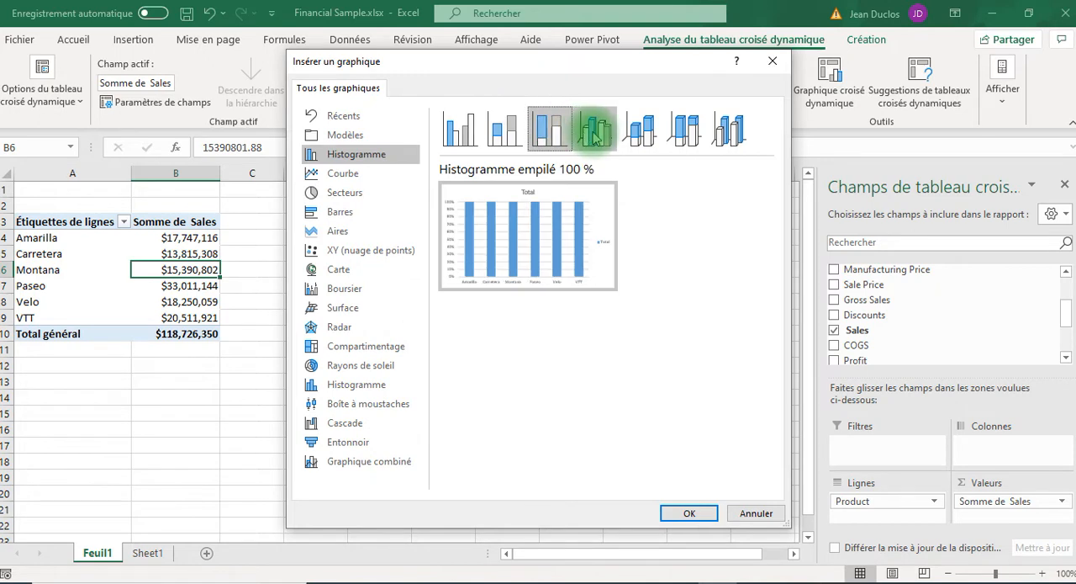
click(685, 130)
click(468, 138)
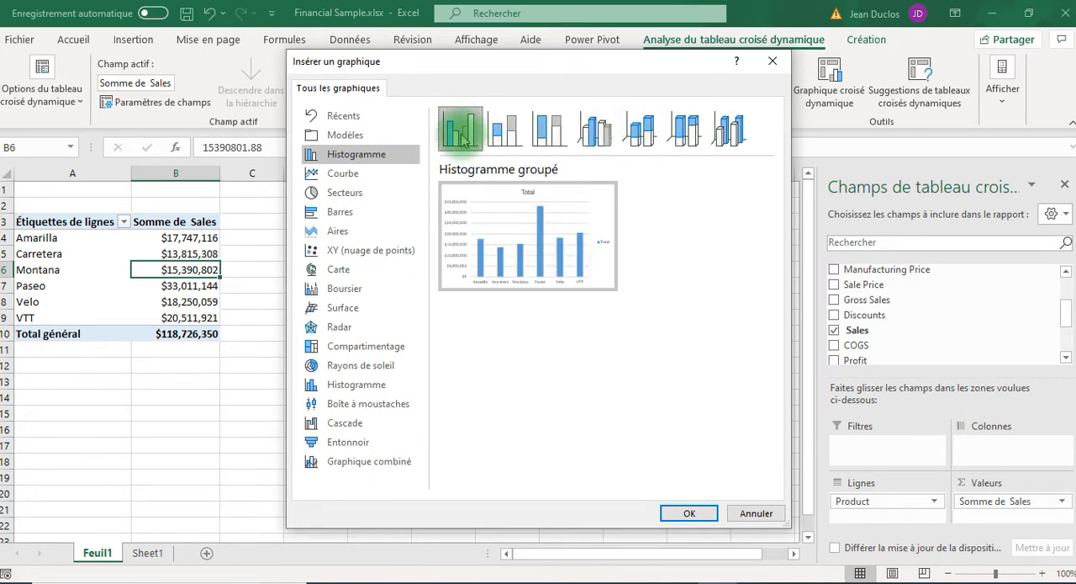
click(689, 513)
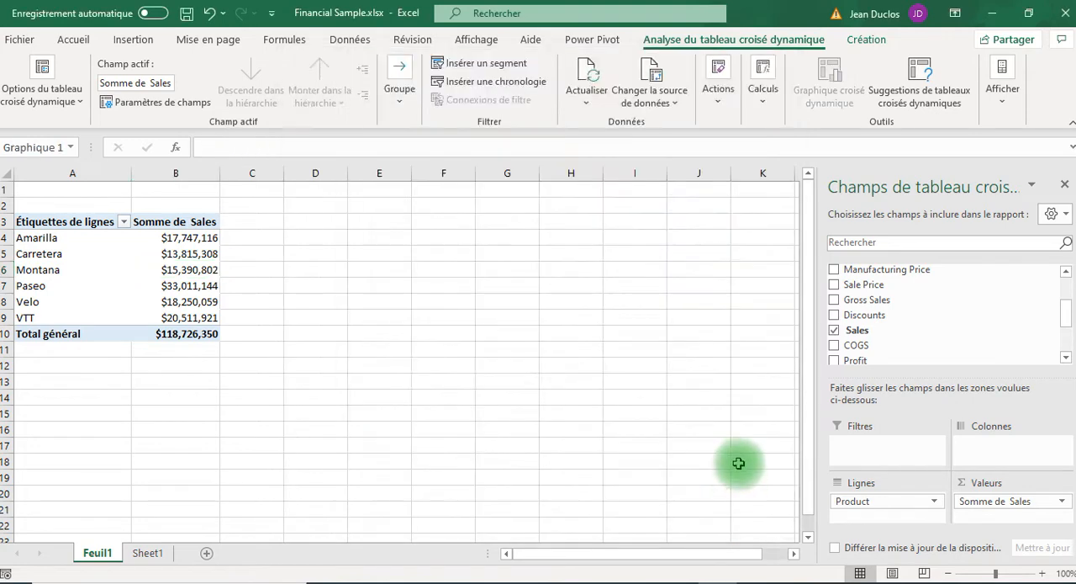
drag(483, 264, 533, 234)
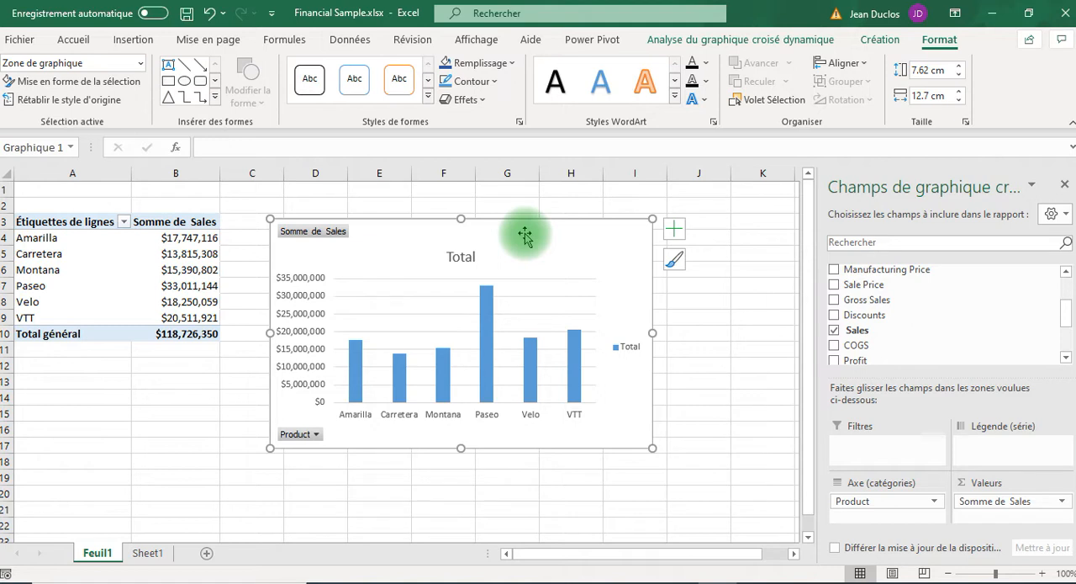
Compare the source data on Sheet1 with the pivot chart on Feuil1, and return to Sheet1
click(148, 554)
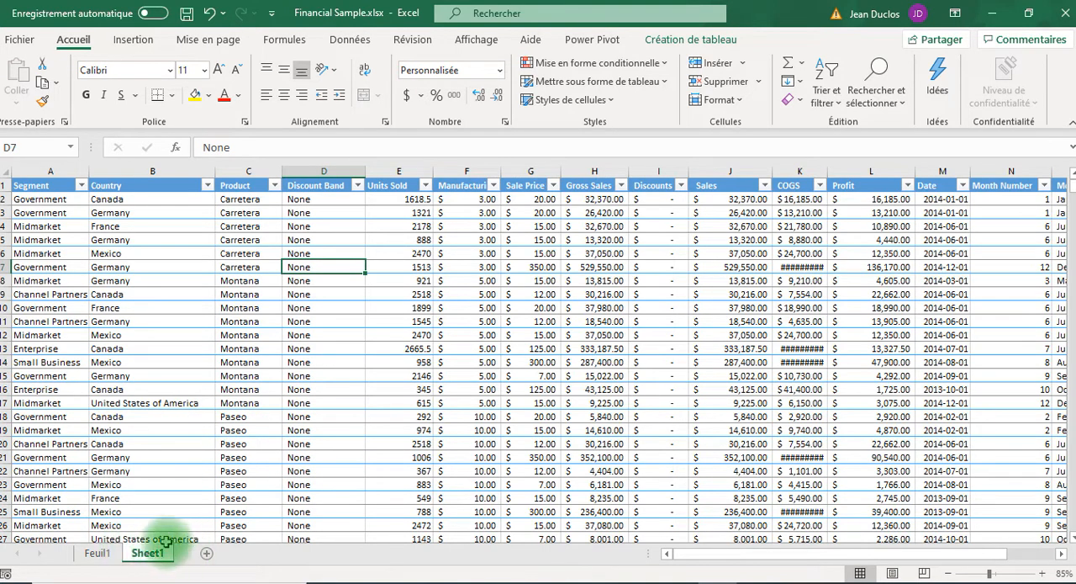
click(98, 553)
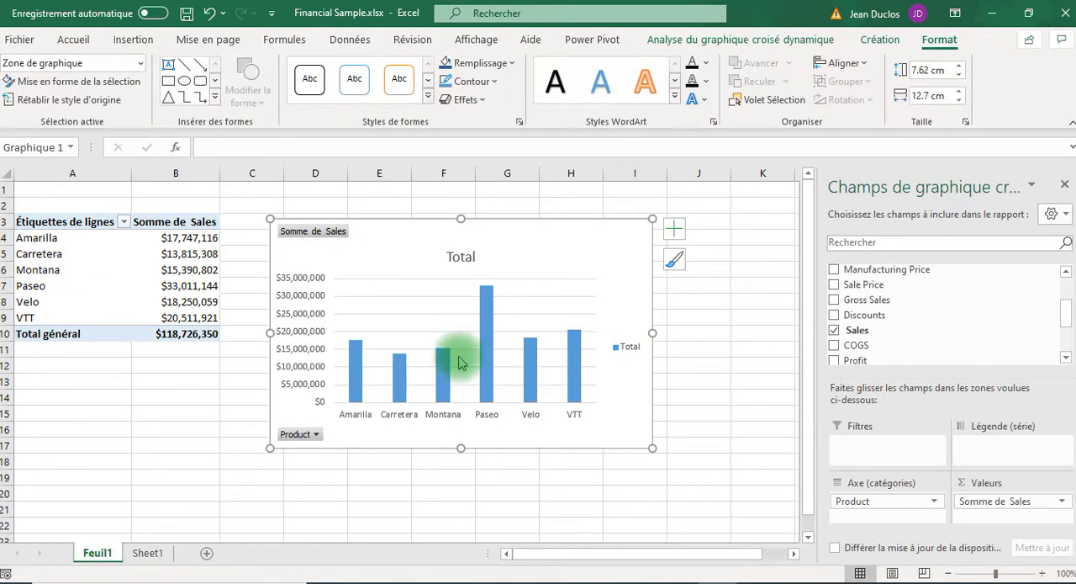
click(148, 552)
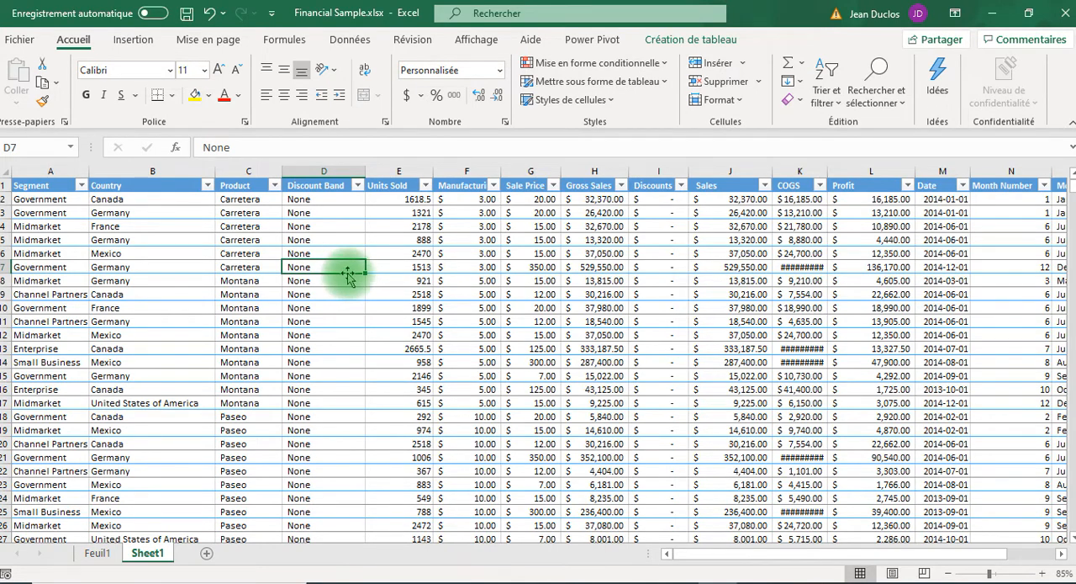
Create a combined pivot chart and pivot table from the financials table on a new worksheet
click(132, 46)
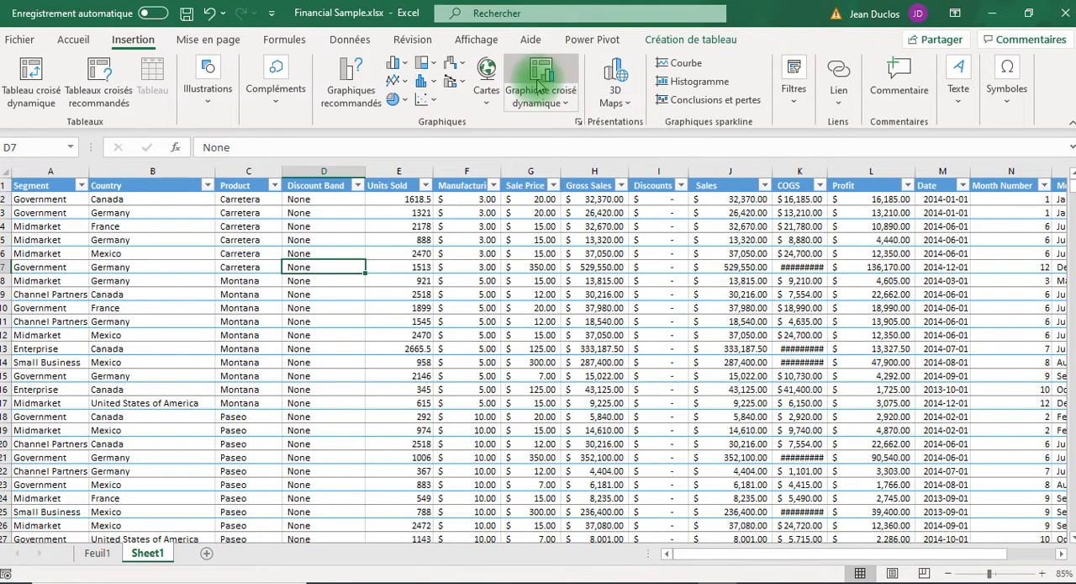
click(567, 108)
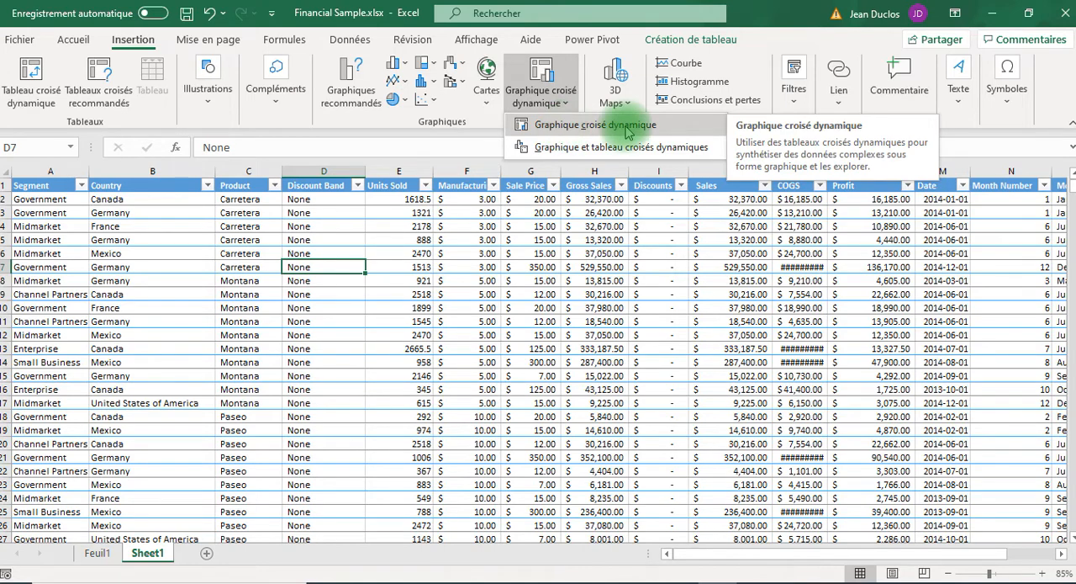
click(550, 149)
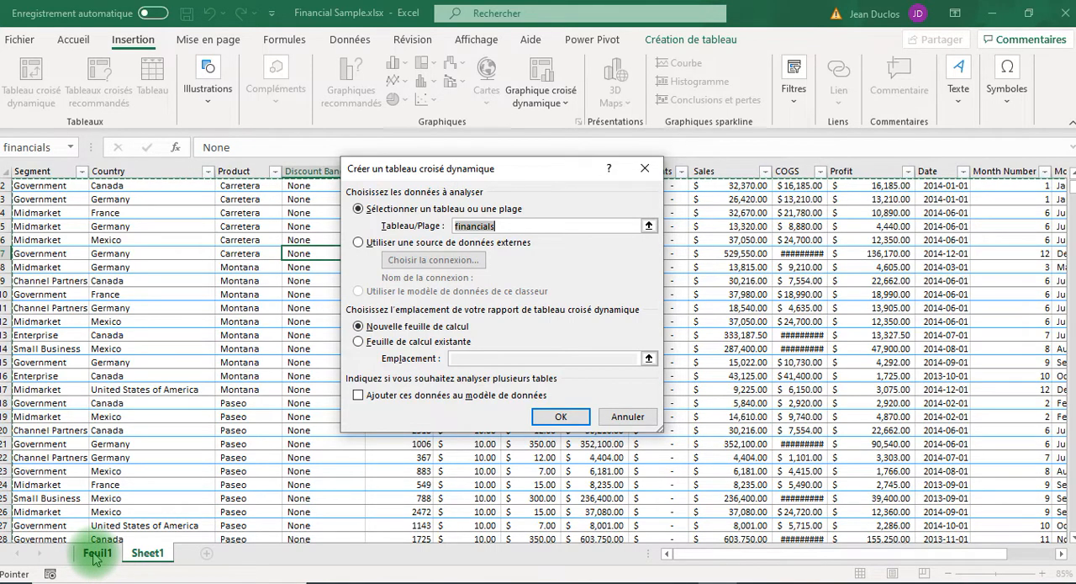
click(561, 417)
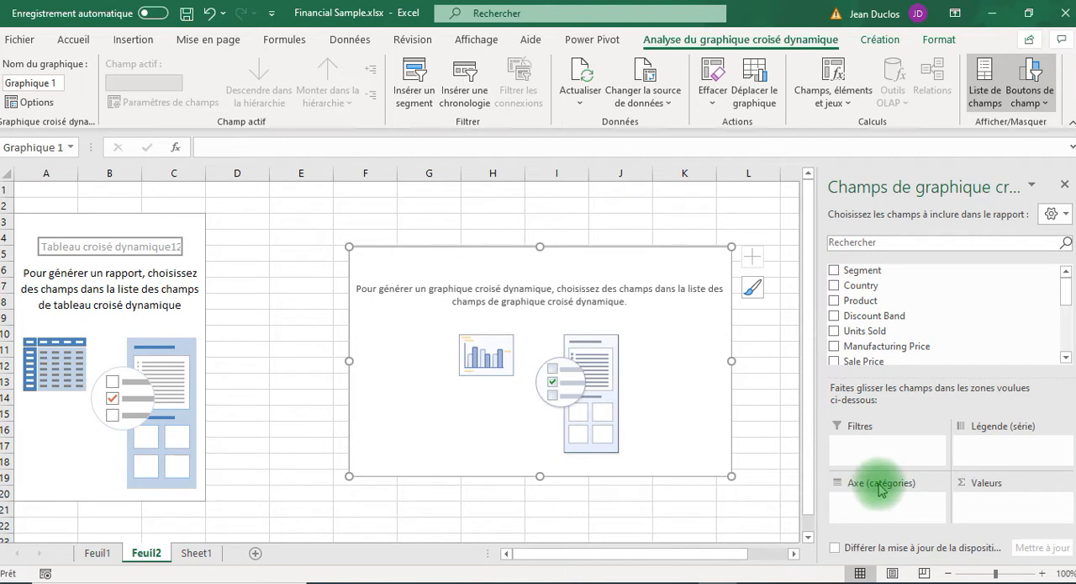
Compare the field areas of the empty chart and table, and set the pivot table's Lignes to Product and Valeurs to Sales
click(140, 312)
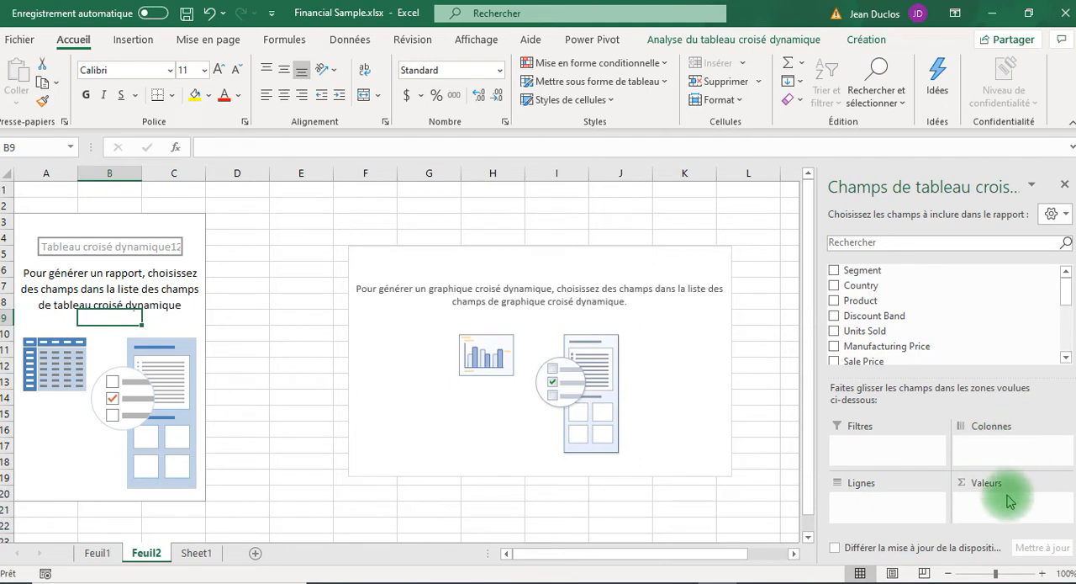
click(647, 291)
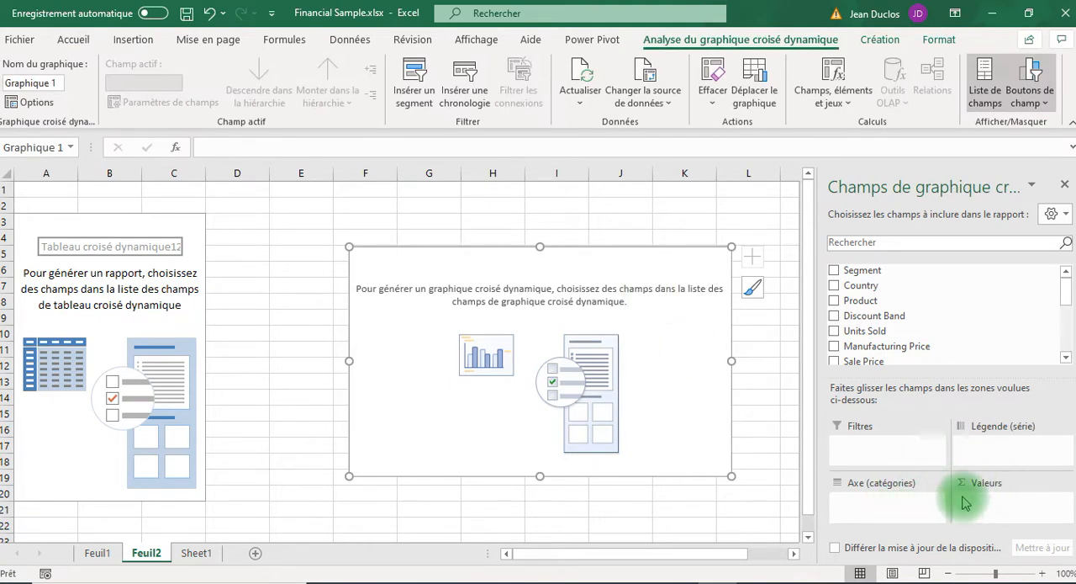
click(165, 300)
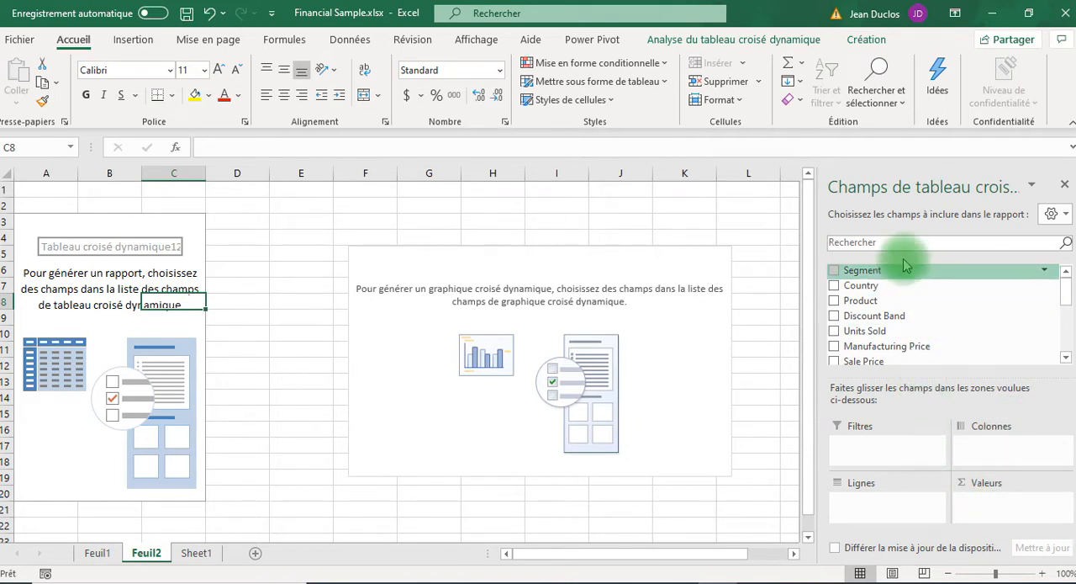
drag(879, 302, 886, 503)
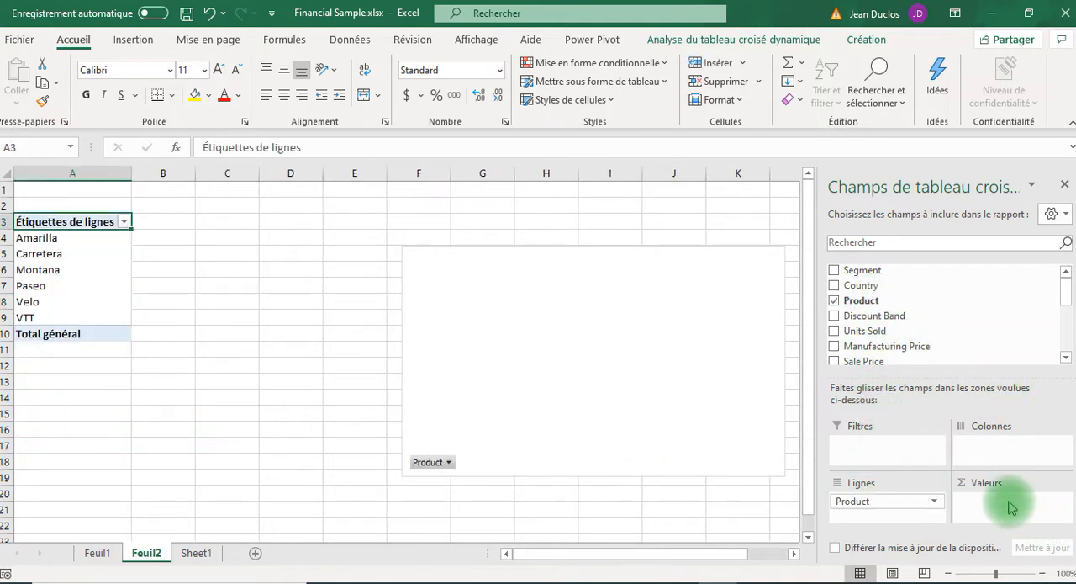
scroll(910, 337, down, 3)
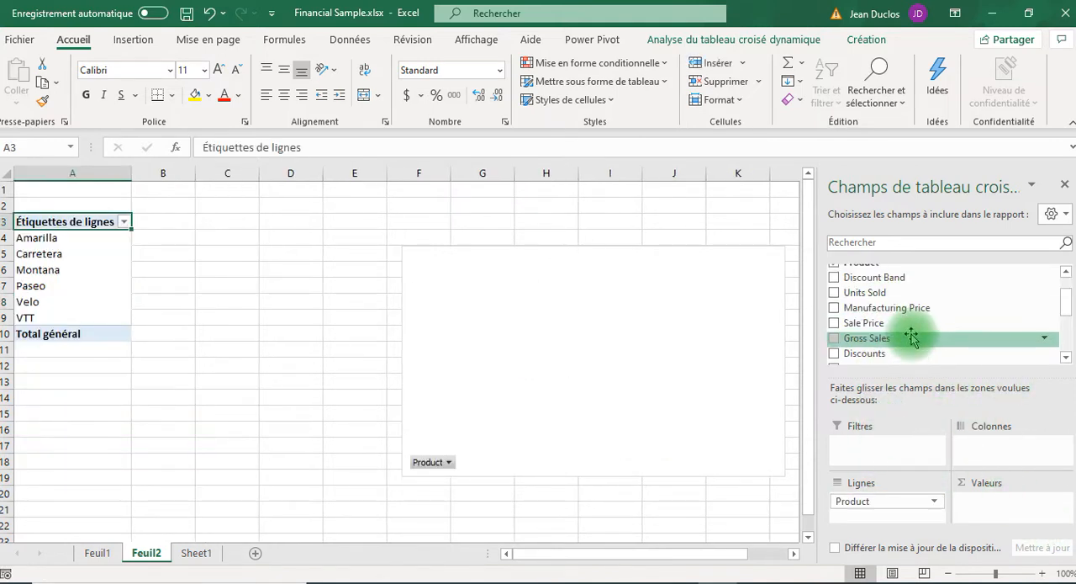
scroll(874, 336, down, 2)
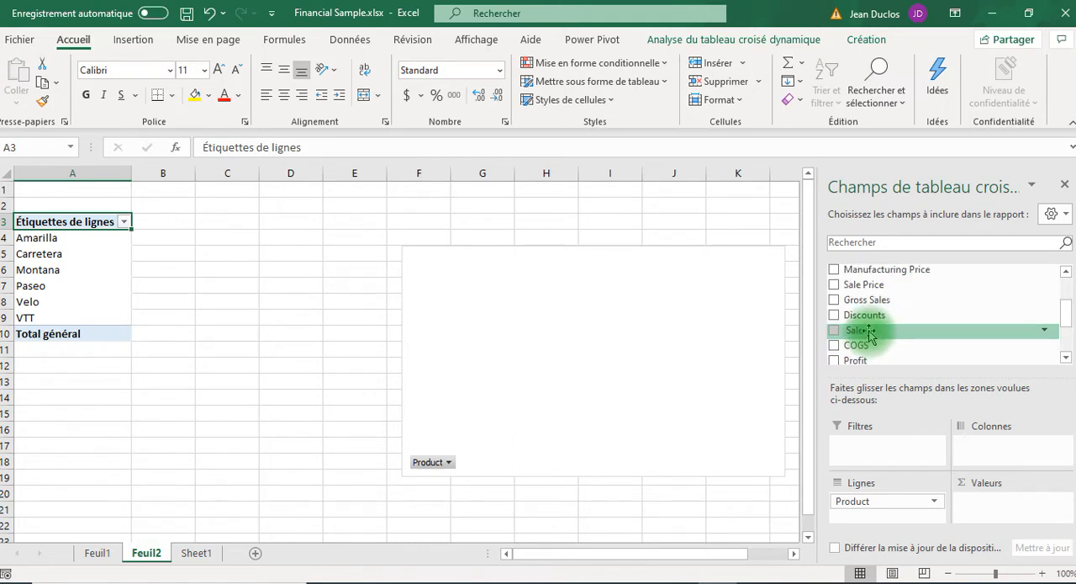
drag(870, 334, 1015, 508)
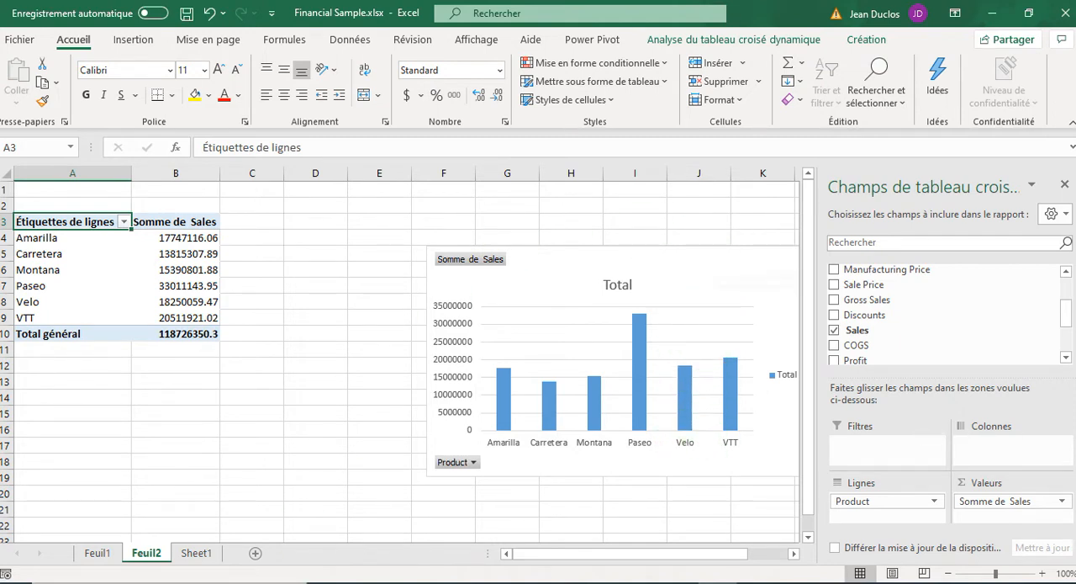
Return to Sheet1 and create another combined pivot chart and table from financials on a new worksheet
click(196, 553)
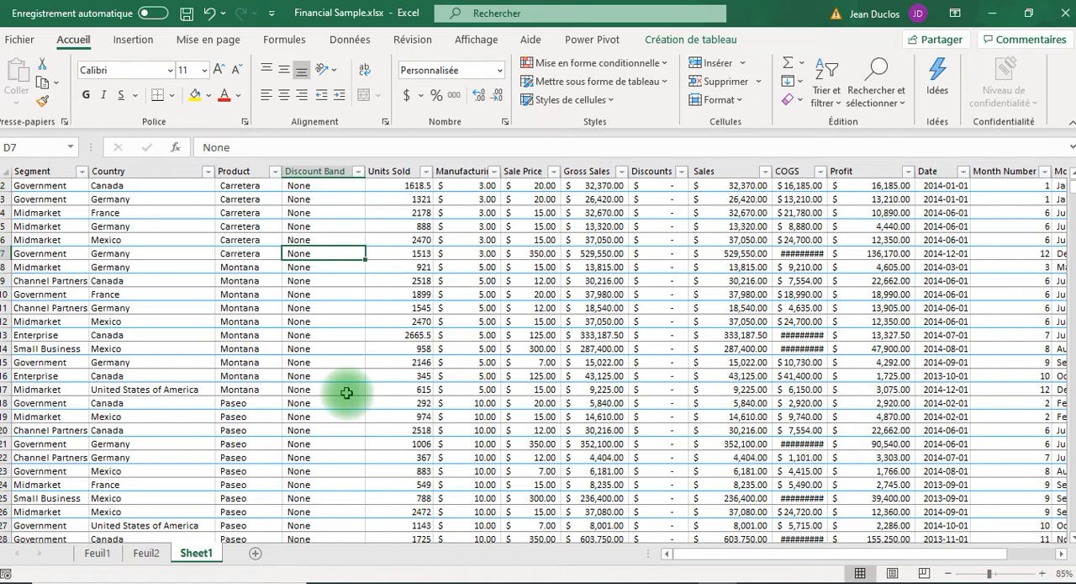
click(132, 42)
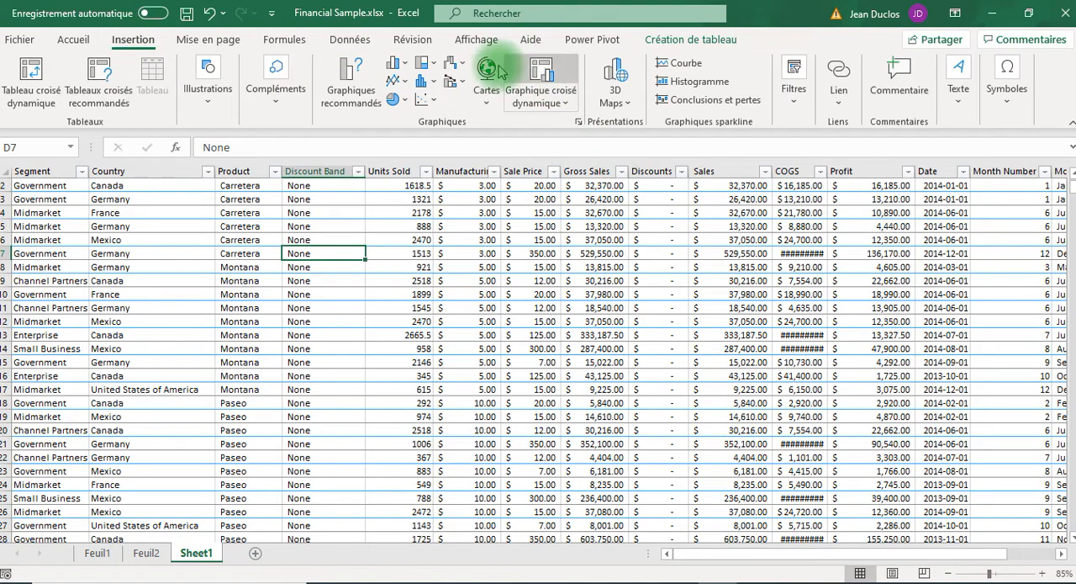
click(560, 105)
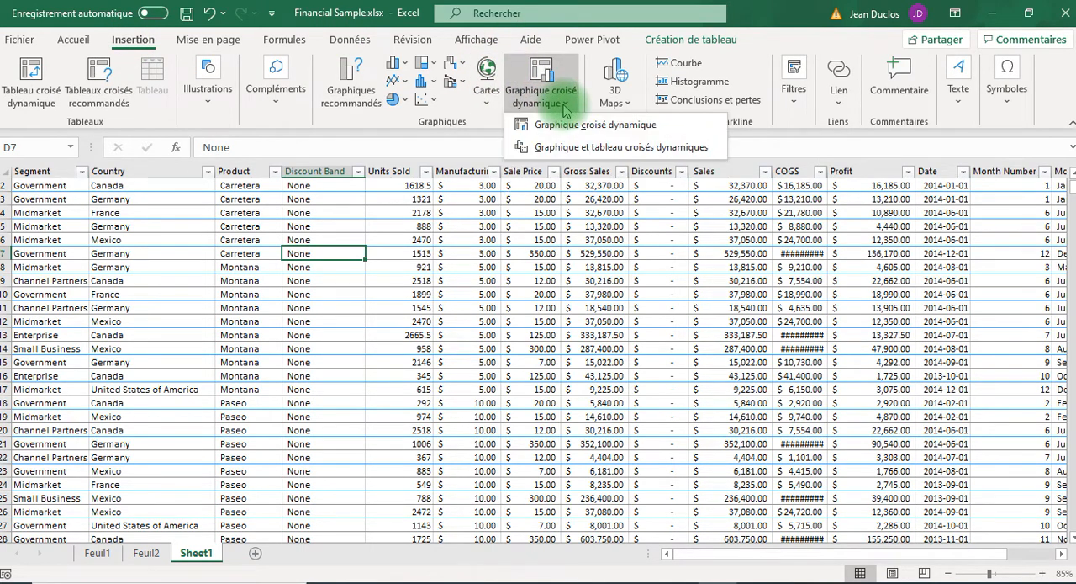
click(568, 149)
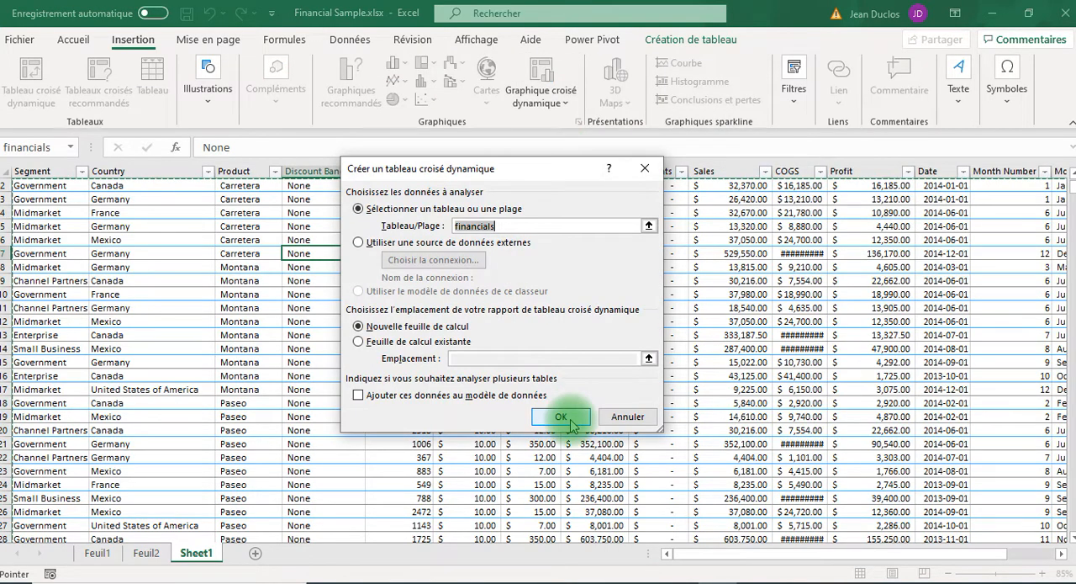
click(562, 418)
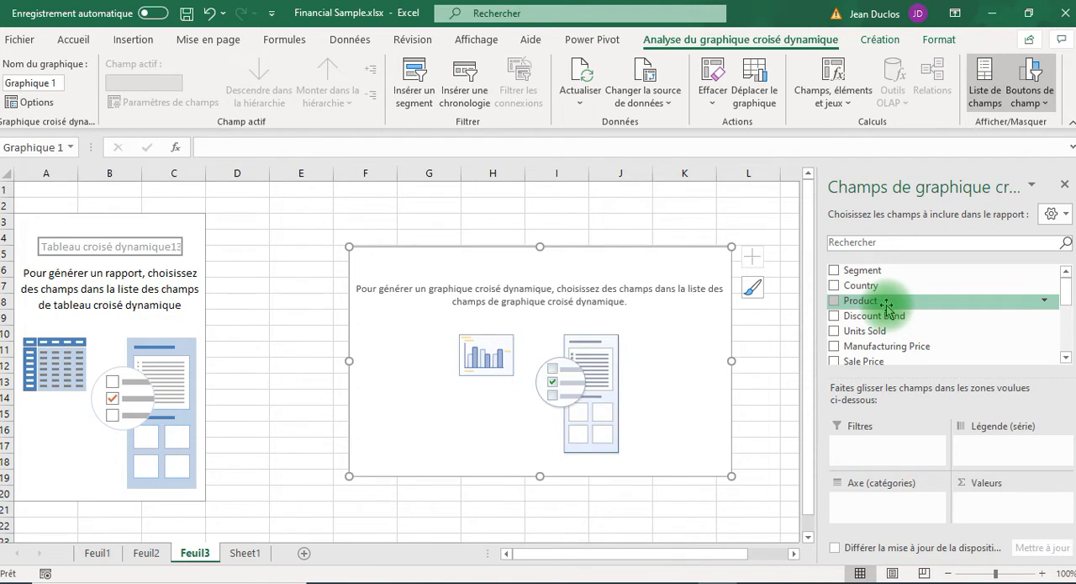
Add the Sales field to the Valeurs area of the pivot chart on Feuil3
scroll(889, 316, down, 1)
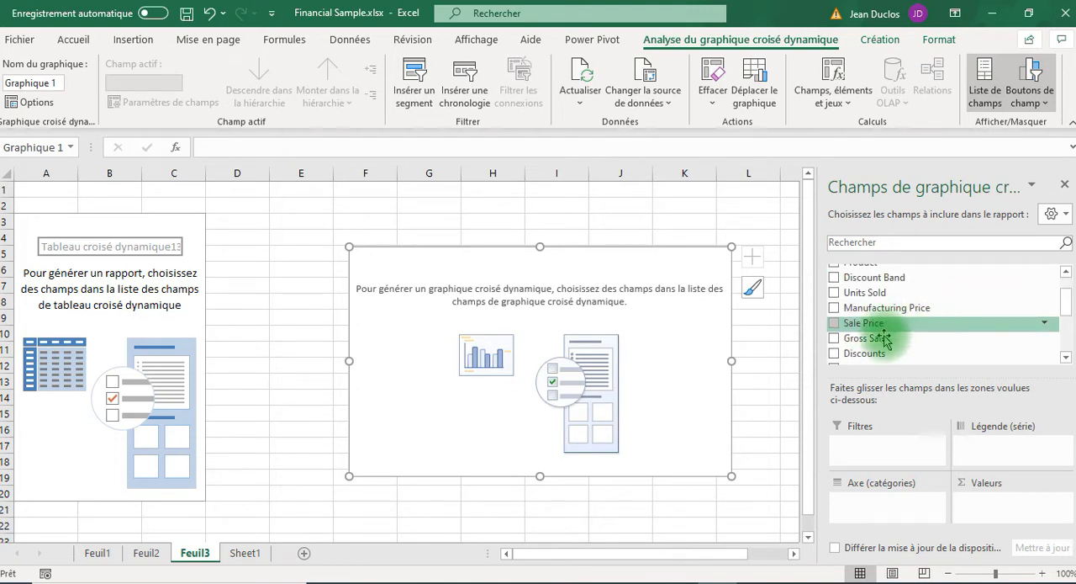
scroll(885, 338, down, 2)
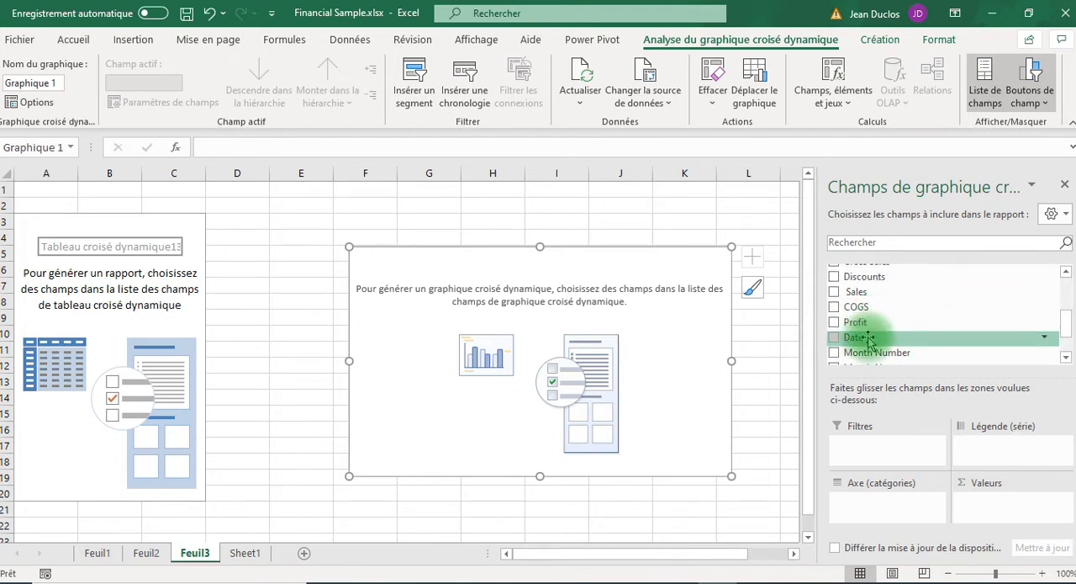
mouse_move(869, 338)
mouse_down()
mouse_move(858, 303)
mouse_move(891, 314)
mouse_move(1004, 488)
mouse_move(1003, 521)
mouse_up()
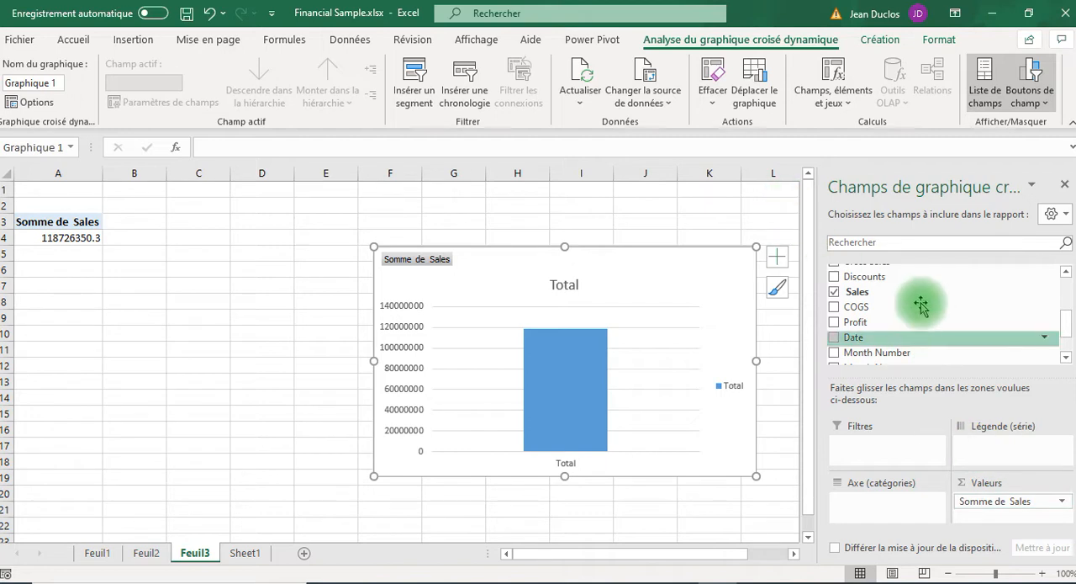
Add Segment to the chart's Axe (catégories) area, with Product below it
scroll(875, 324, up, 2)
scroll(880, 323, up, 1)
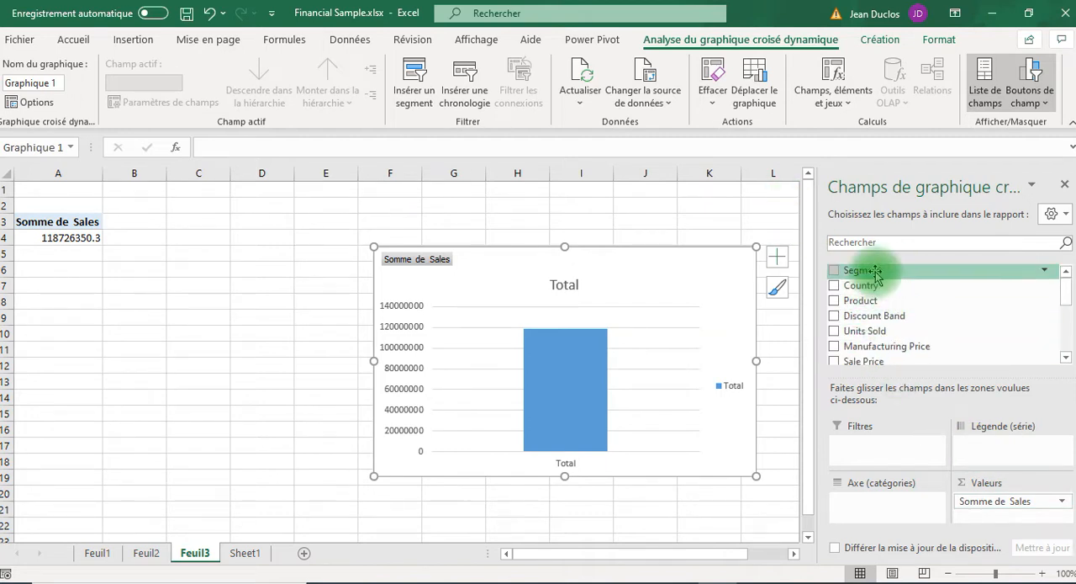
drag(874, 273, 887, 506)
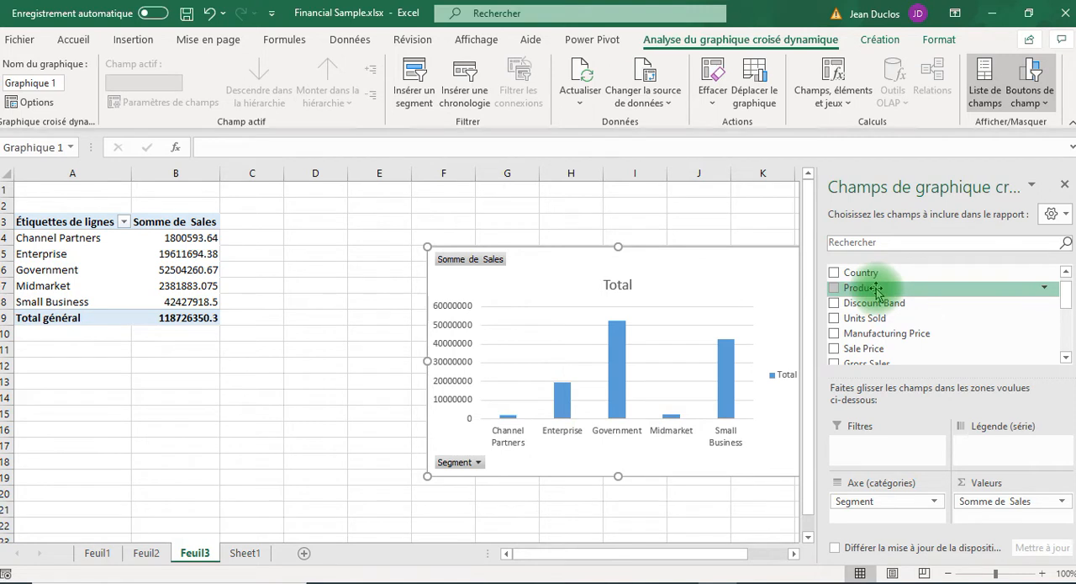
drag(877, 291, 853, 519)
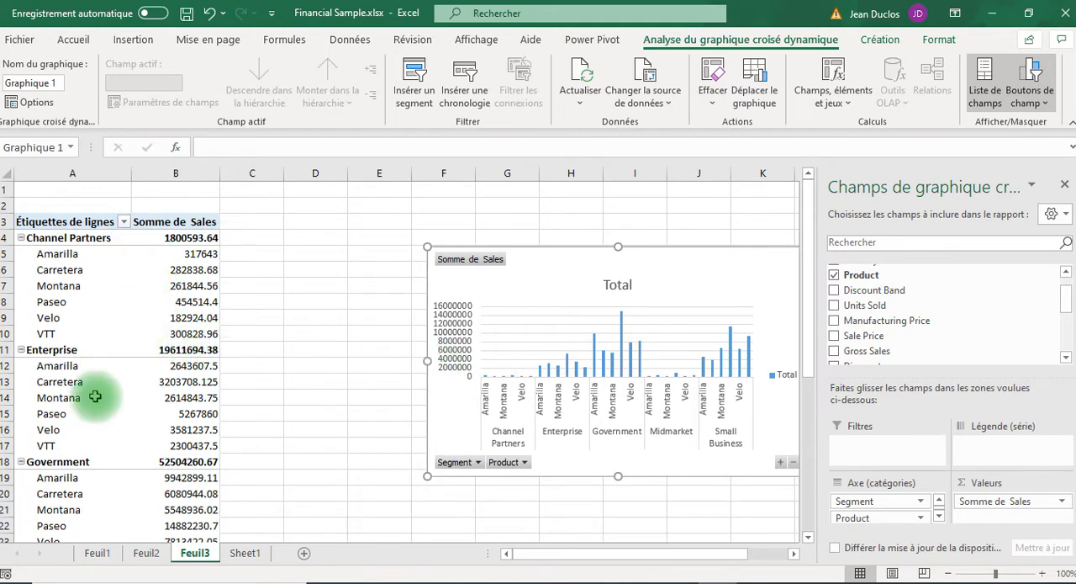
Widen the Feuil3 pivot chart by extending its left edge to the start of column B
drag(427, 362, 182, 362)
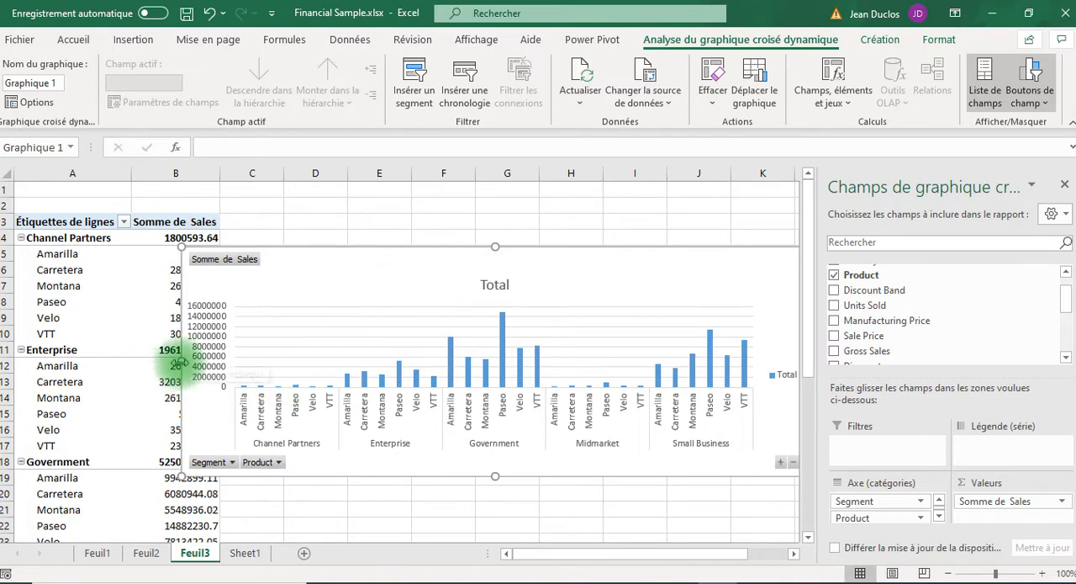
drag(180, 360, 446, 363)
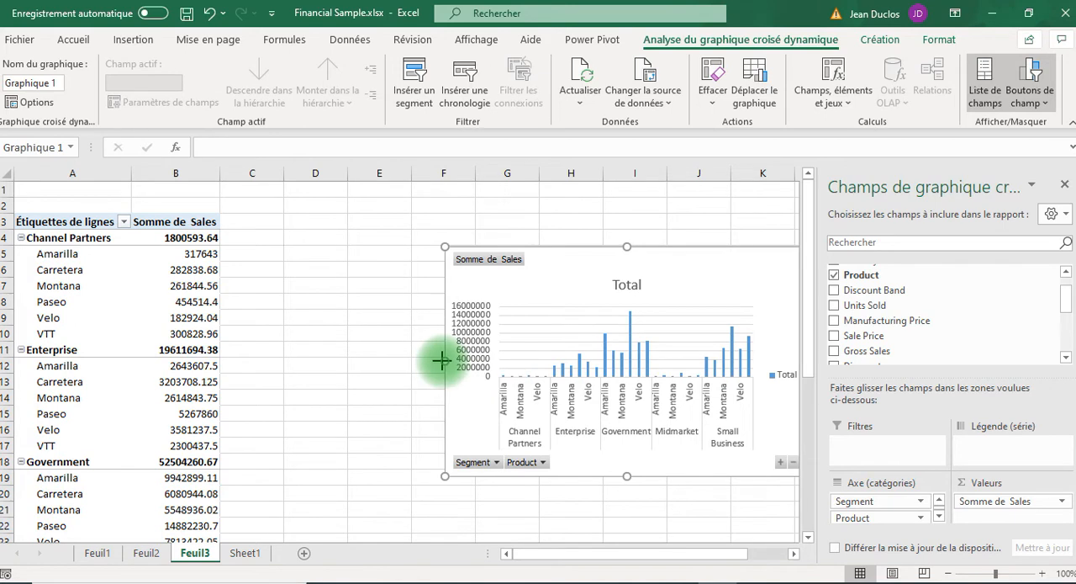
drag(441, 360, 140, 360)
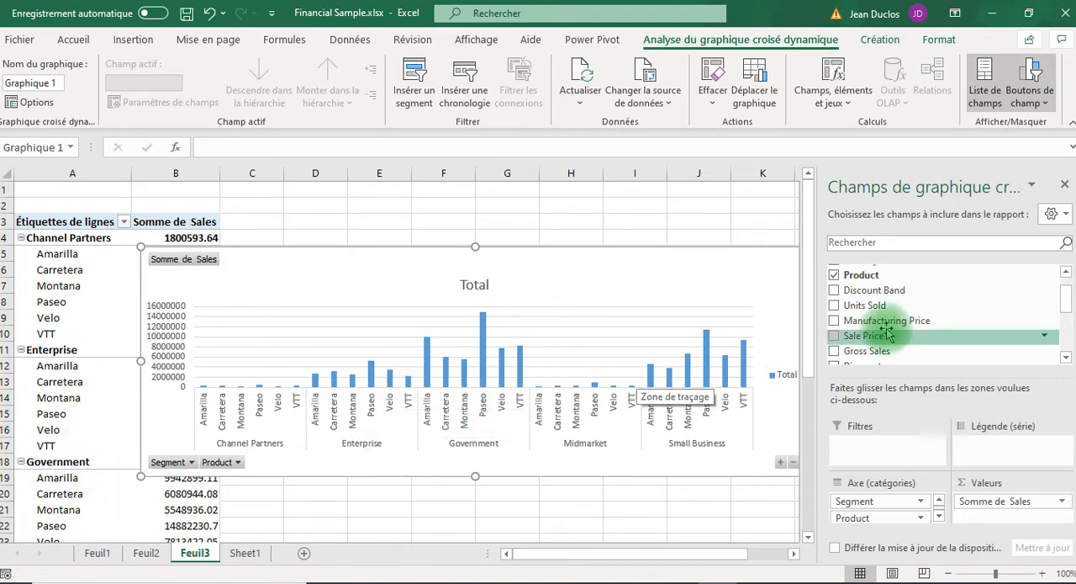
Collapse the ribbon to make room for the field areas and add Country below Product in Axe (catégories)
scroll(900, 305, up, 1)
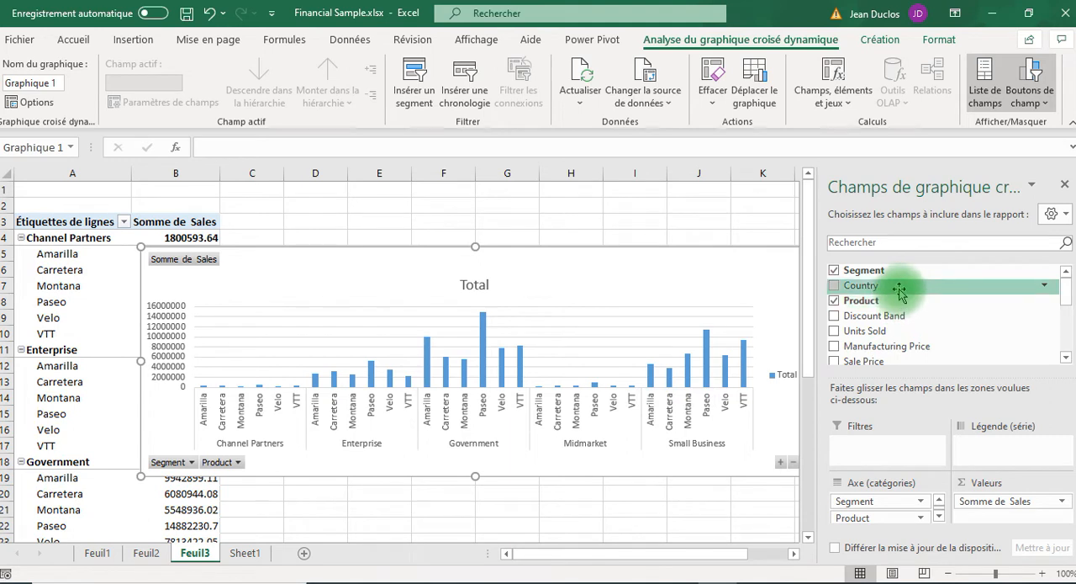
drag(904, 305, 1071, 133)
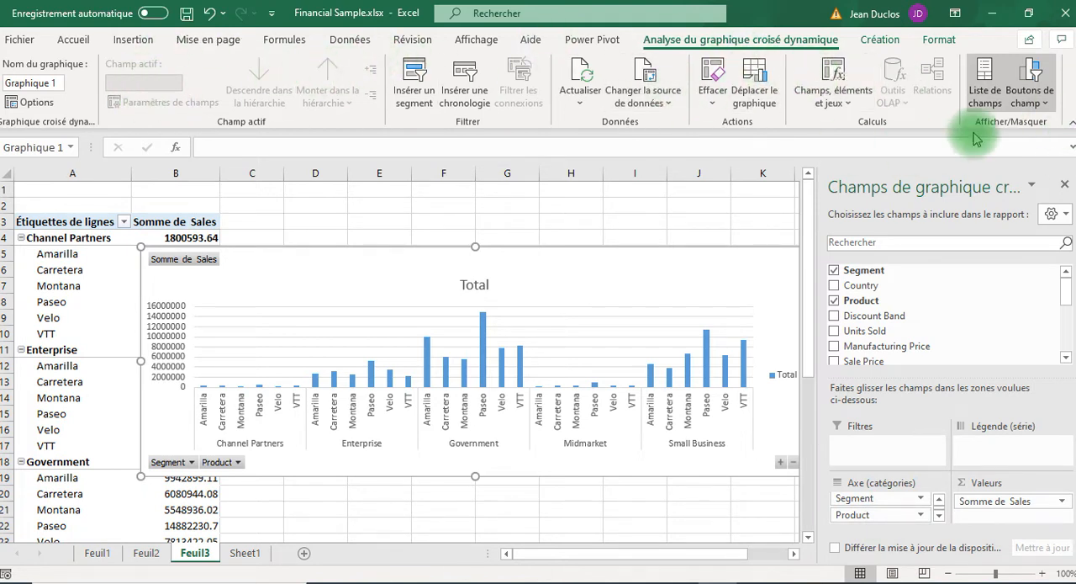
click(1071, 145)
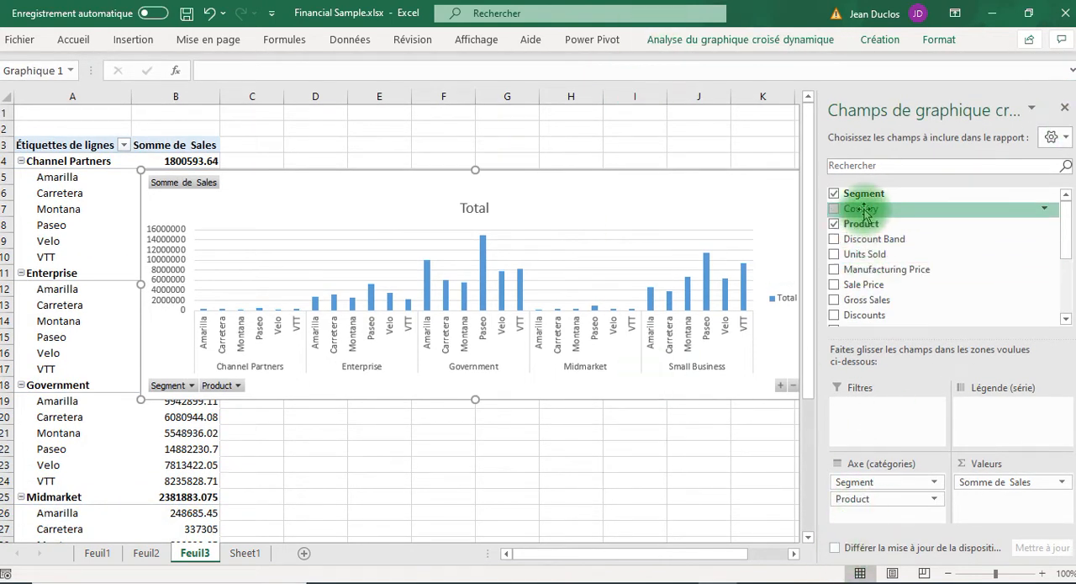
drag(867, 214, 878, 515)
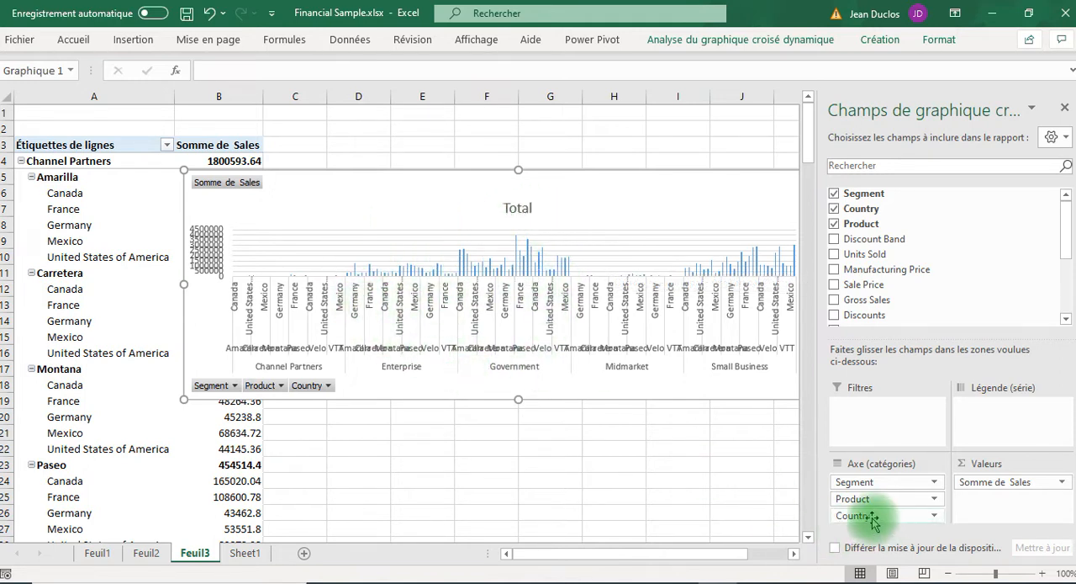
Move Country from the axis categories to Filtres and filter the pivot chart to Germany only, with multiple selection enabled
drag(868, 520, 872, 427)
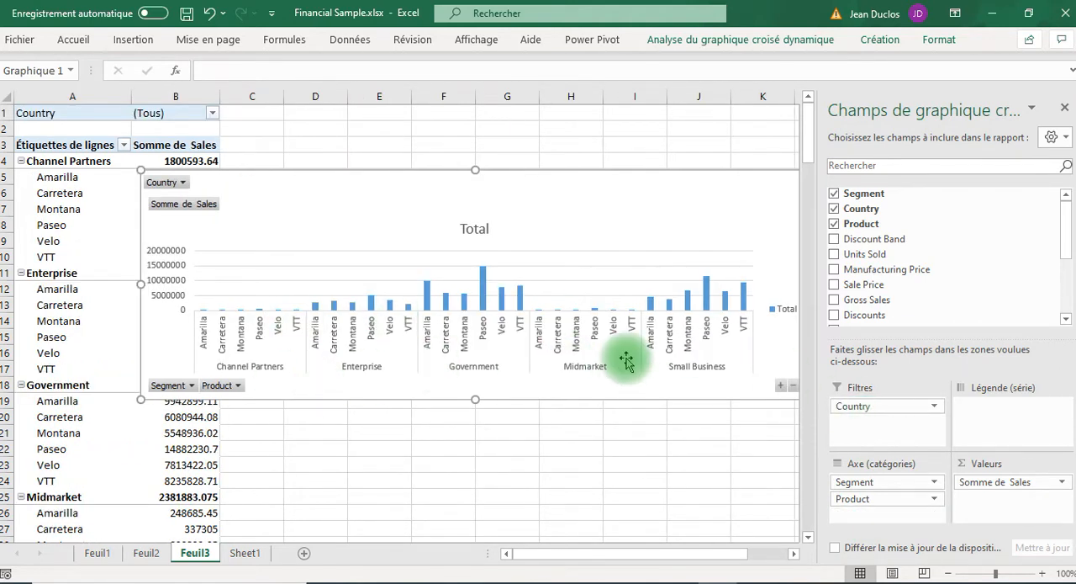
click(182, 183)
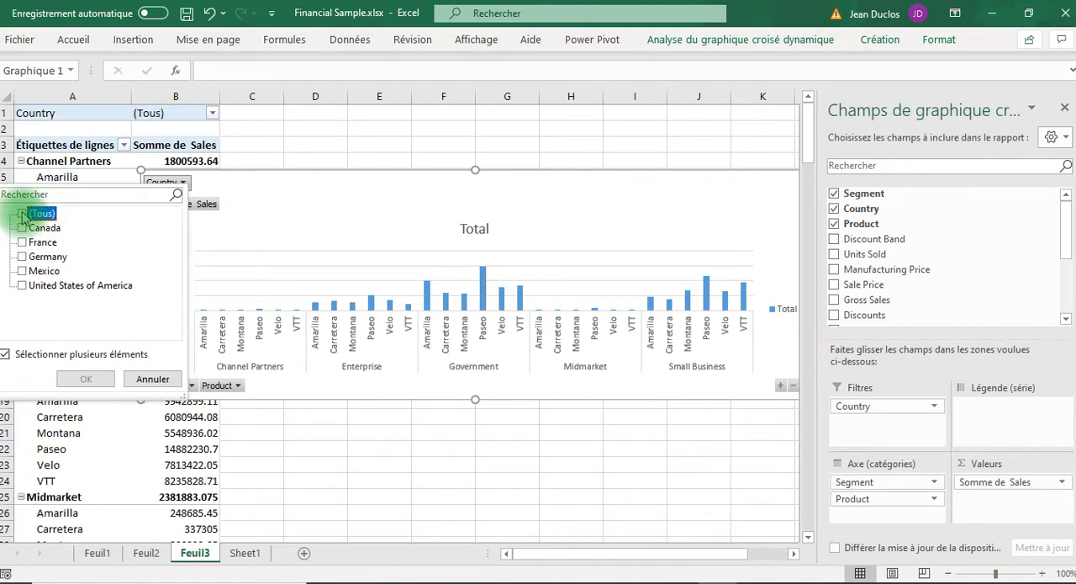
click(23, 258)
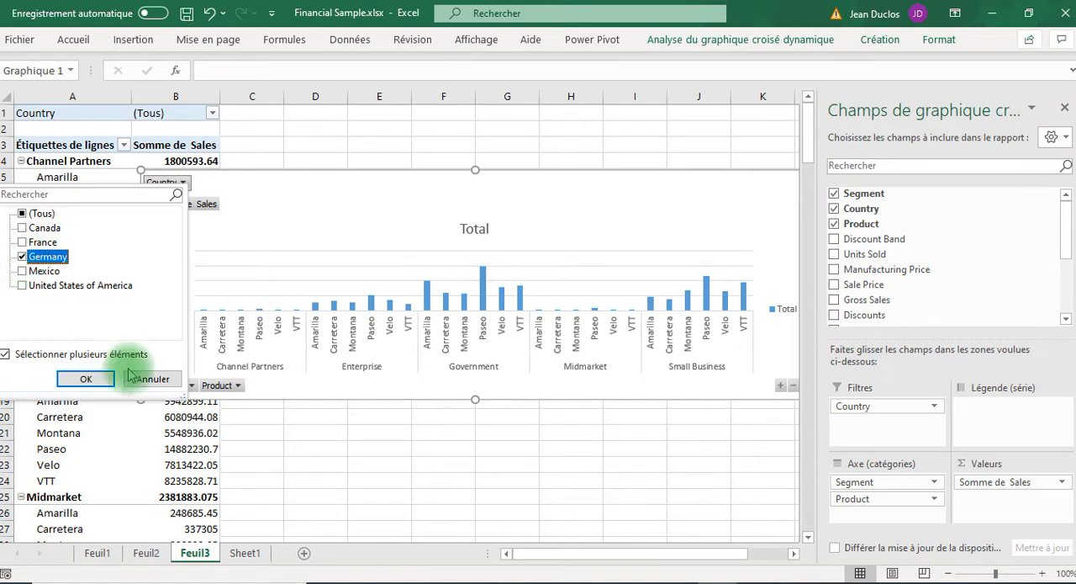
click(83, 380)
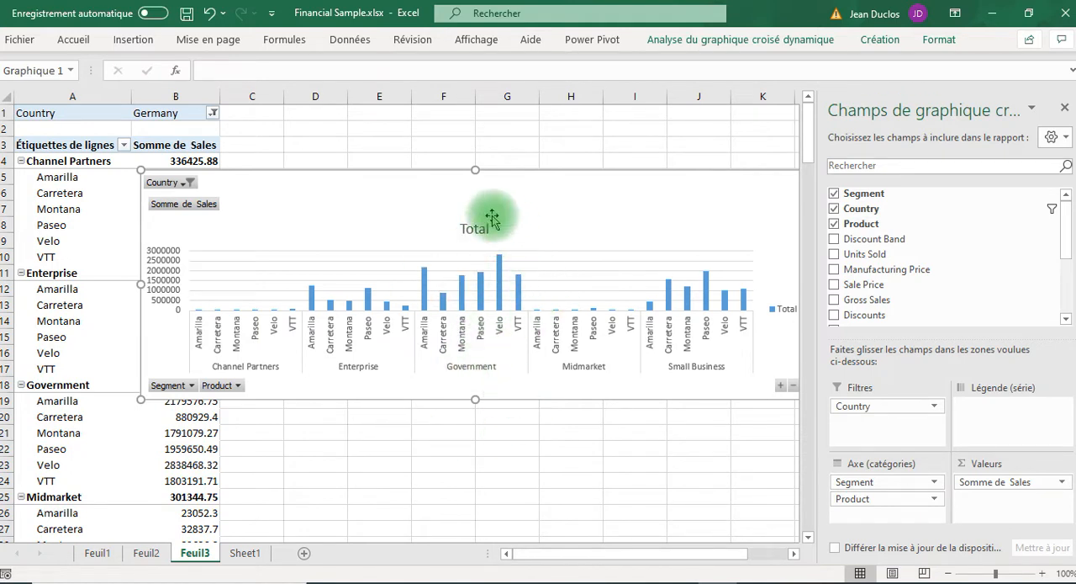
Extend the Feuil3 pivot chart's lower edge down to row 23 and filter Country to Canada only
drag(478, 398, 485, 464)
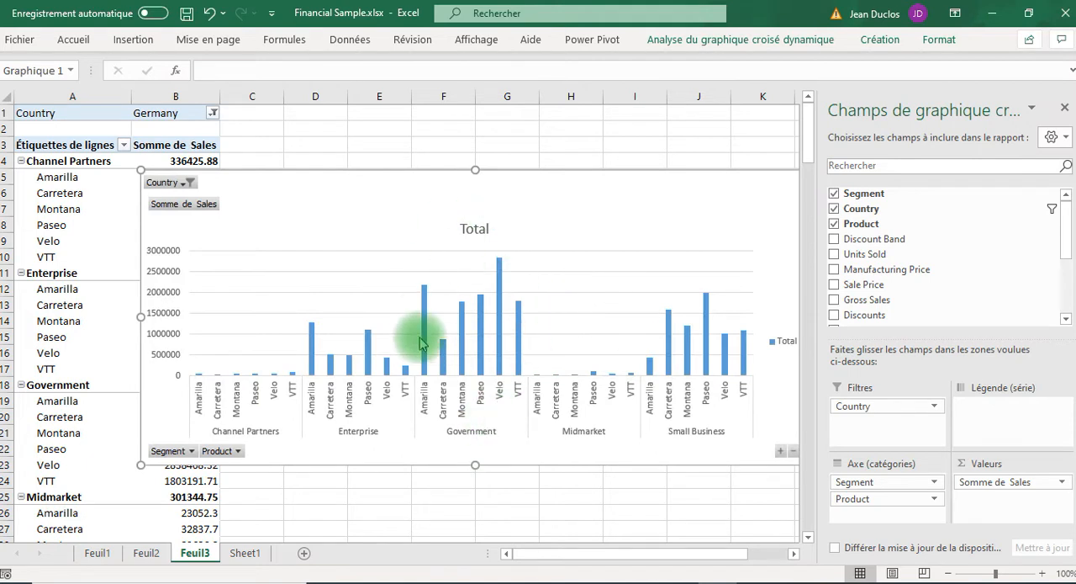
click(185, 185)
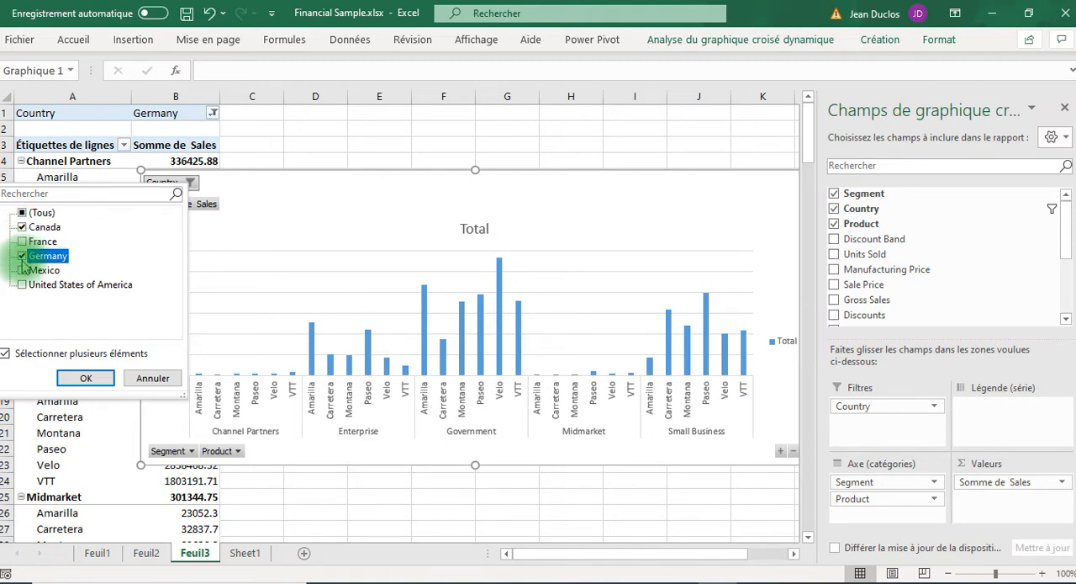
click(22, 258)
click(73, 383)
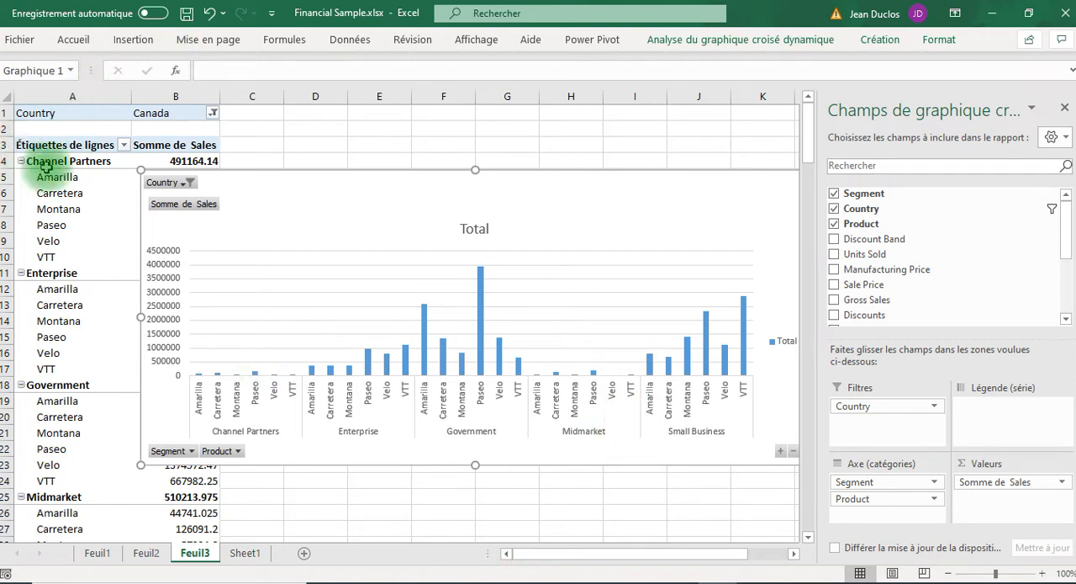
Reset the pivot chart's Country filter to (Tous) so that every country is included
click(189, 182)
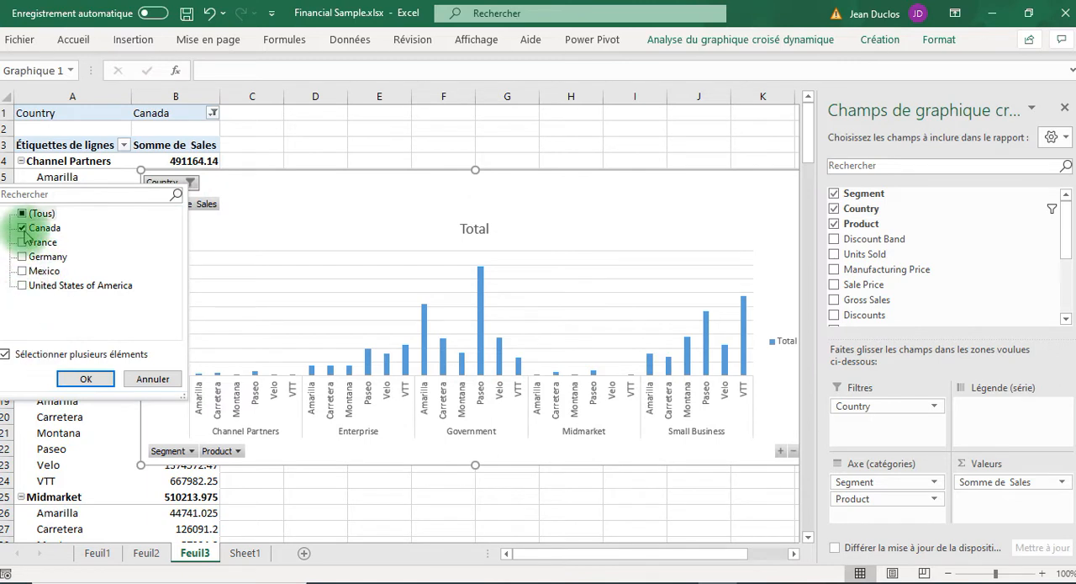
click(86, 379)
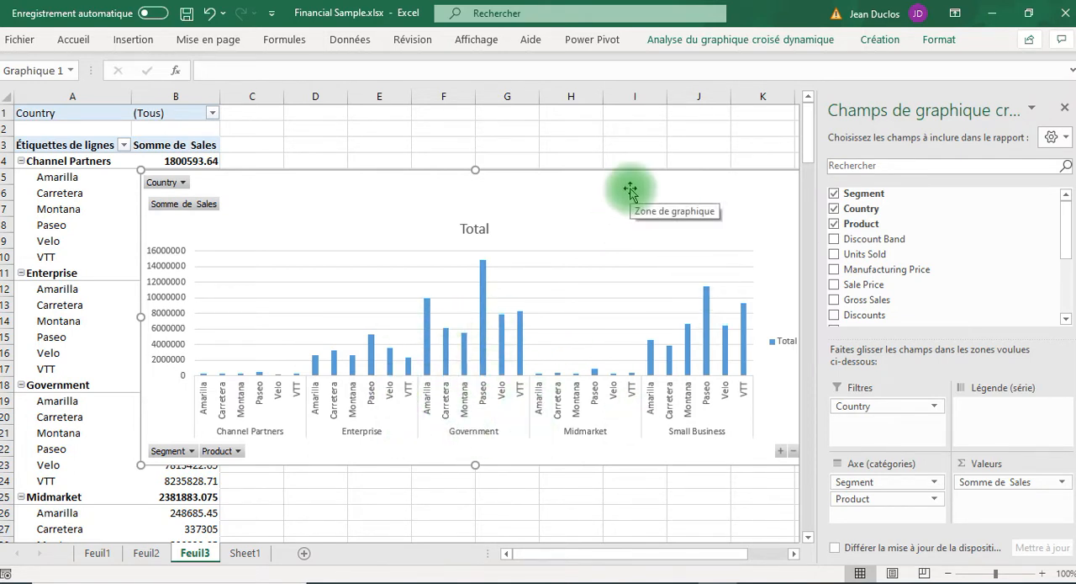
Change the Feuil3 pivot chart's type to the basic line chart, Courbe
click(880, 40)
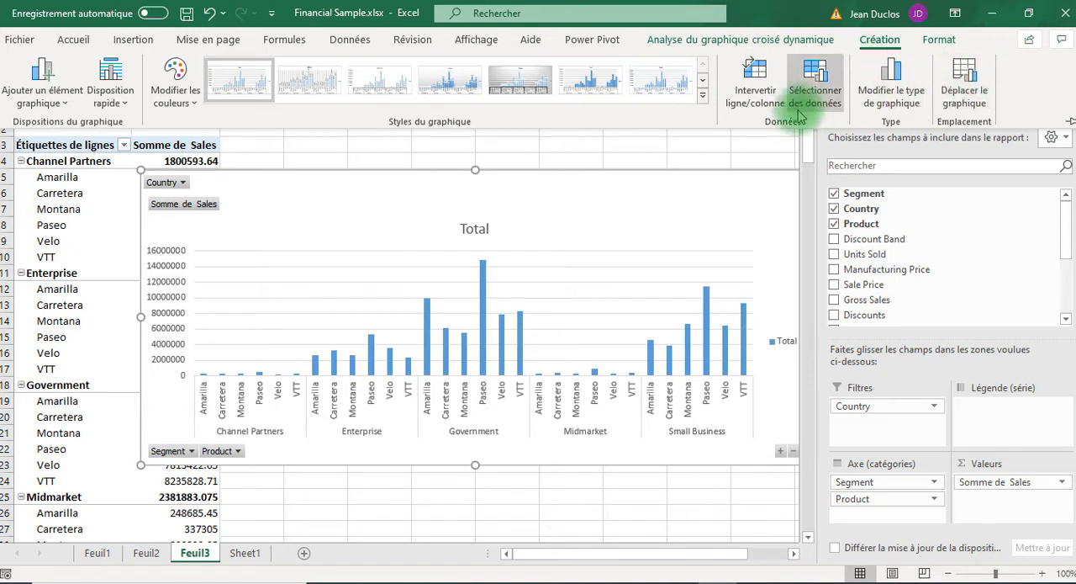
click(904, 101)
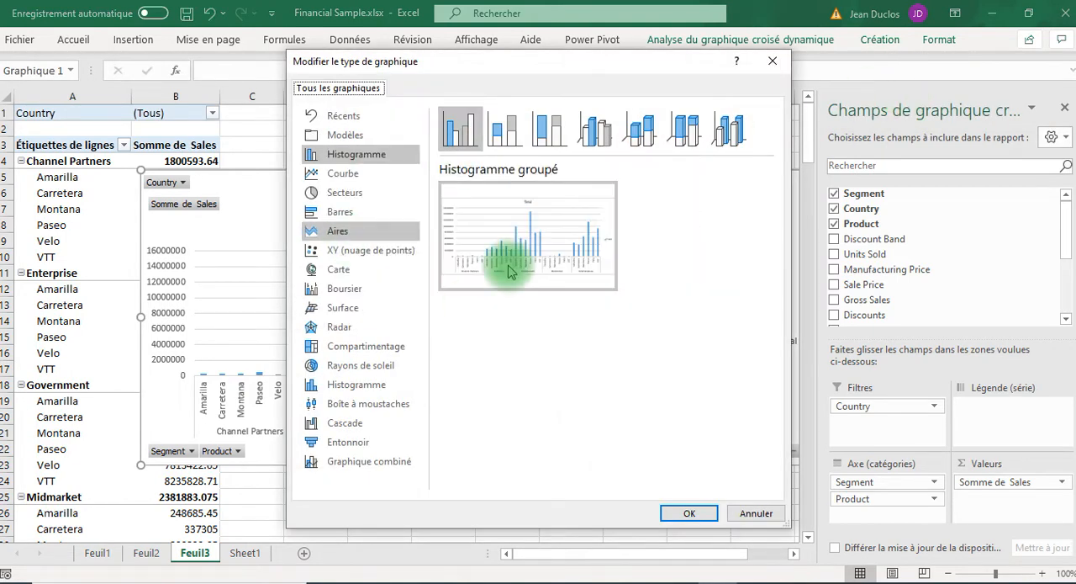
click(369, 176)
mouse_move(610, 248)
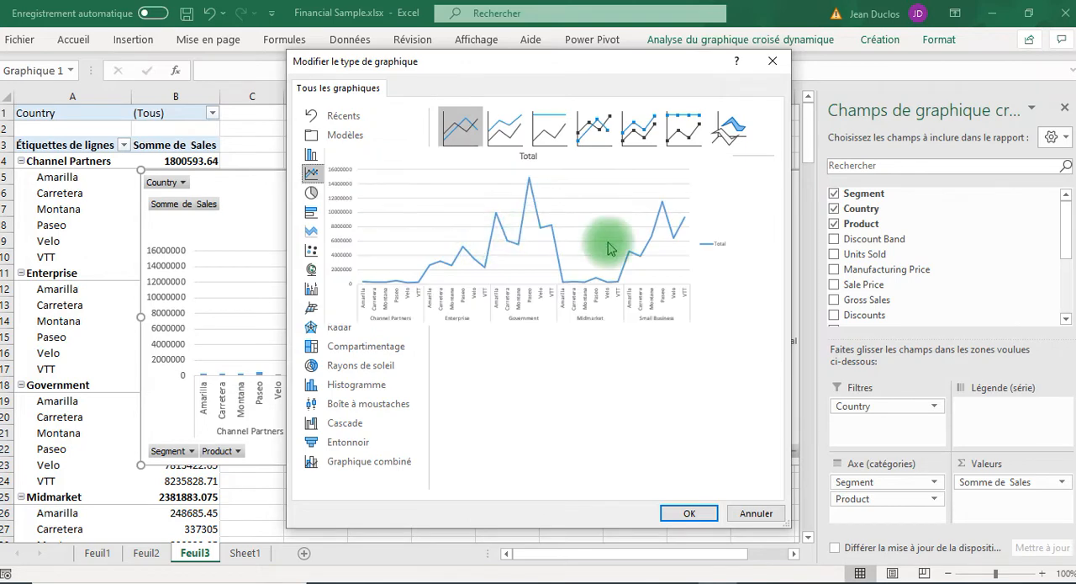
click(689, 514)
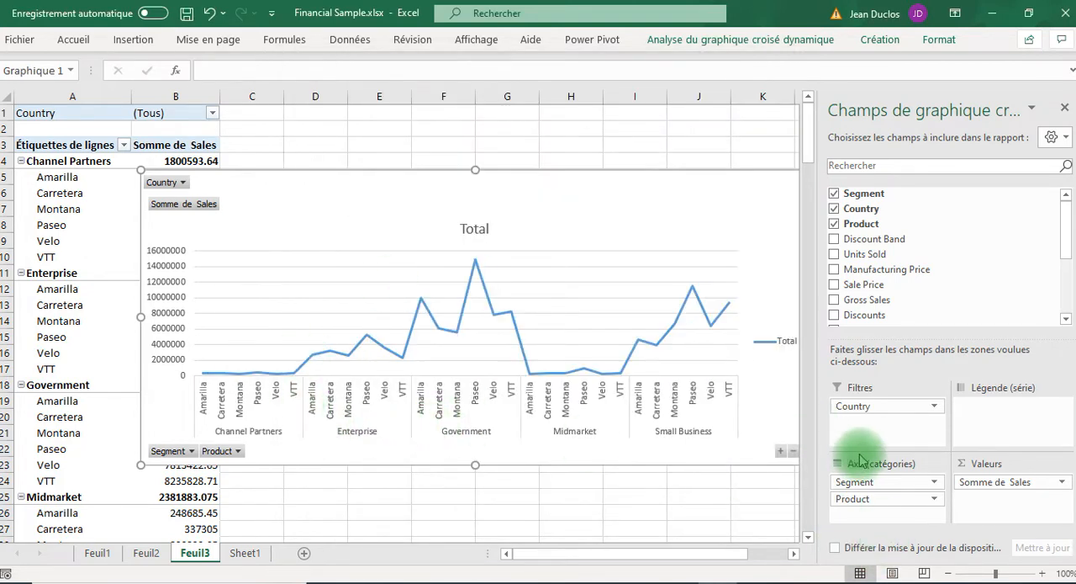
Change the Feuil3 line chart to the basic Secteurs pie type, previewing the Barres type on the way
click(883, 41)
click(894, 90)
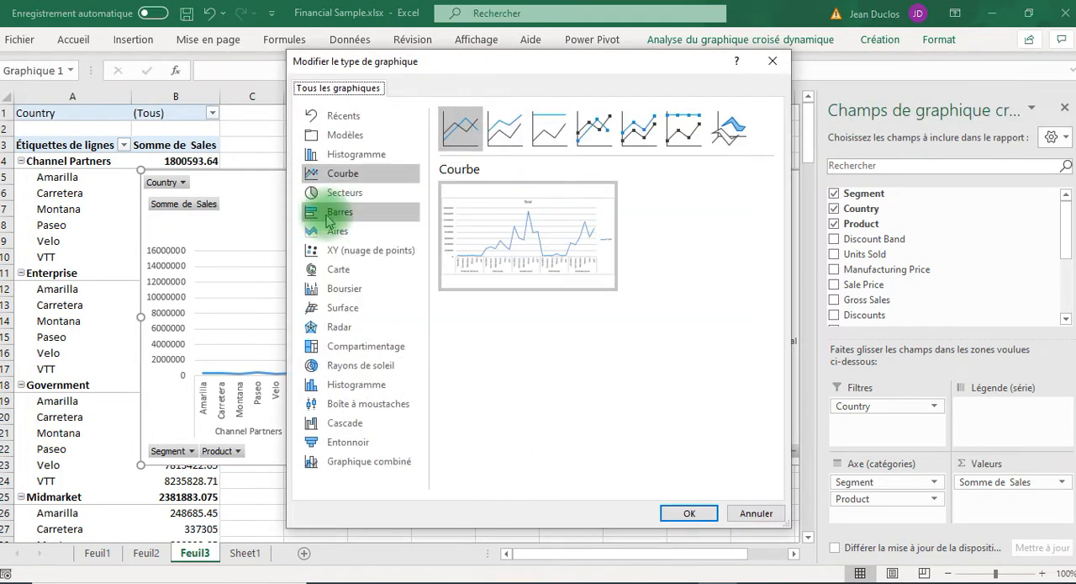
click(335, 216)
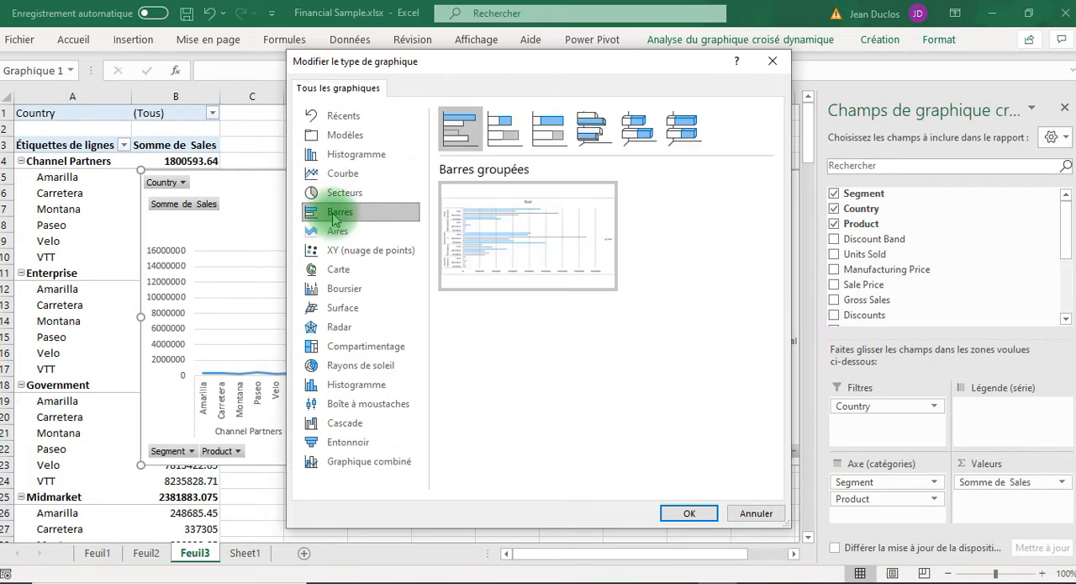
click(339, 192)
mouse_move(555, 301)
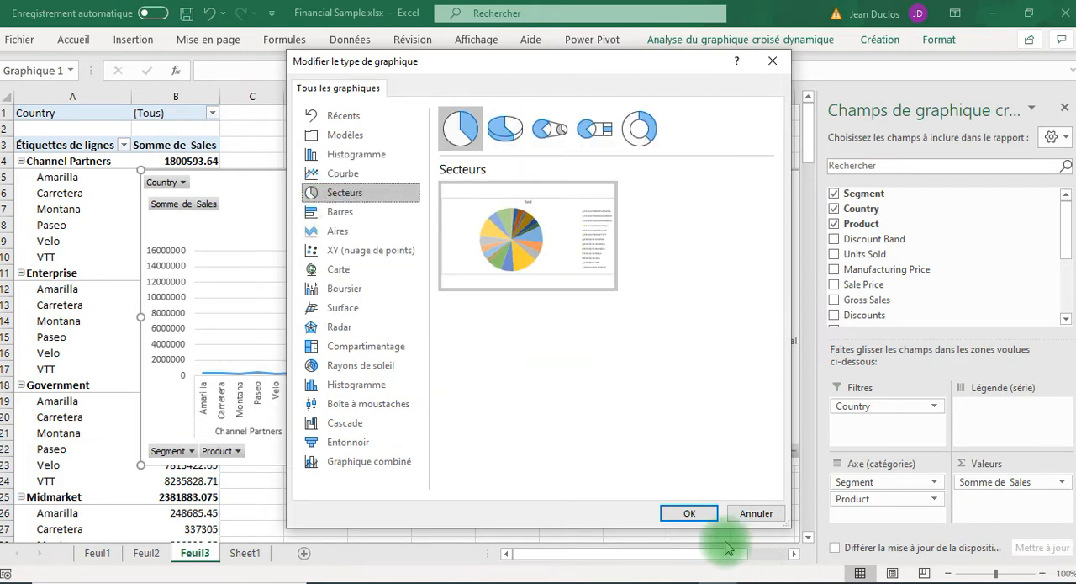
click(690, 513)
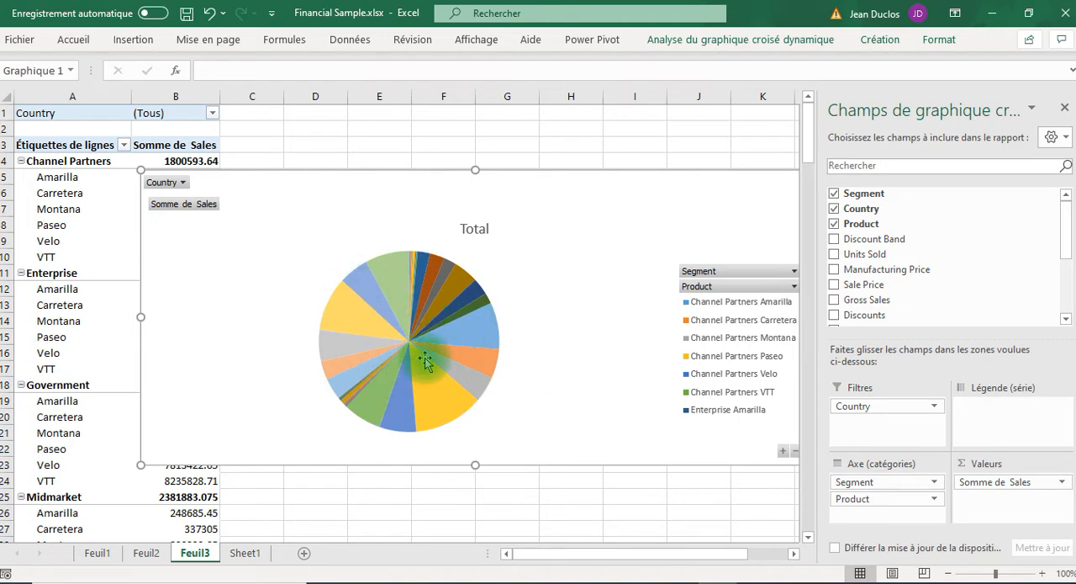
Change the Feuil3 pie chart to Barres groupées and extend its upper edge up to row 1
click(898, 37)
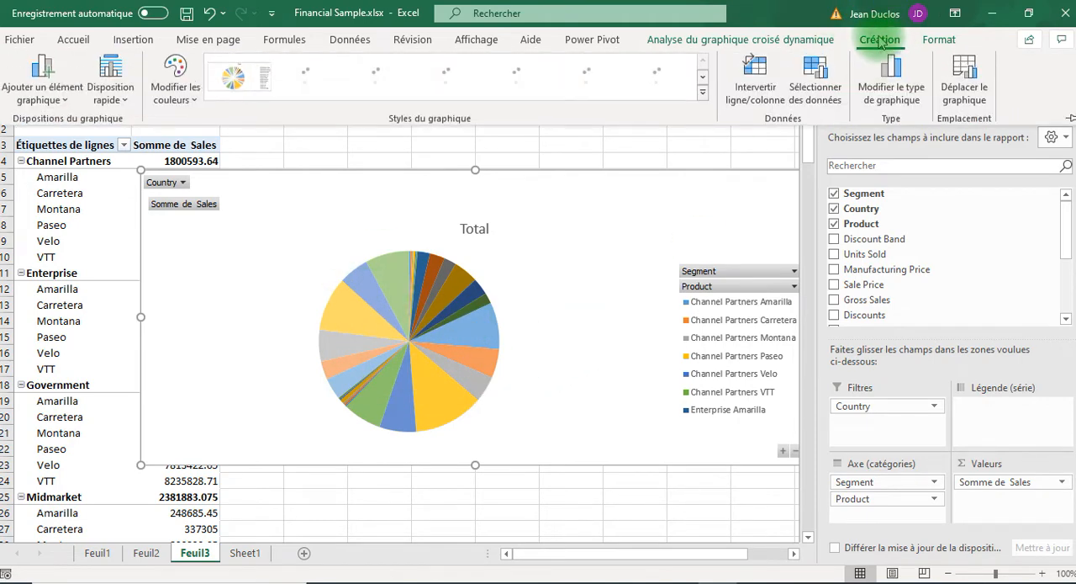
click(898, 93)
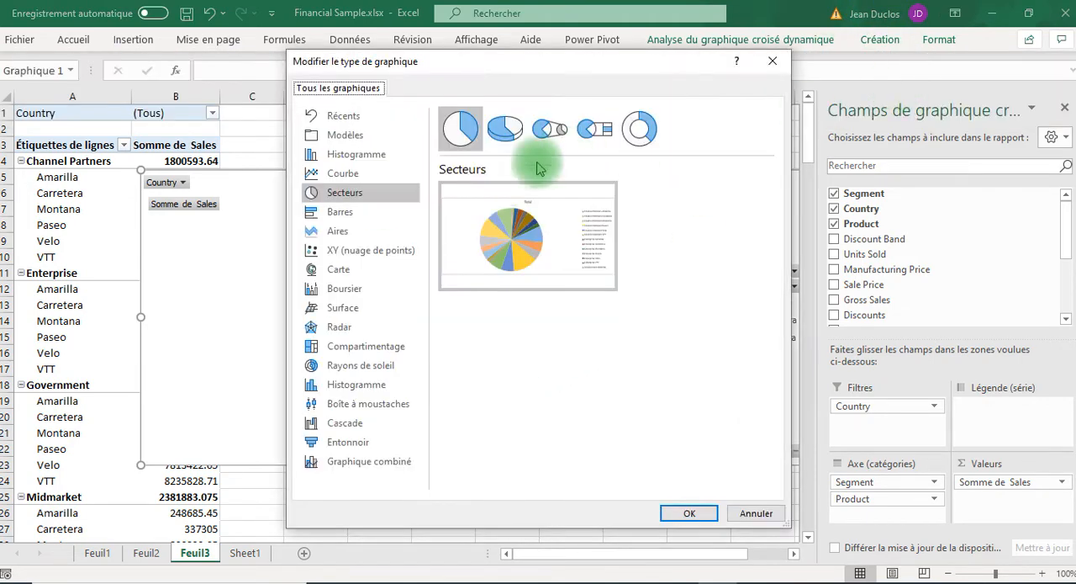
click(337, 215)
click(689, 511)
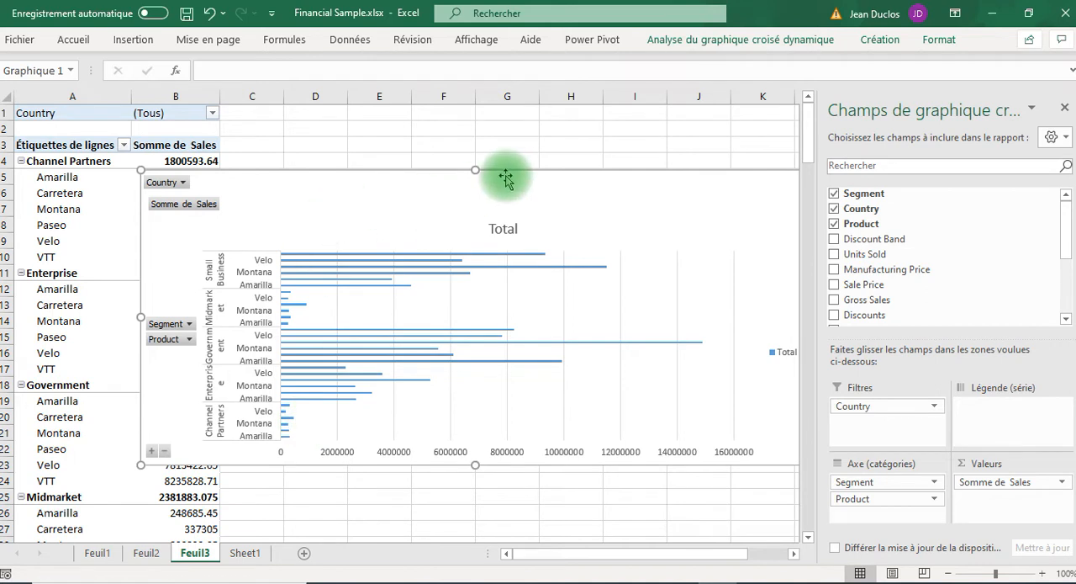
drag(474, 169, 486, 110)
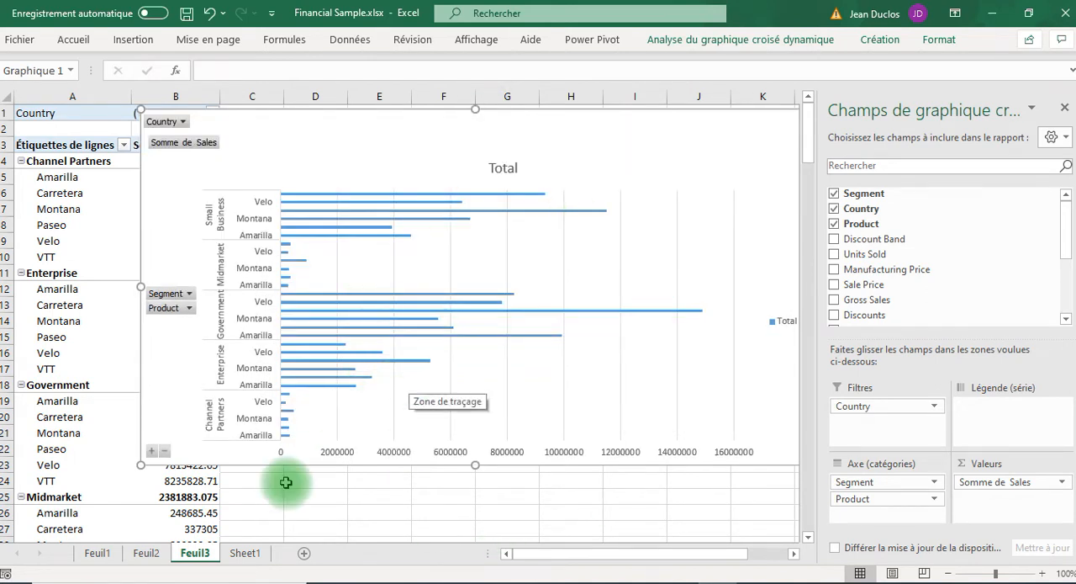
Create another combined pivot chart and pivot table on a new worksheet from the financials table in Sheet1
click(245, 553)
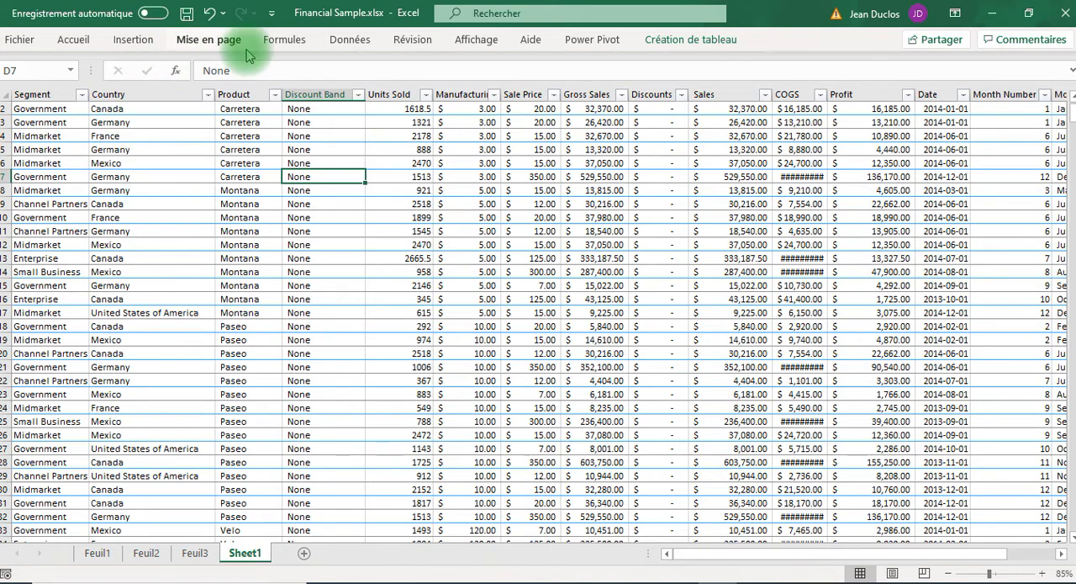
click(150, 44)
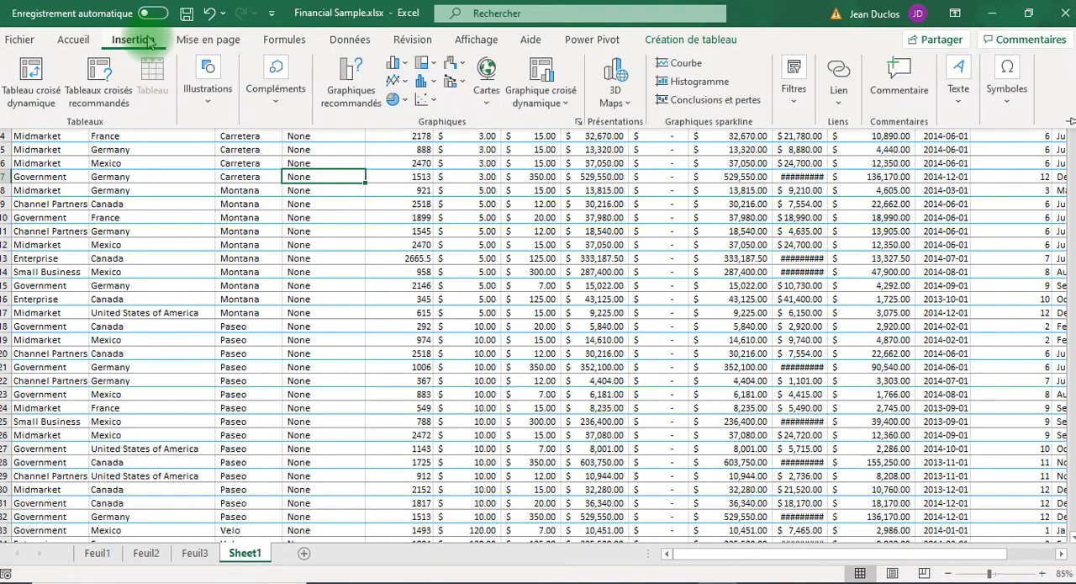
click(548, 101)
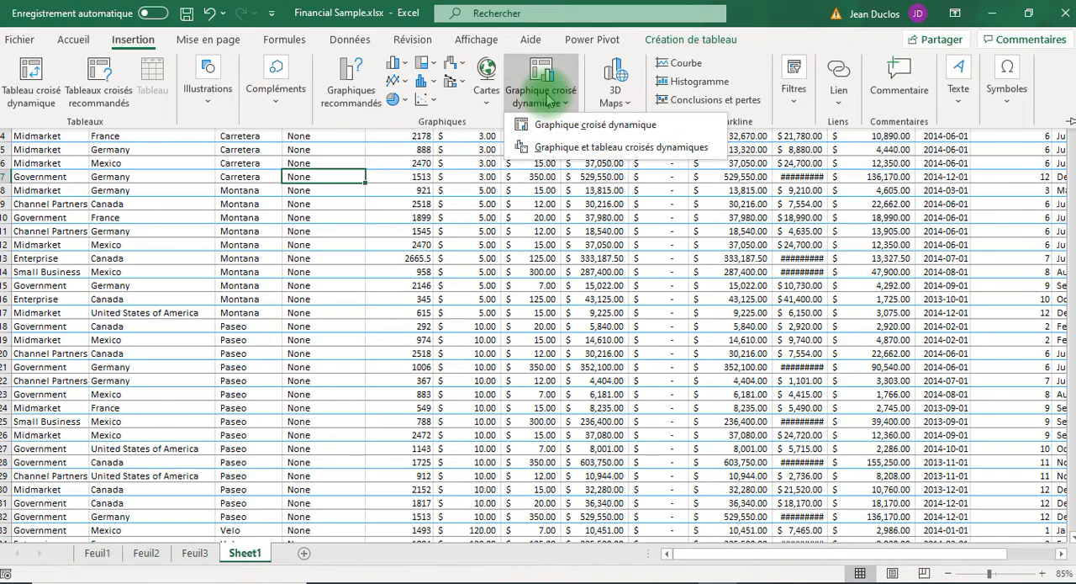
click(553, 149)
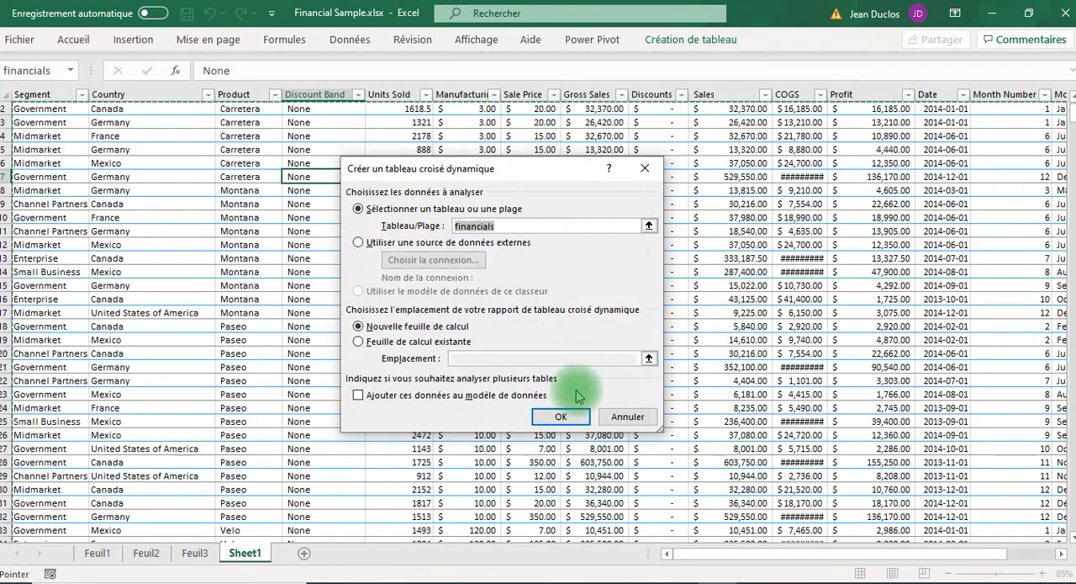
click(560, 416)
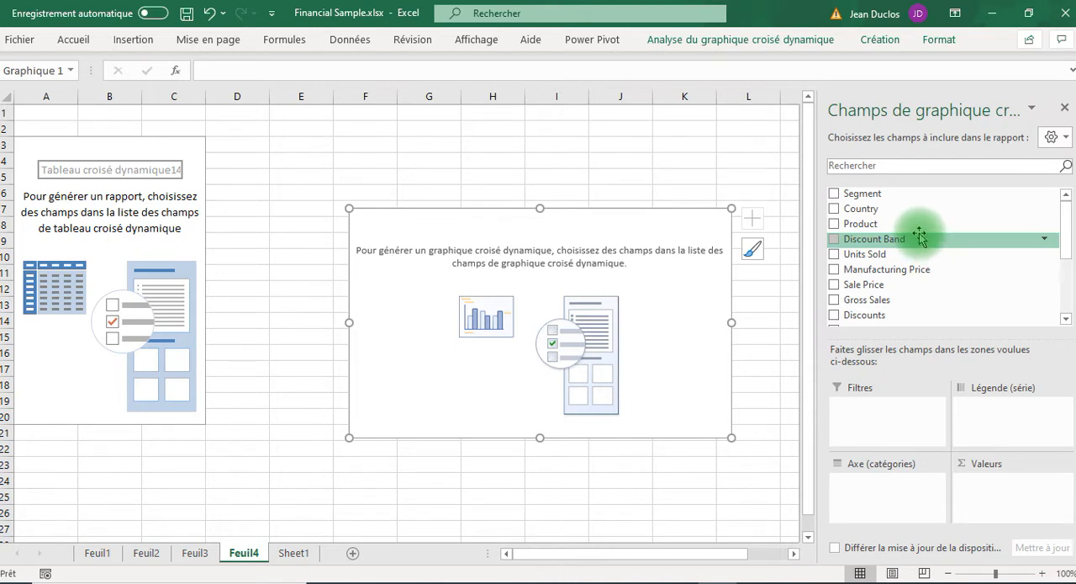
Add Sales to the new chart's Valeurs area and Country to Axe (catégories)
scroll(889, 291, down, 1)
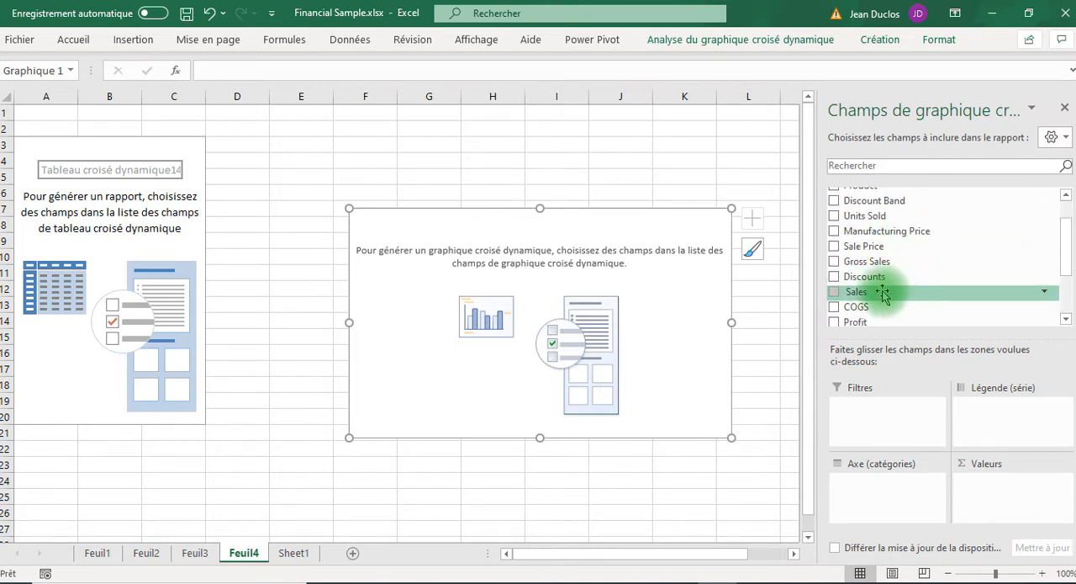
drag(883, 294, 984, 473)
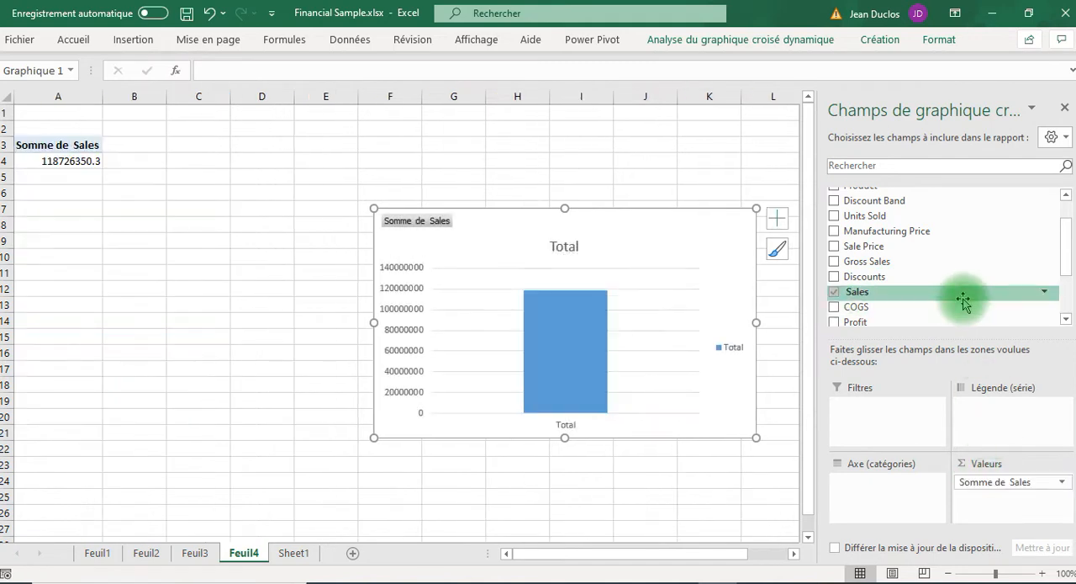
scroll(892, 252, up, 1)
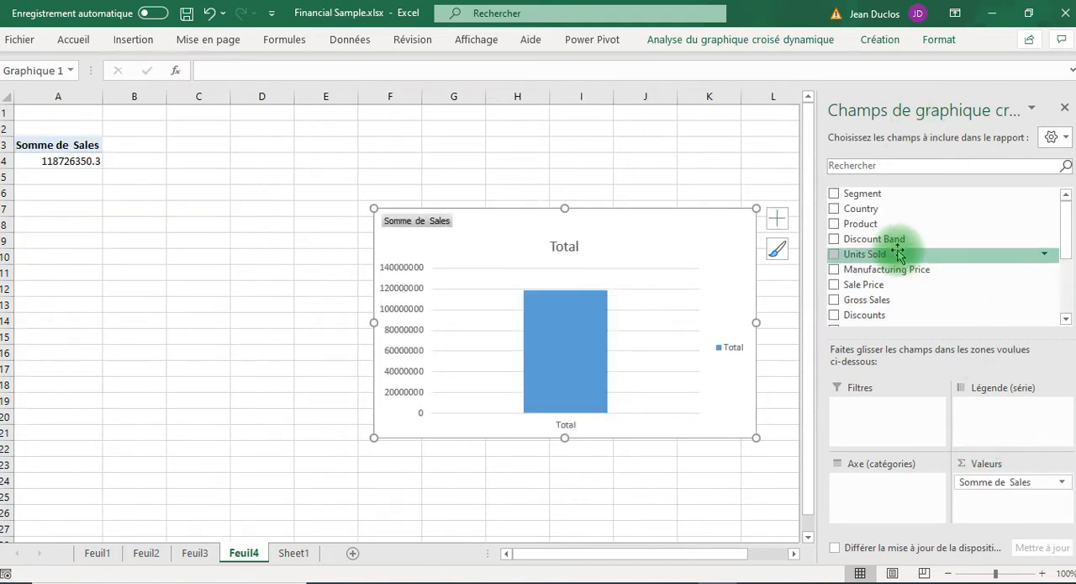
drag(889, 212, 891, 492)
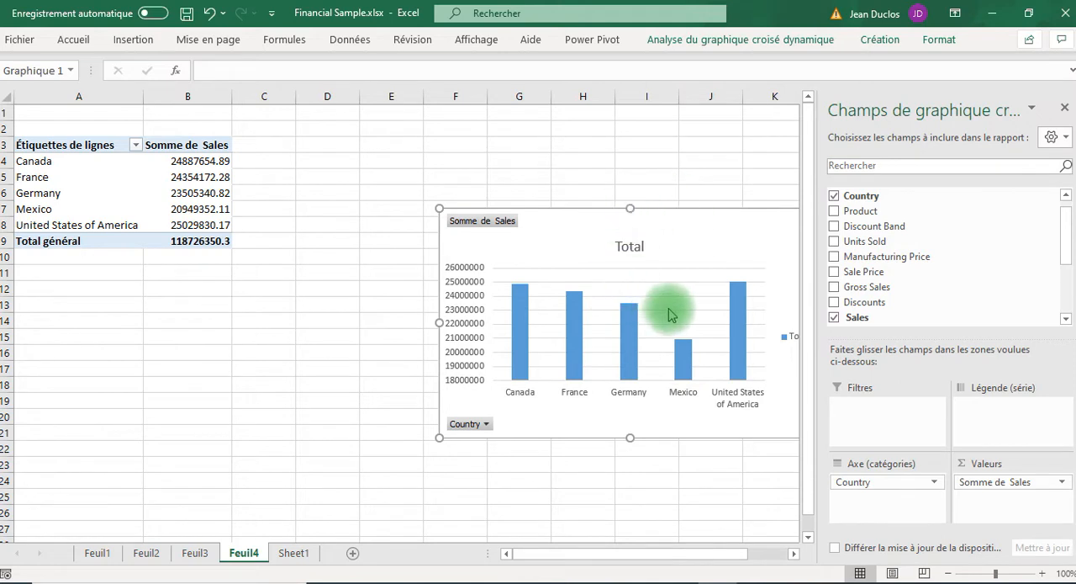
Preview the 3D pie and Anneau variants for the Feuil4 pivot chart, and apply the basic Secteurs type
click(880, 42)
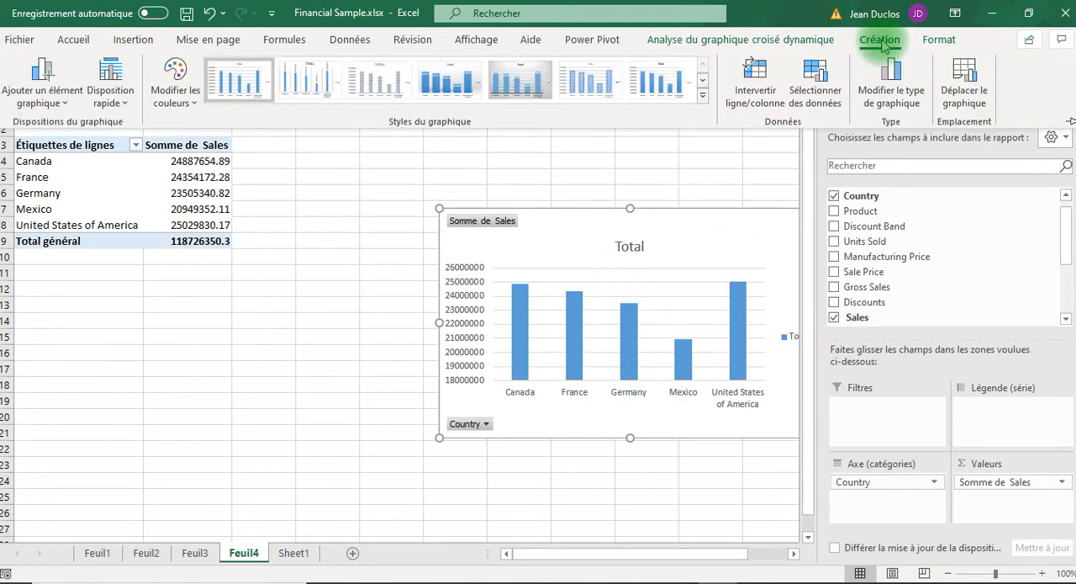
click(890, 84)
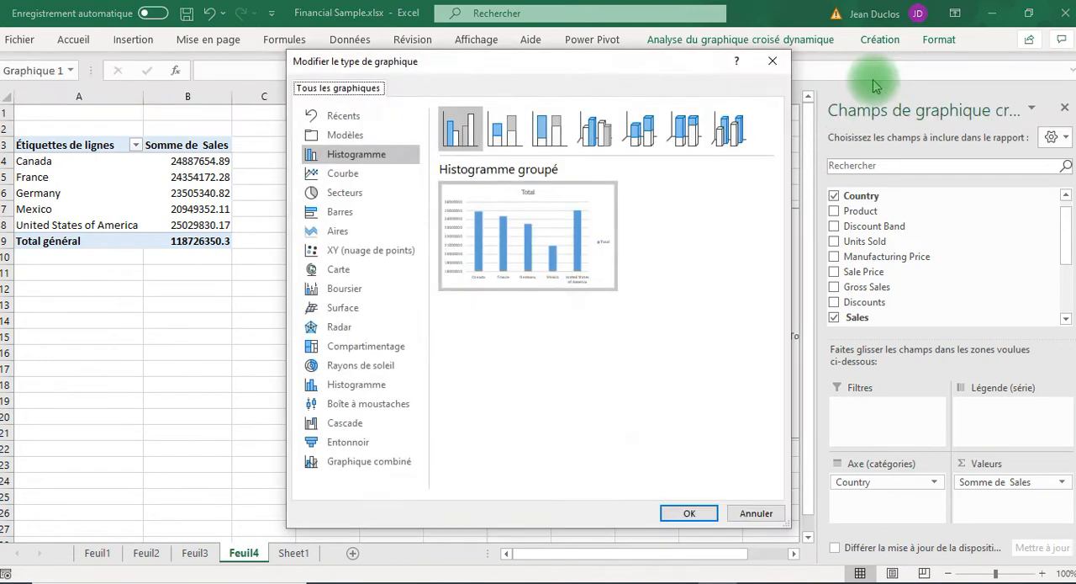
click(343, 197)
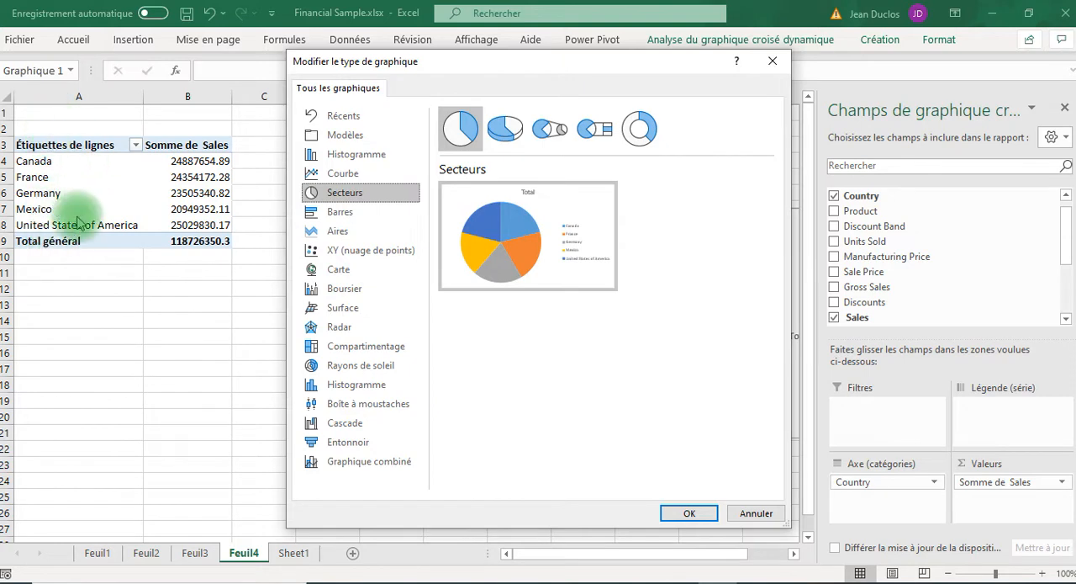
click(505, 127)
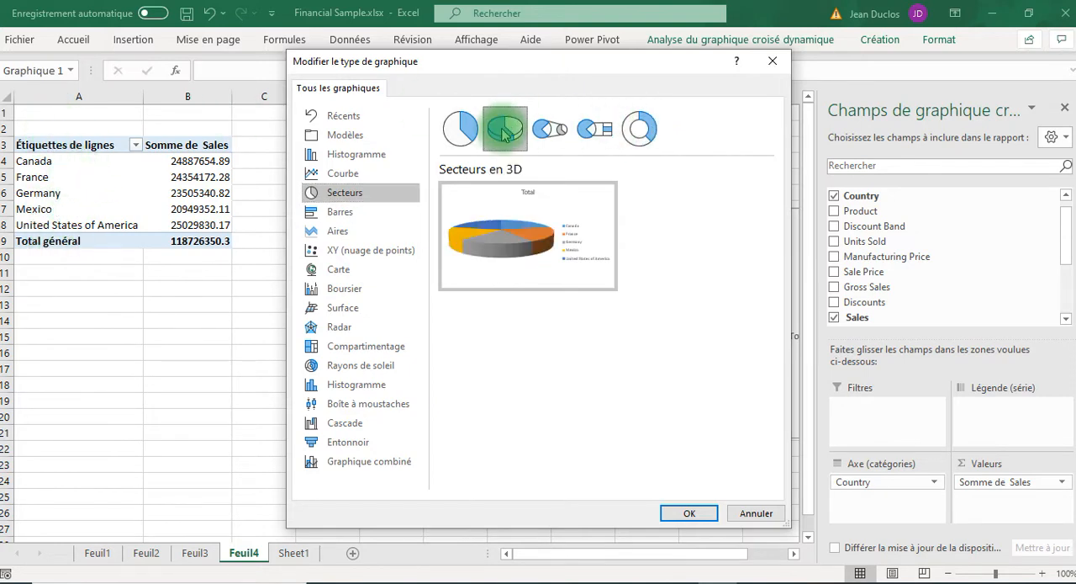
click(551, 129)
click(641, 128)
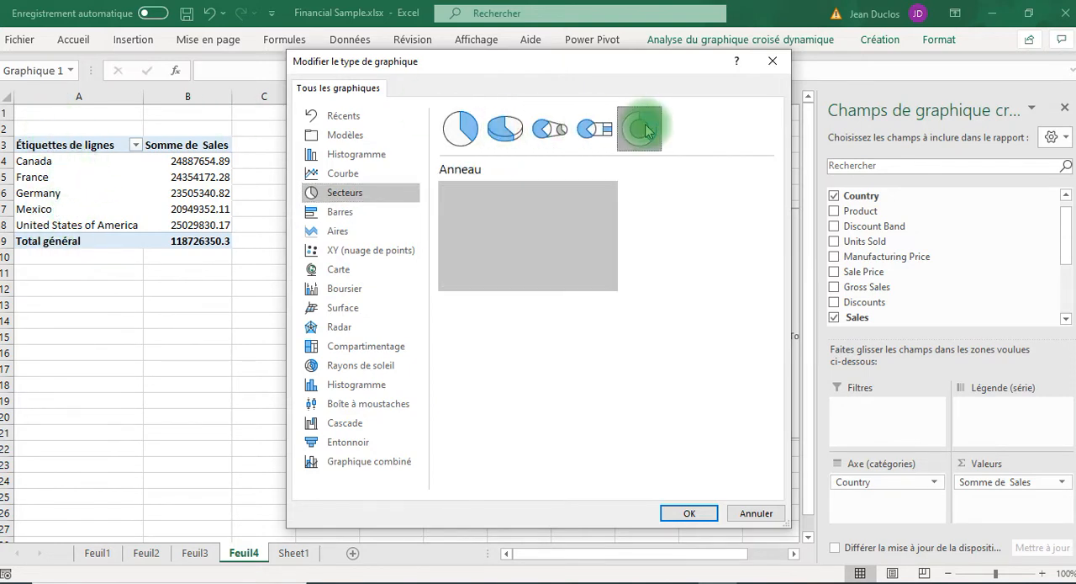
click(460, 129)
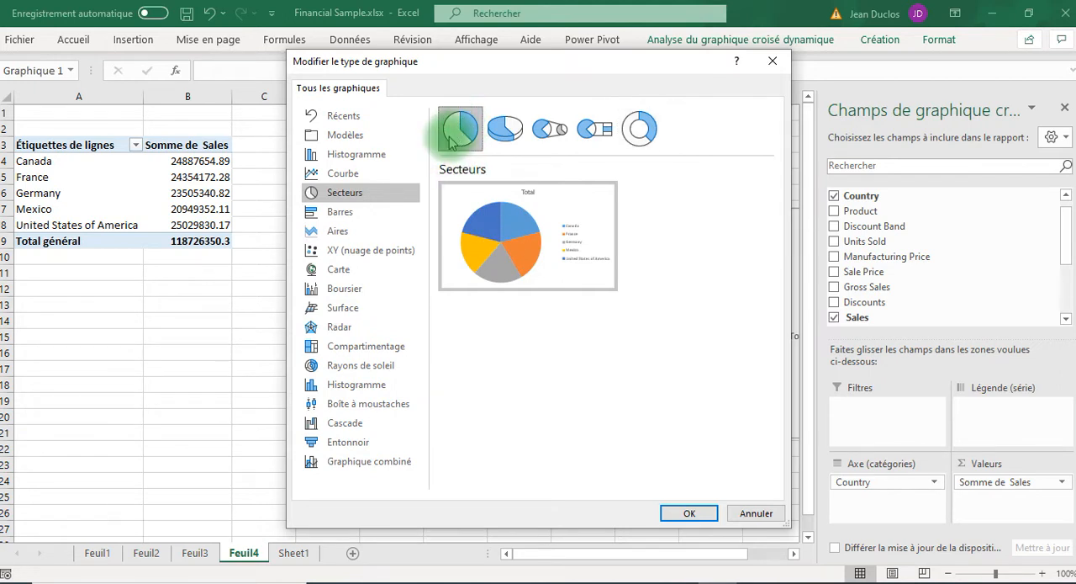
click(693, 518)
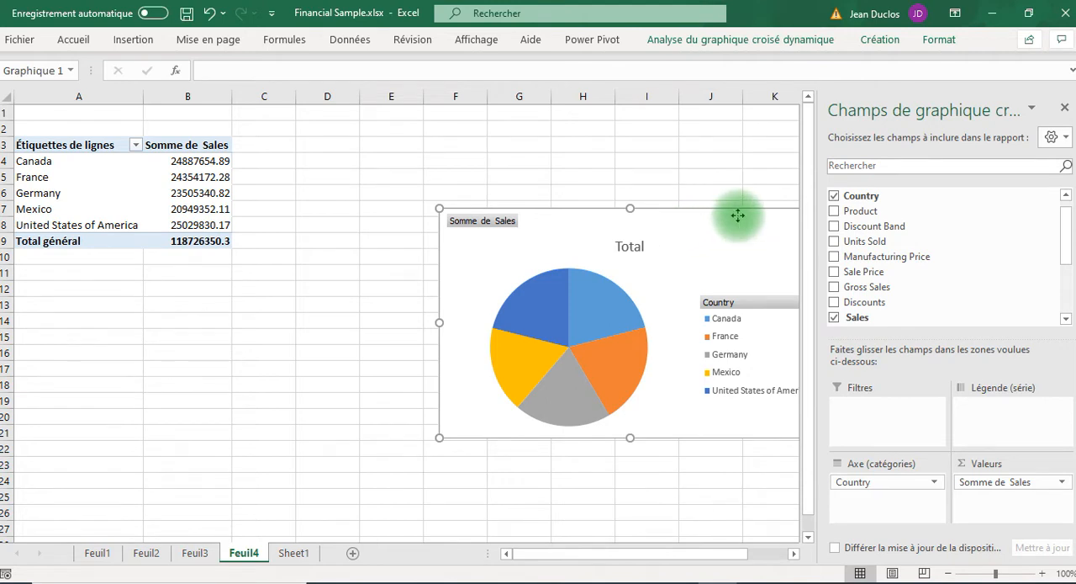
Move the Feuil4 pie chart beside the pivot table, with its upper-left corner in column B at row 9
click(593, 341)
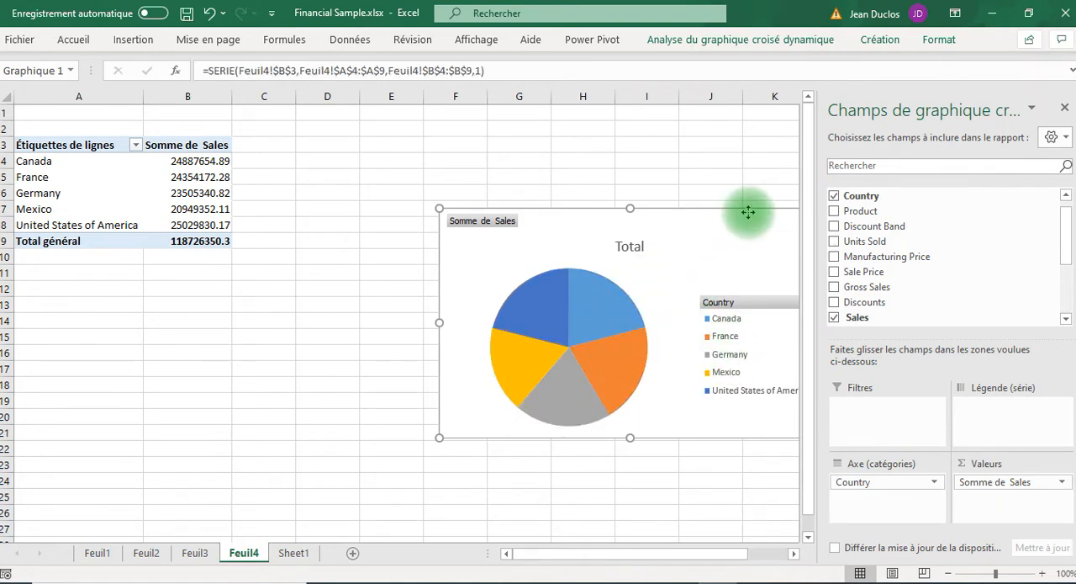
drag(748, 212, 499, 237)
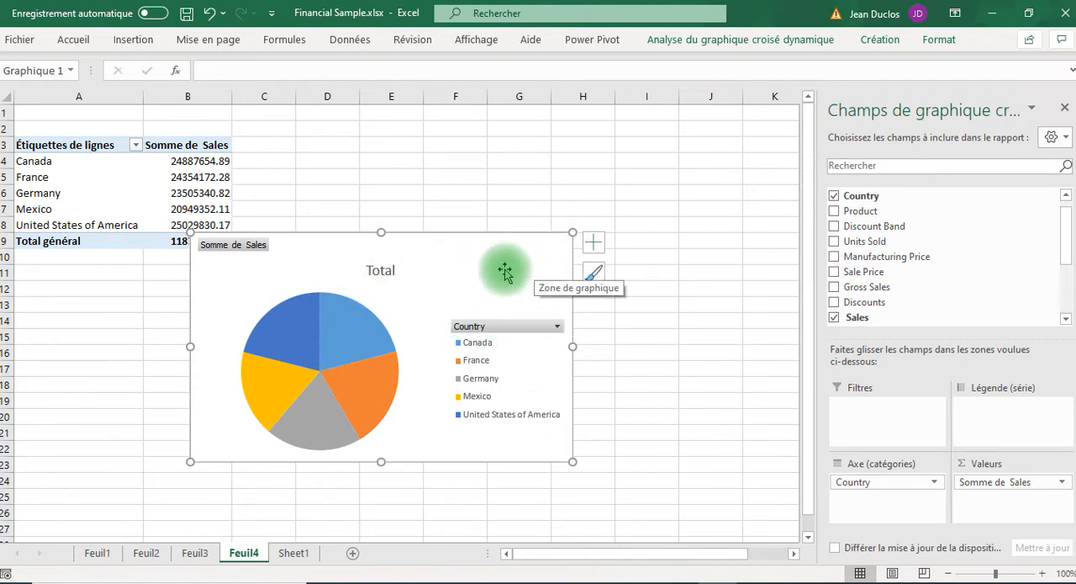
Apply Style 8 to the Feuil4 pie chart
click(879, 40)
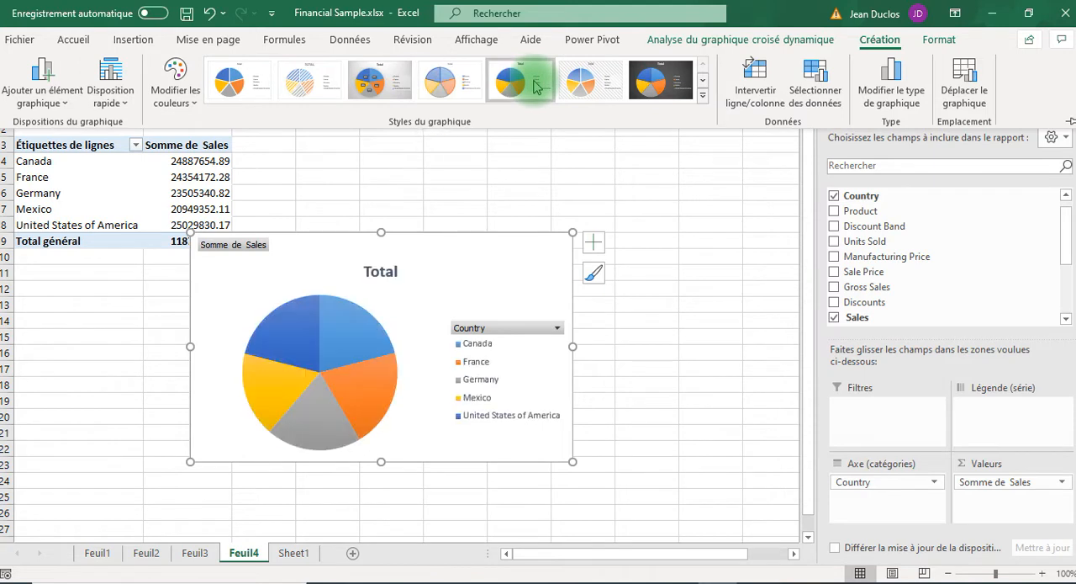
click(703, 99)
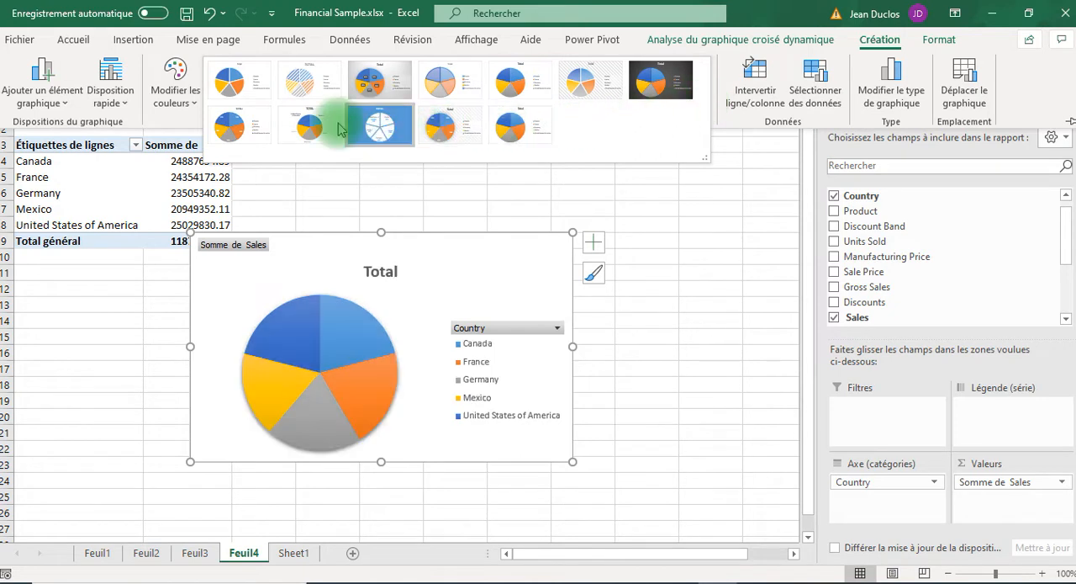
click(236, 128)
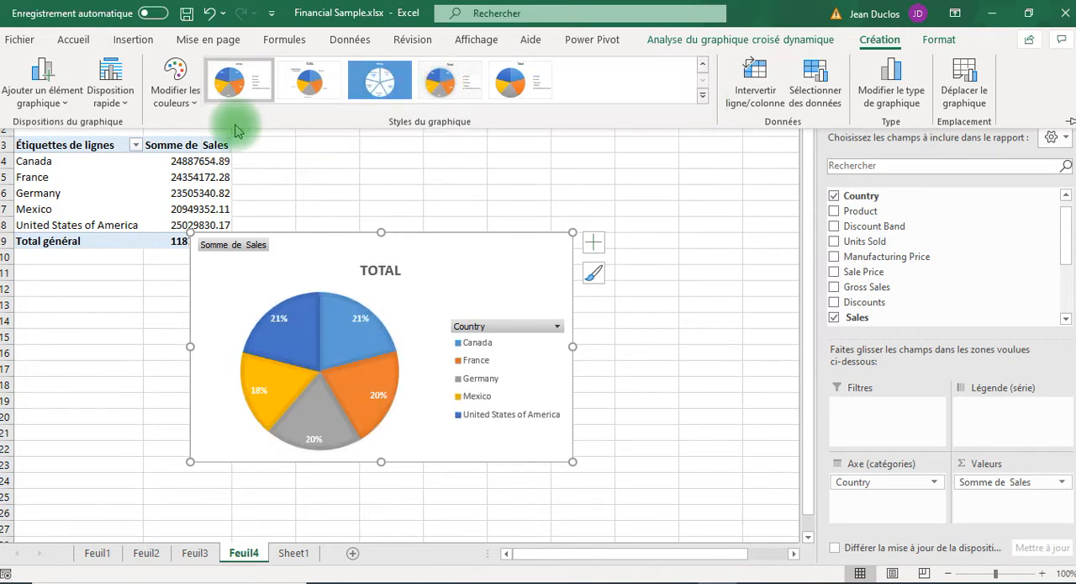
click(236, 87)
Try the second Coloré palette on the Feuil4 pie chart, and apply the fourth one, starting with green, blue and yellow
click(167, 100)
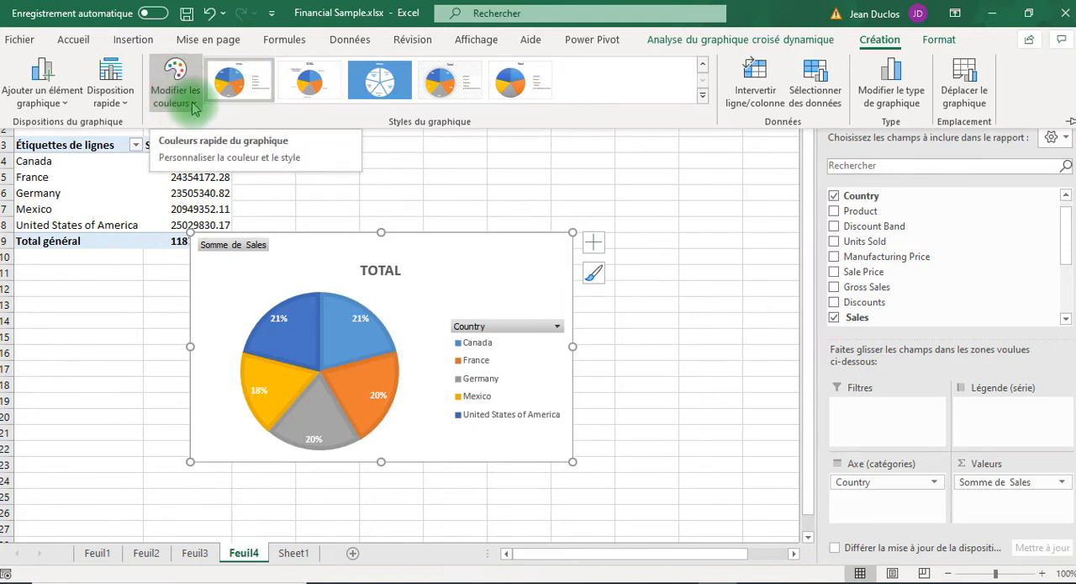
click(194, 105)
click(181, 153)
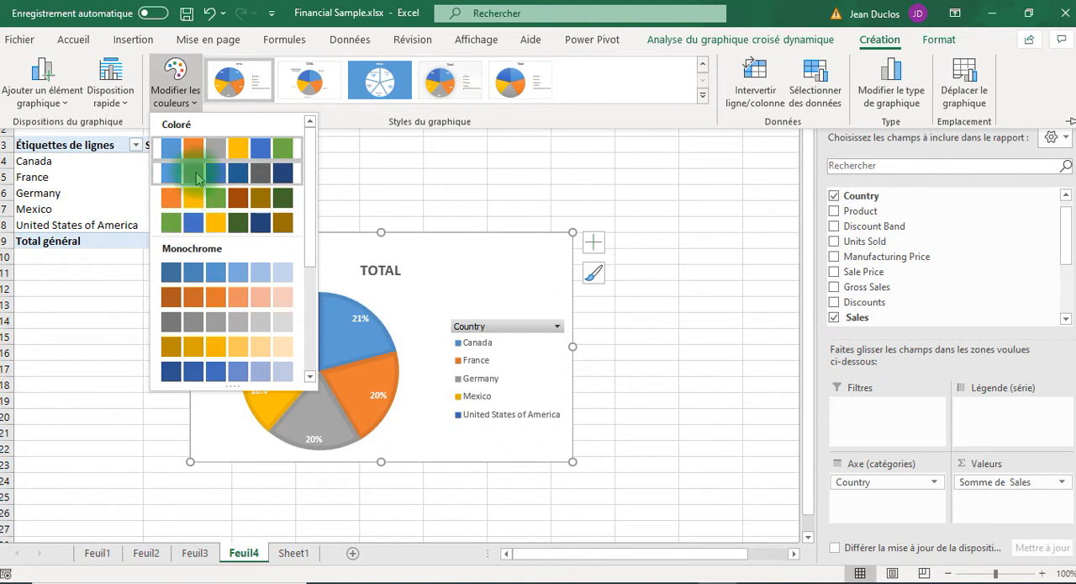
click(197, 177)
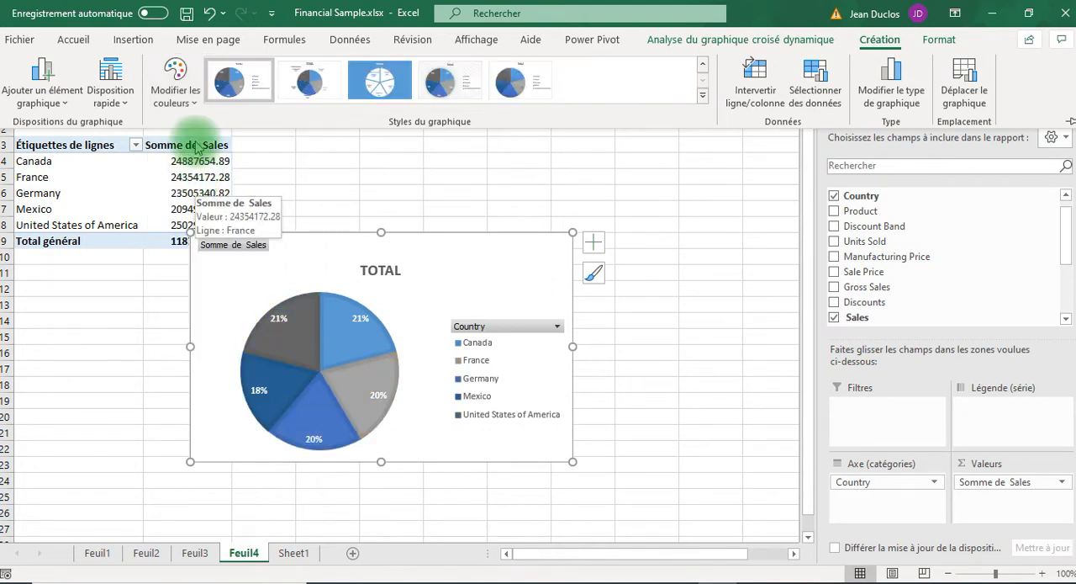
click(175, 80)
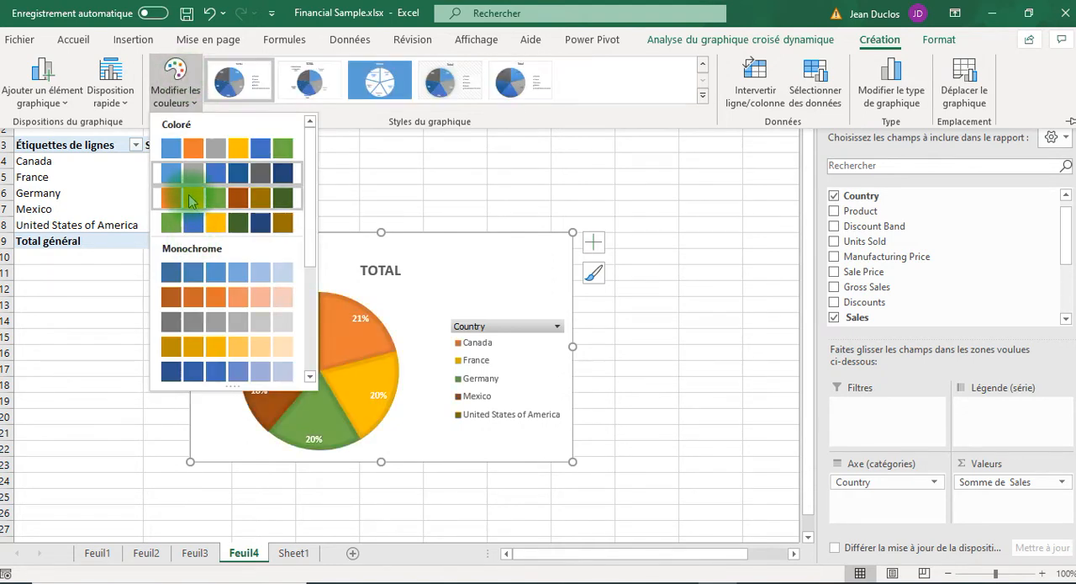
click(188, 224)
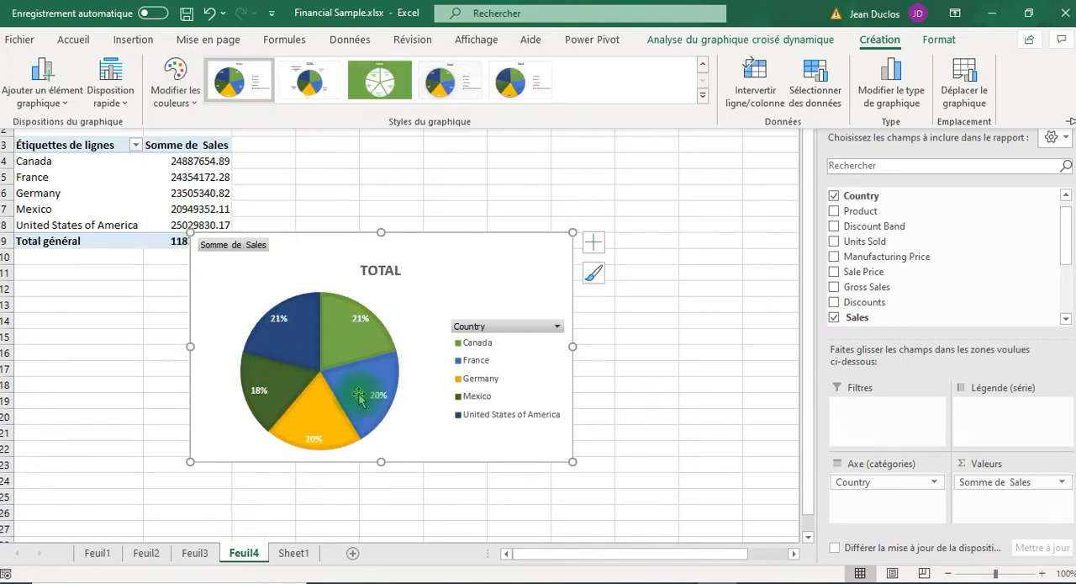
click(175, 84)
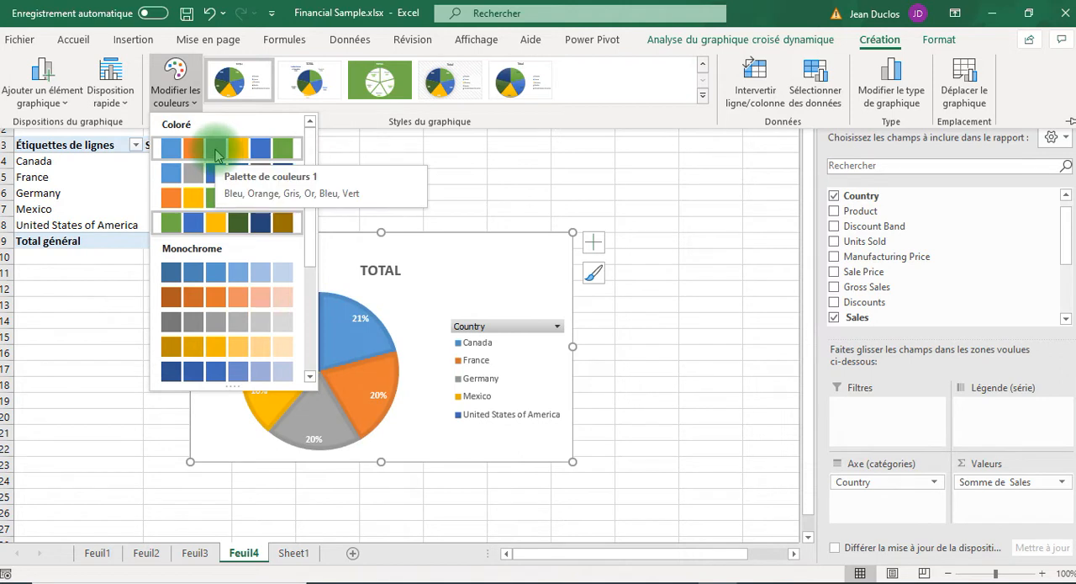
click(194, 225)
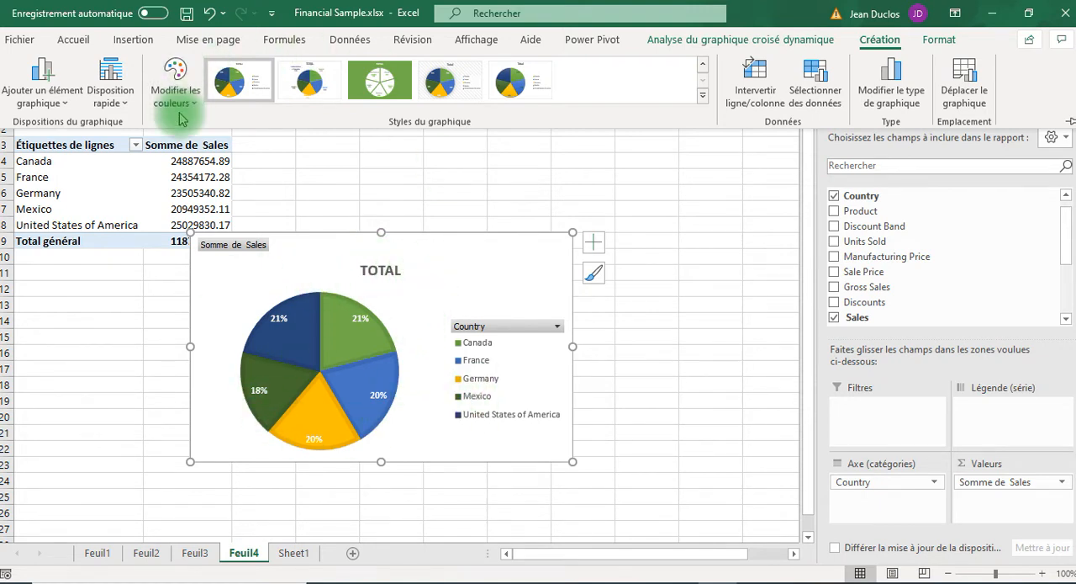
Apply the Disposition 7 quick layout to the Feuil4 pie chart, and review the available chart elements and title placement options
click(110, 92)
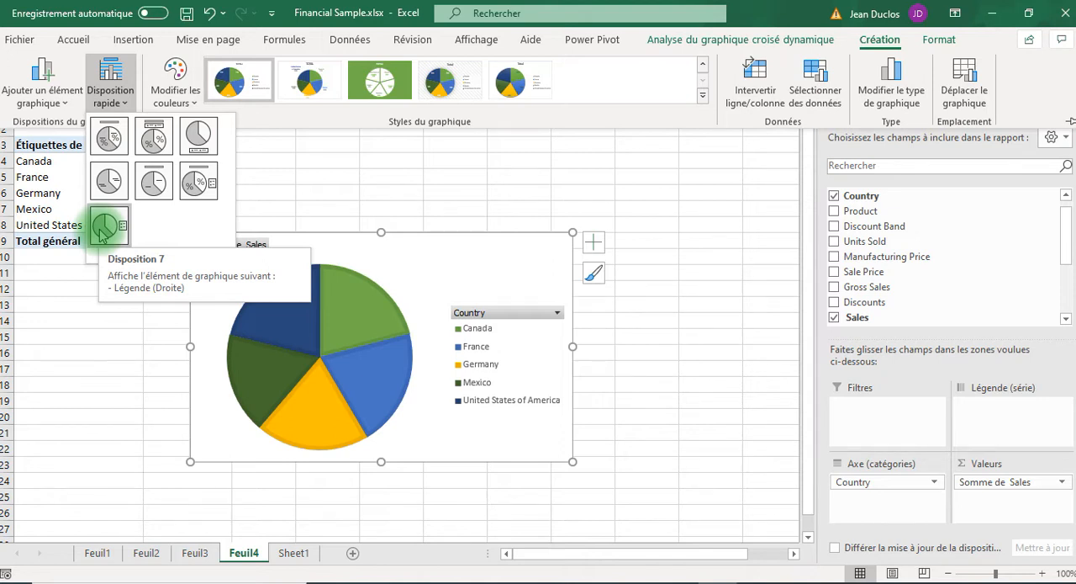
click(104, 229)
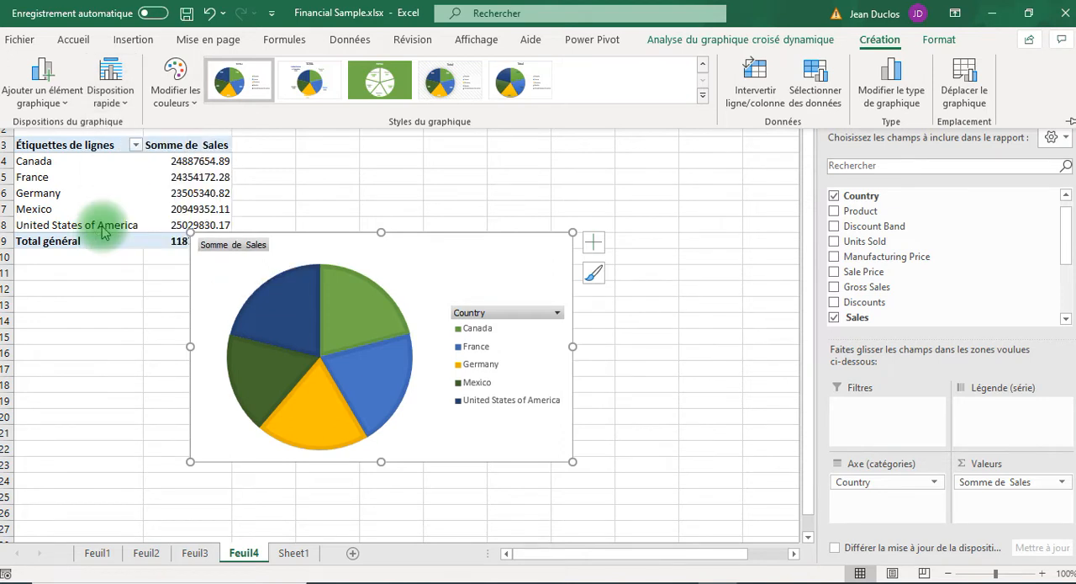
click(593, 245)
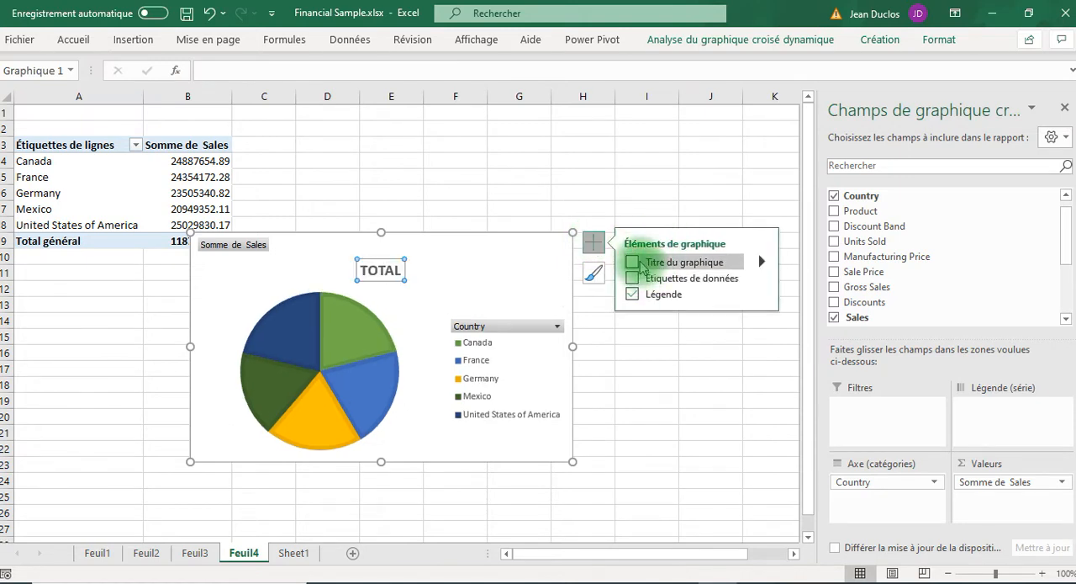
click(762, 263)
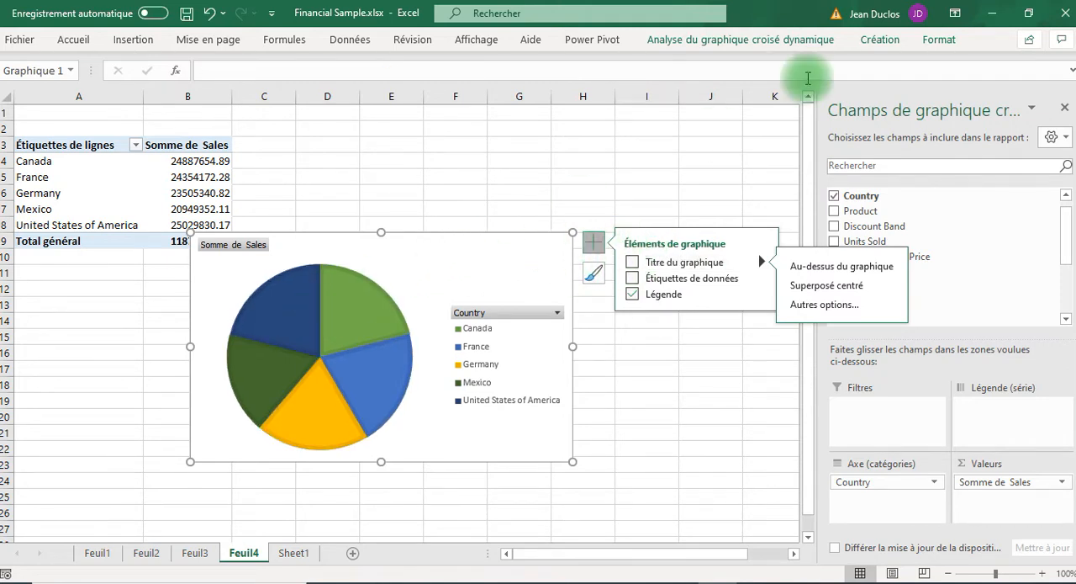
click(880, 44)
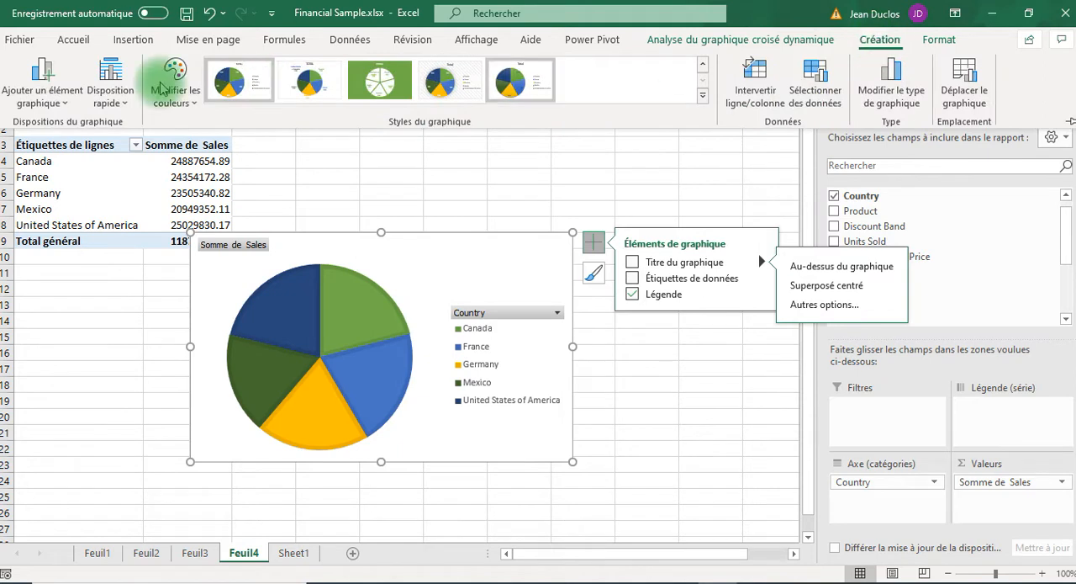
click(62, 104)
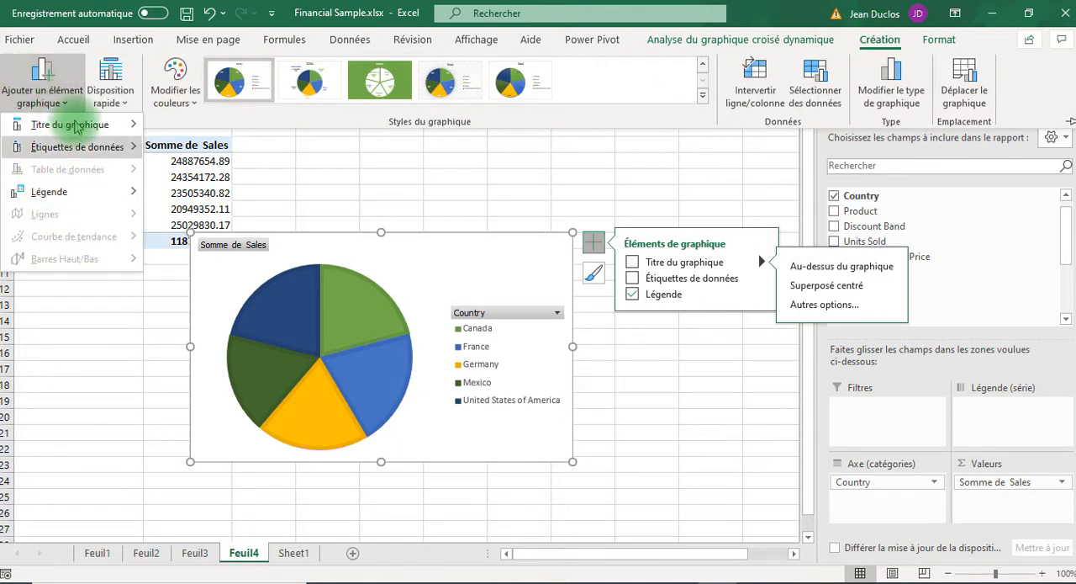
mouse_move(76, 126)
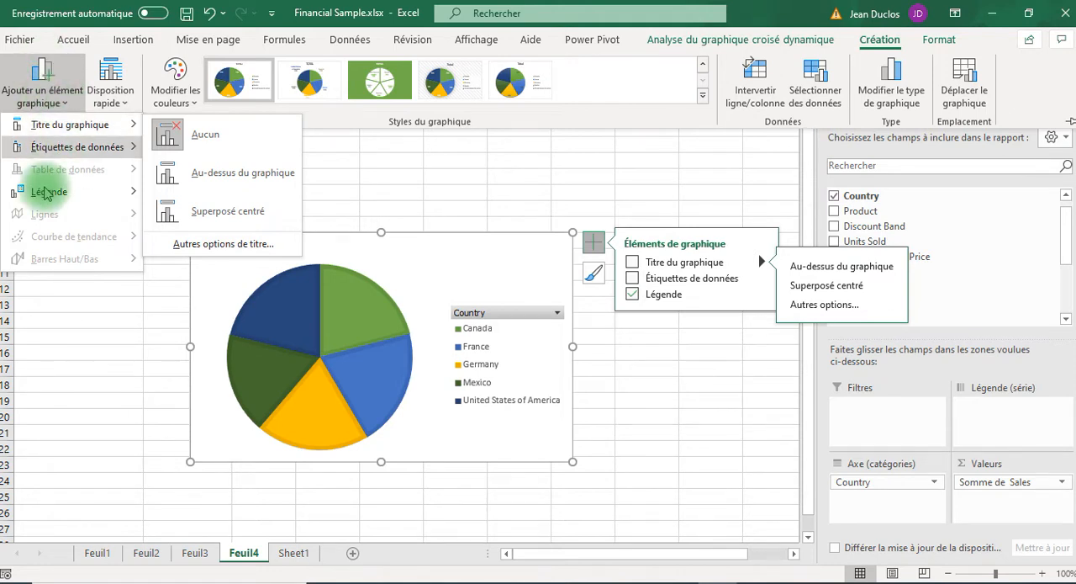
click(483, 185)
click(482, 200)
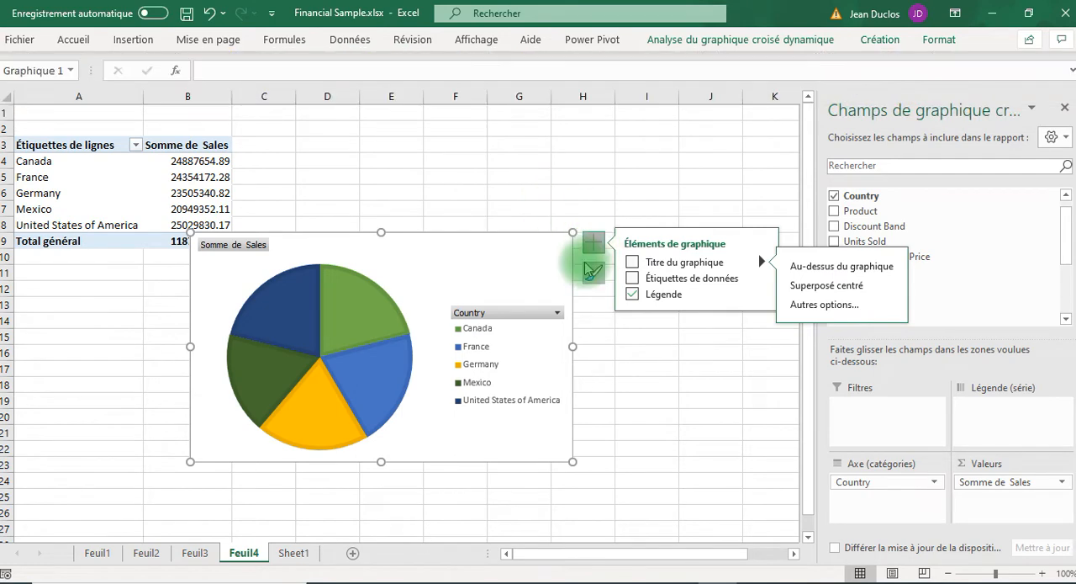
Create a new pivot chart on a new worksheet from the financials table in Sheet1
click(293, 553)
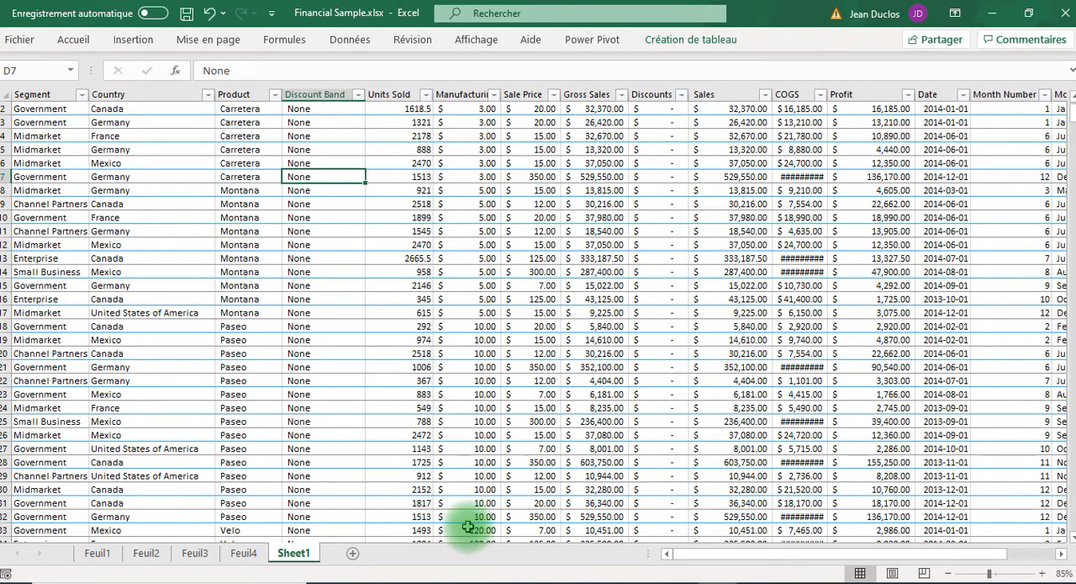
click(124, 41)
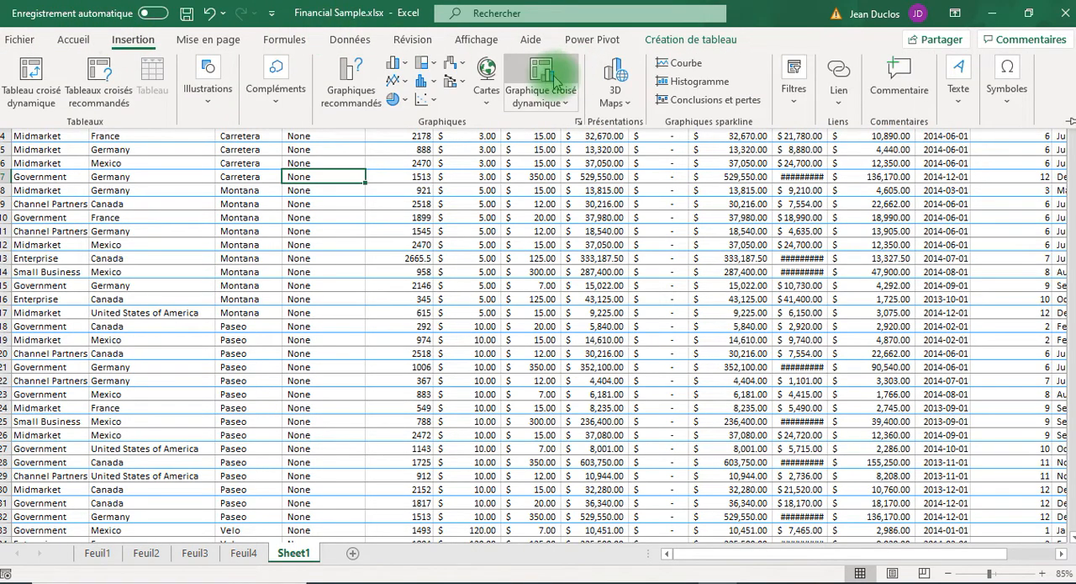
click(548, 82)
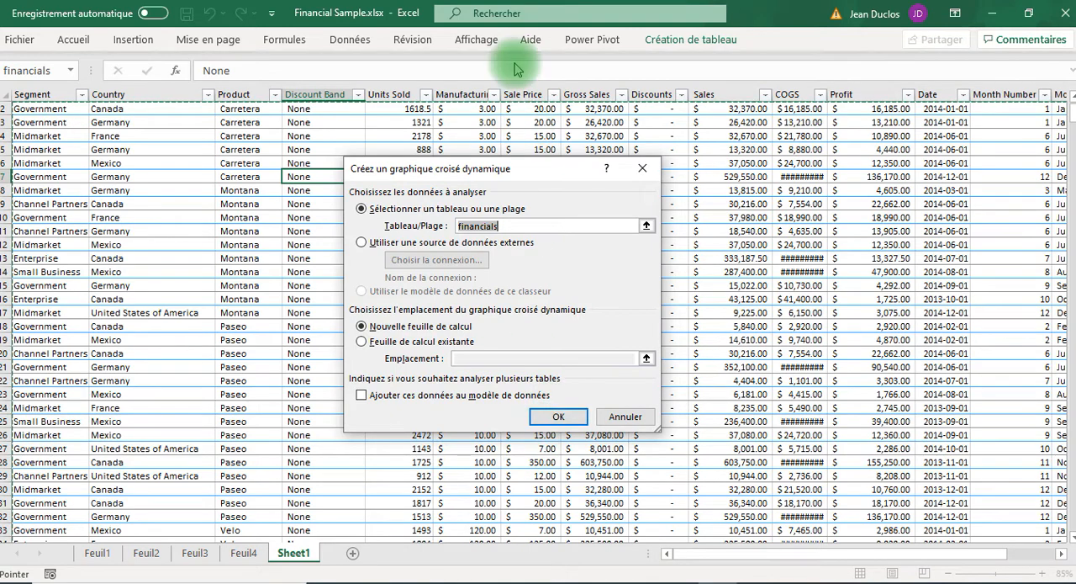
click(551, 416)
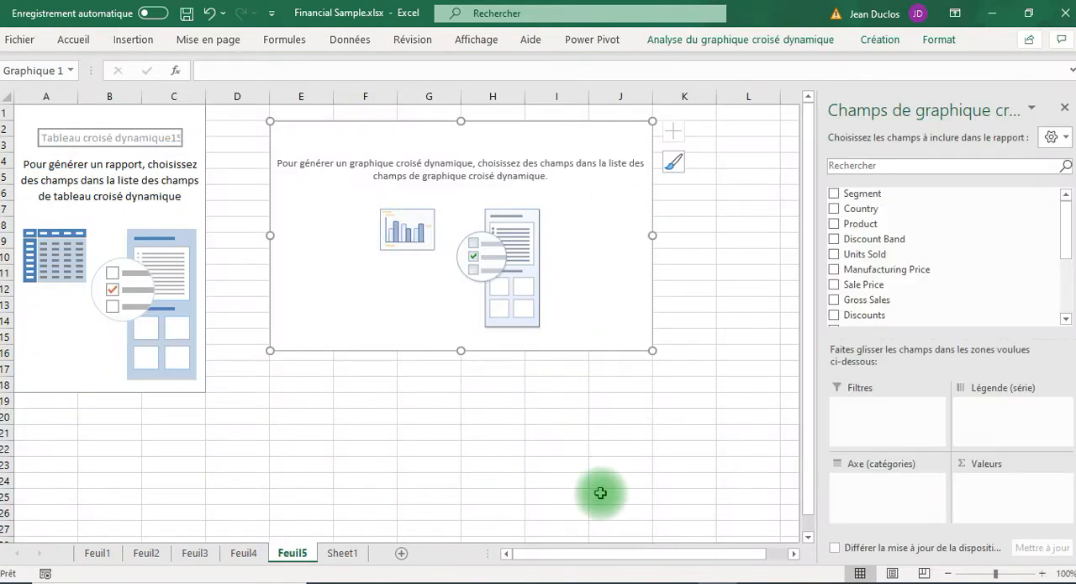
Add Sales to the Feuil5 chart's Valeurs area and Product to Axe (catégories)
scroll(882, 282, down, 2)
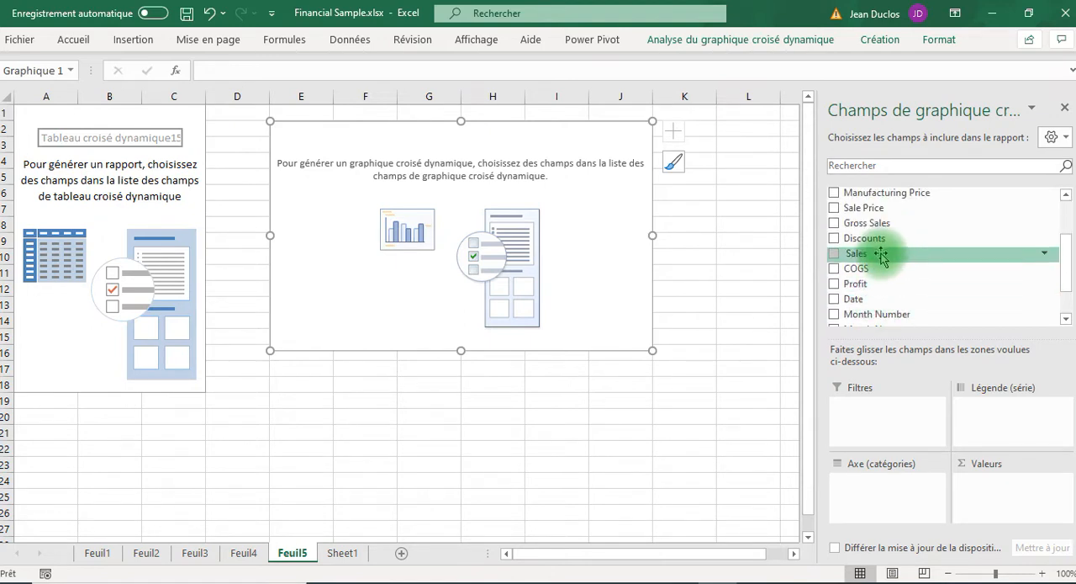
drag(880, 255, 990, 505)
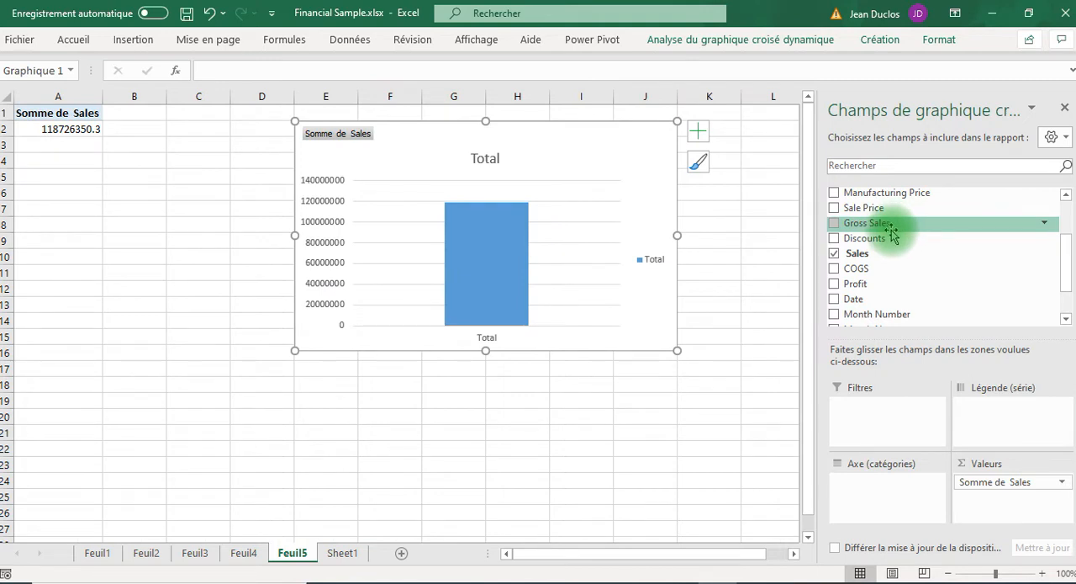
scroll(891, 233, up, 2)
drag(891, 230, 875, 503)
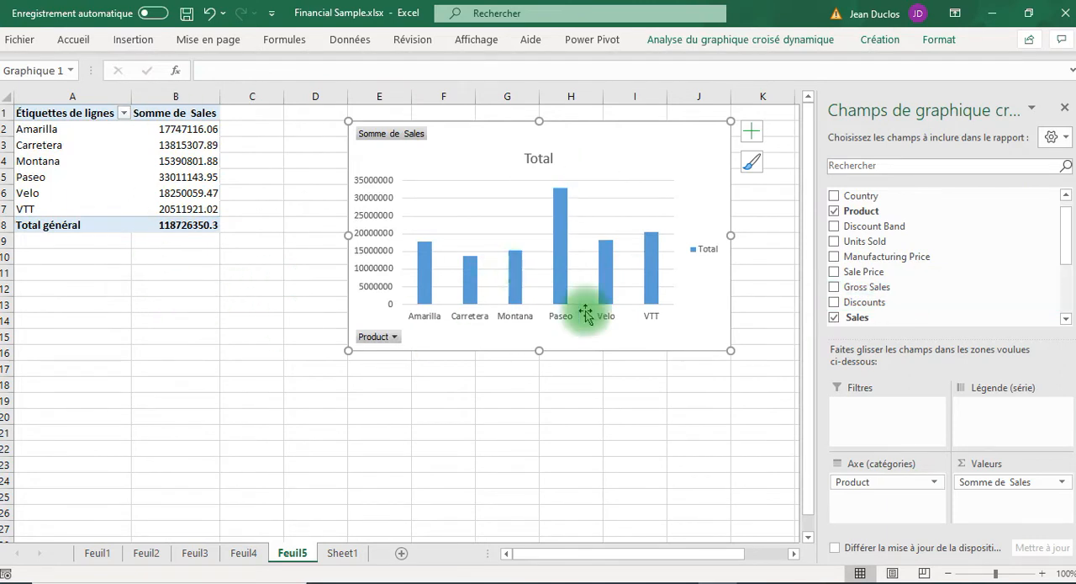
Change the Feuil5 pivot chart to the basic Courbe type
click(867, 42)
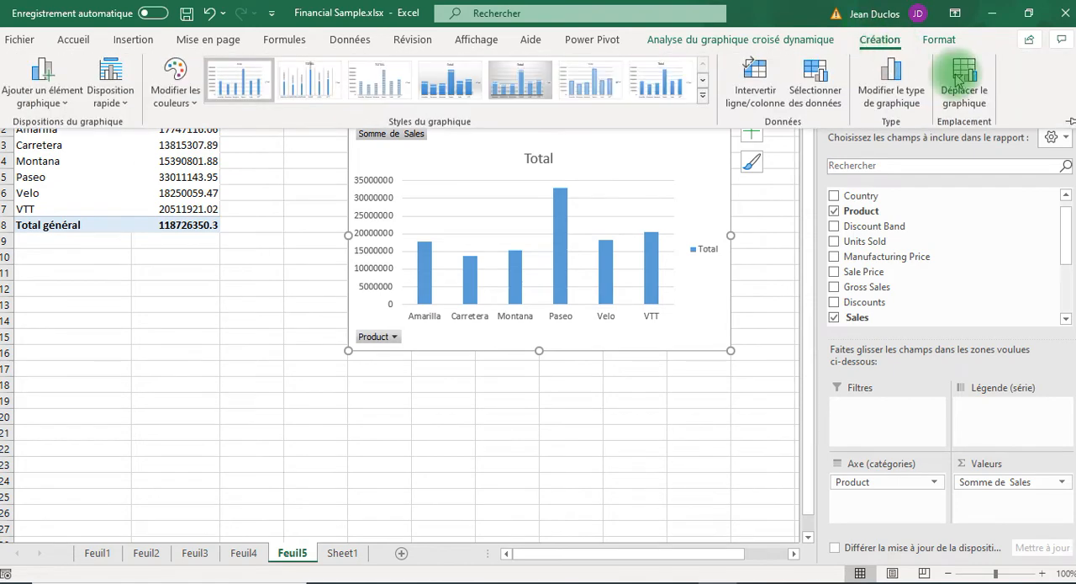
click(888, 105)
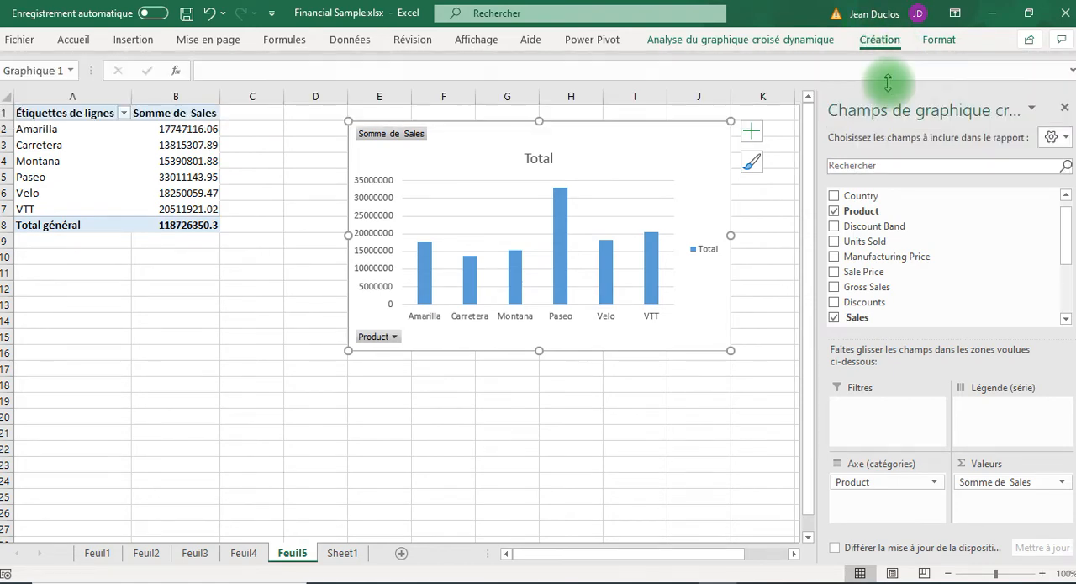
click(342, 173)
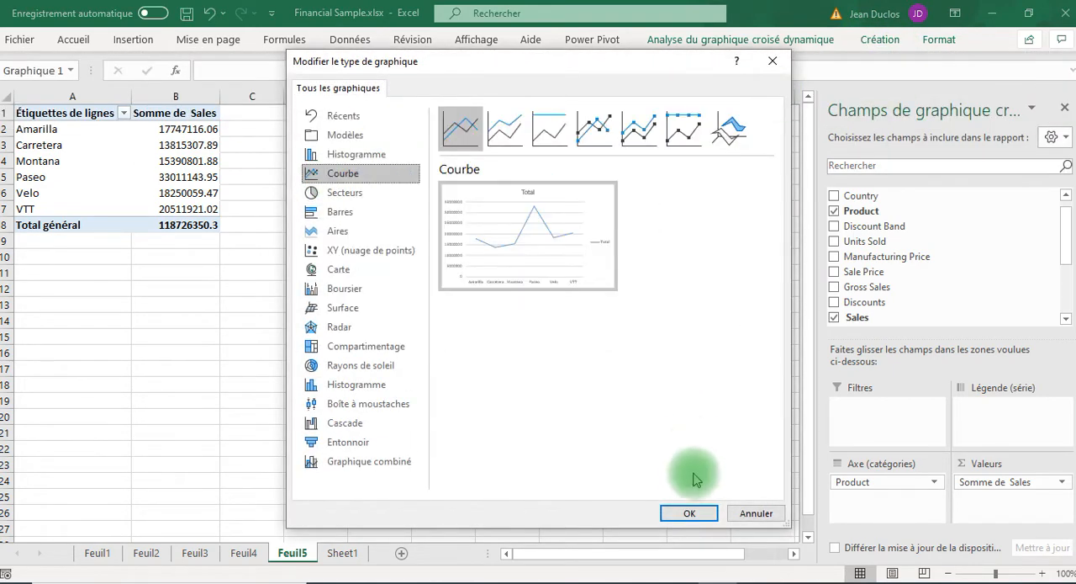
click(688, 513)
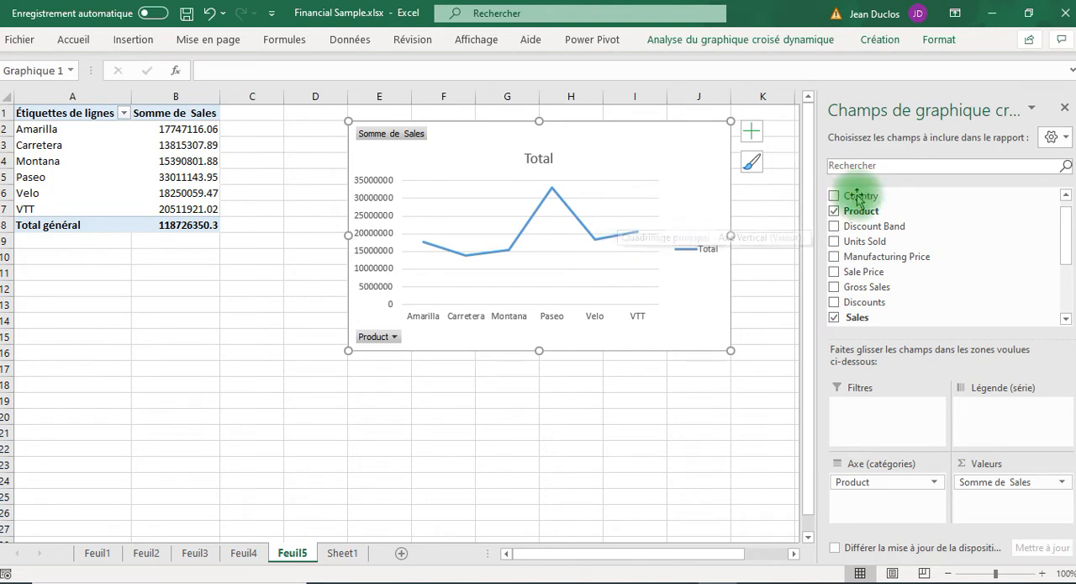
Add Segment below Product in Axe (catégories), and enlarge the Feuil5 chart leftward into column B and down to row 22
scroll(887, 210, up, 1)
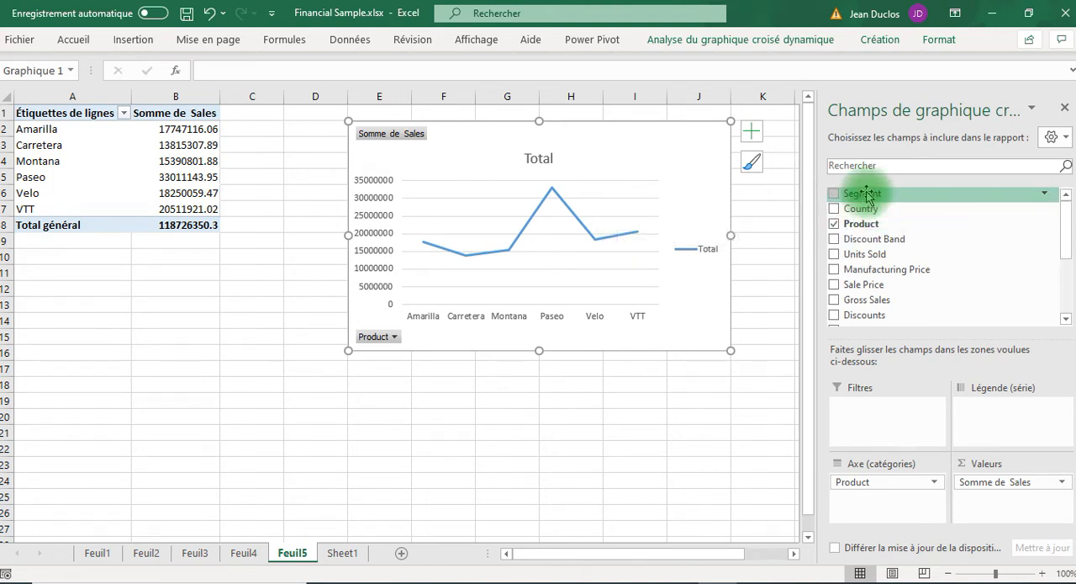
drag(862, 195, 874, 509)
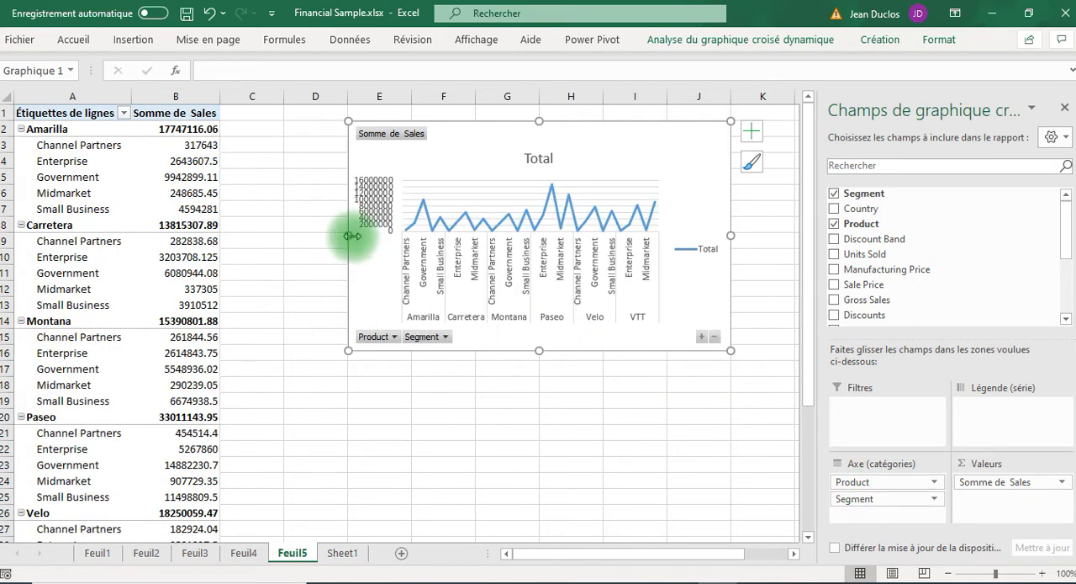
drag(352, 237, 140, 239)
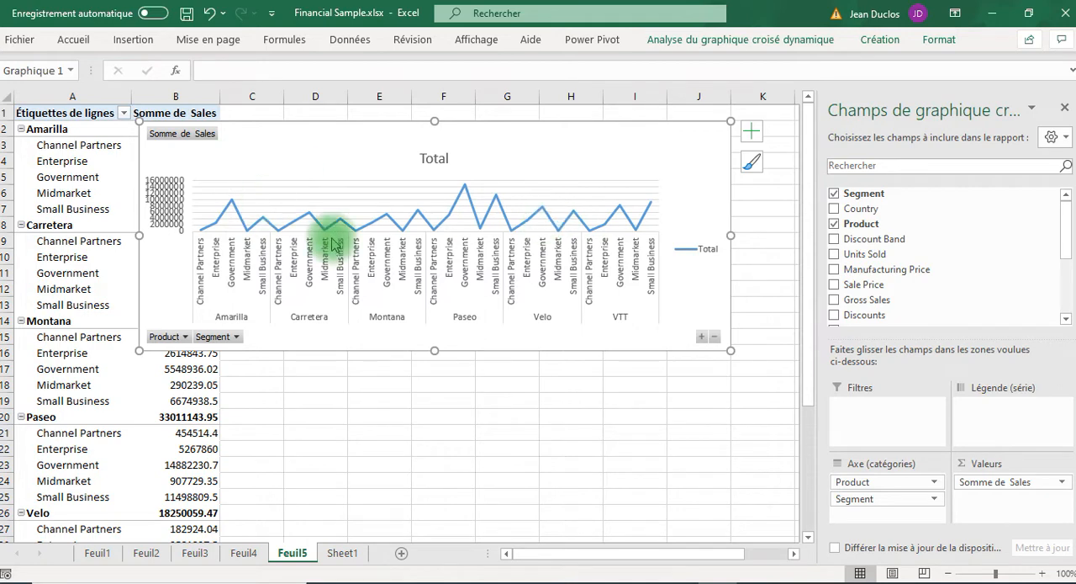
drag(427, 356, 427, 447)
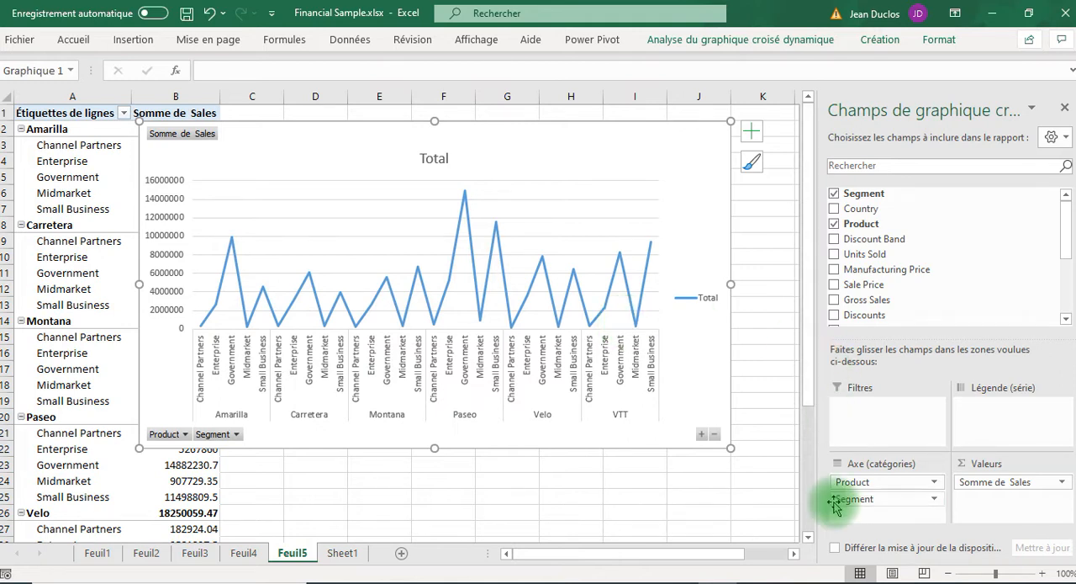
Move Segment from Axe (catégories) to Légende (série) to split the lines by segment, and remove it from the chart
drag(850, 501, 1017, 422)
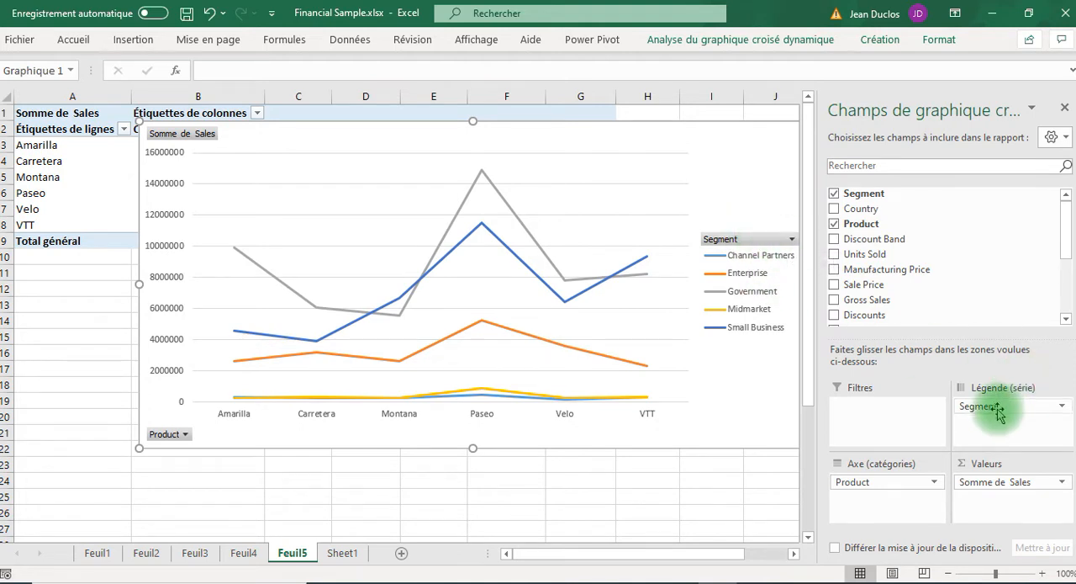
drag(998, 411, 704, 509)
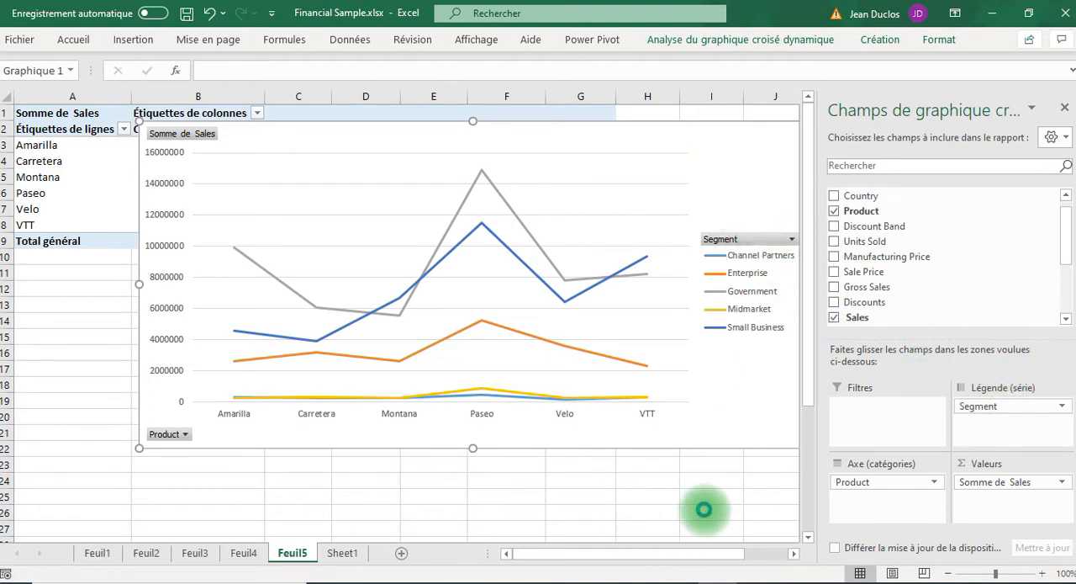
Add Country to Légende (série), then widen the chart leftward and move it over column A so the whole legend shows
drag(846, 196, 1010, 423)
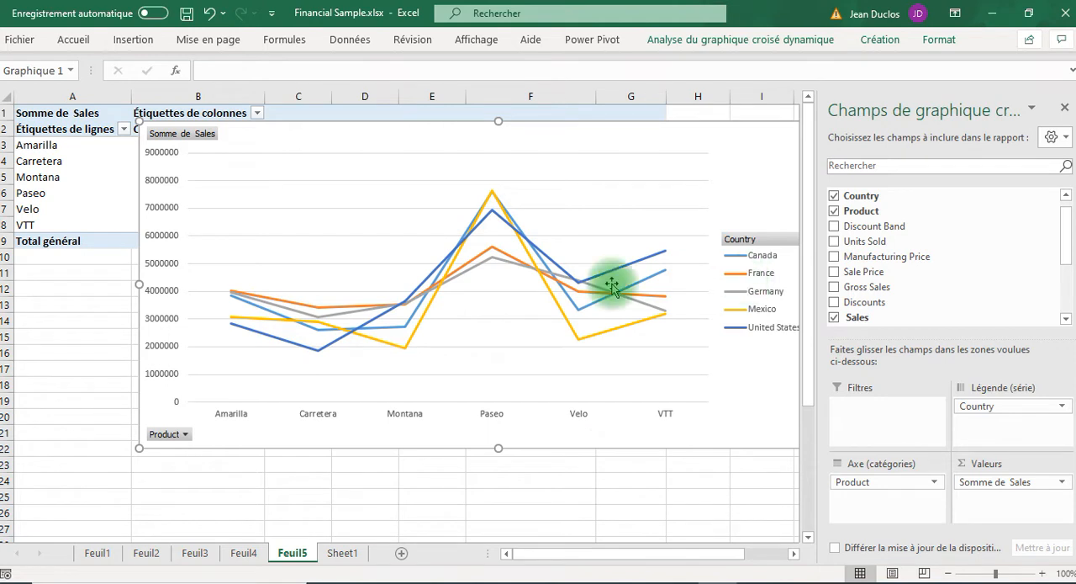
drag(137, 284, 99, 284)
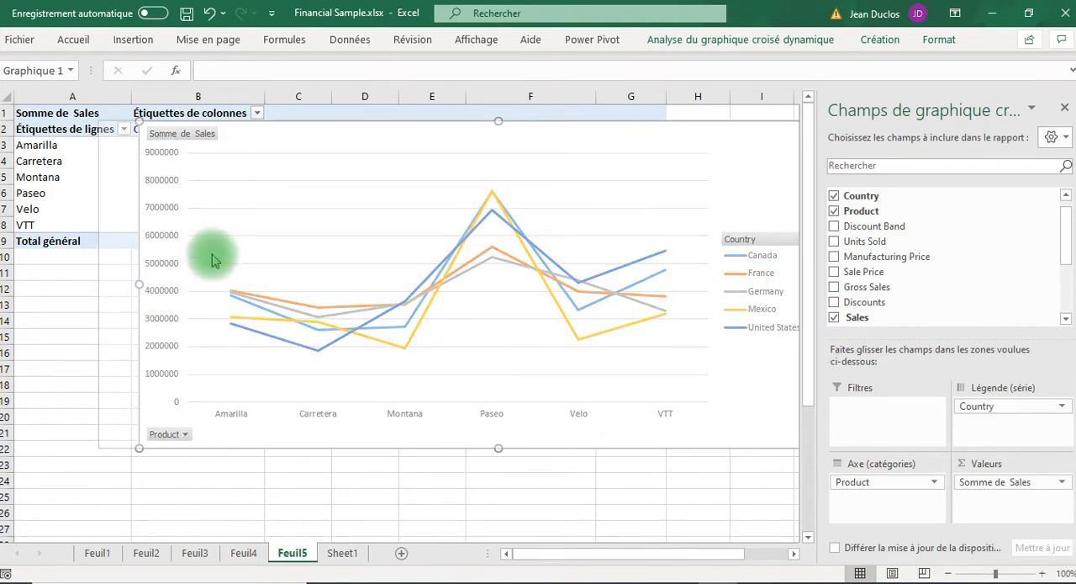
drag(782, 141, 712, 150)
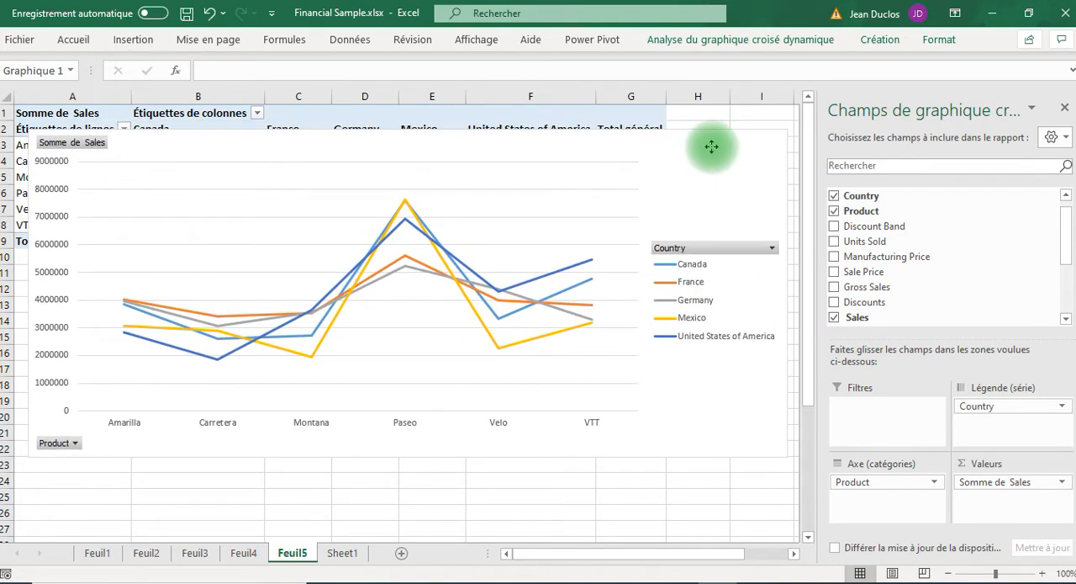
Filter the chart's Country legend to show only Canada and Germany
click(773, 249)
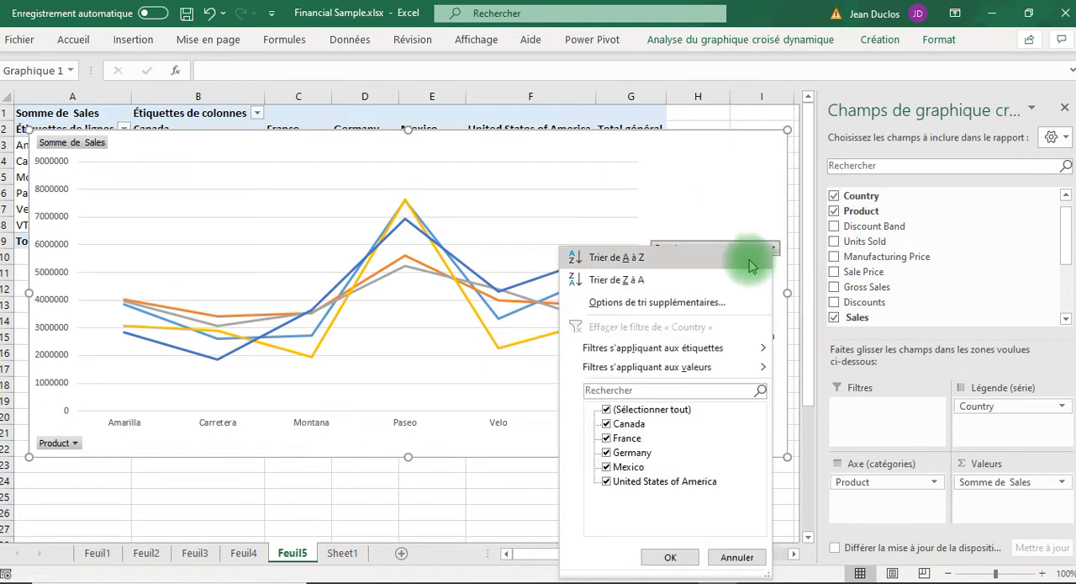
click(607, 481)
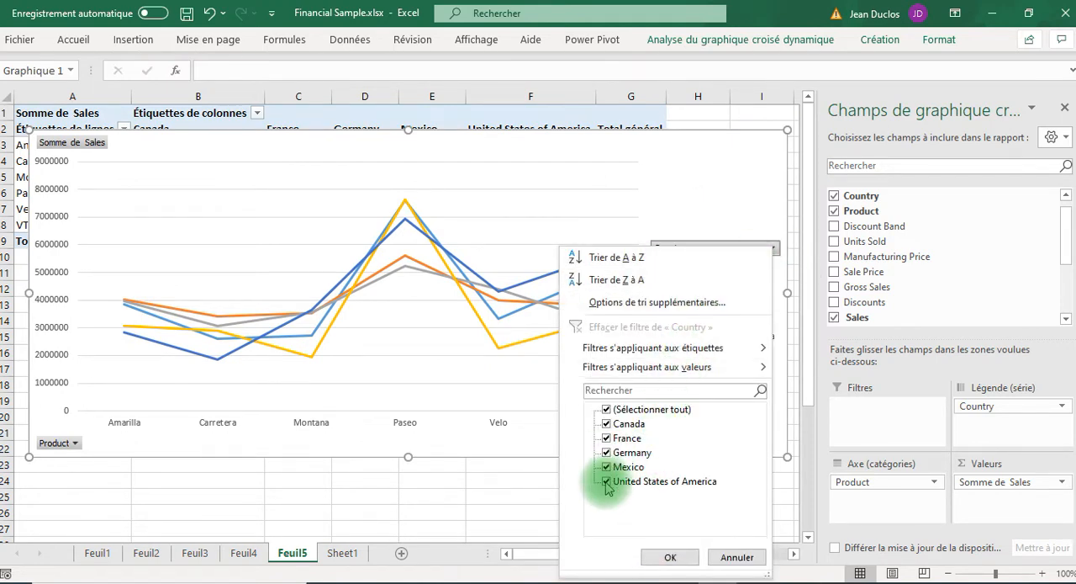
click(607, 467)
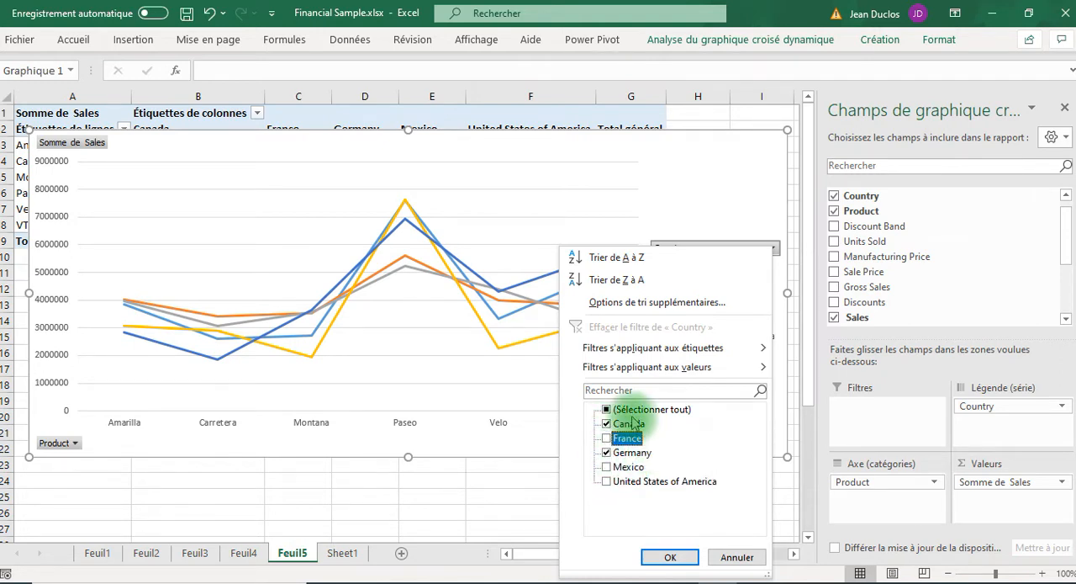
click(670, 557)
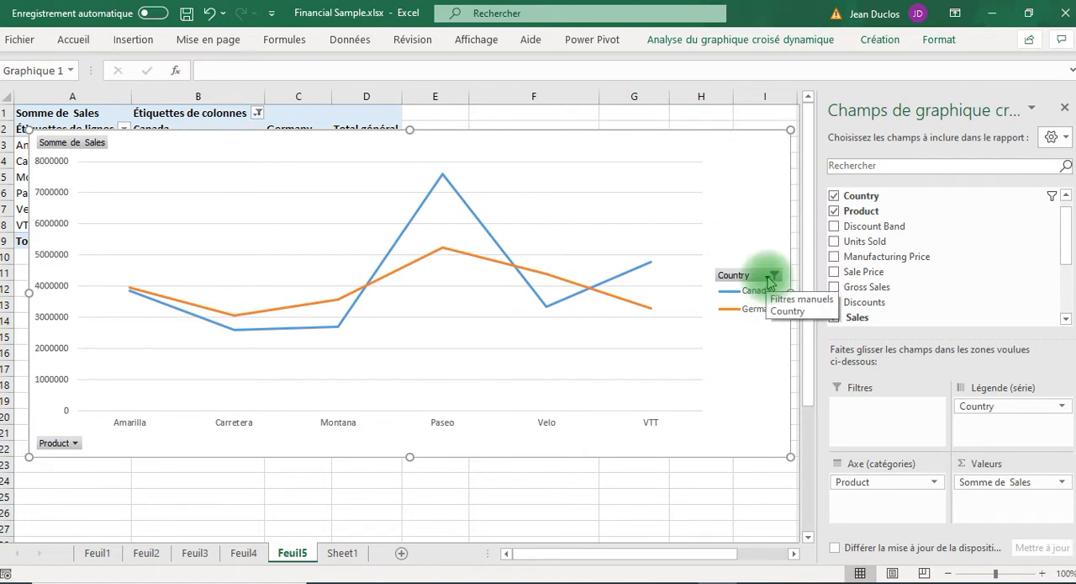
Recolour the chart with the fourth Coloré palette, starting with green, and apply the dark chart style with glowing lines from the gallery's second row
click(880, 40)
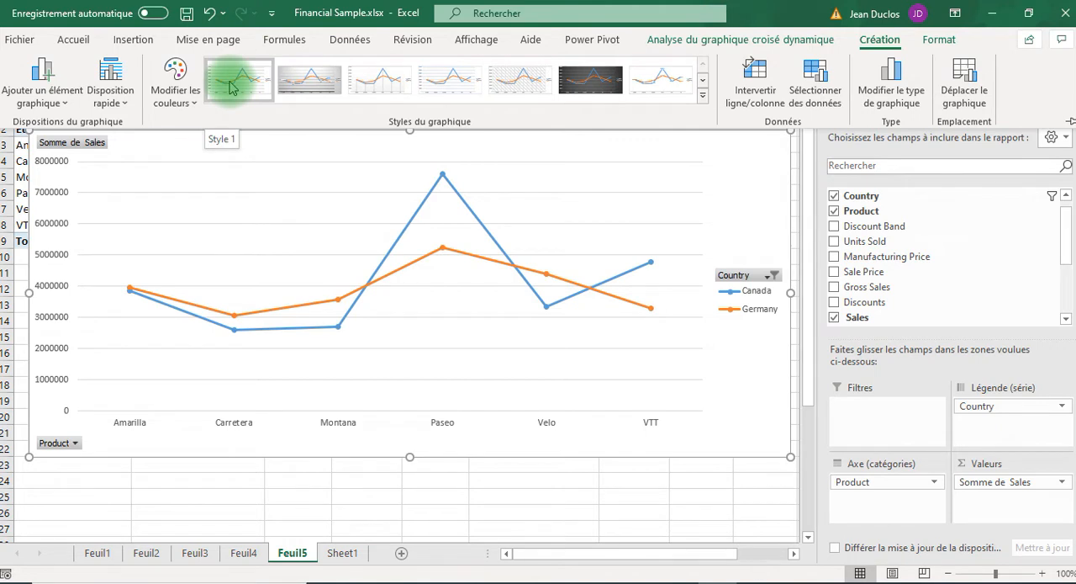
click(181, 81)
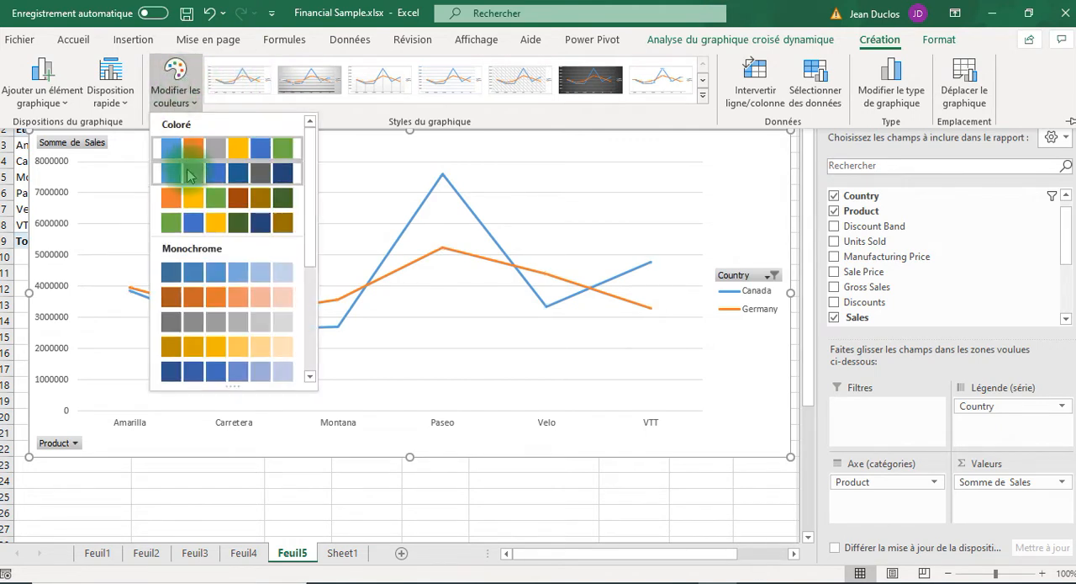
click(185, 224)
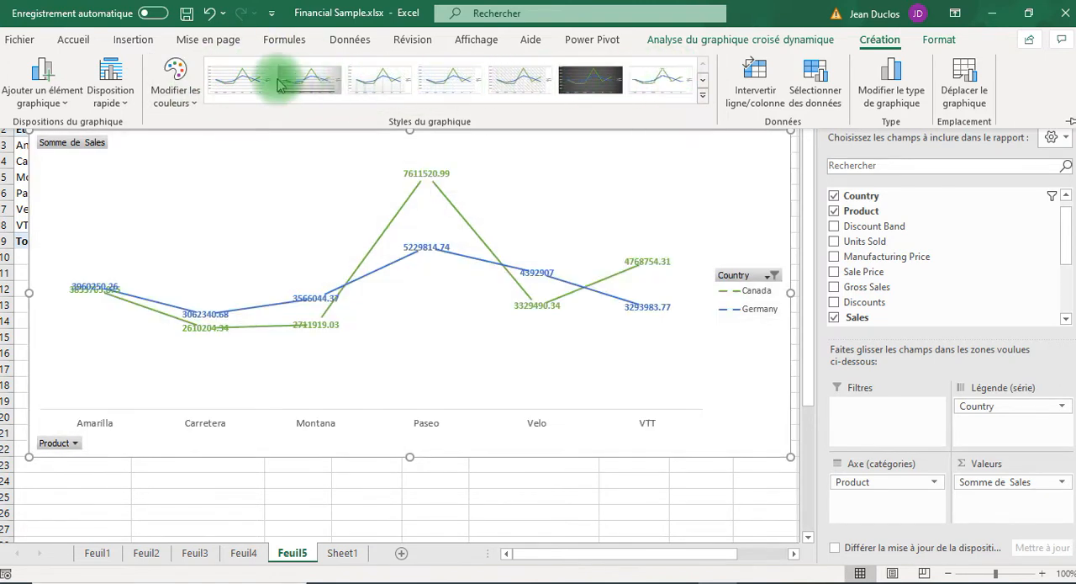
click(703, 102)
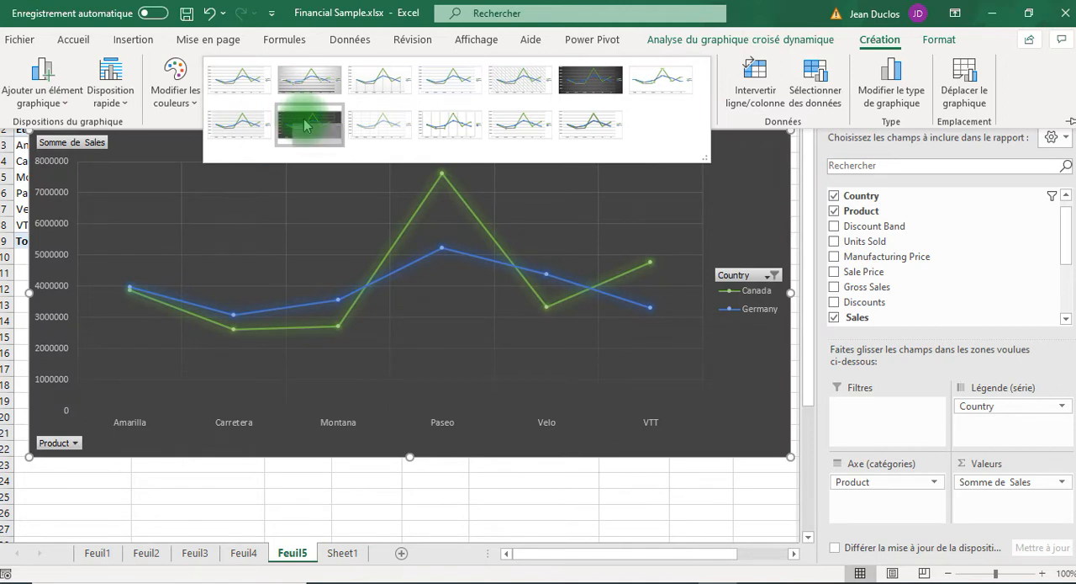
click(306, 124)
click(718, 452)
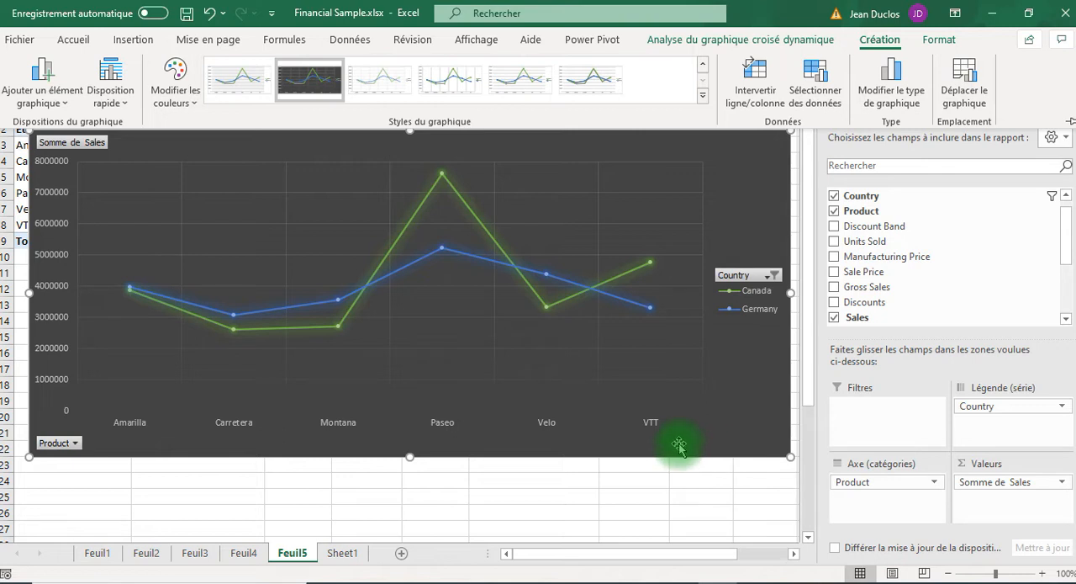
Try the Effet modéré - Noir, 1 foncé shape style on the plot area, and replace it with the solid black style in the second theme row
click(680, 177)
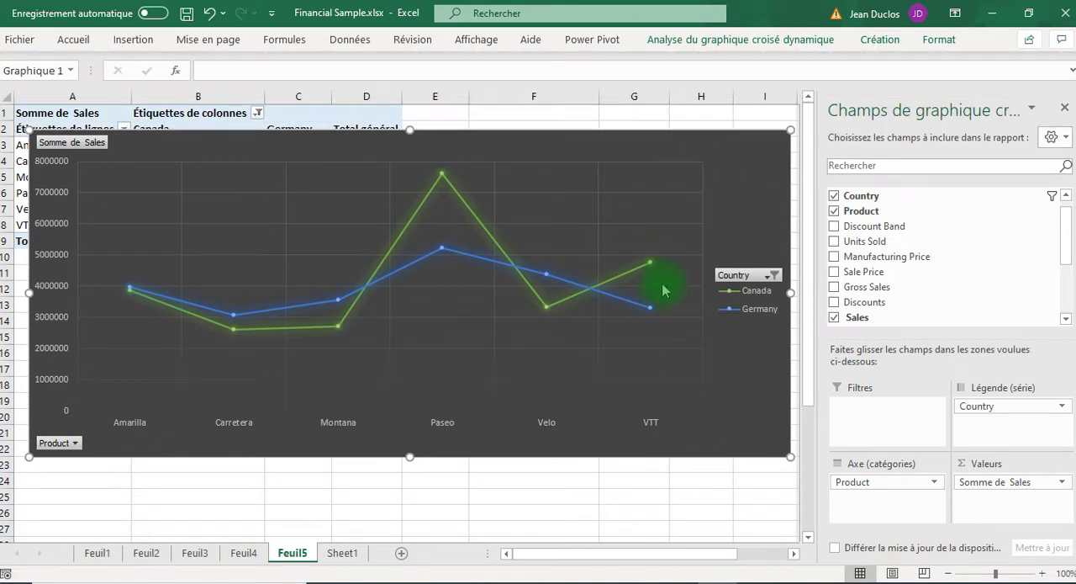
click(665, 178)
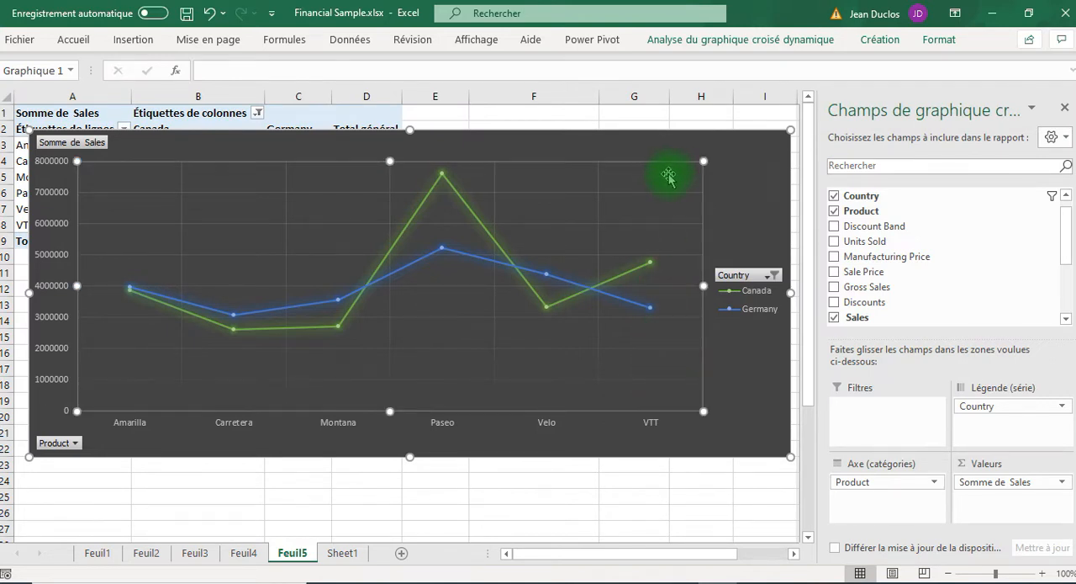
click(940, 40)
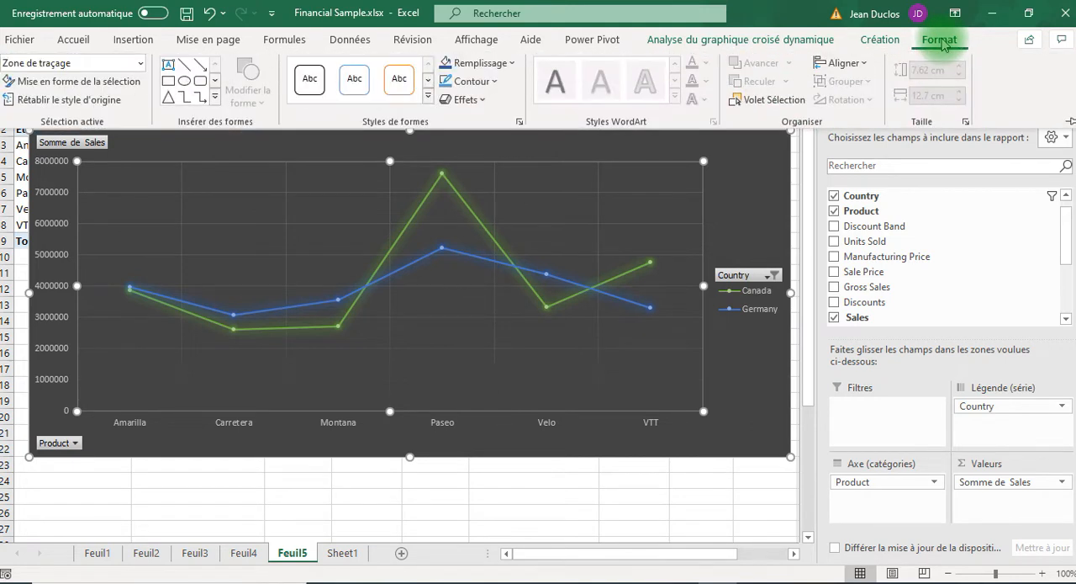
click(512, 64)
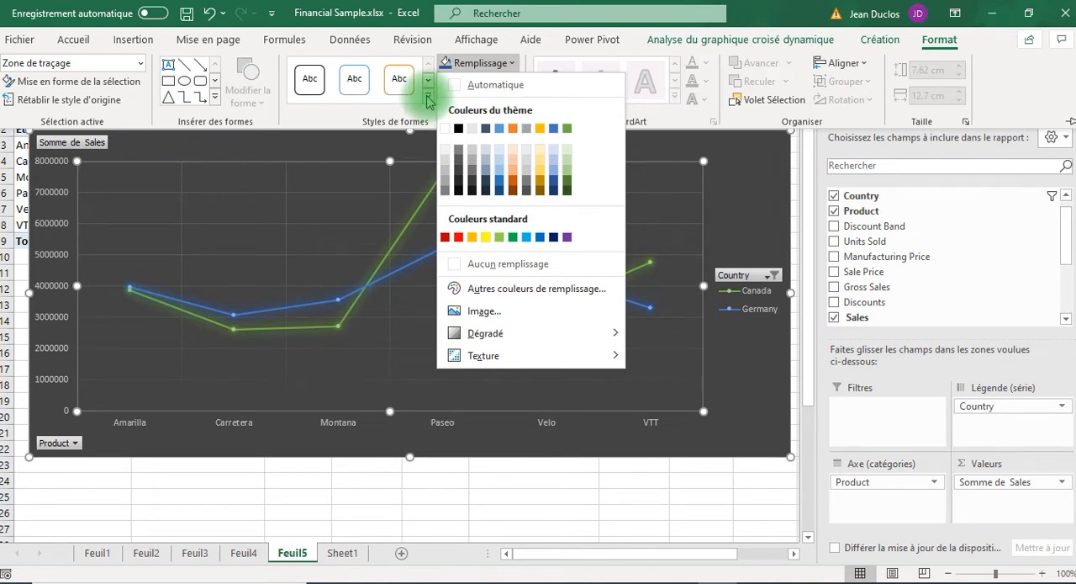
click(428, 100)
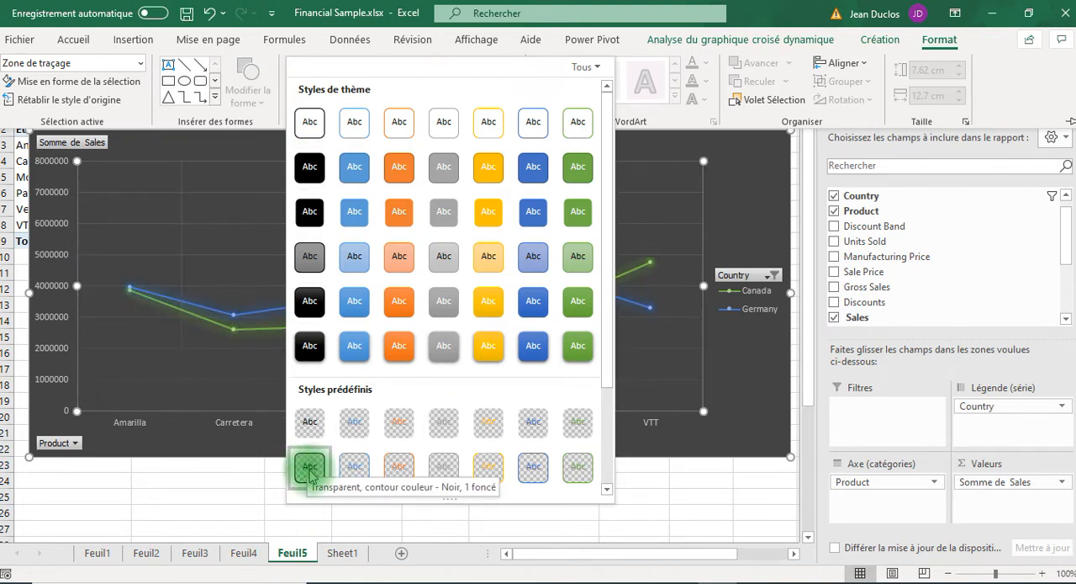
scroll(318, 471, down, 3)
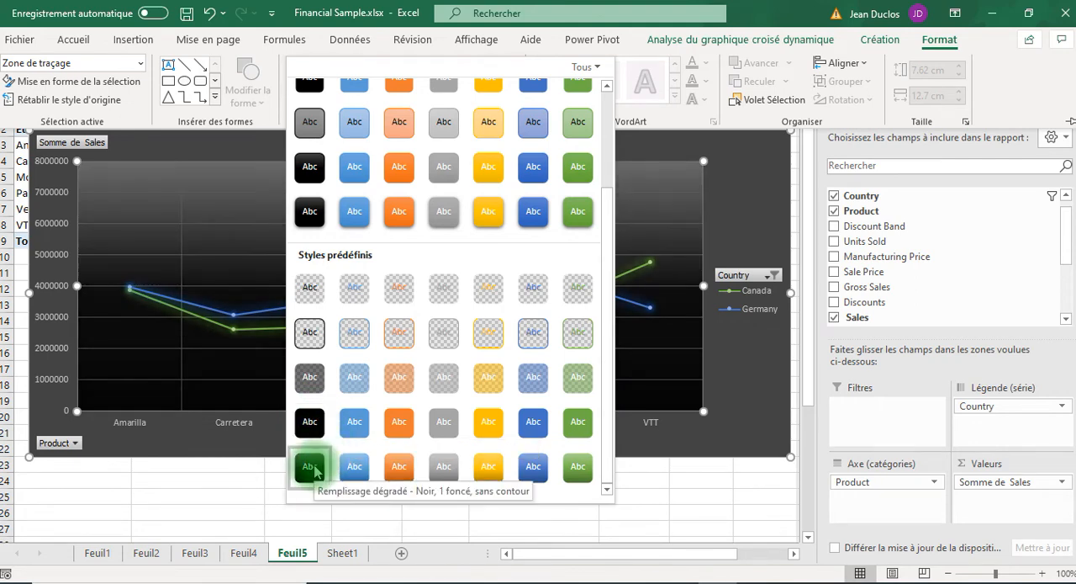
click(309, 168)
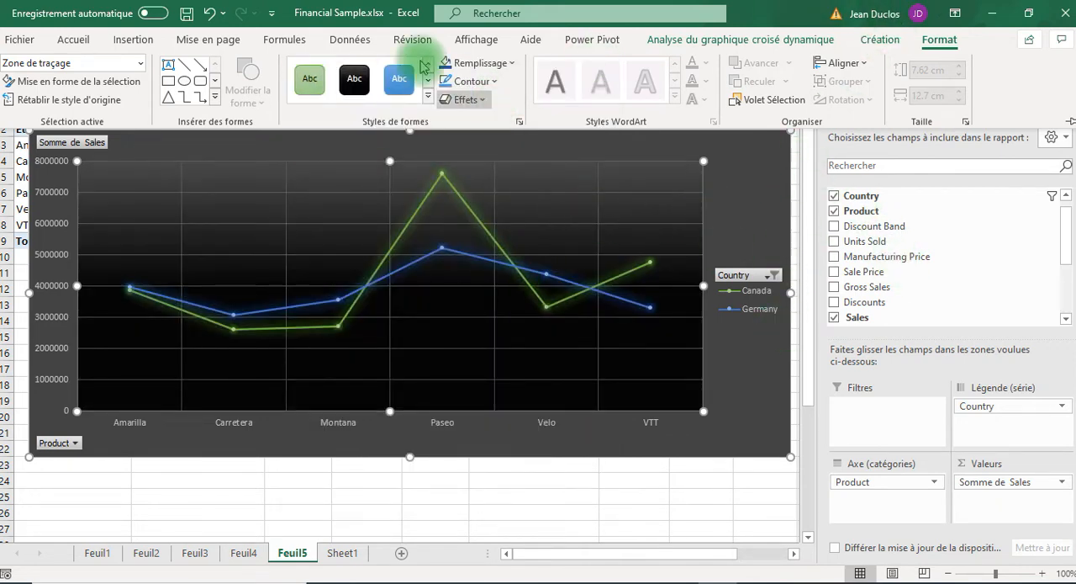
click(429, 100)
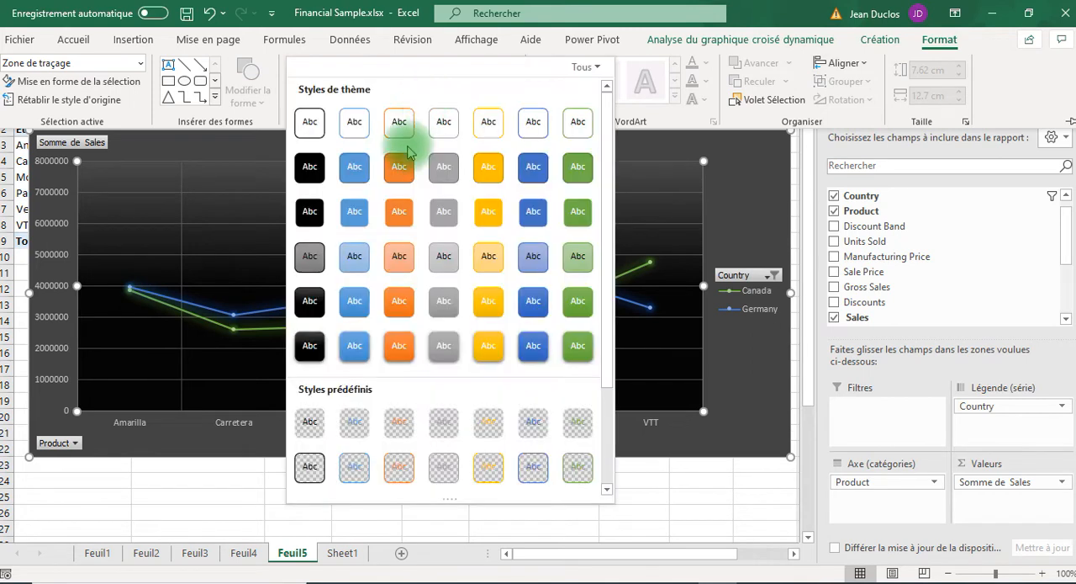
click(314, 170)
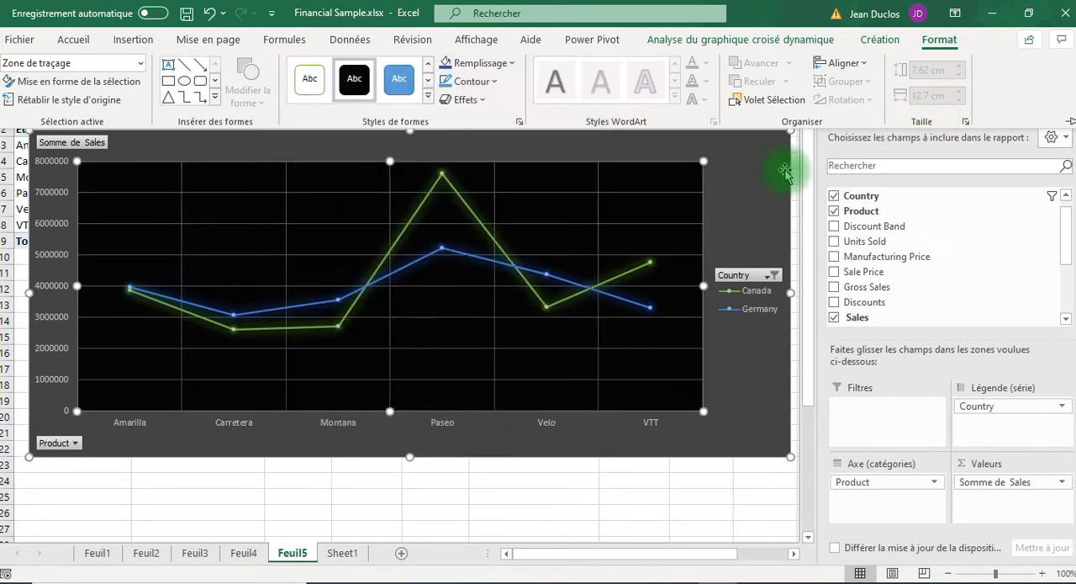
Apply the predefined shape effect Présélection 12 to the plot area
click(681, 461)
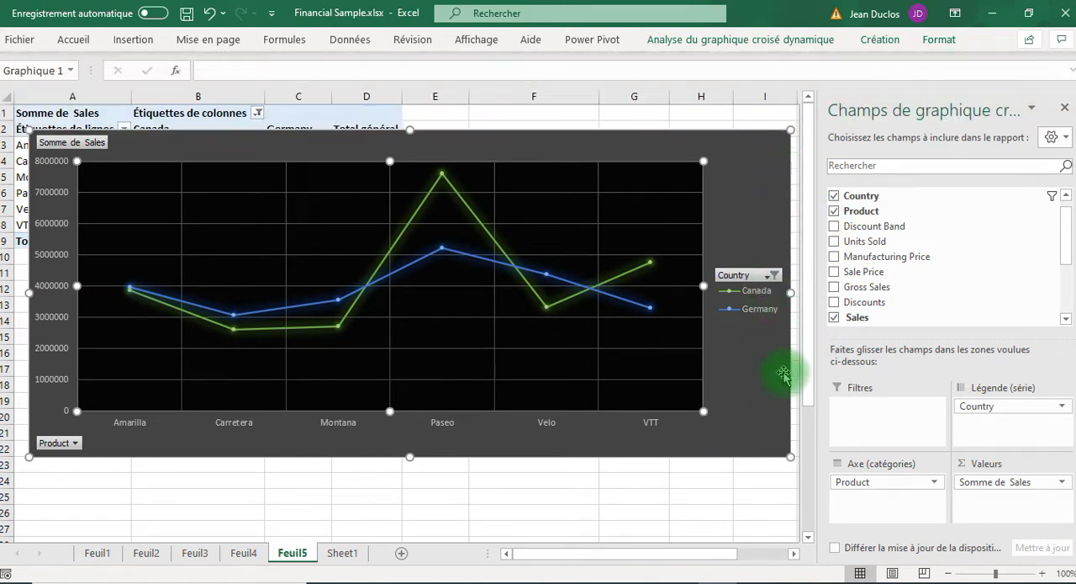
click(938, 43)
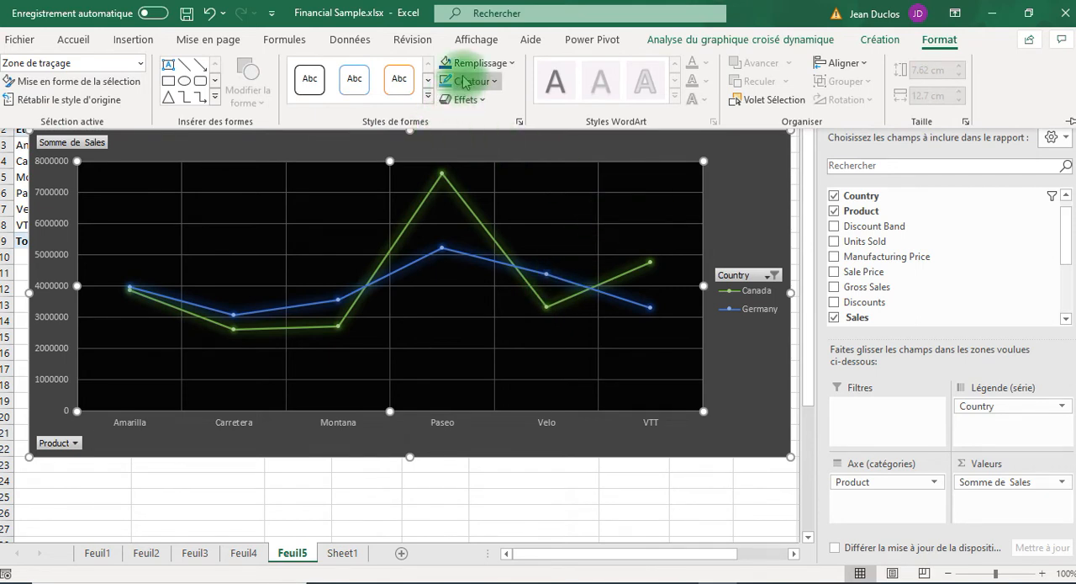
click(485, 104)
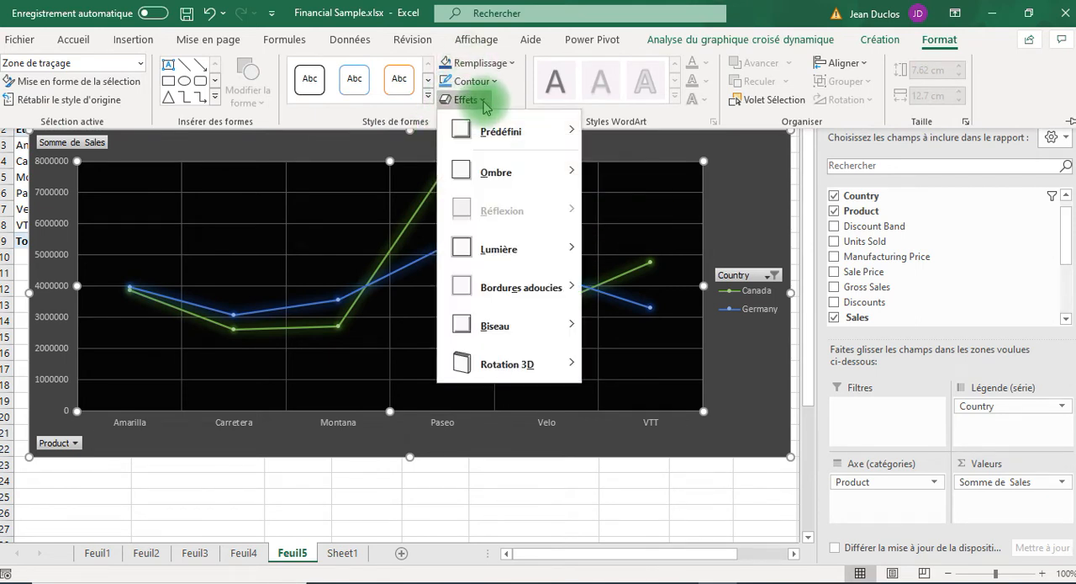
mouse_move(493, 133)
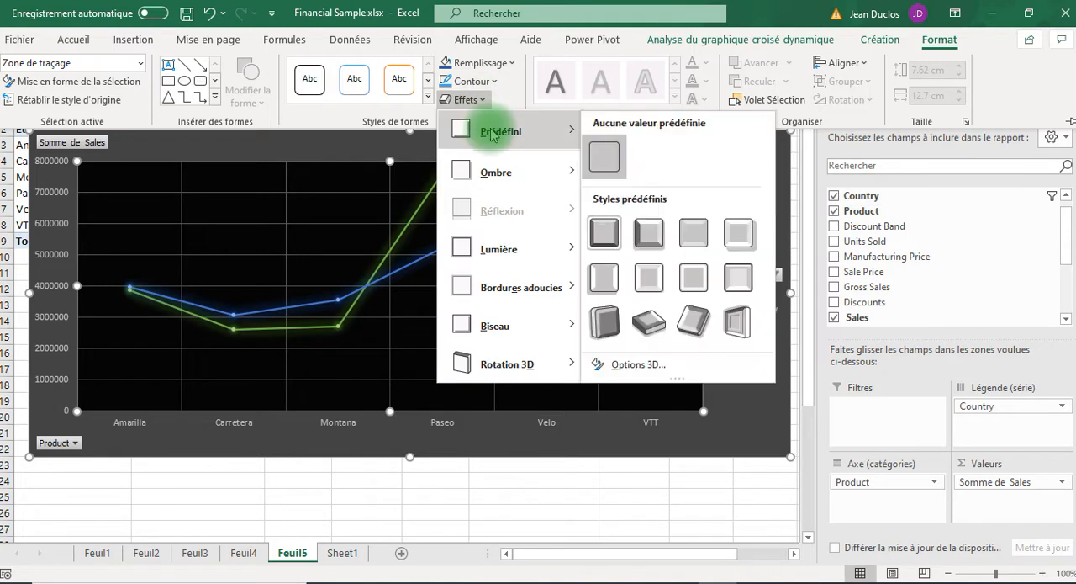
click(607, 231)
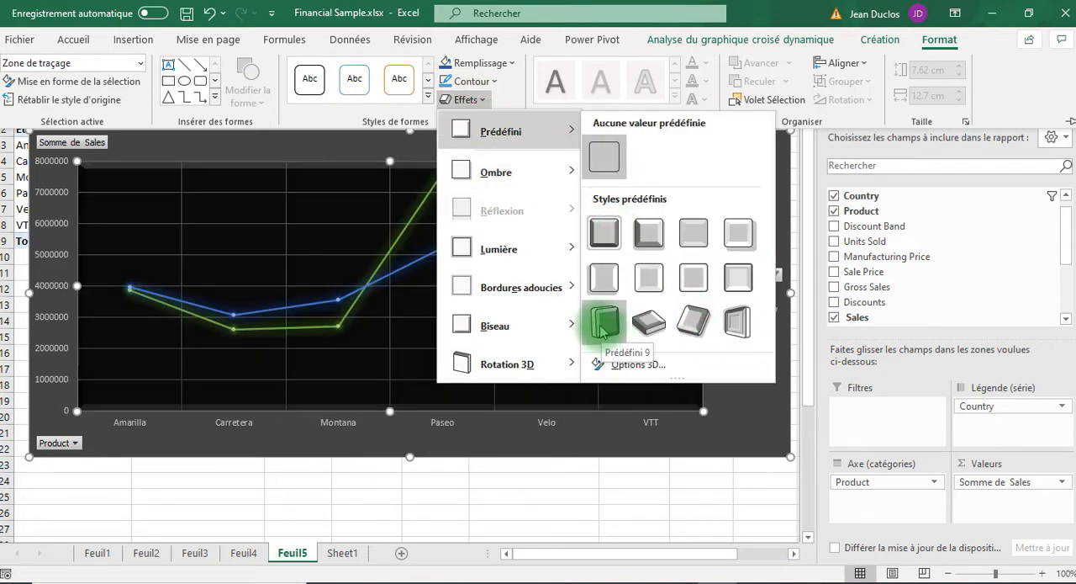
click(744, 336)
click(744, 214)
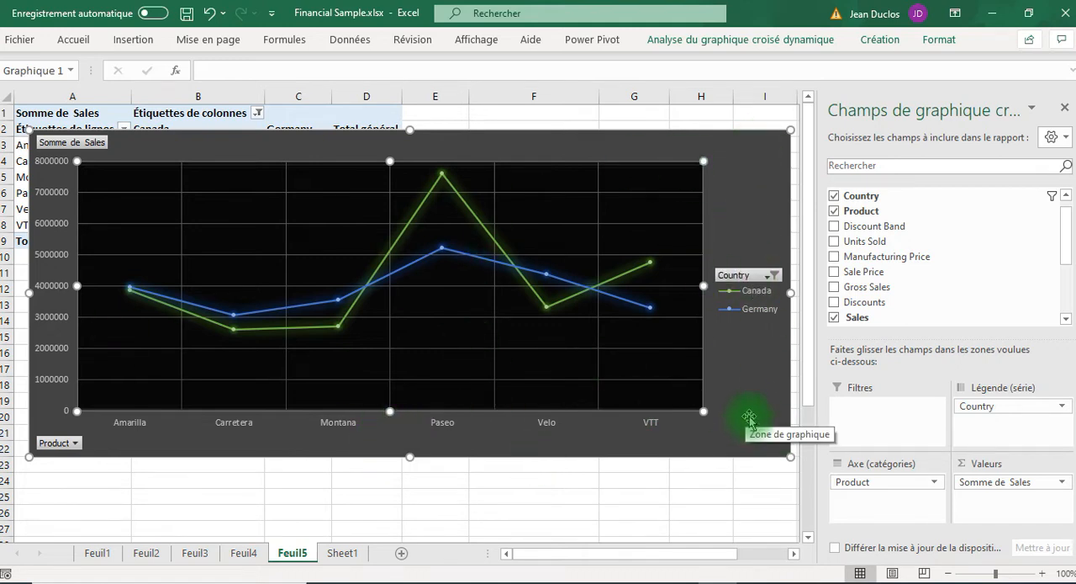
Apply the quick layout that adds a chart title, both axis titles and vertical lines between the two series
click(891, 42)
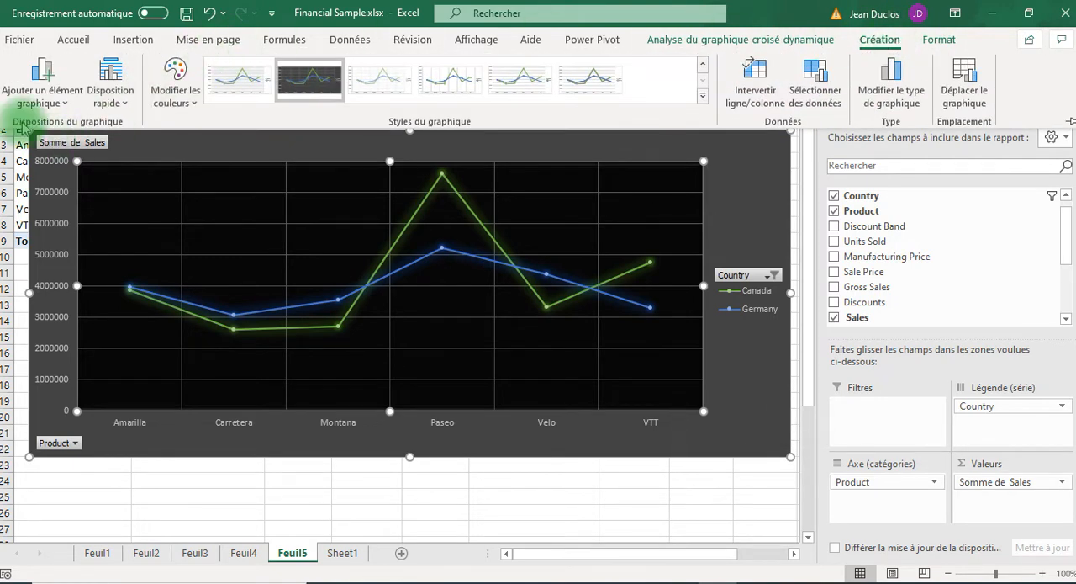
click(56, 109)
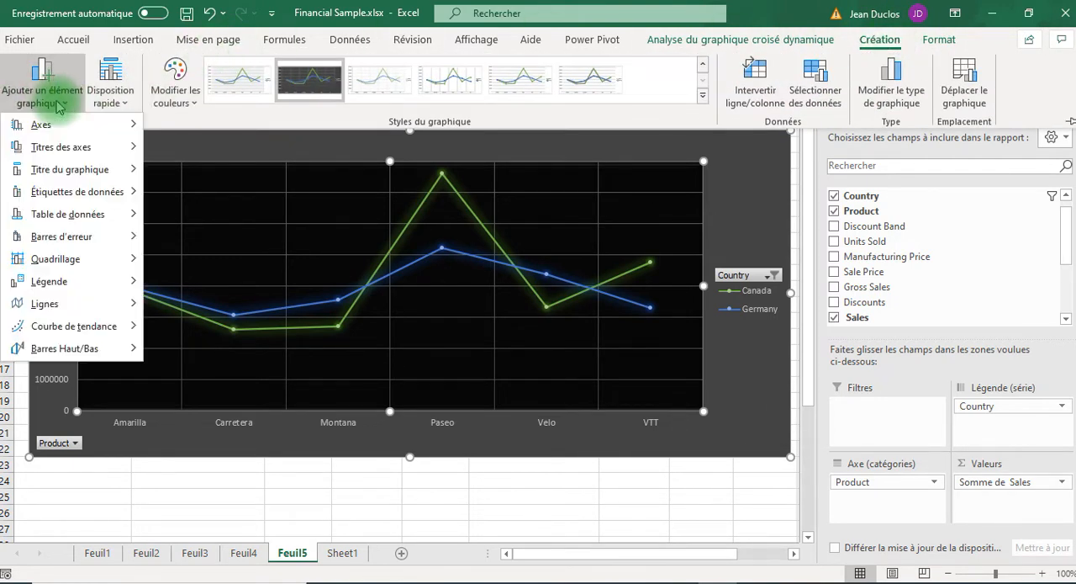
mouse_move(57, 128)
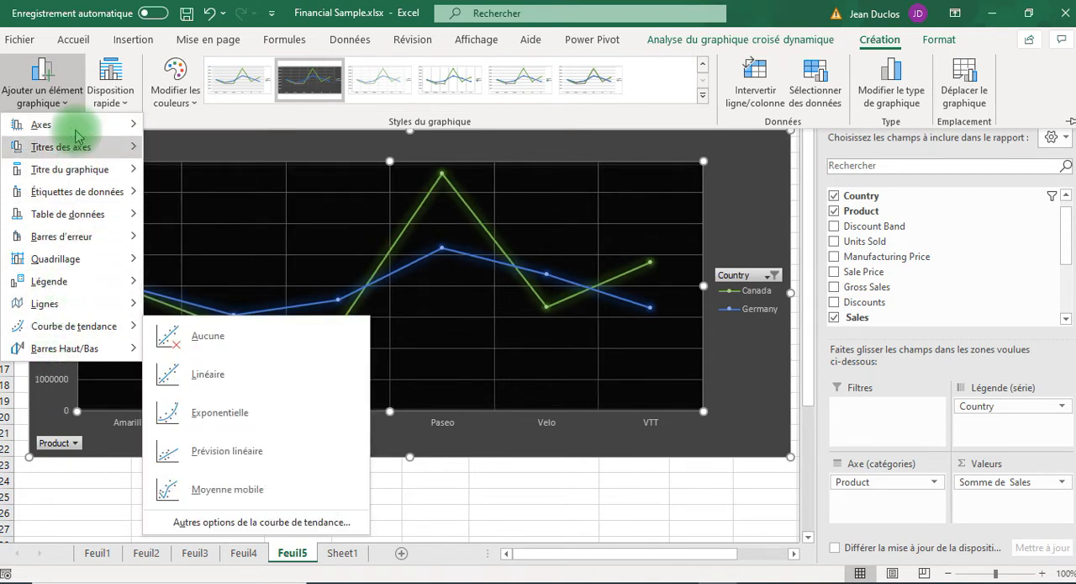
click(114, 82)
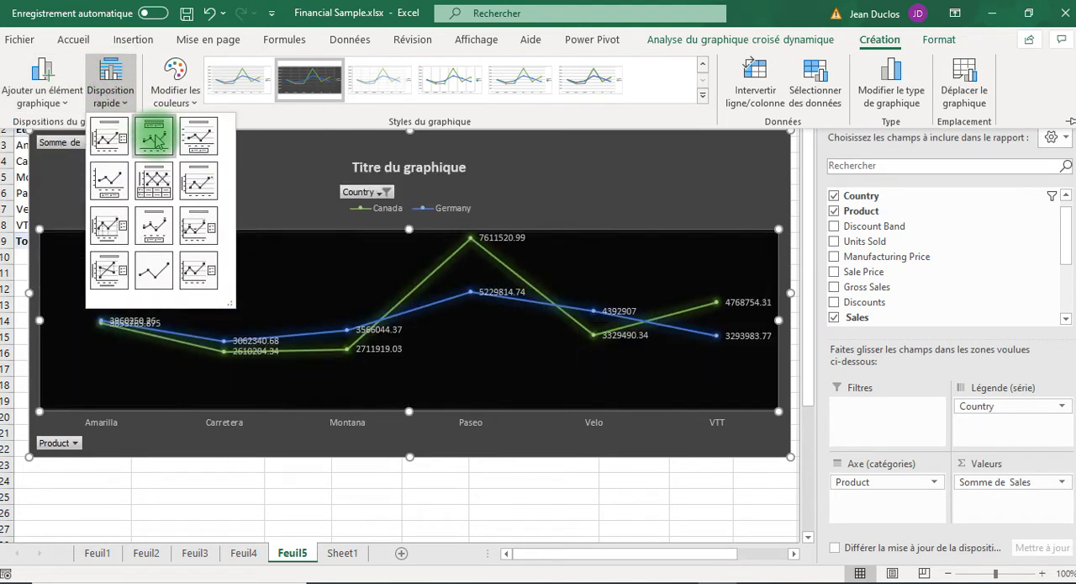
click(105, 271)
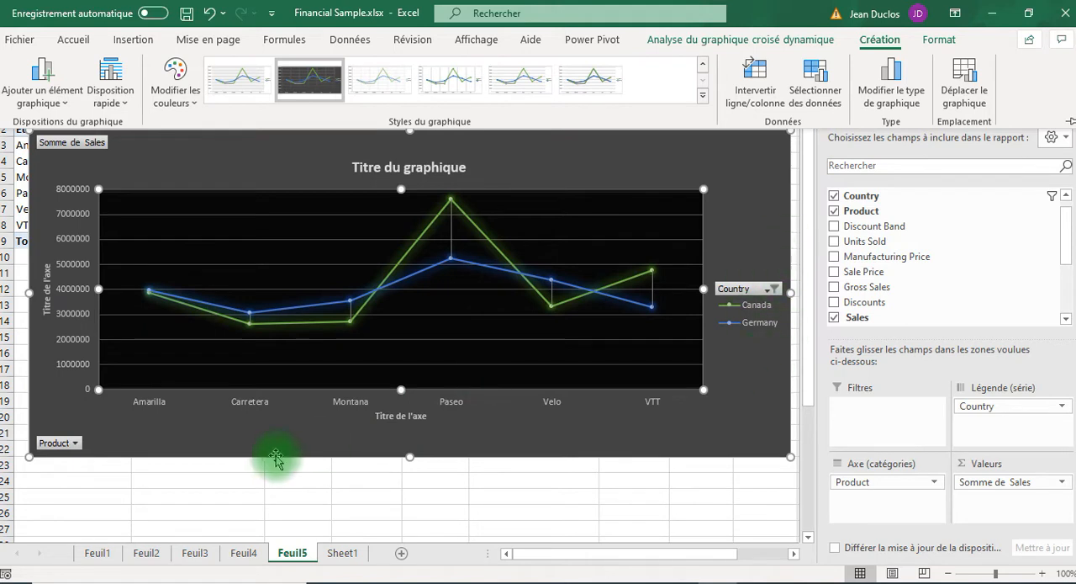
Replace the horizontal axis title text with "Product"
click(398, 171)
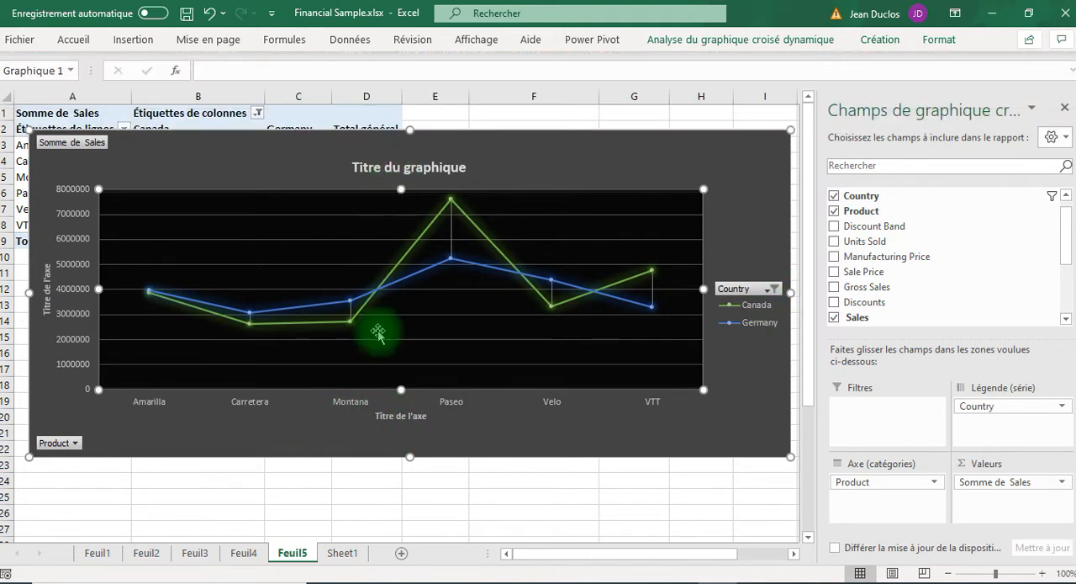
click(404, 417)
double_click(402, 416)
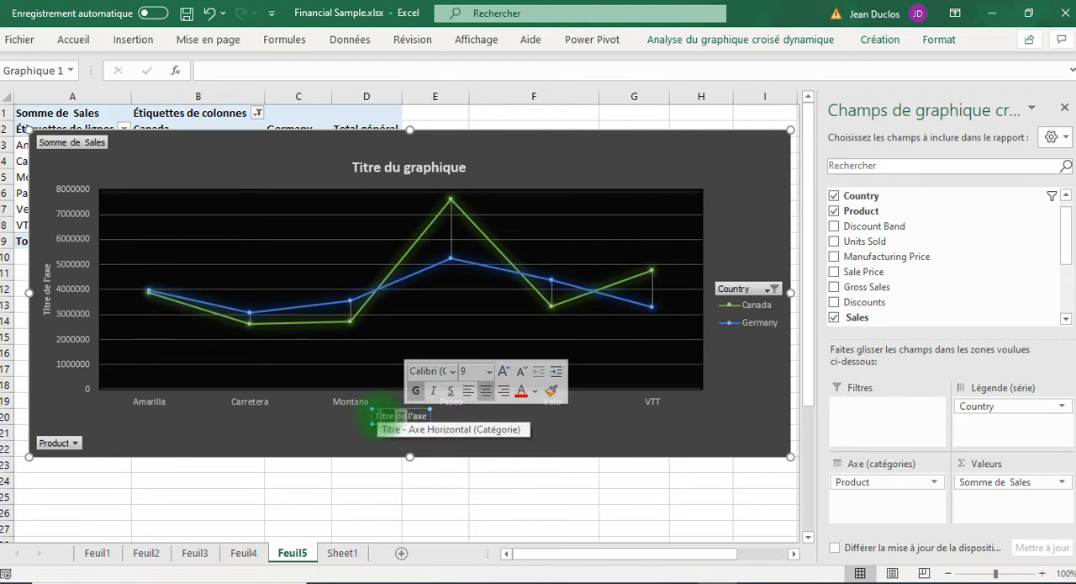
drag(375, 415, 454, 410)
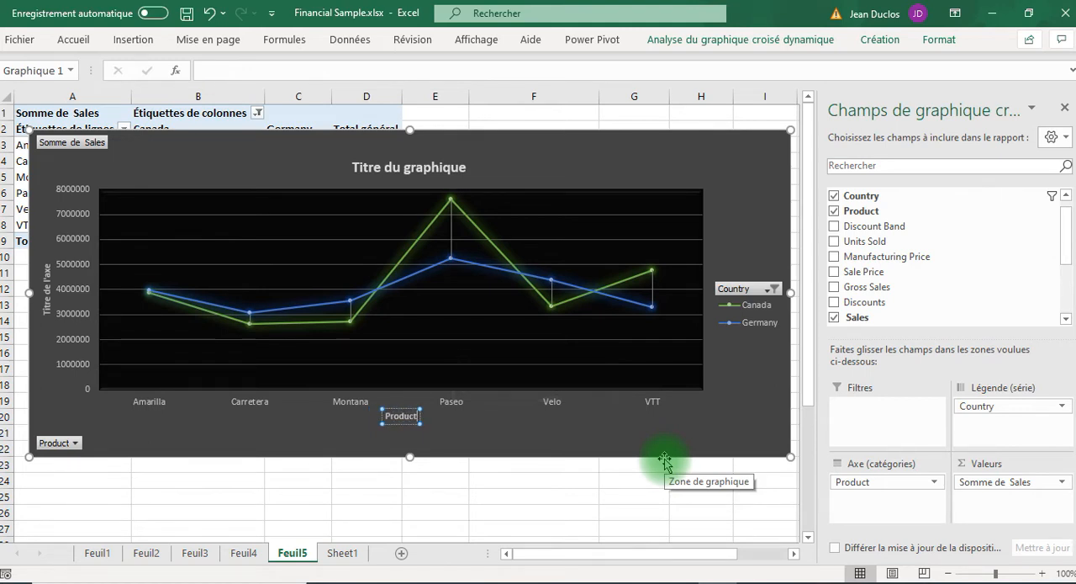
Replace the vertical axis title text with "Sales" and the chart title text with "Blah blah blah"
double_click(46, 293)
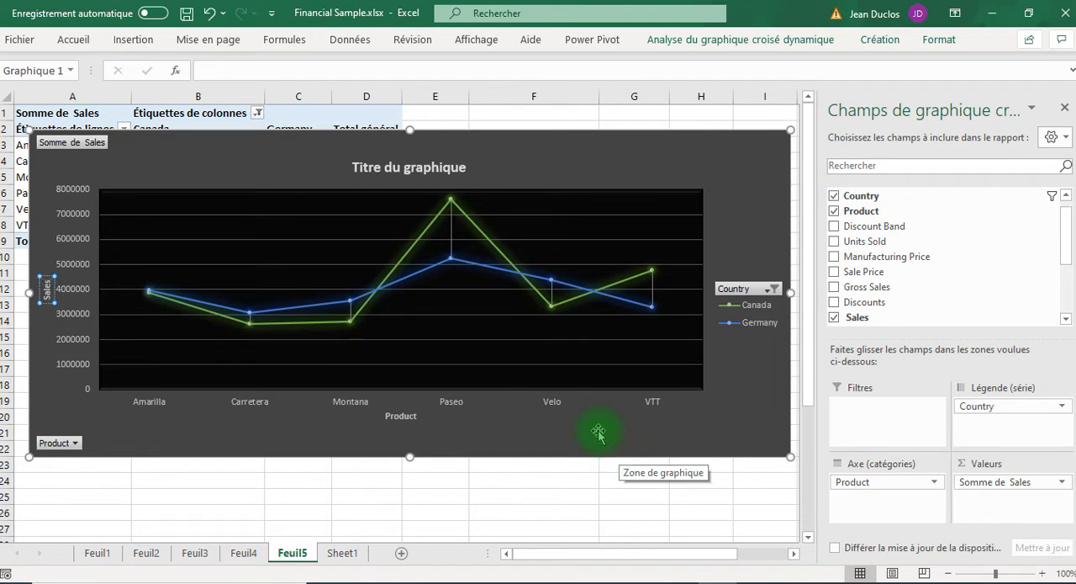
click(418, 169)
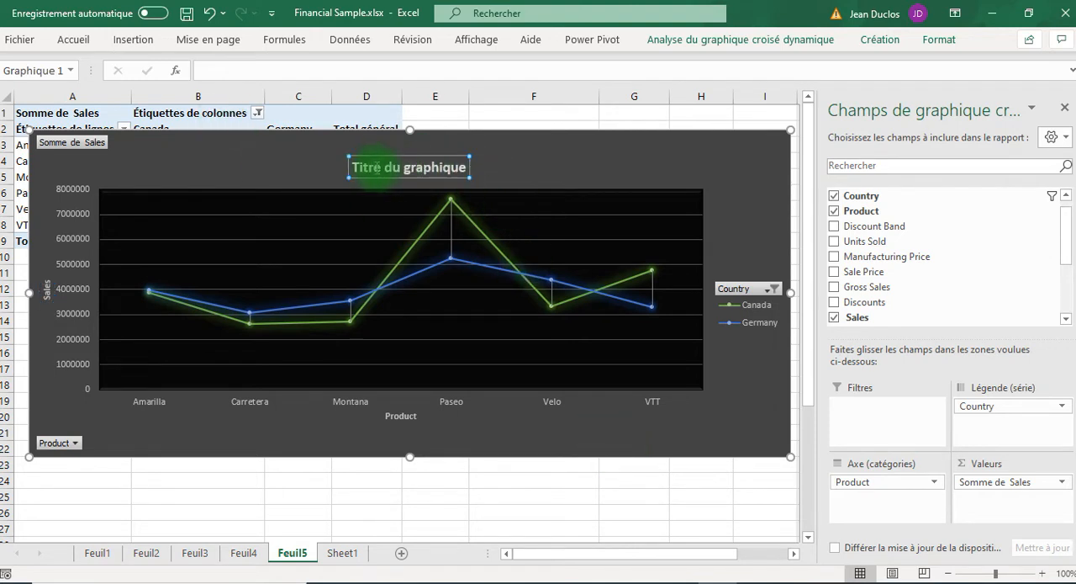
click(370, 168)
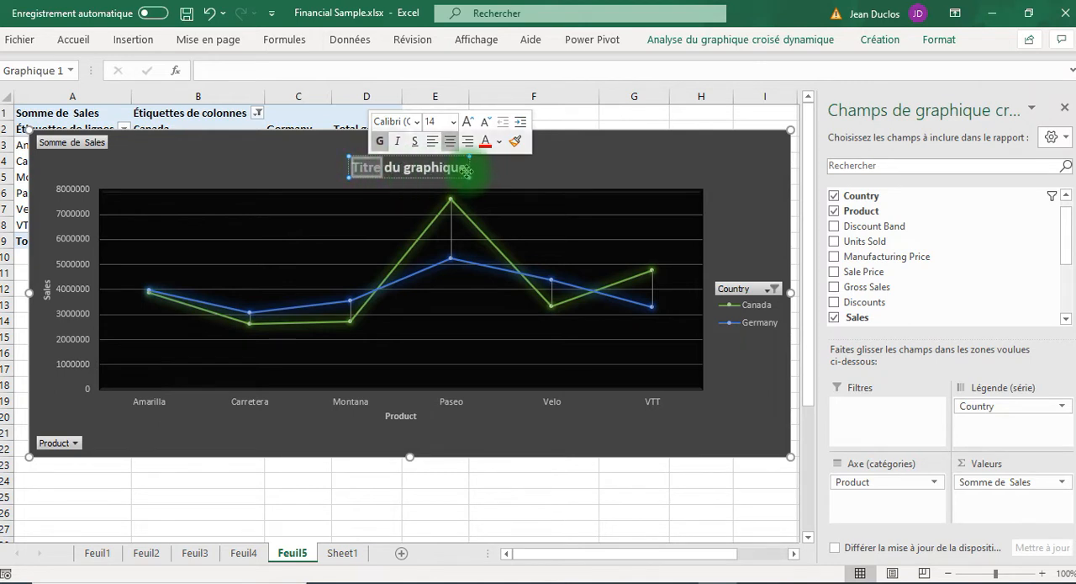
drag(469, 168, 351, 161)
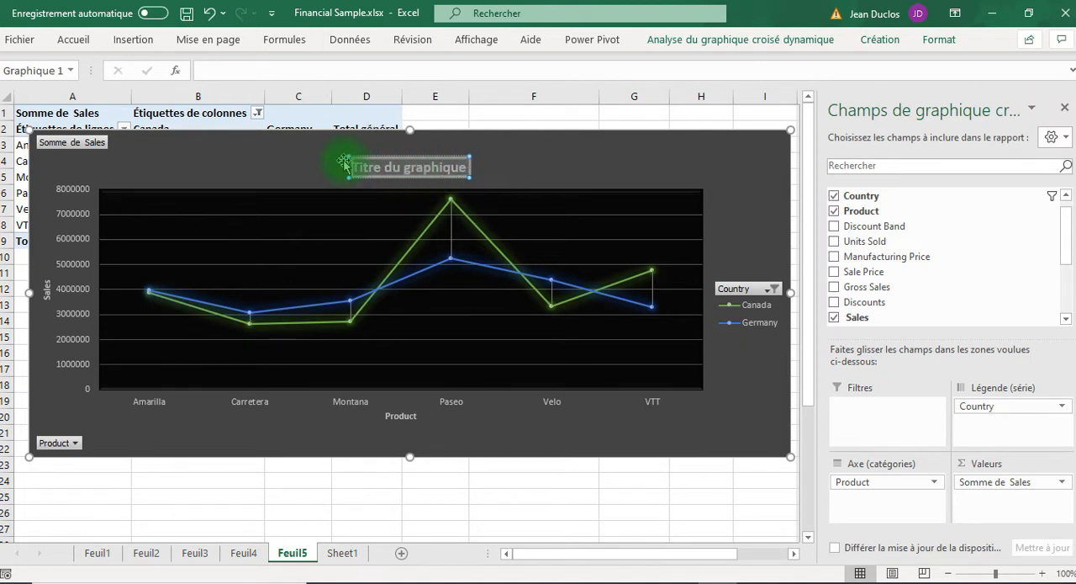
text(Blah blah blah)
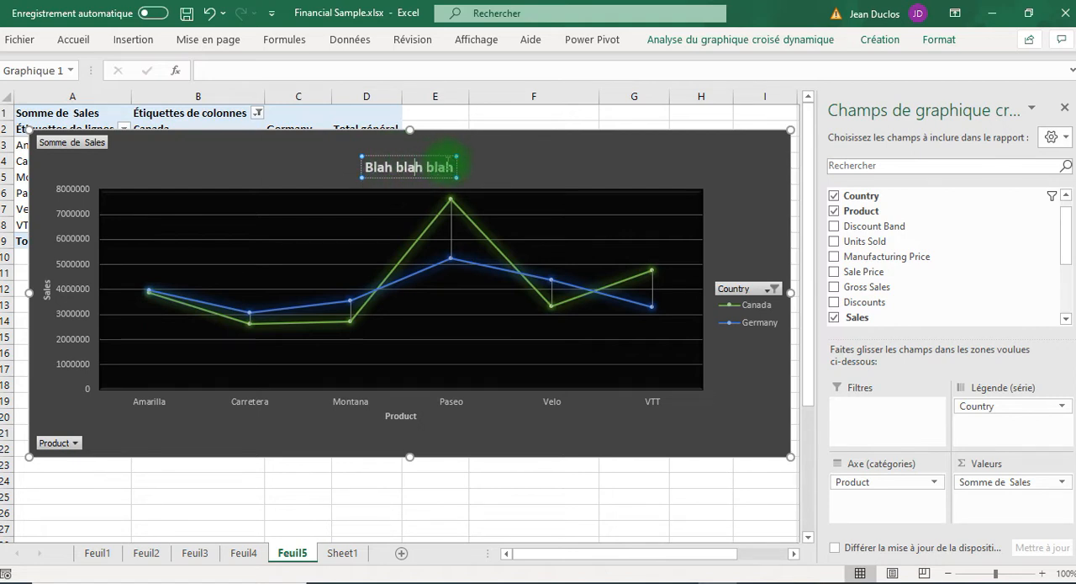
click(402, 166)
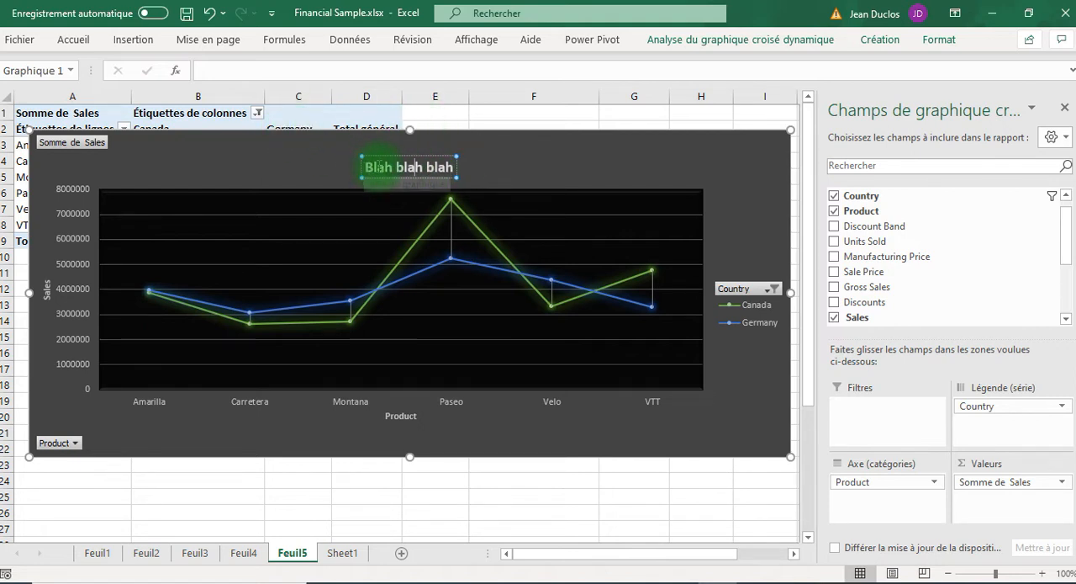
drag(380, 166, 461, 167)
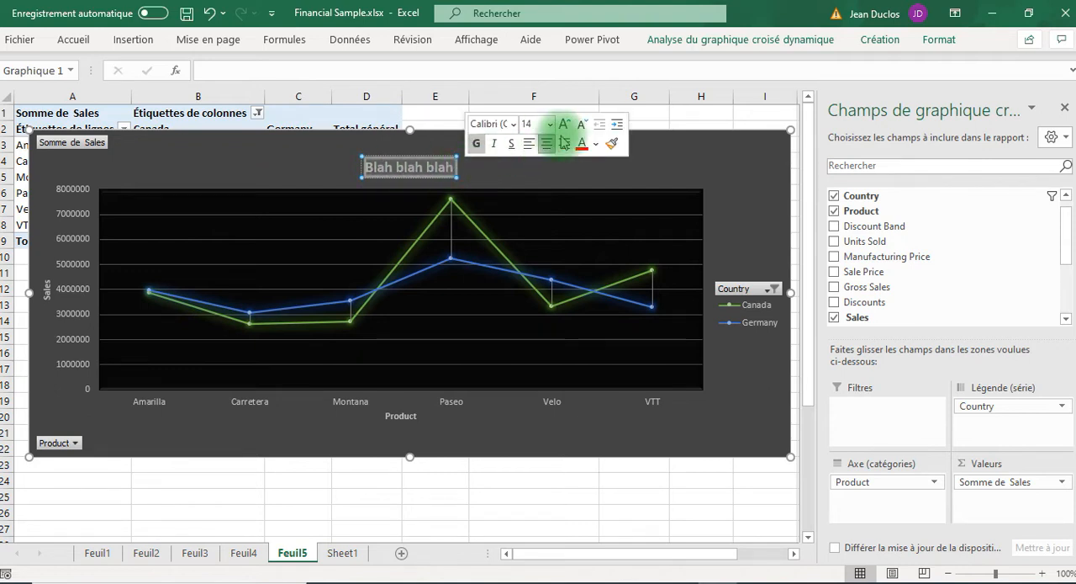
click(592, 143)
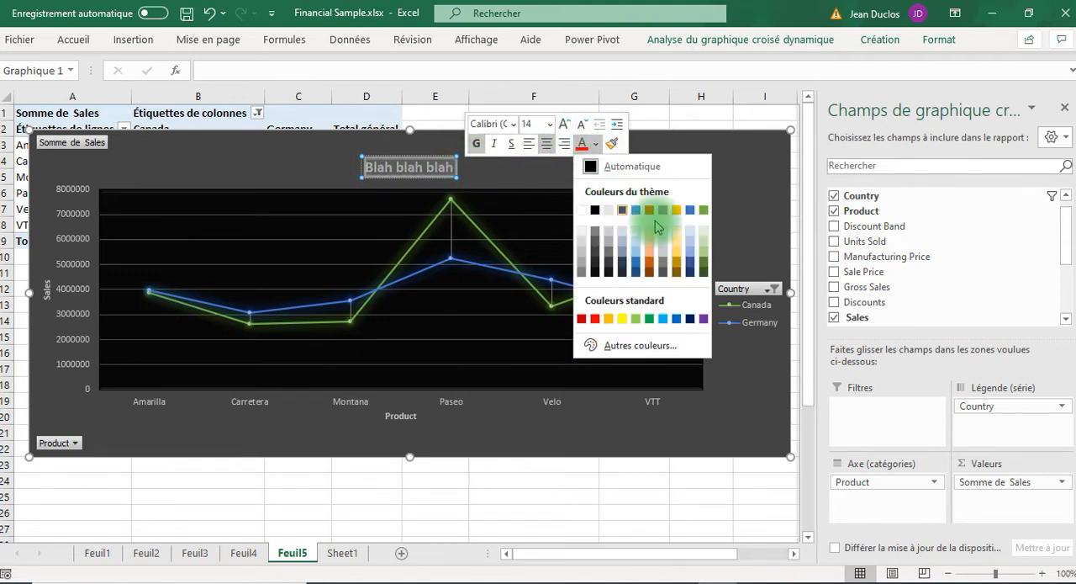
click(306, 170)
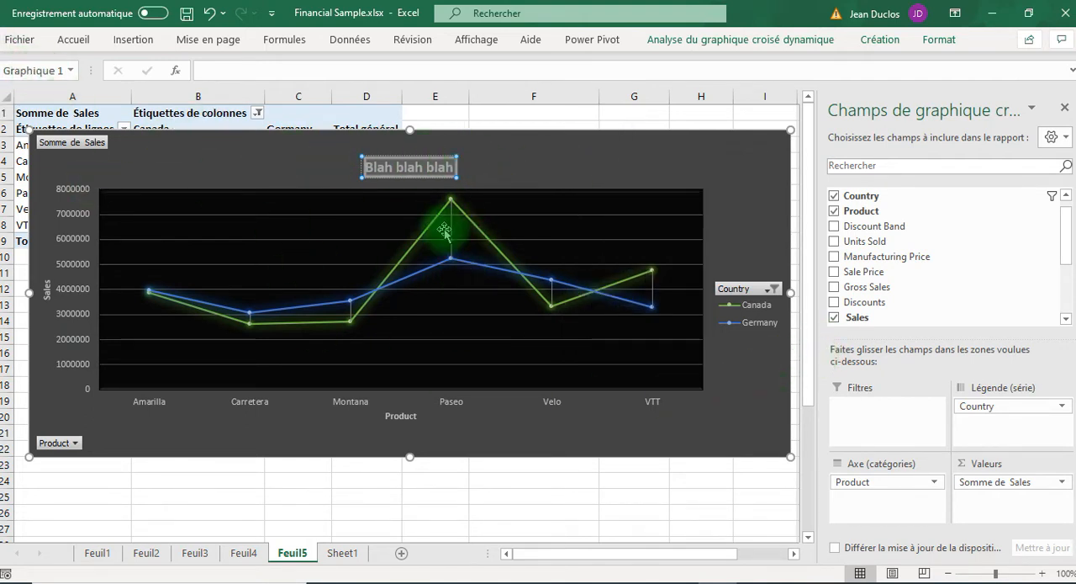
click(542, 178)
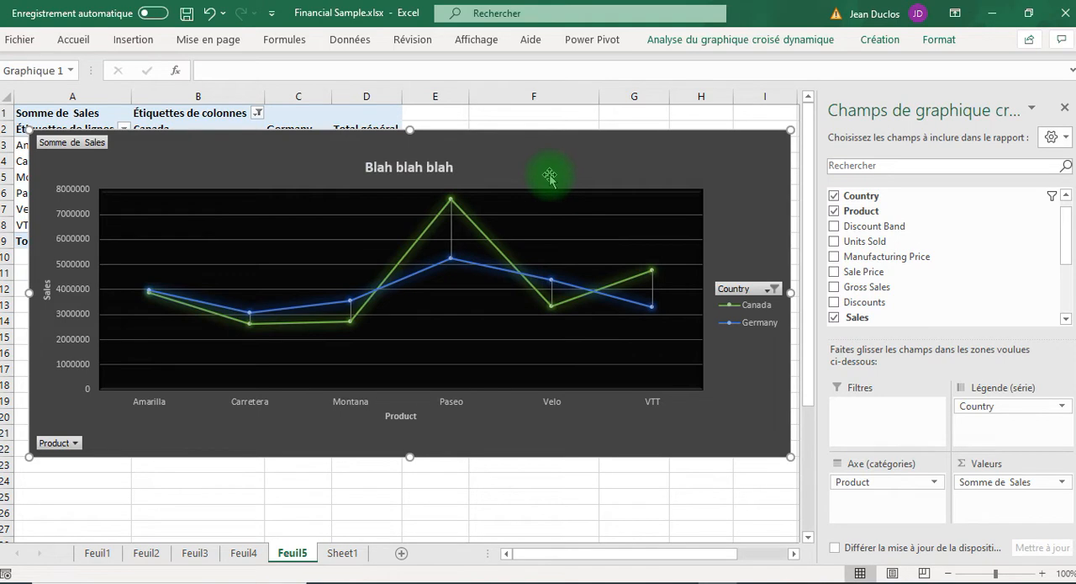
Add high/low bars (Barres Haut/Bas) between the Canada and Germany lines of the pivot chart
click(880, 42)
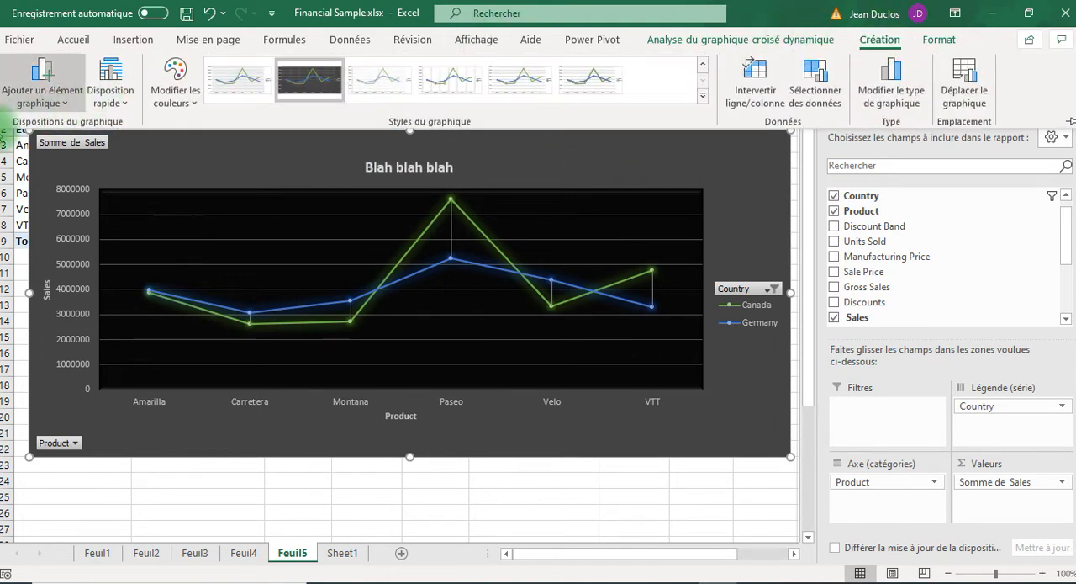
click(41, 99)
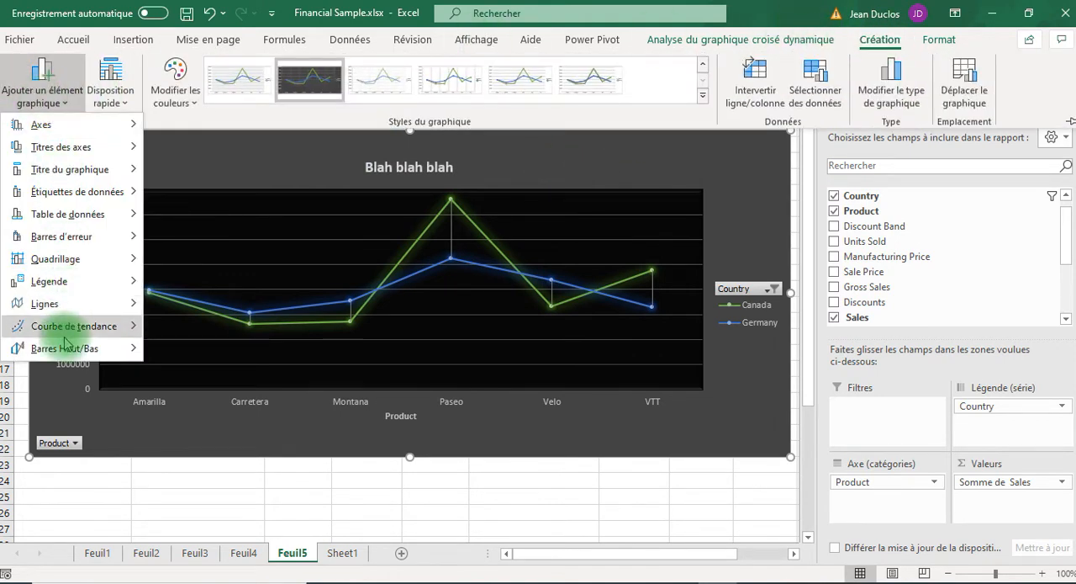
mouse_move(65, 351)
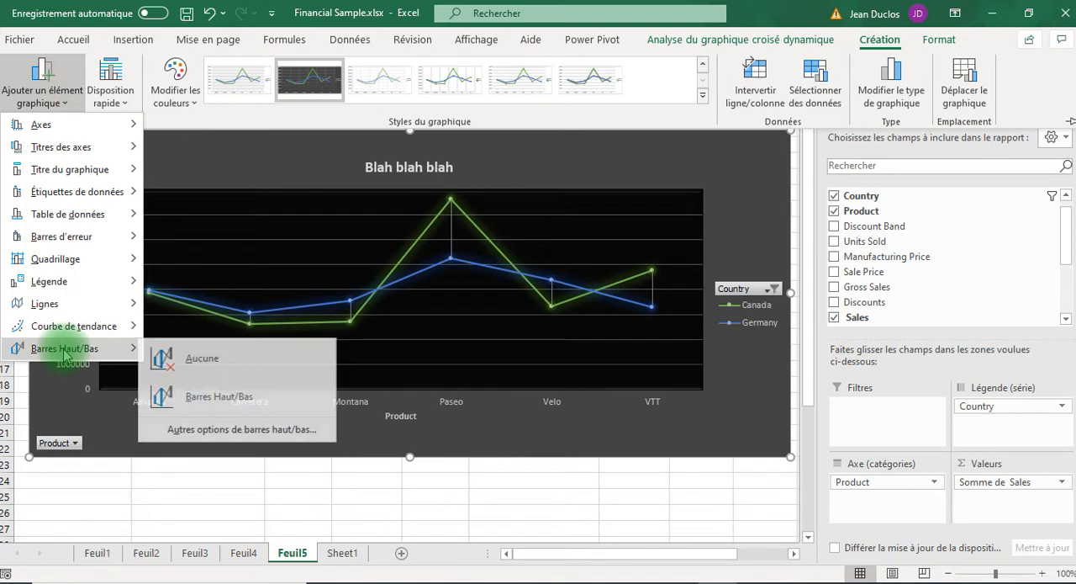
click(198, 397)
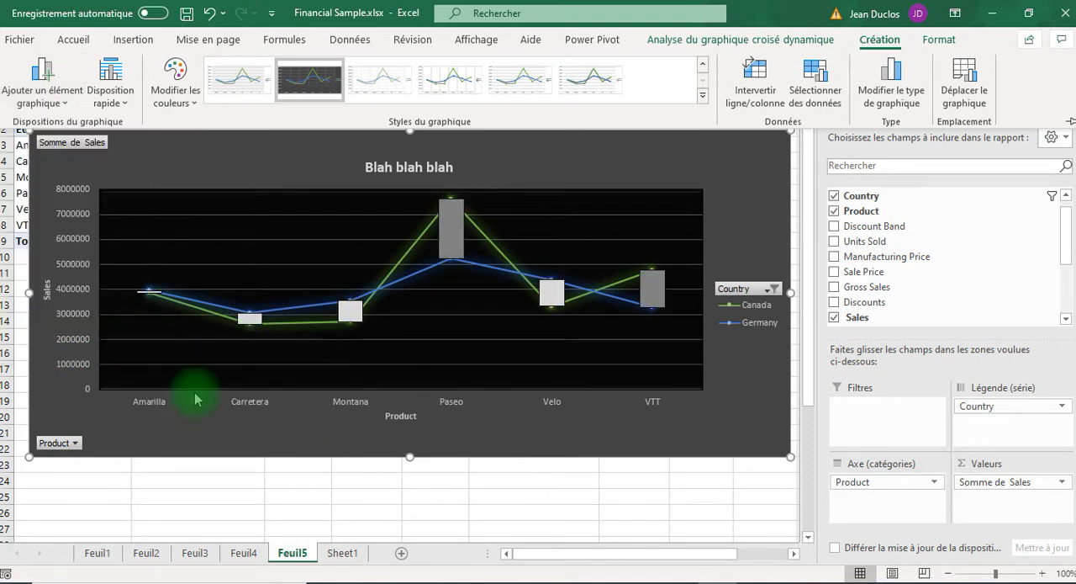
click(884, 71)
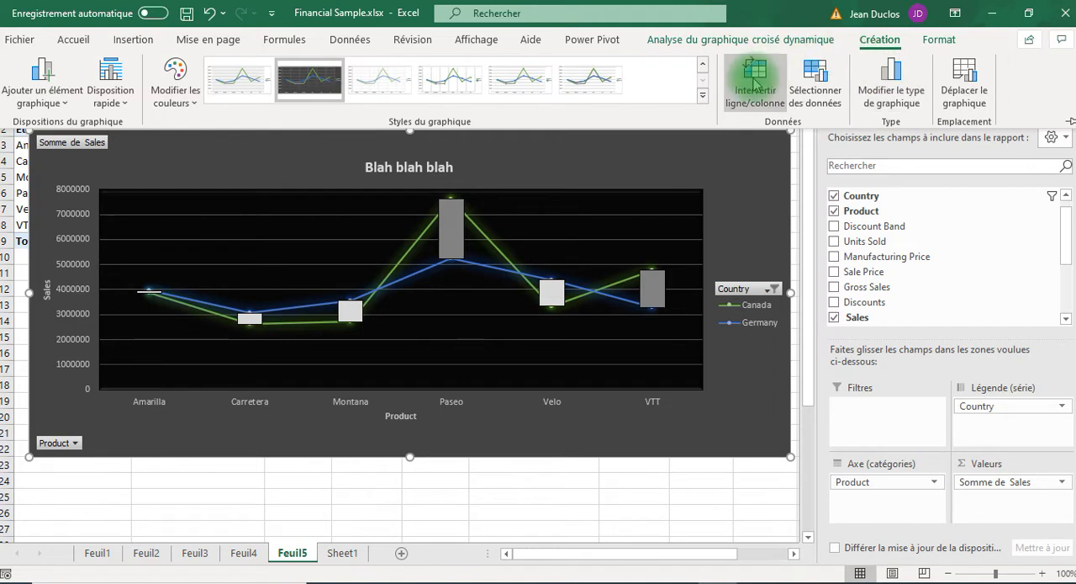
click(44, 74)
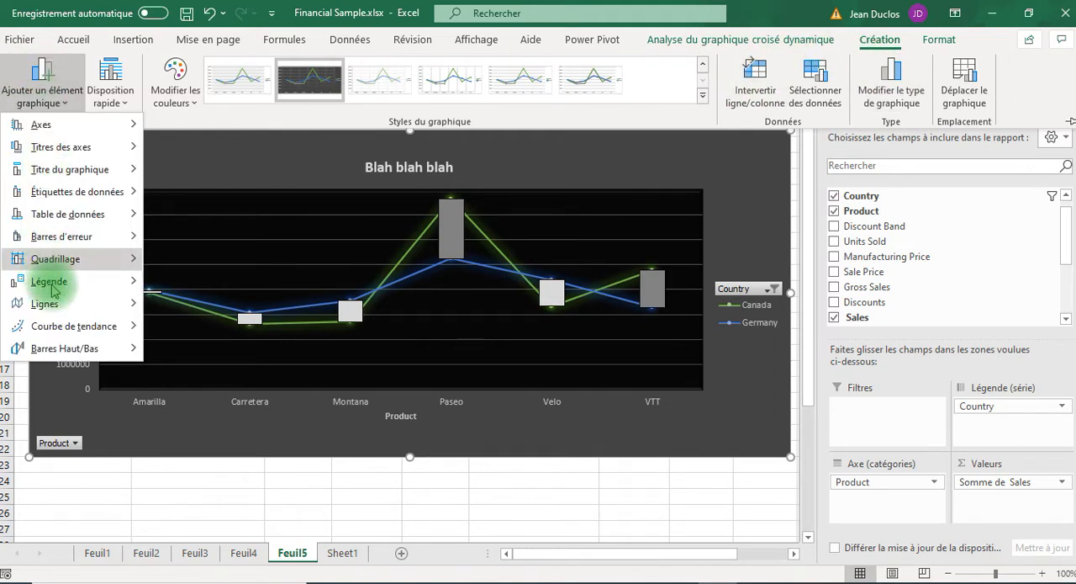
mouse_move(65, 308)
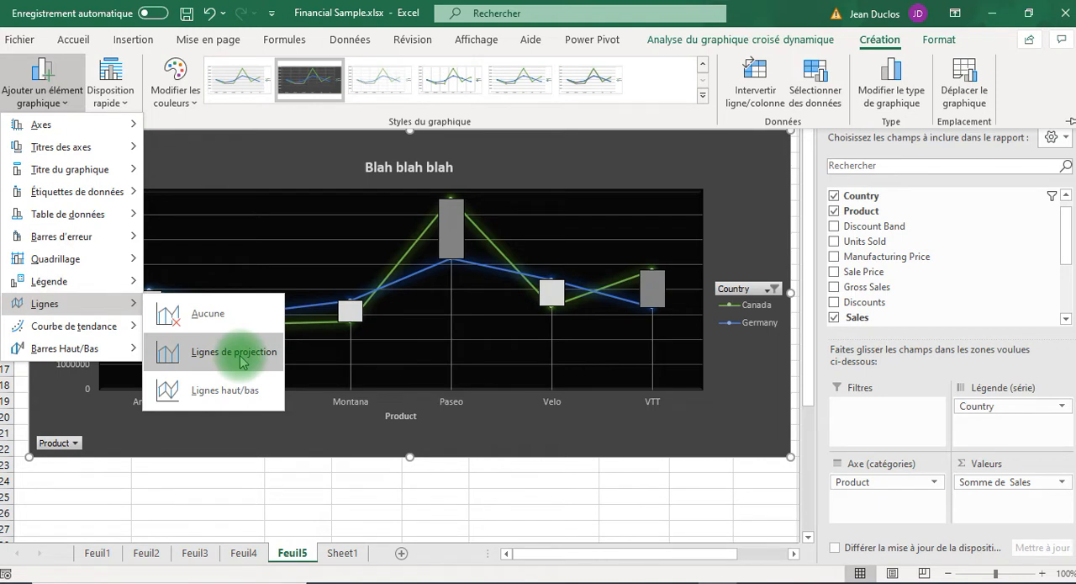
click(73, 177)
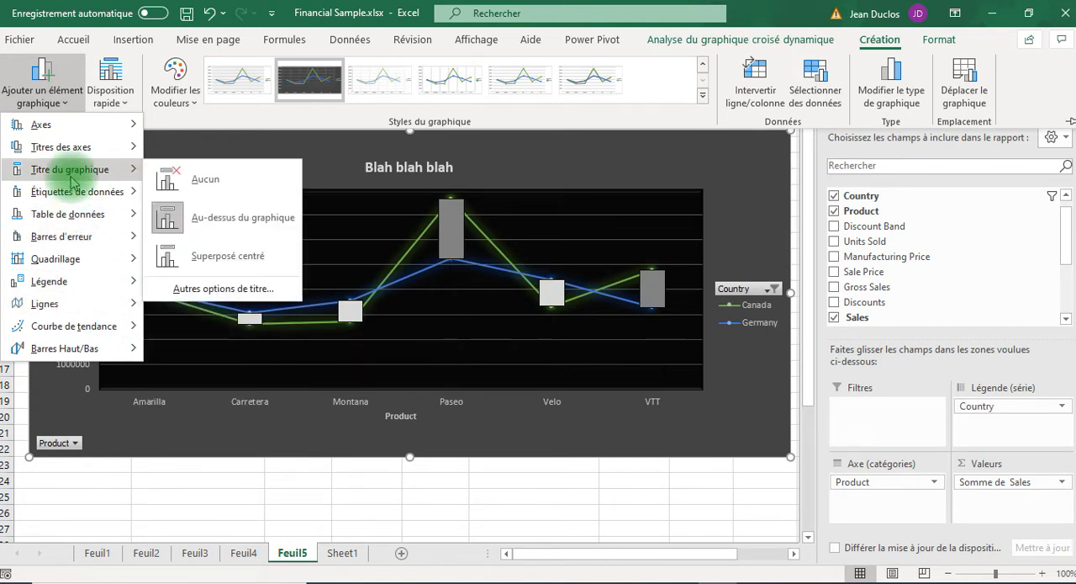
click(742, 443)
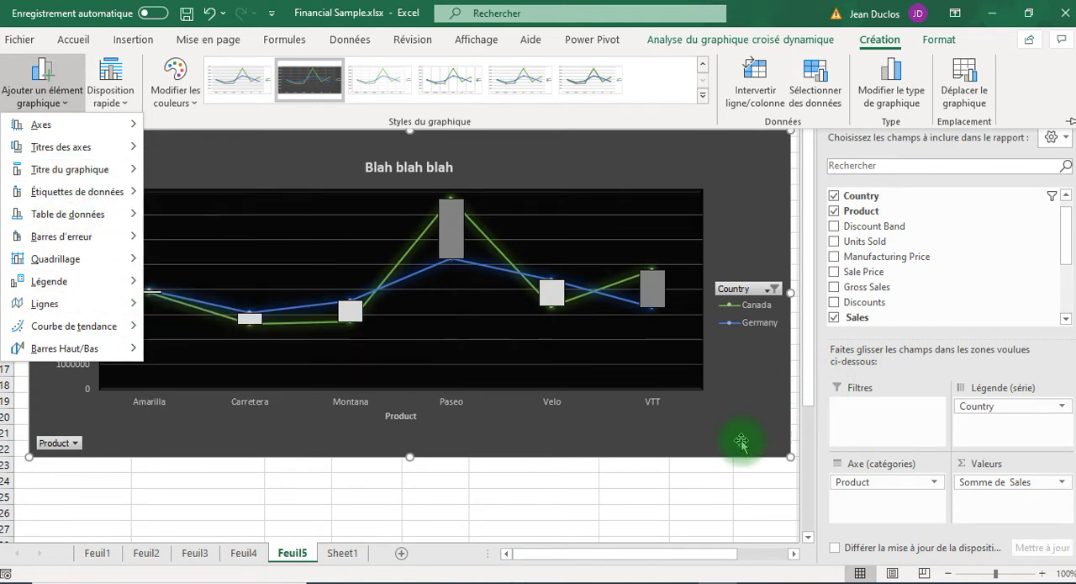
Move the pivot chart slightly down and left so it clears the pivot table's two header rows
click(781, 145)
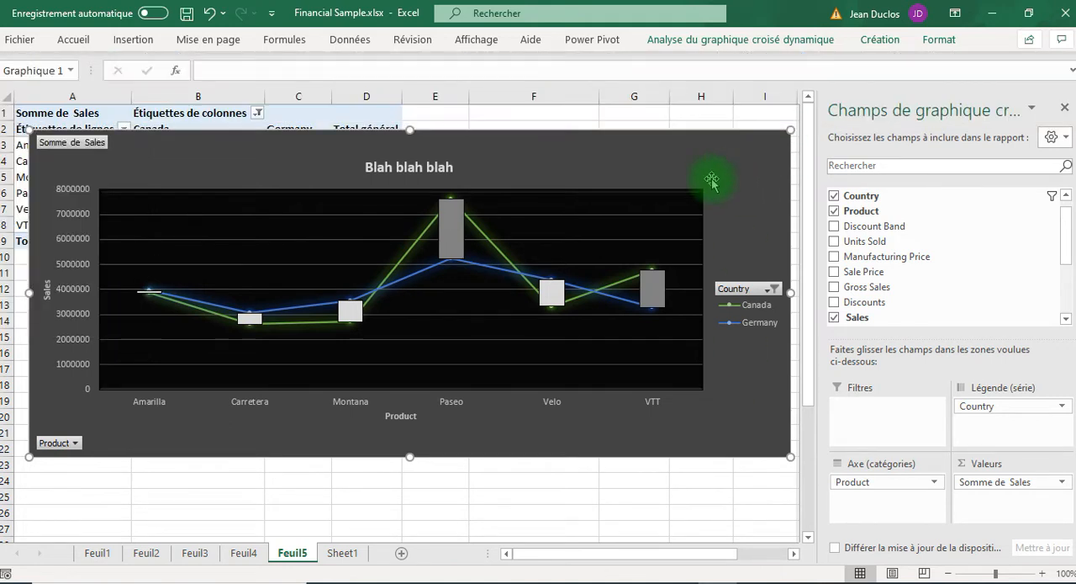
drag(790, 181, 793, 159)
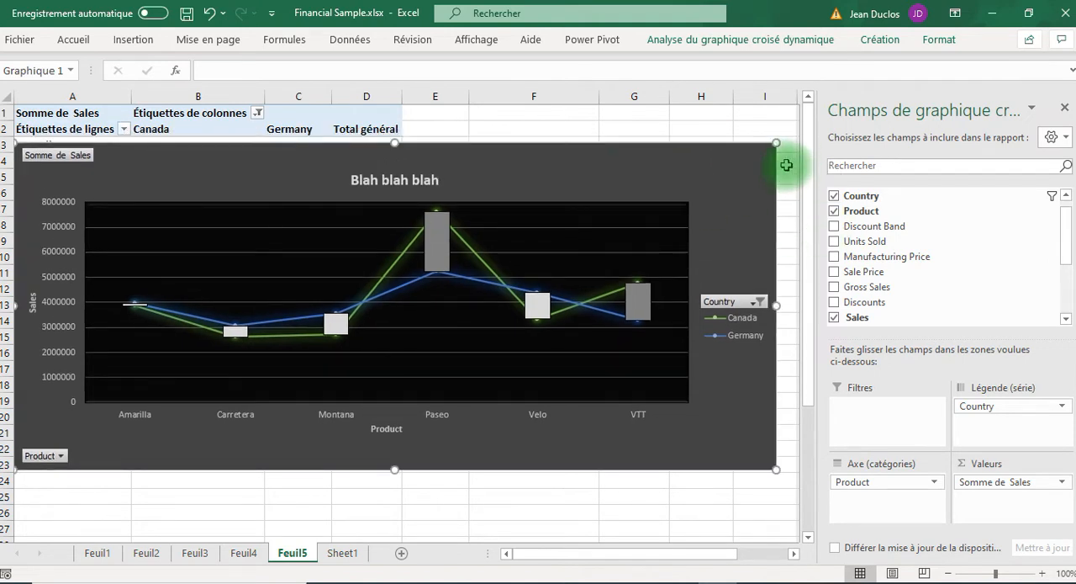
click(783, 174)
click(747, 154)
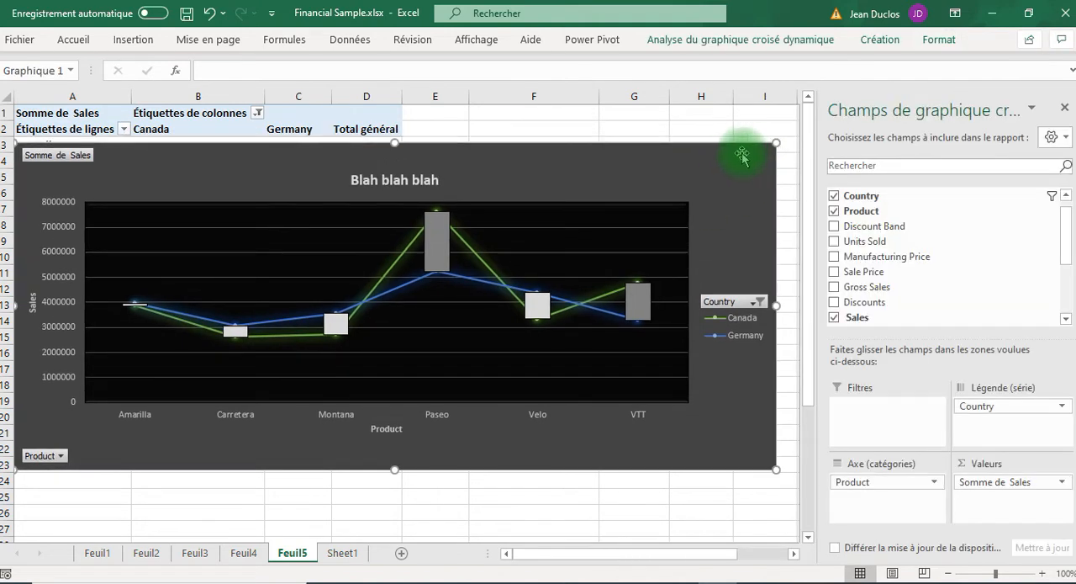
Examine the fill (Remplissage) and border (Bordure) options in the chart area's format settings, and close those settings
double_click(744, 164)
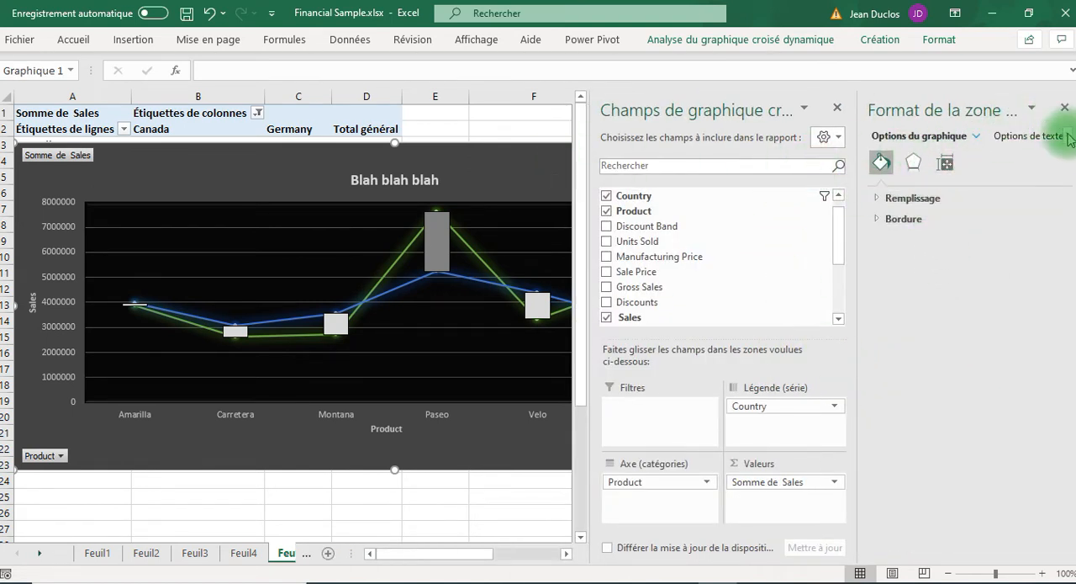
click(1032, 109)
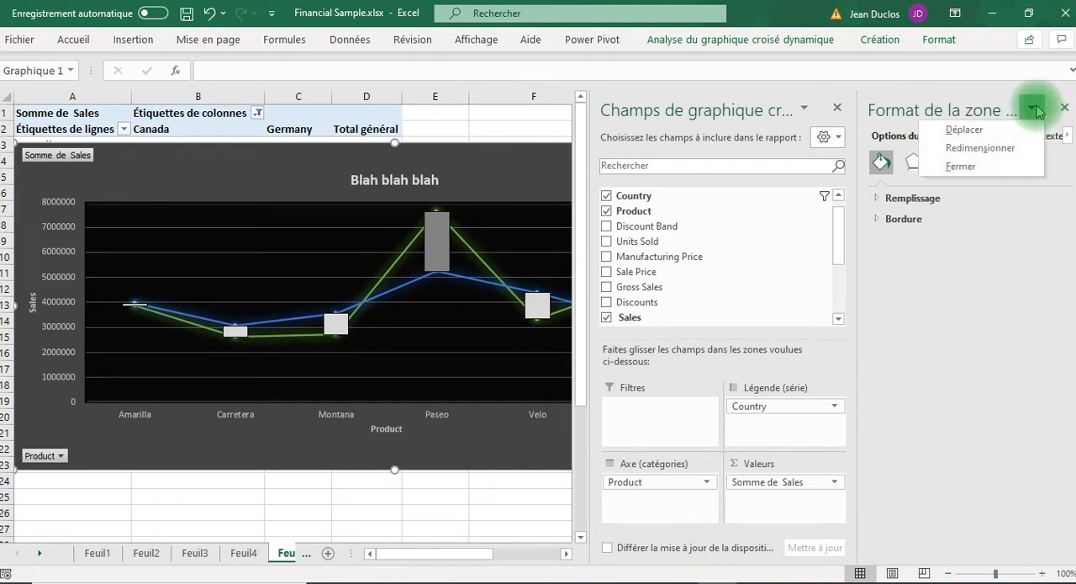
click(1030, 111)
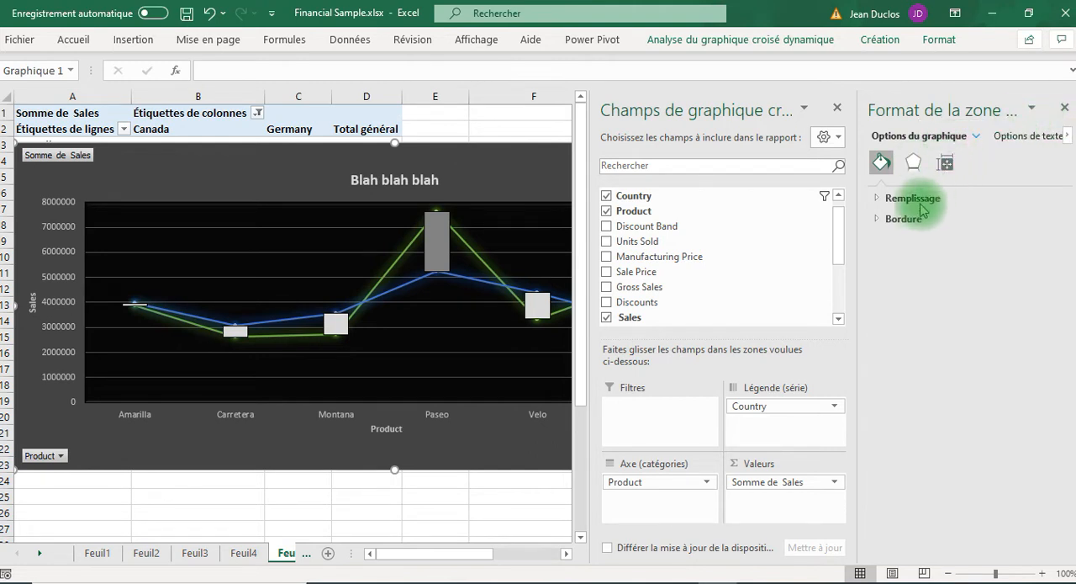
click(879, 198)
click(880, 199)
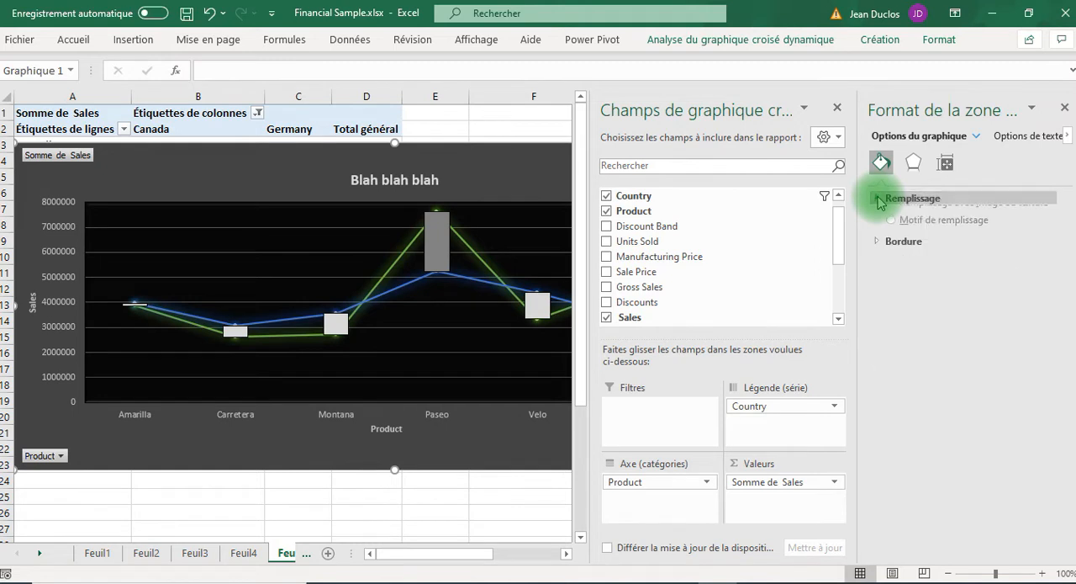
click(879, 220)
click(880, 222)
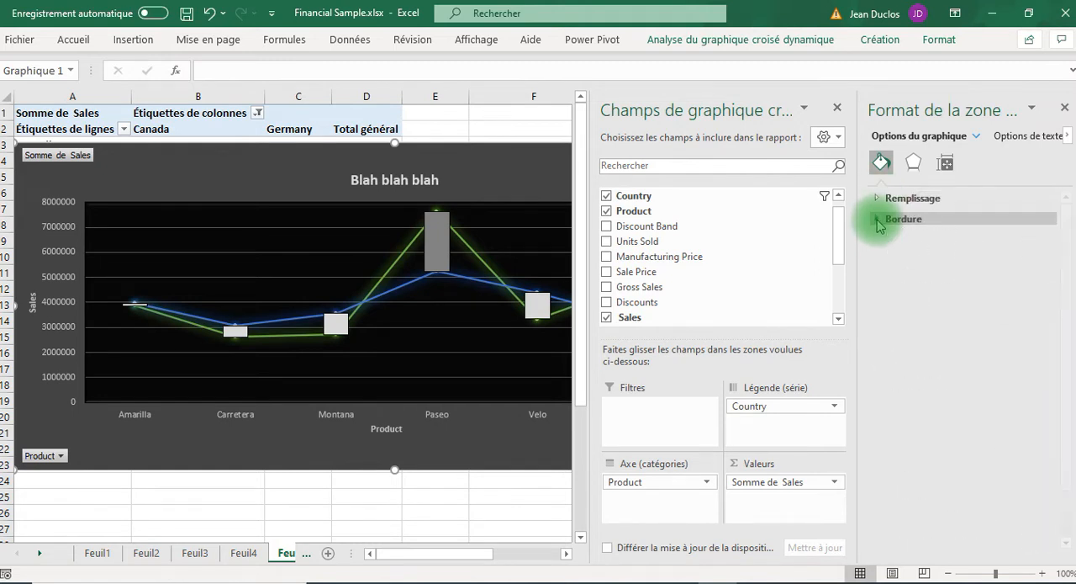
click(879, 221)
scroll(964, 338, down, 1)
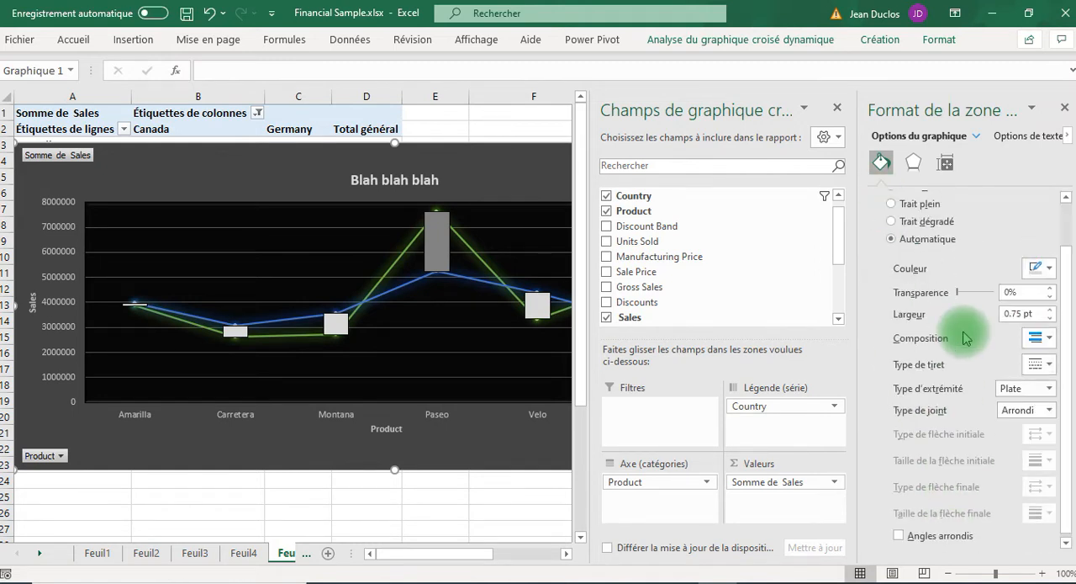
scroll(961, 361, up, 1)
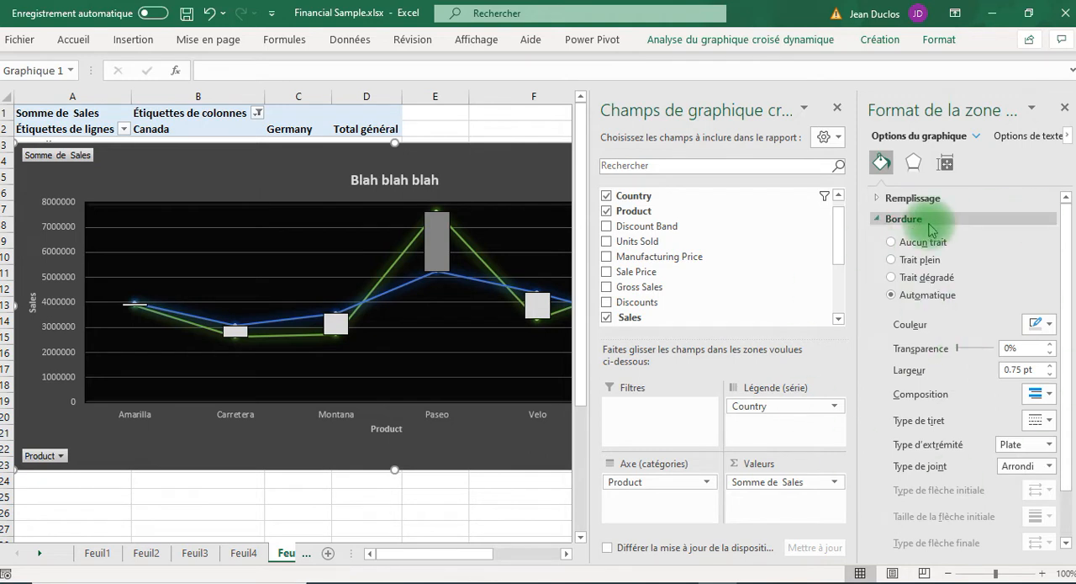
click(1065, 109)
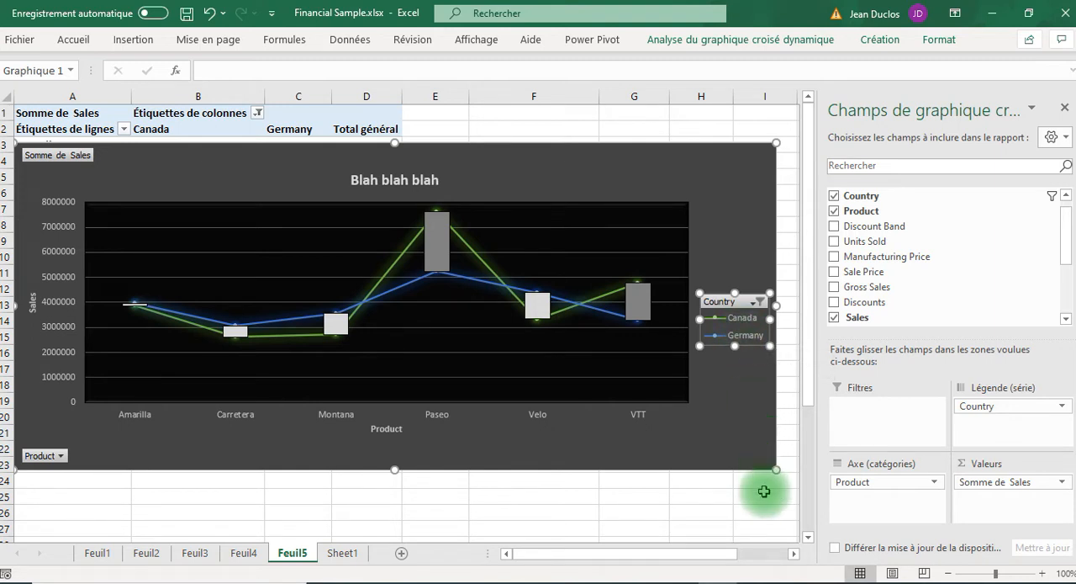
Delete the pivot chart's legend and move the chart beside the pivot table, with its edge over column C
key(Delete)
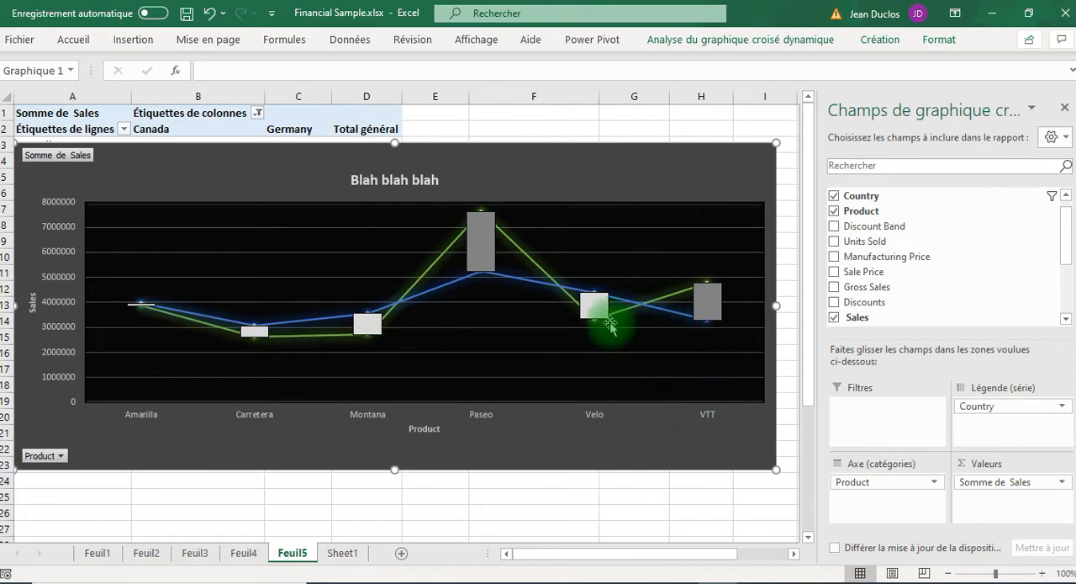
drag(532, 168, 543, 140)
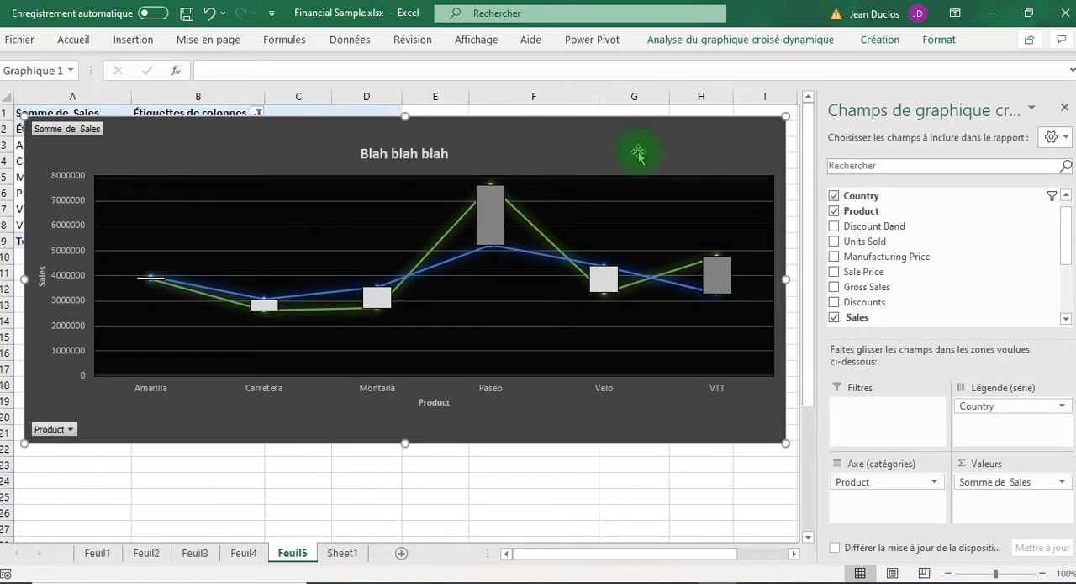
click(459, 482)
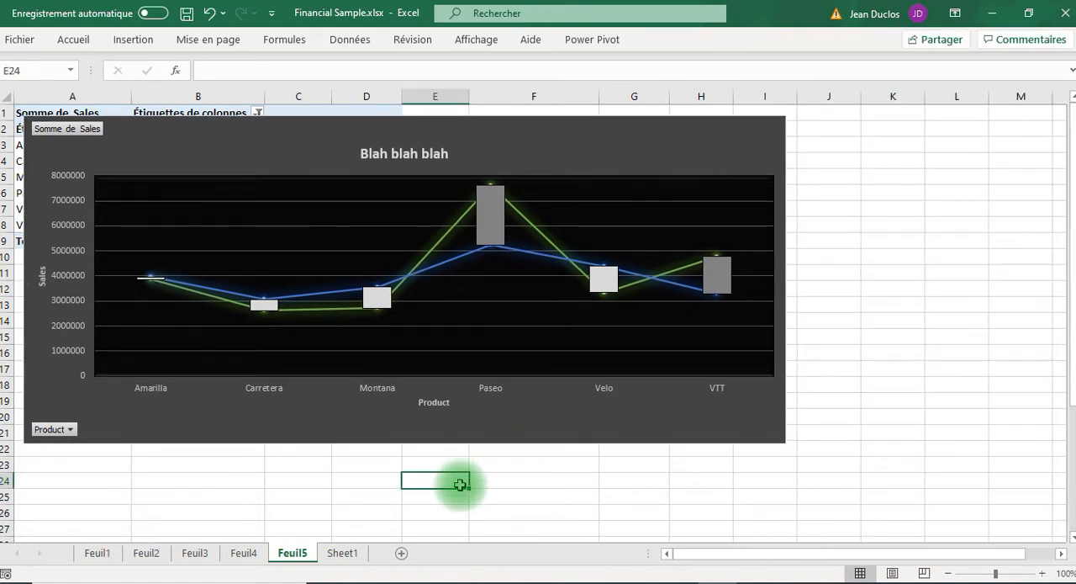
drag(623, 141, 882, 137)
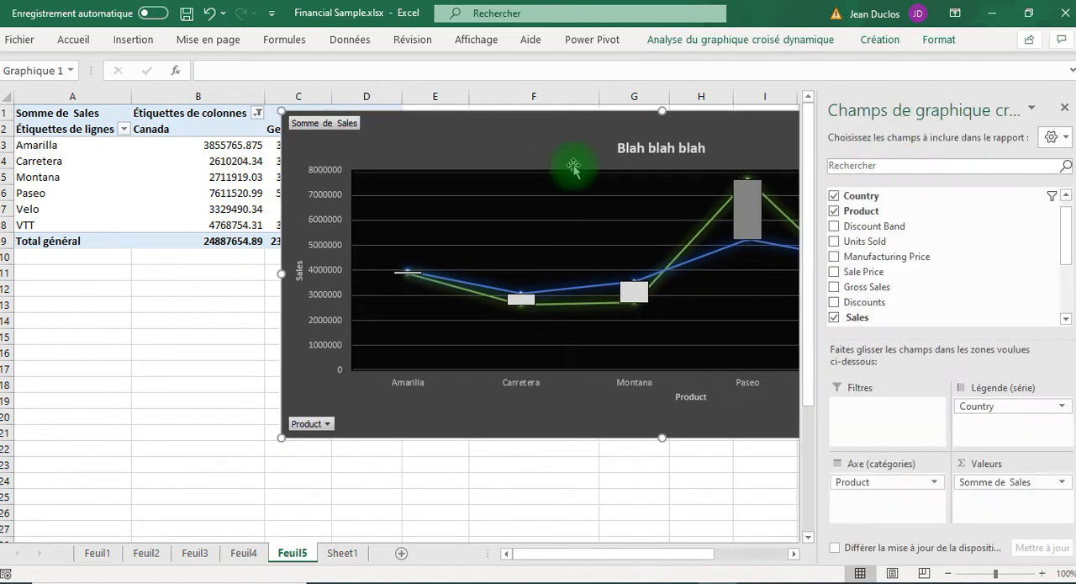
click(188, 383)
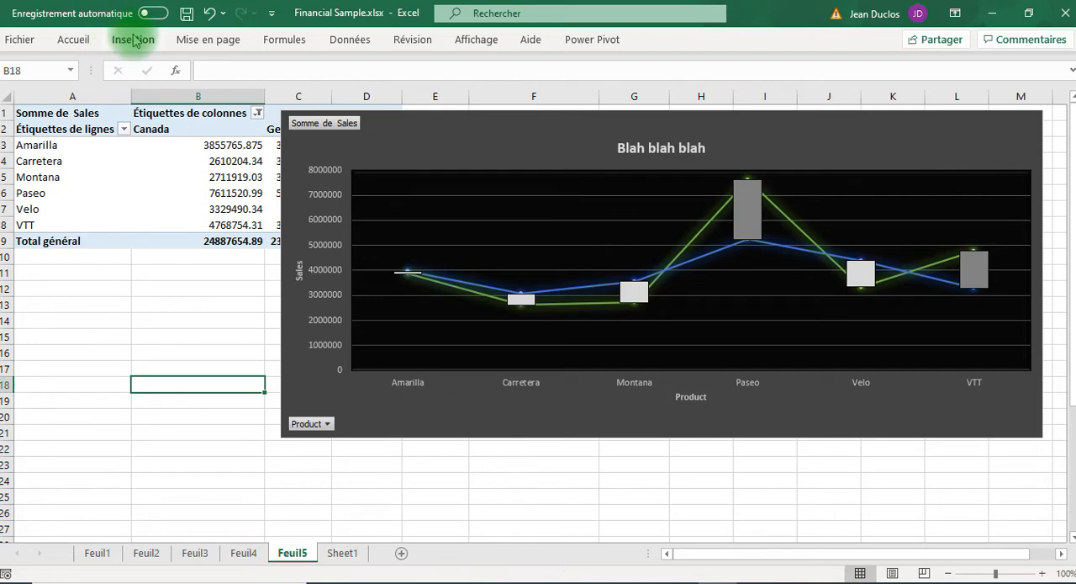
Insert a Country slicer (segment) for the pivot chart and place it below the pivot table
click(135, 41)
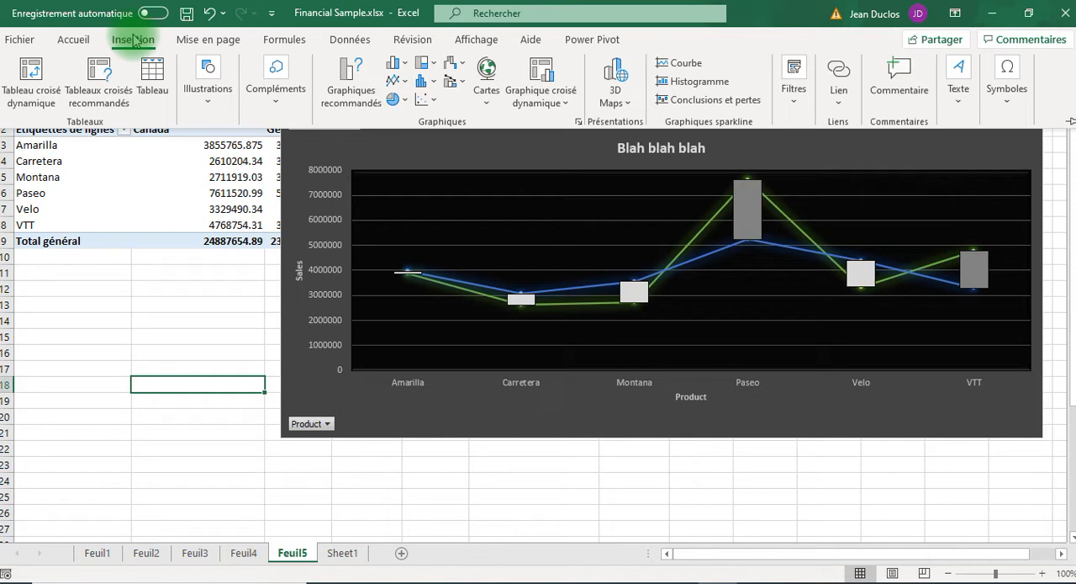
click(134, 40)
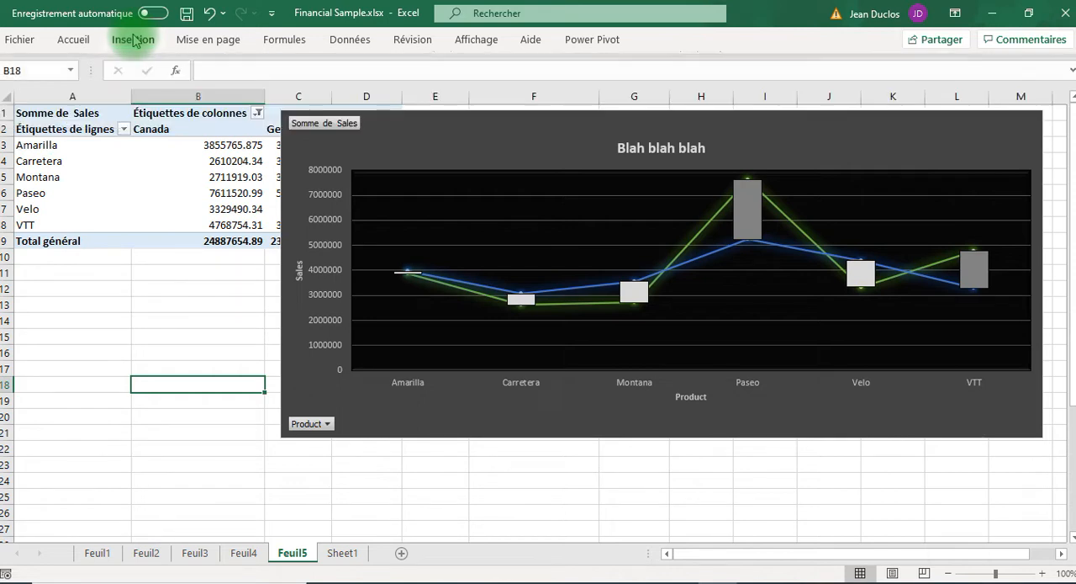
click(540, 122)
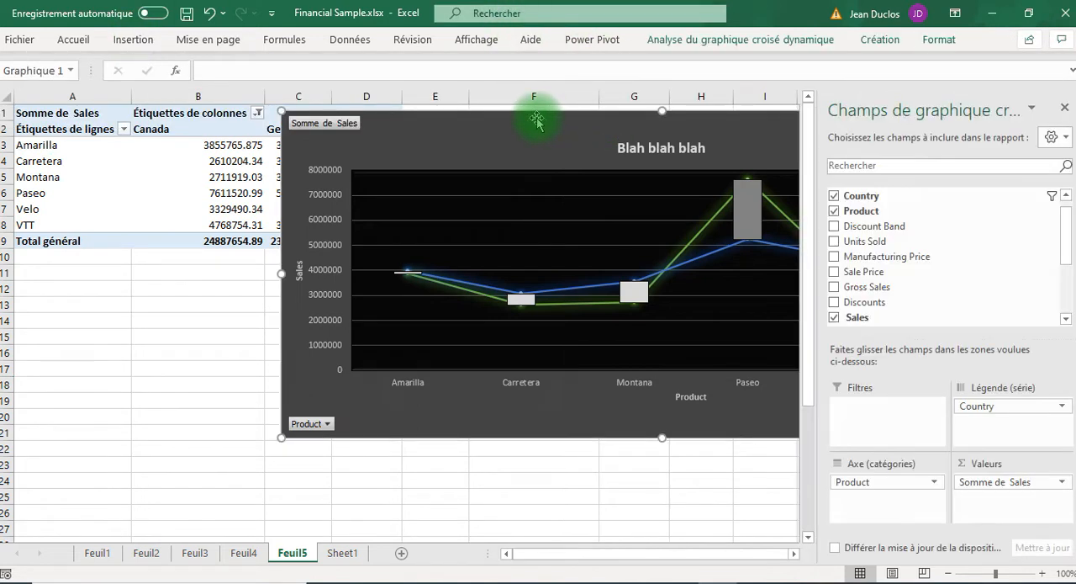
click(759, 40)
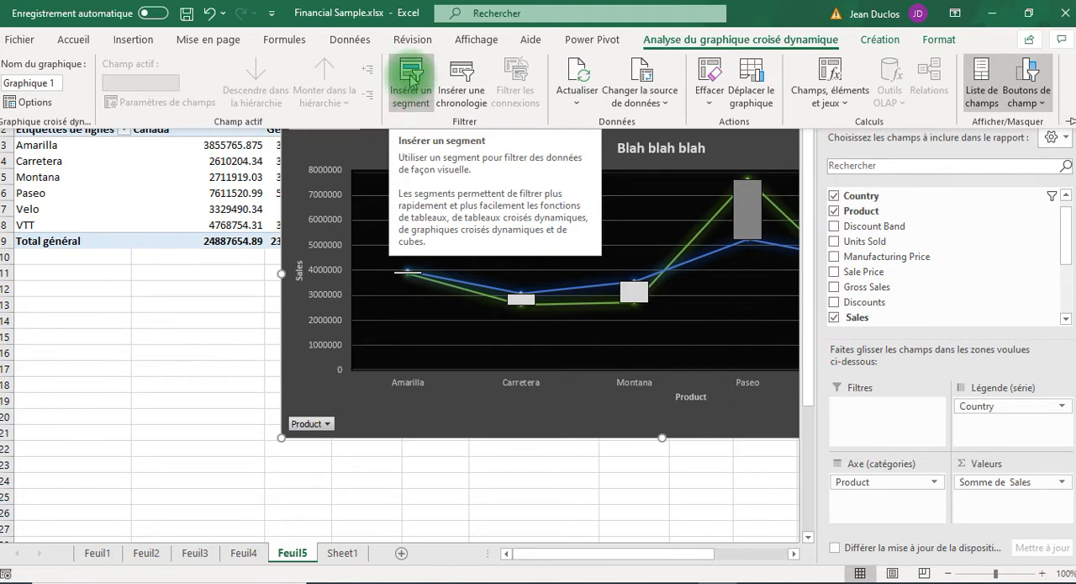
click(411, 82)
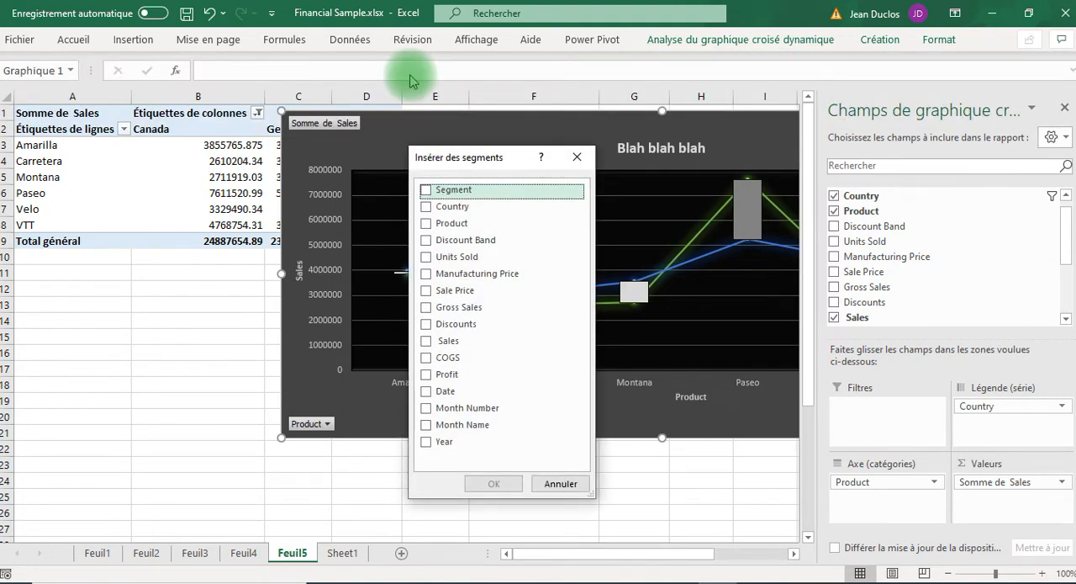
click(425, 208)
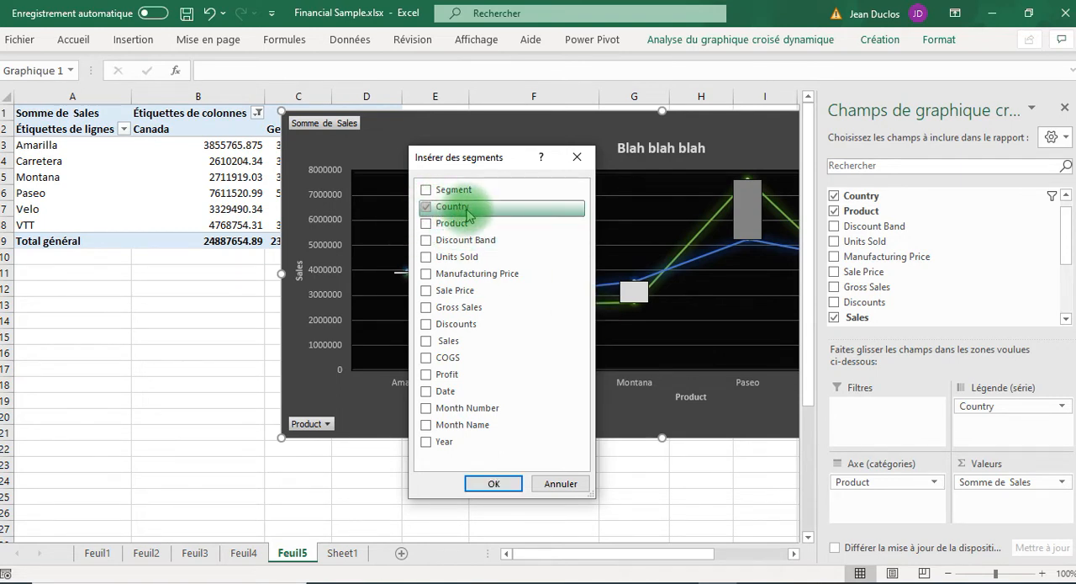
click(494, 485)
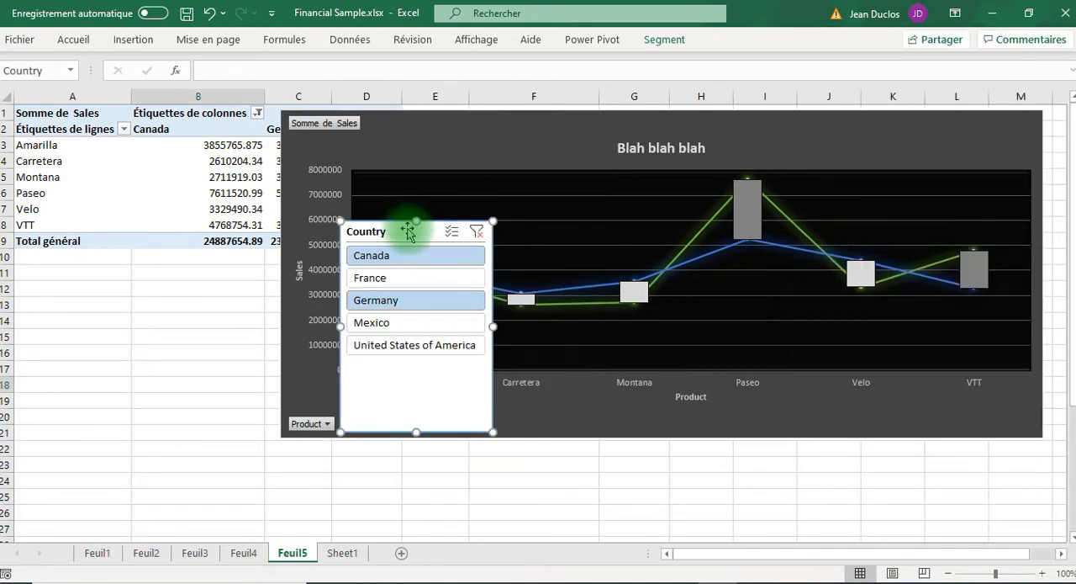
drag(410, 223, 89, 271)
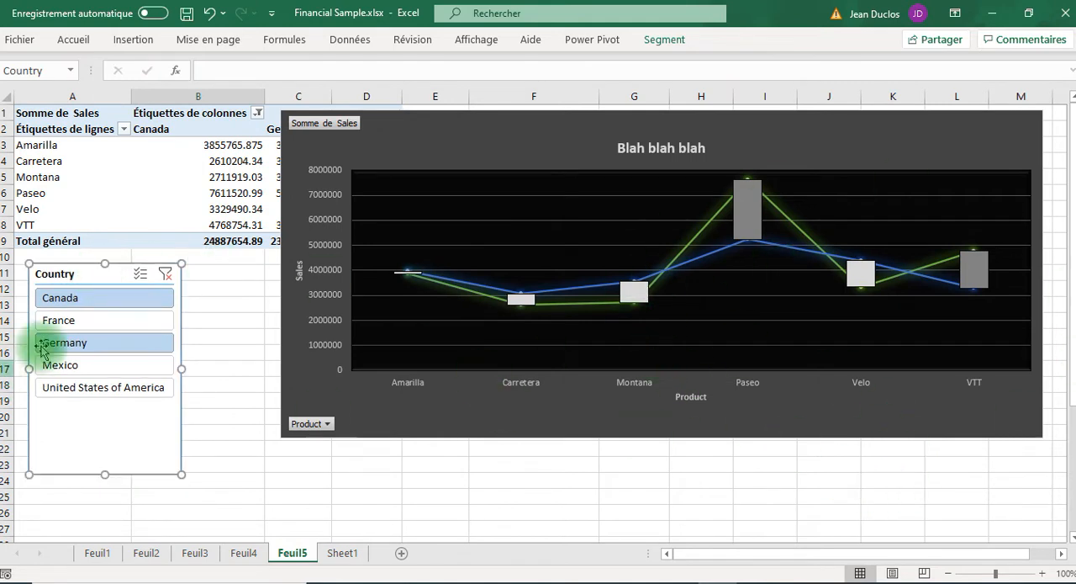
Filter the pivot chart with the Country slicer to Germany, Mexico, United States of America and Canada, one country at a time
click(79, 351)
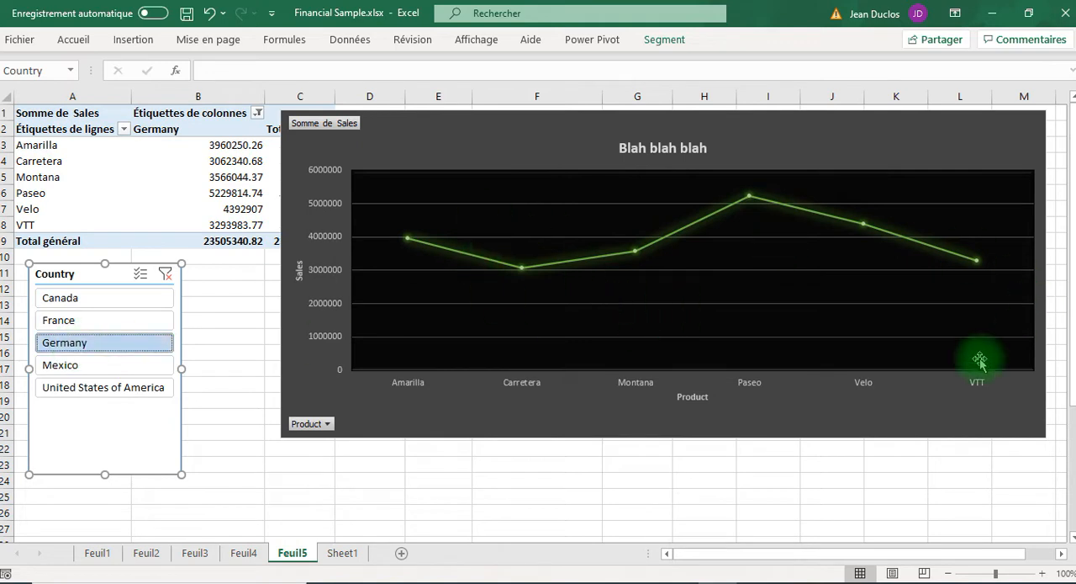
click(93, 371)
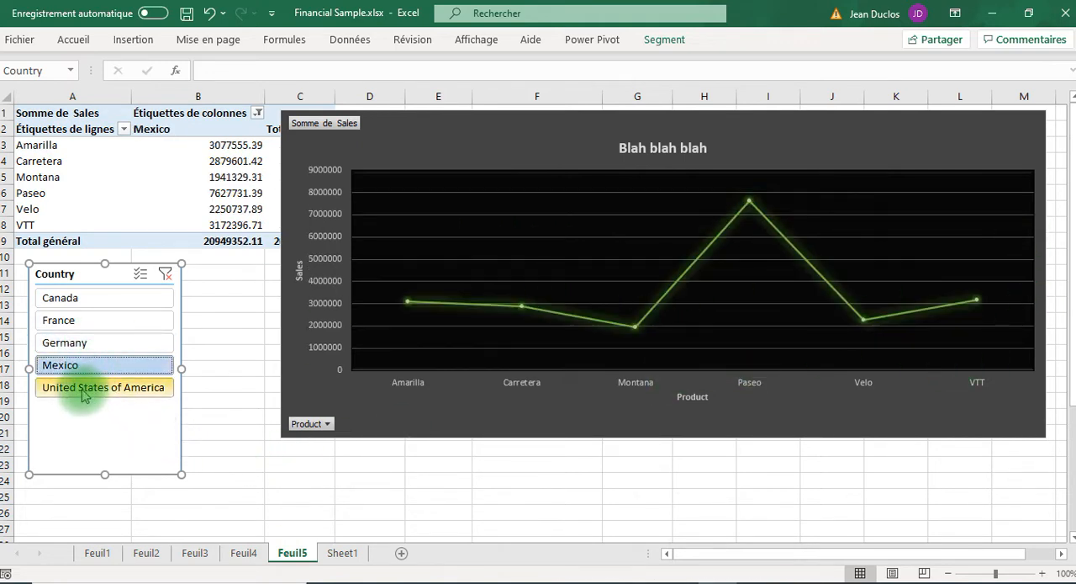
click(84, 393)
click(83, 300)
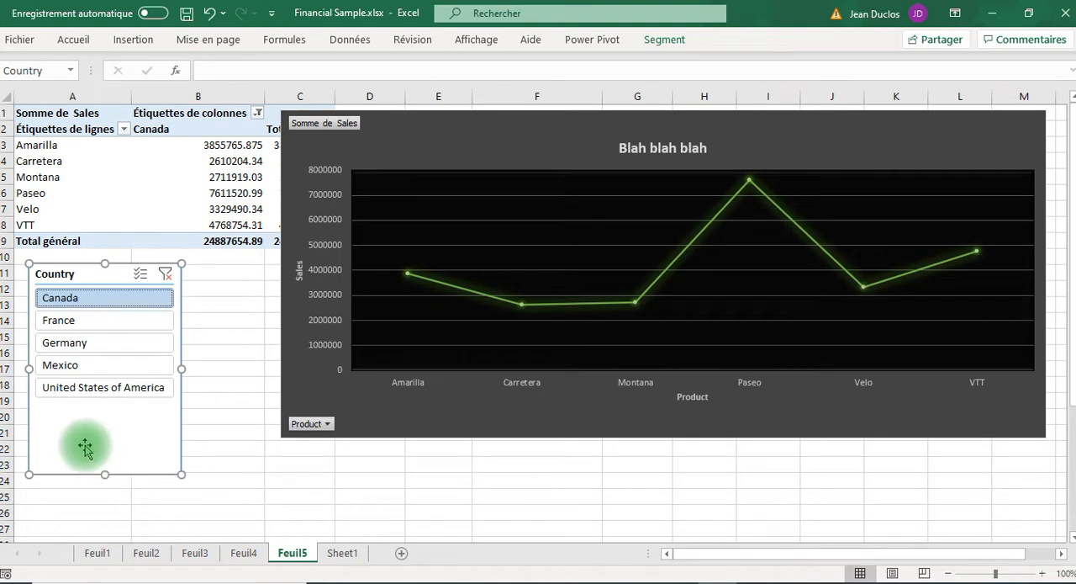
Add Germany, France, United States of America and Mexico to the Canada selection in the Country slicer
ctrl+click(84, 344)
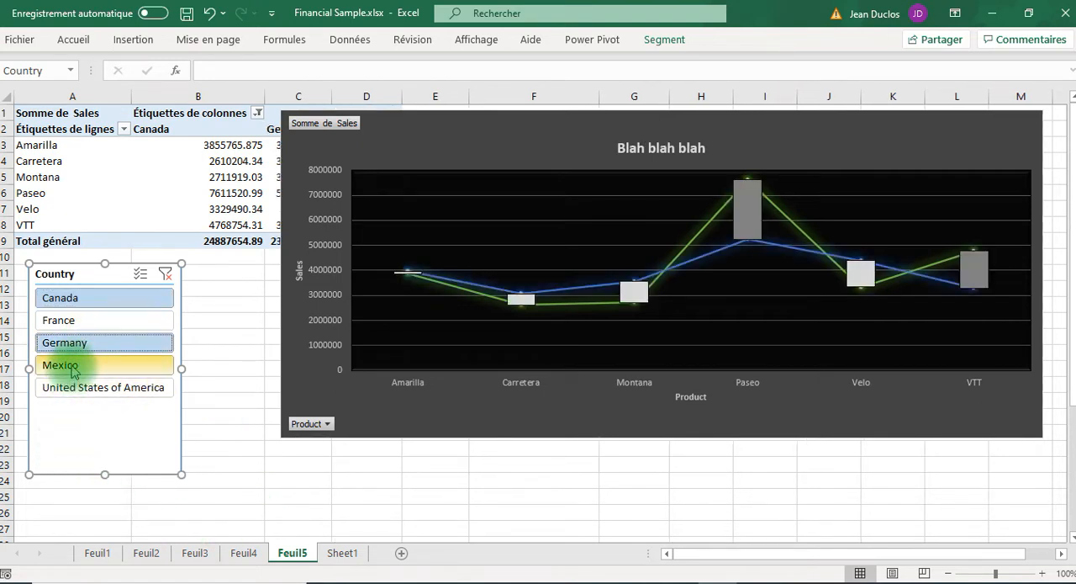
ctrl+click(61, 321)
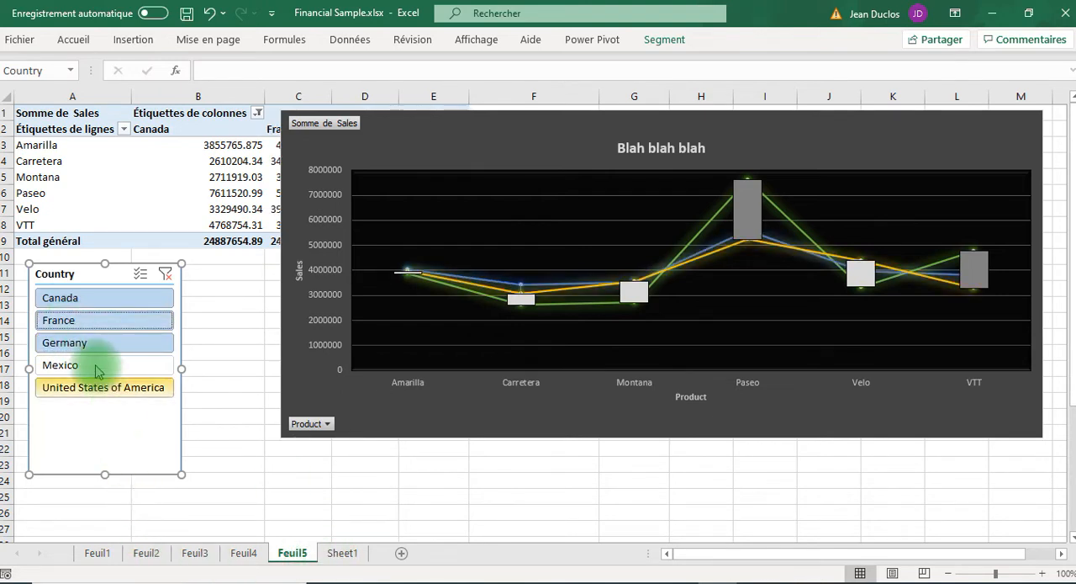
ctrl+click(78, 388)
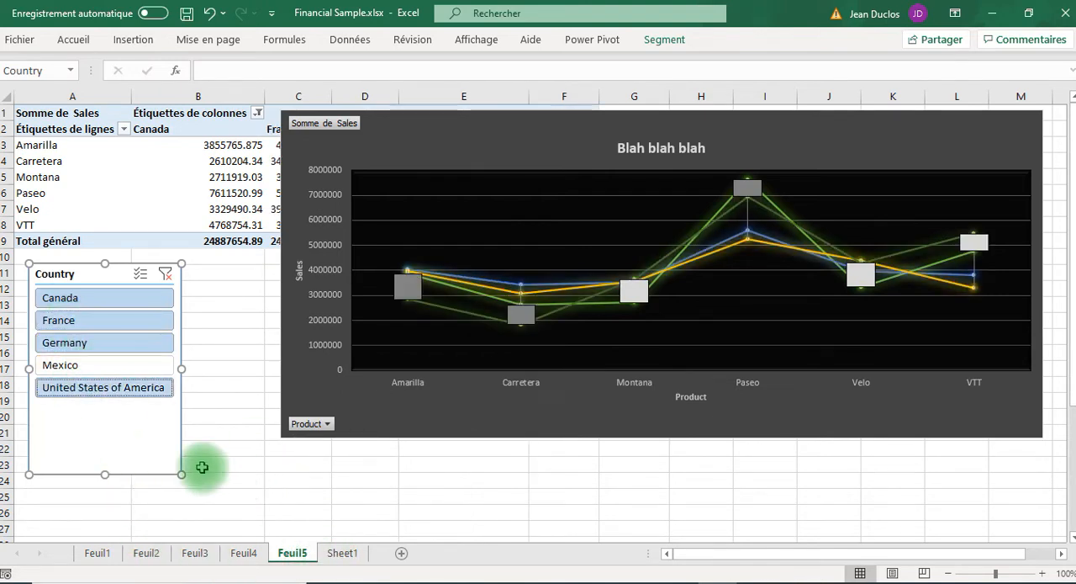
ctrl+click(130, 366)
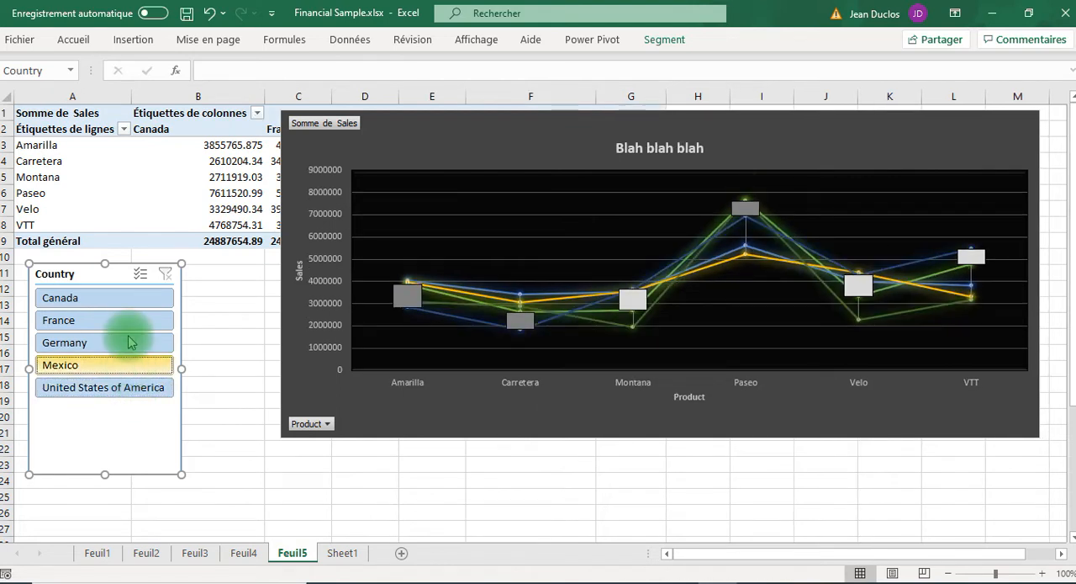
Filter the Country slicer to Canada only and clear the slicer's filter again
click(165, 275)
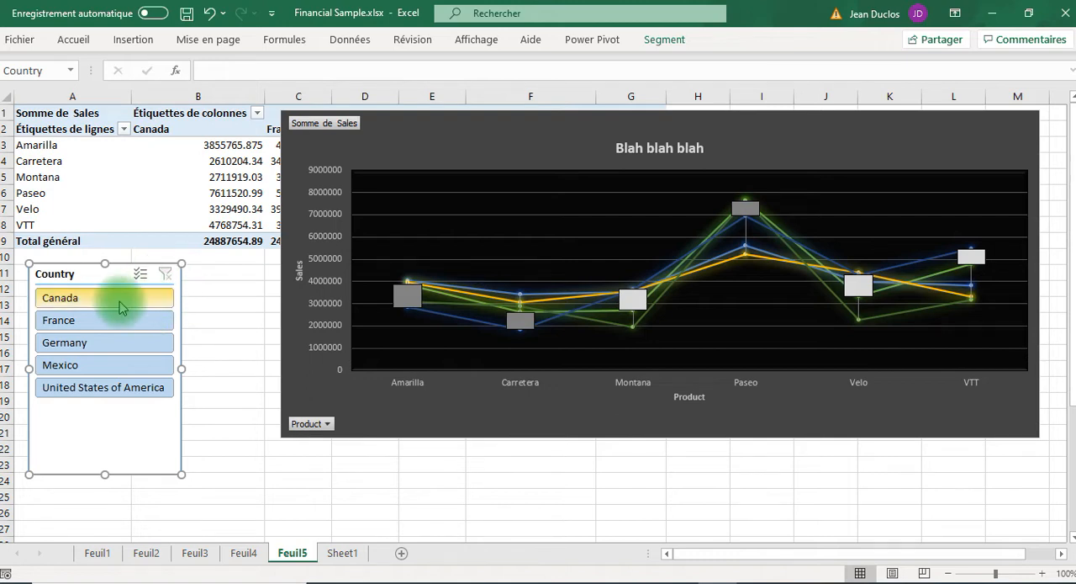
click(120, 308)
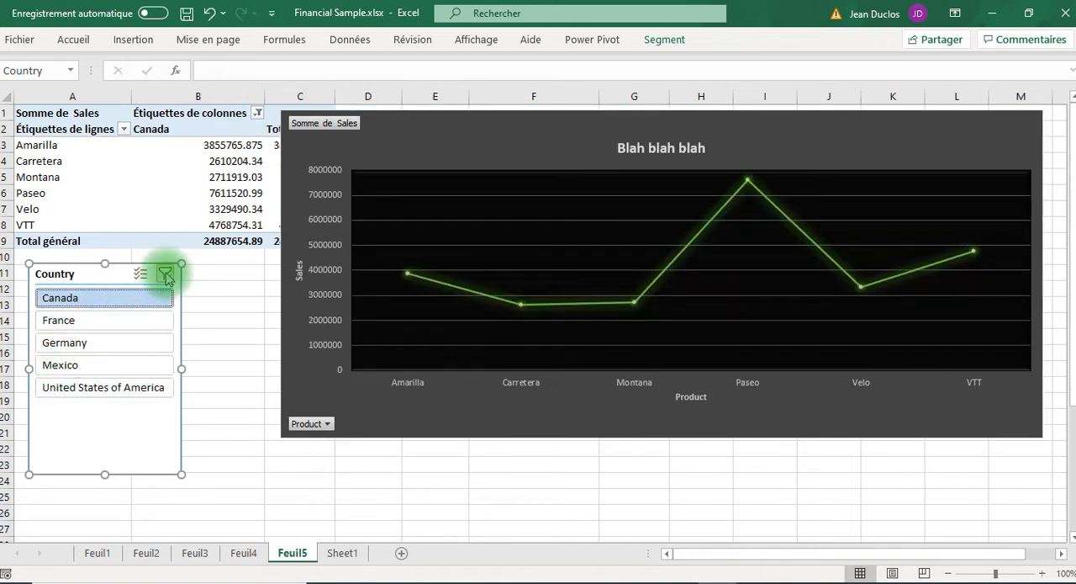
click(165, 273)
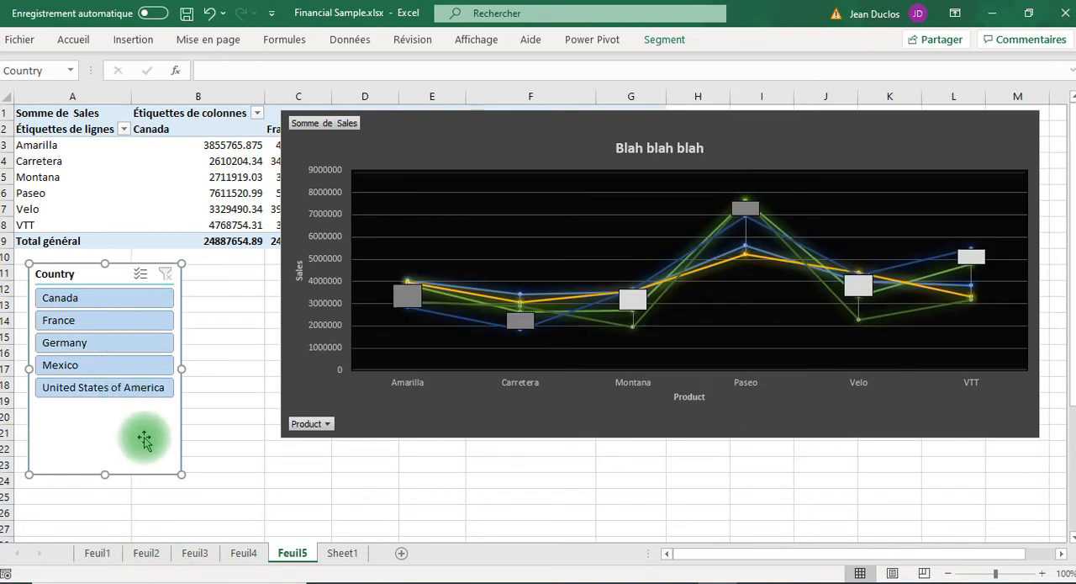
Switch the Country slicer from United States of America to Mexico and finally to Germany only
click(55, 388)
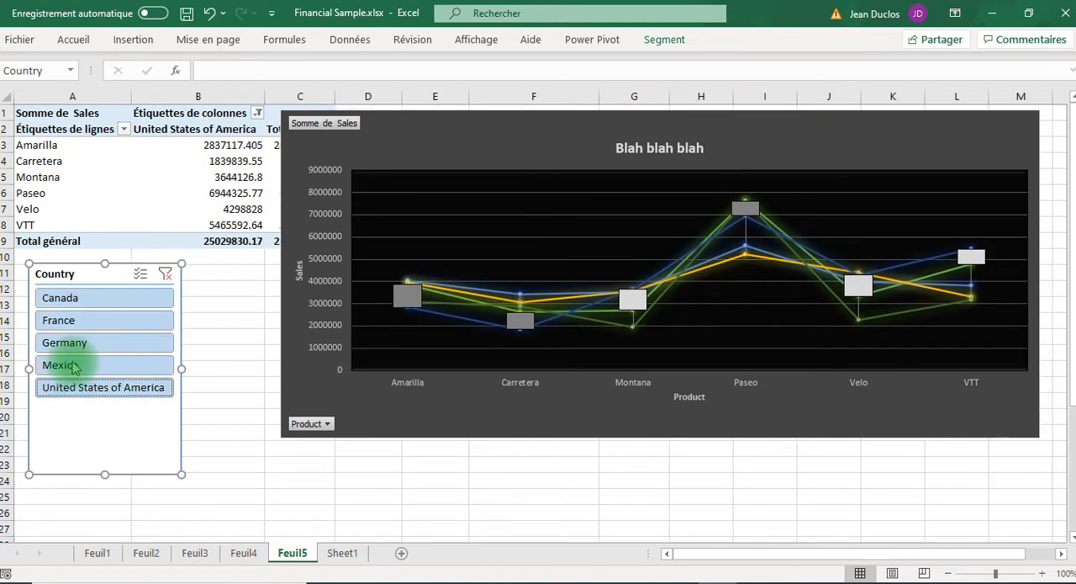
click(56, 364)
click(76, 343)
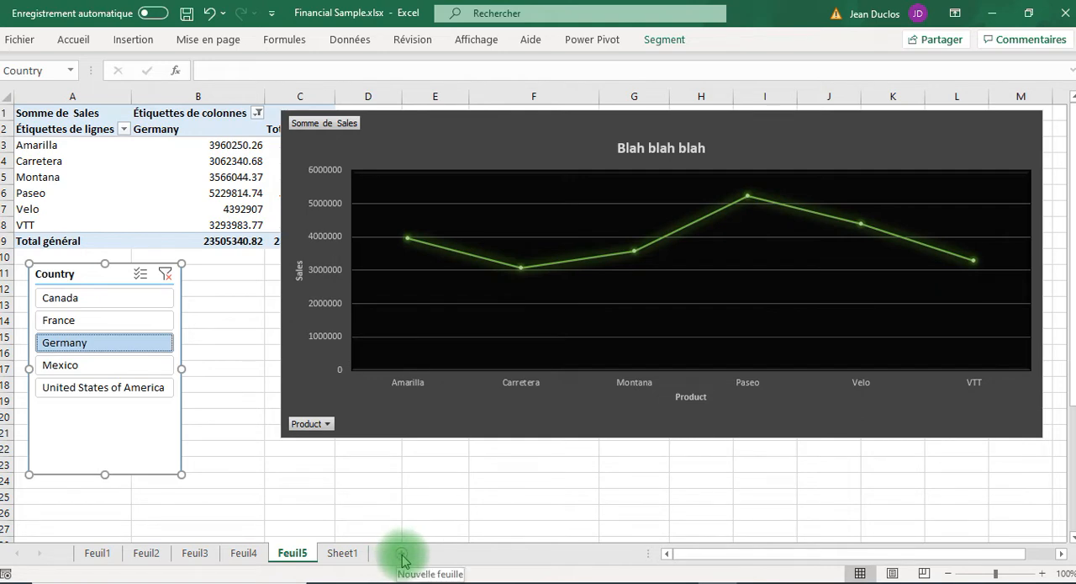
Create a combined pivot chart and pivot table on a new sheet from the Sheet1 data
click(341, 553)
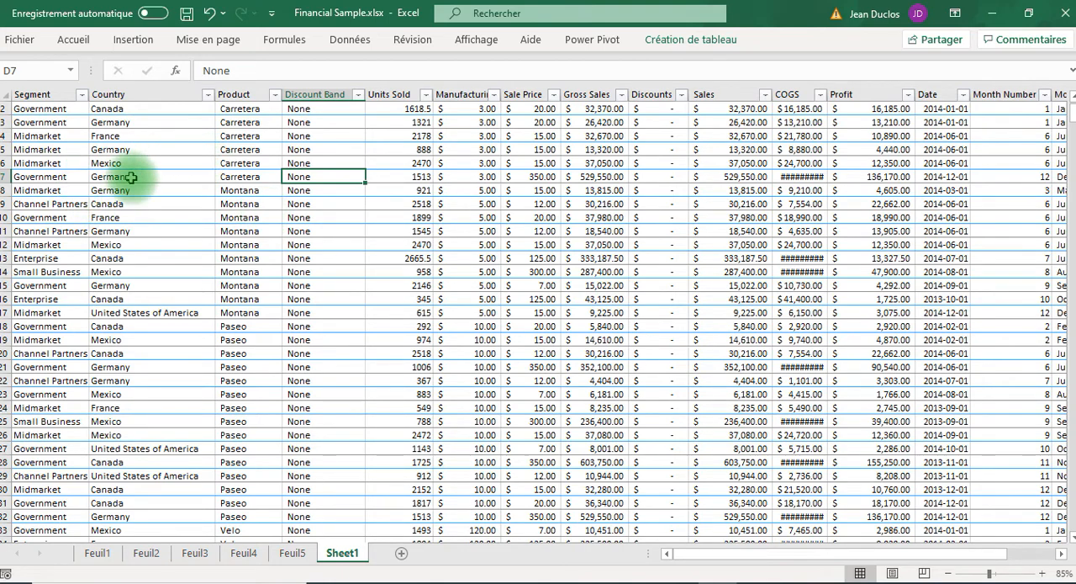
click(132, 42)
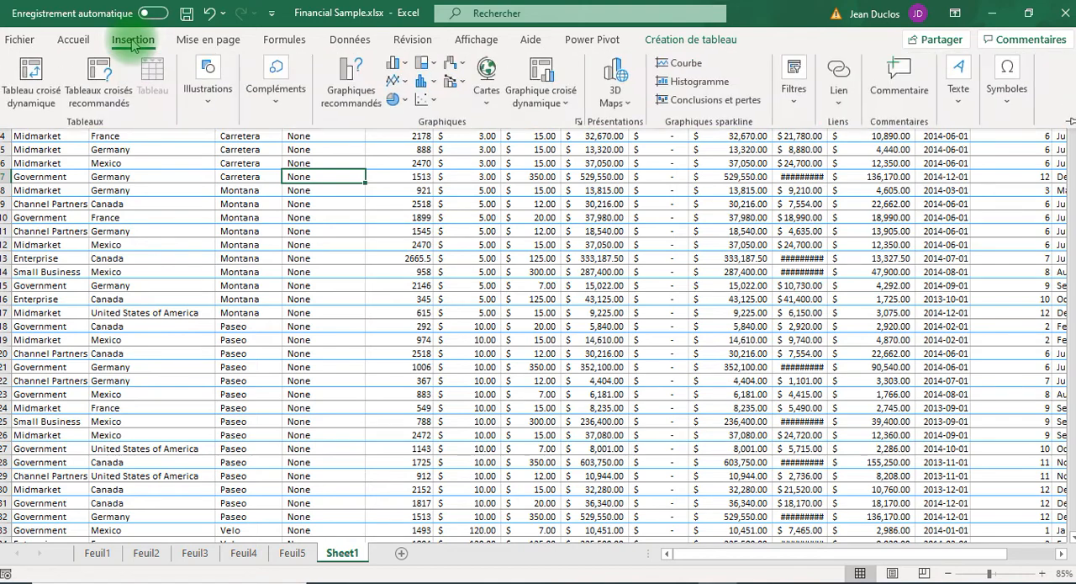
click(536, 89)
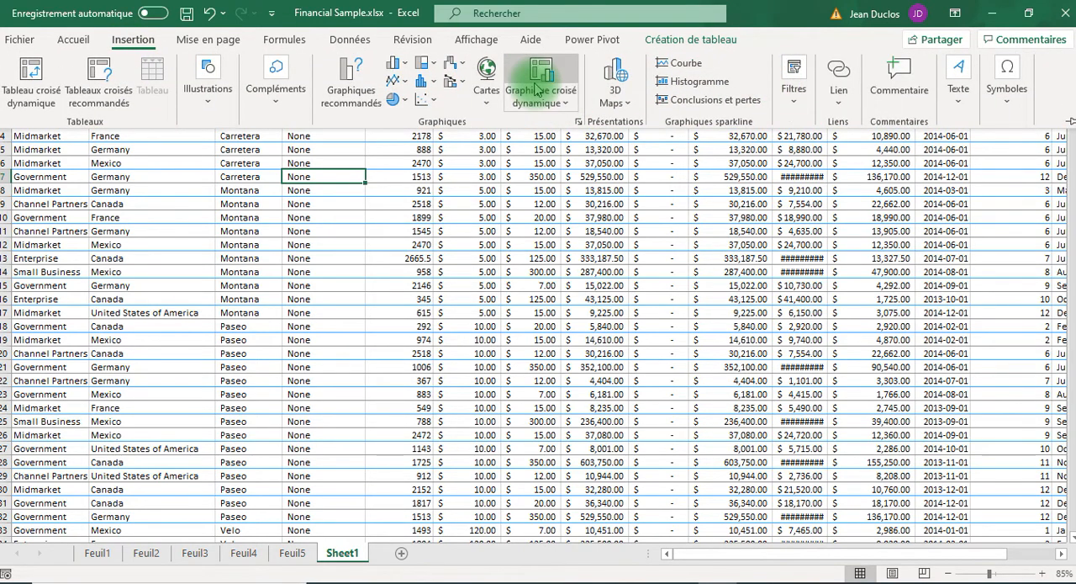
click(539, 90)
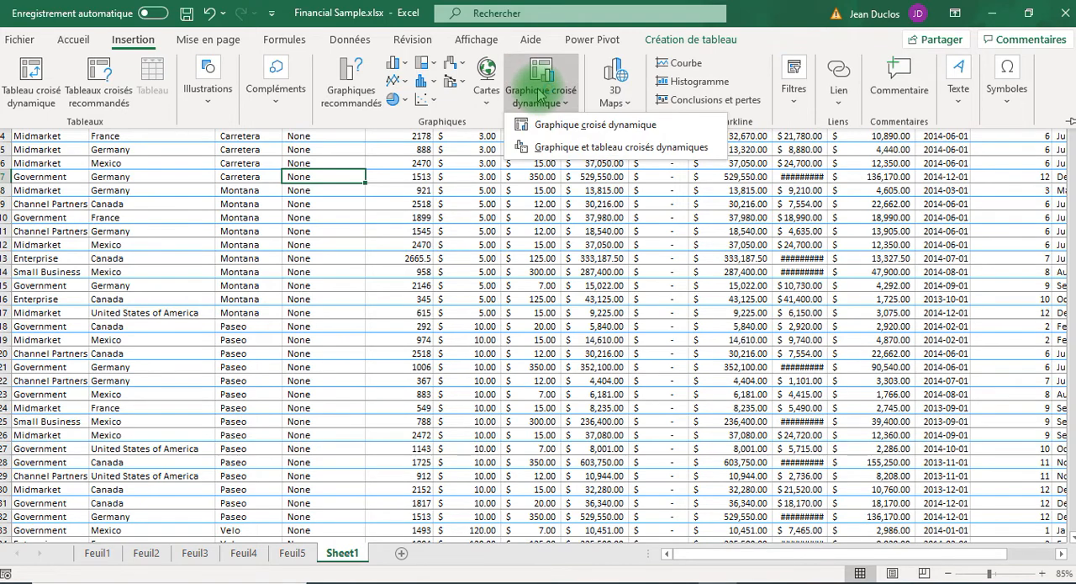
click(562, 146)
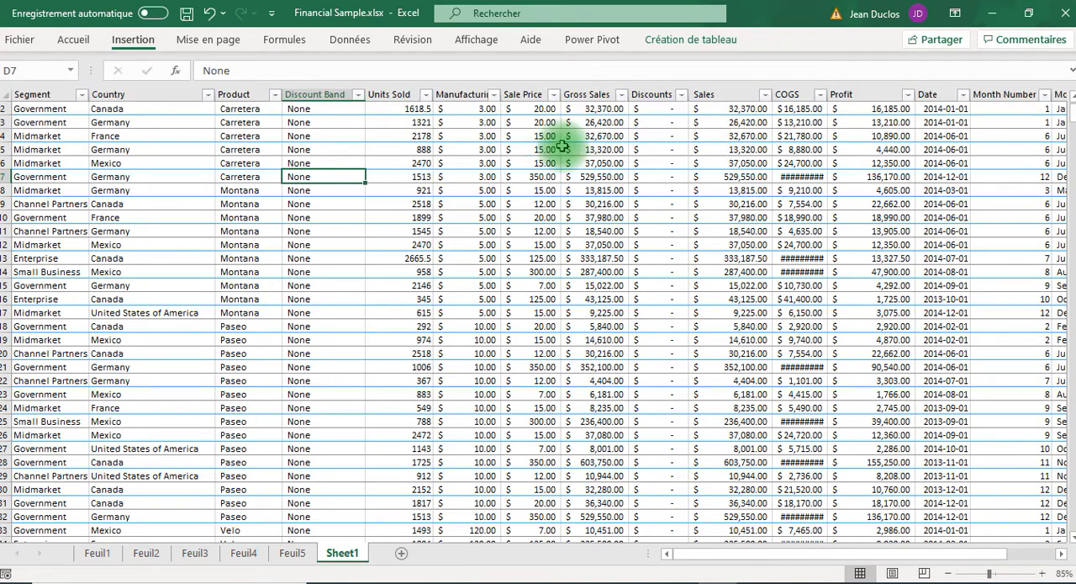
click(561, 413)
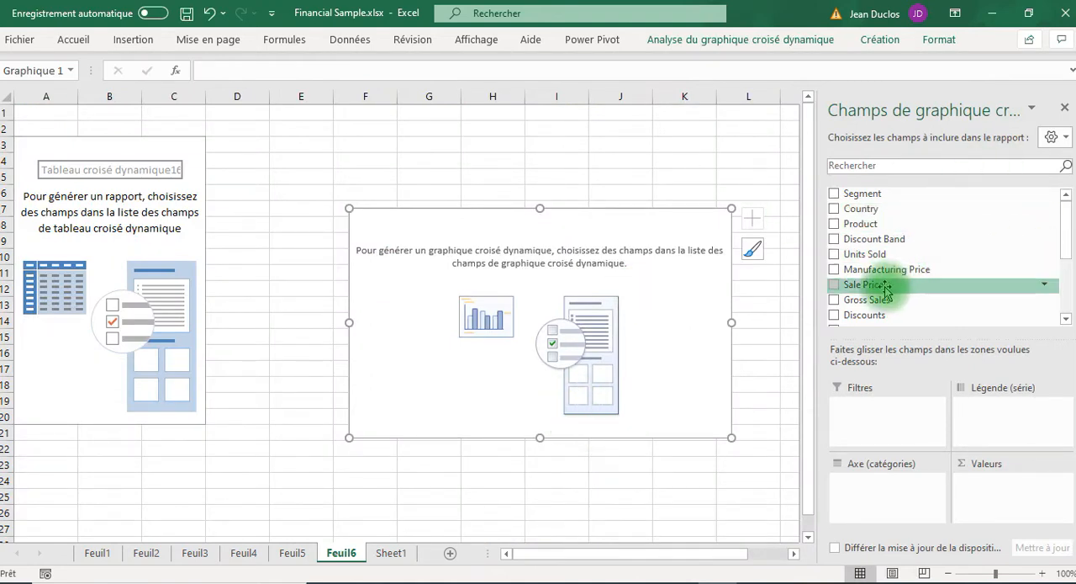
Place Country on the new pivot chart's category axis and Sales in its values
drag(889, 209, 876, 490)
scroll(916, 269, down, 2)
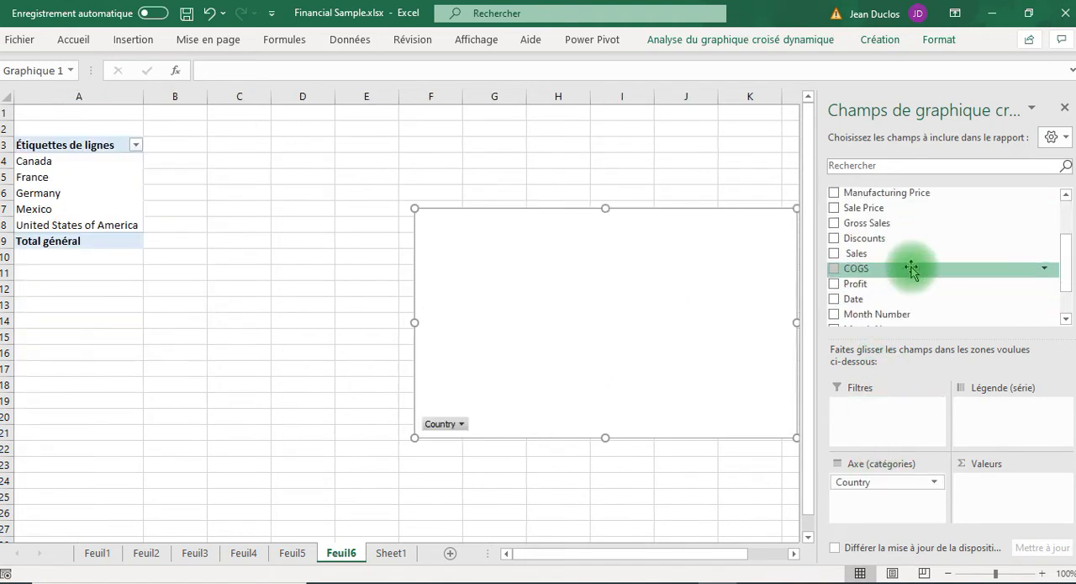
drag(907, 253, 992, 492)
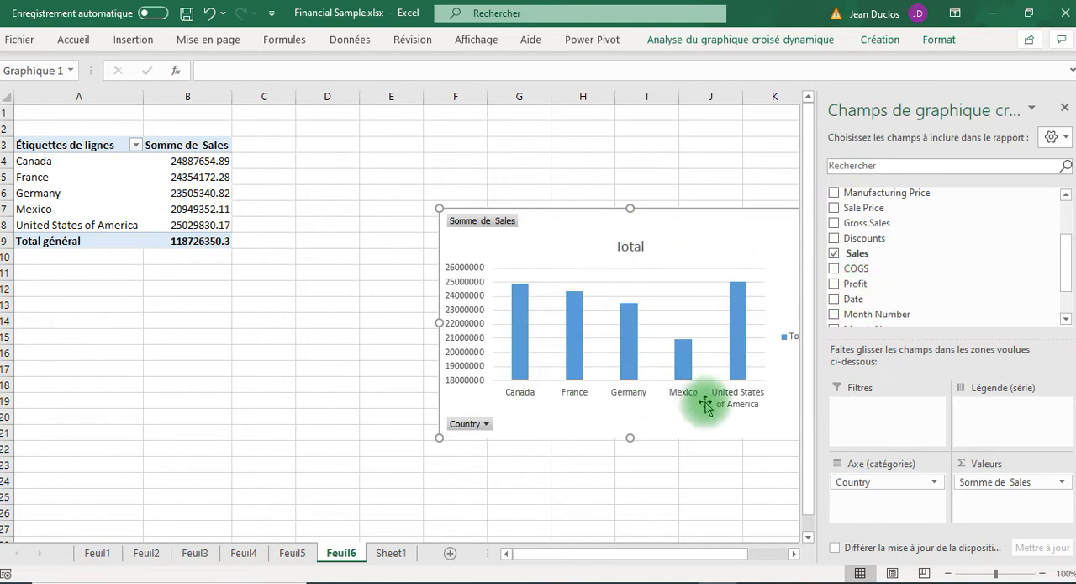
Try to change the new pivot chart's type to the Carte choroplèthe map
click(880, 42)
click(906, 98)
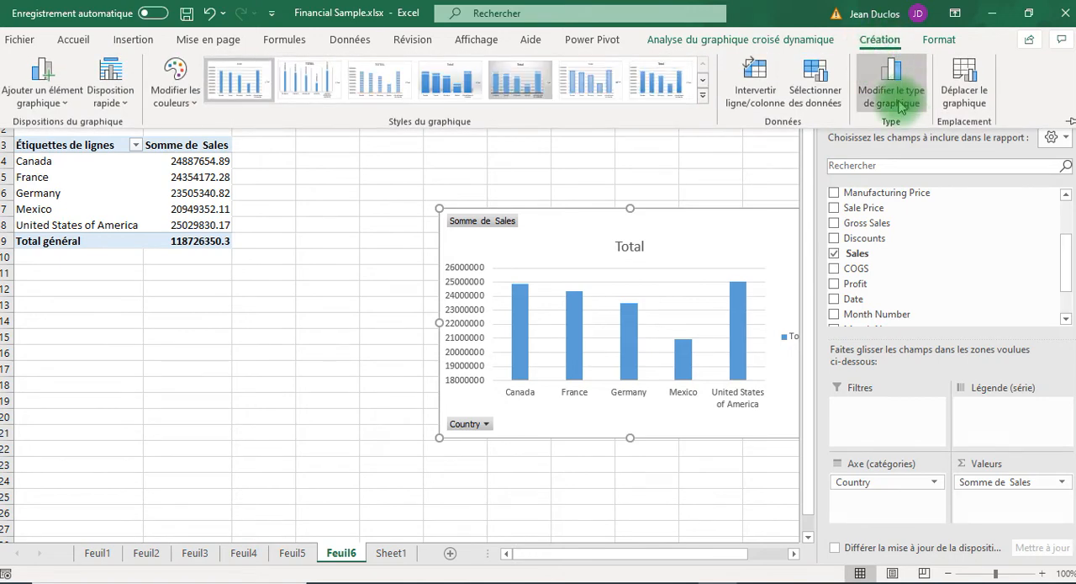
click(896, 97)
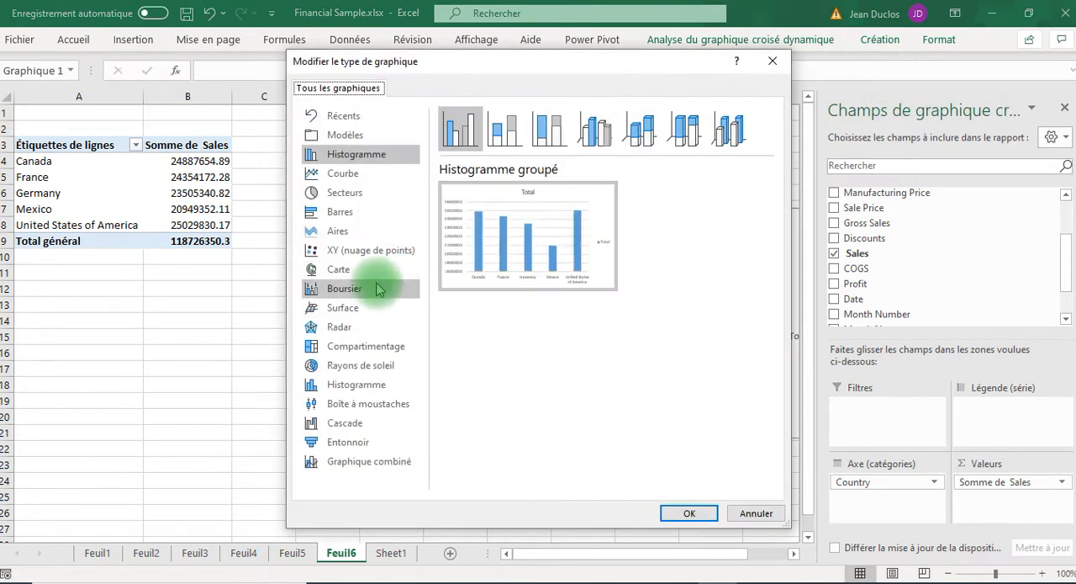
click(340, 270)
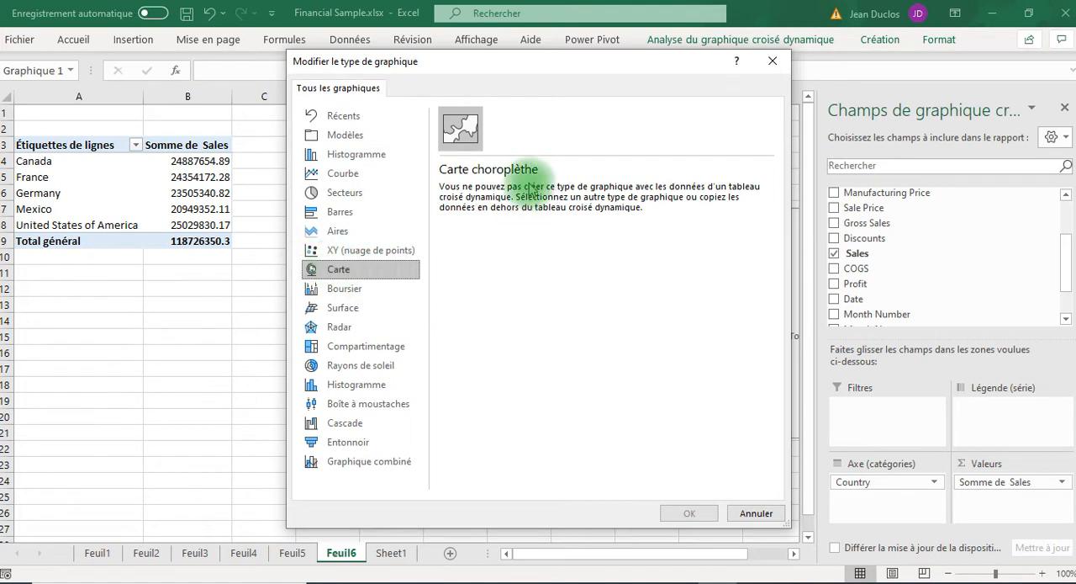
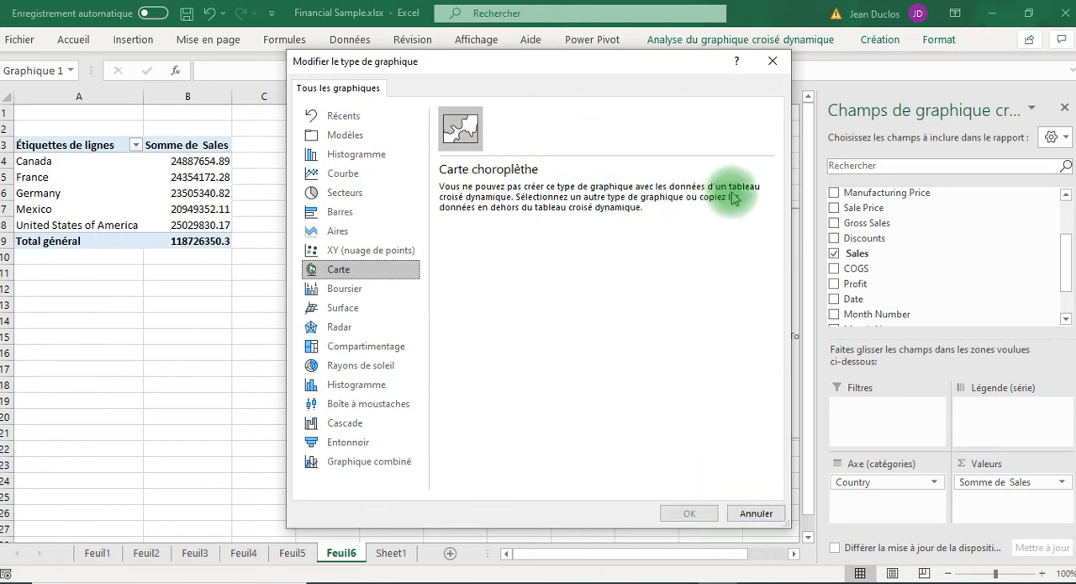
Turn off the Feuil6 pivot table's grand totals for both rows and columns
click(772, 61)
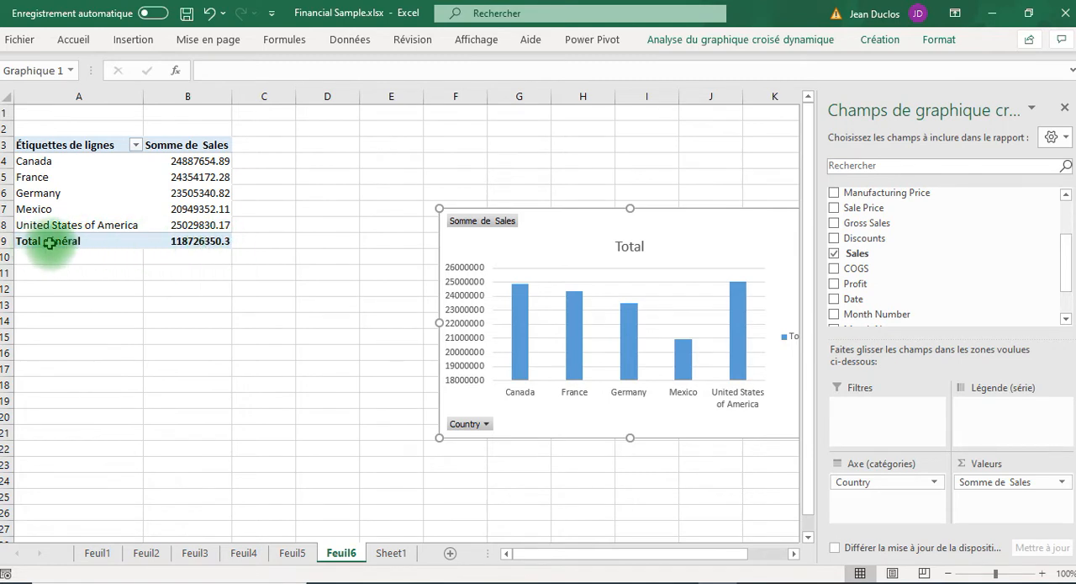
mouse_move(161, 246)
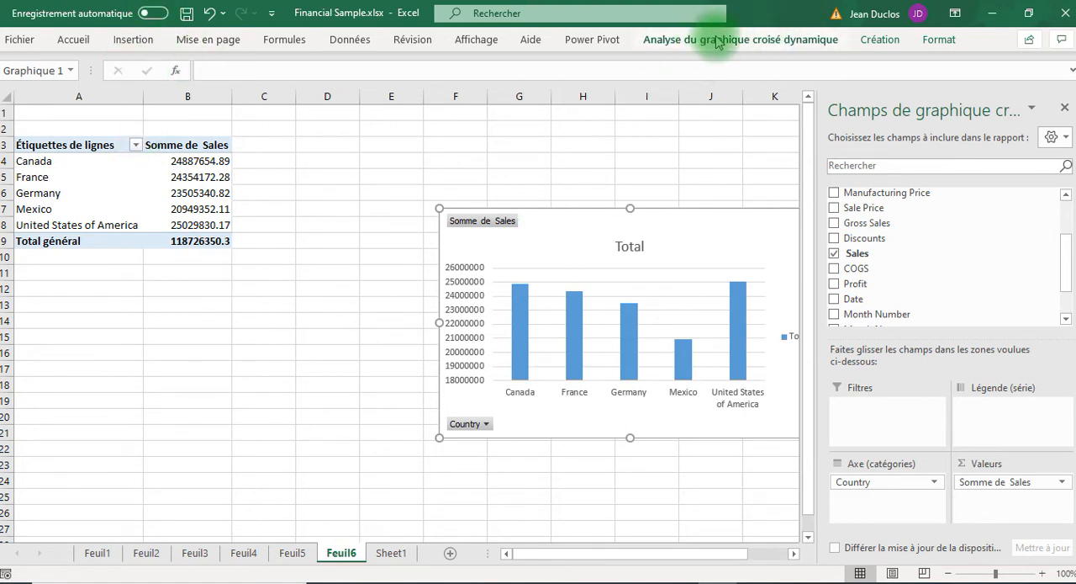
click(206, 193)
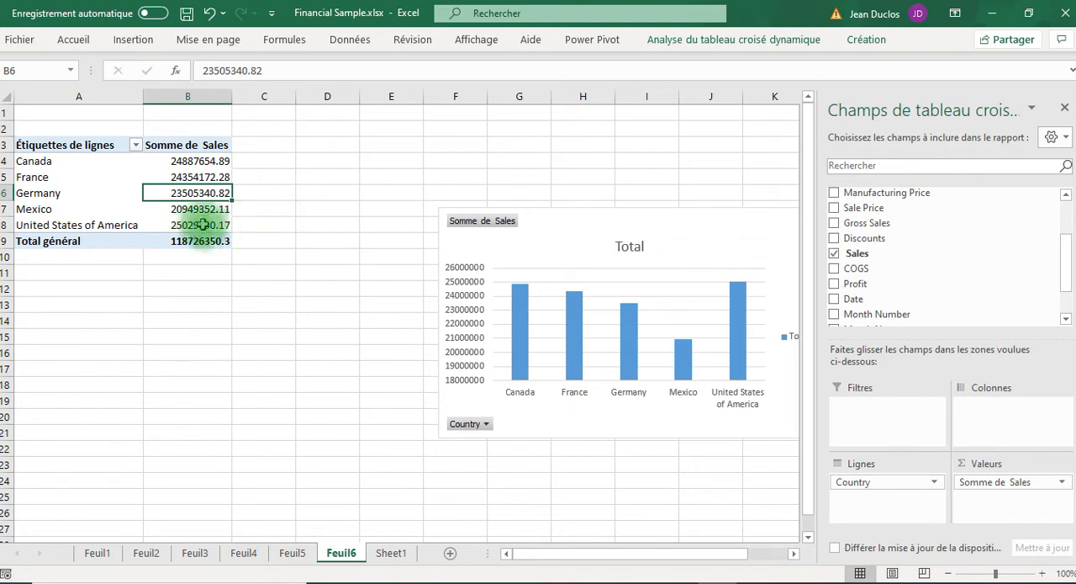
click(703, 42)
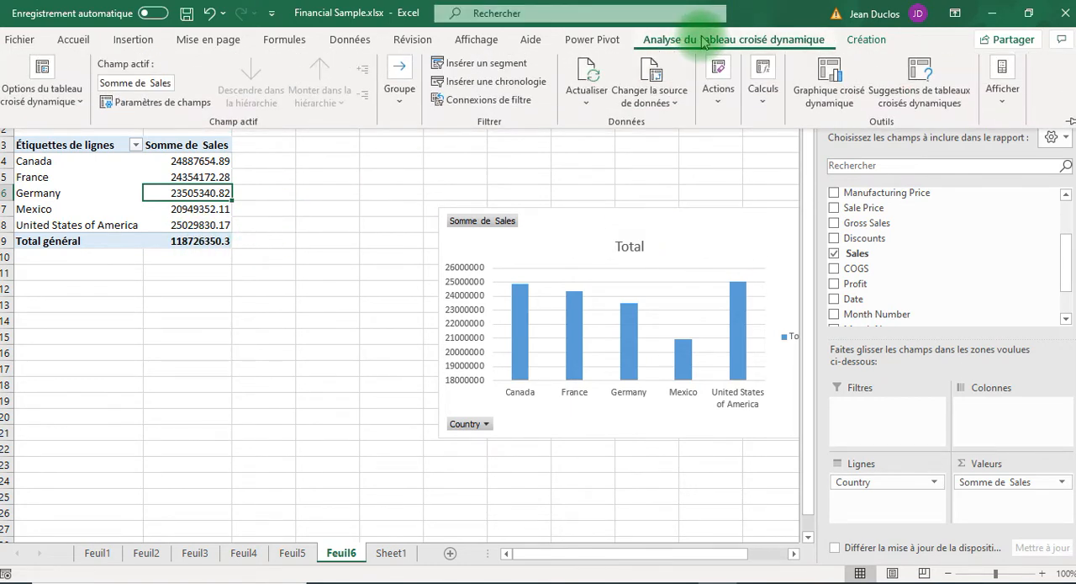
click(861, 39)
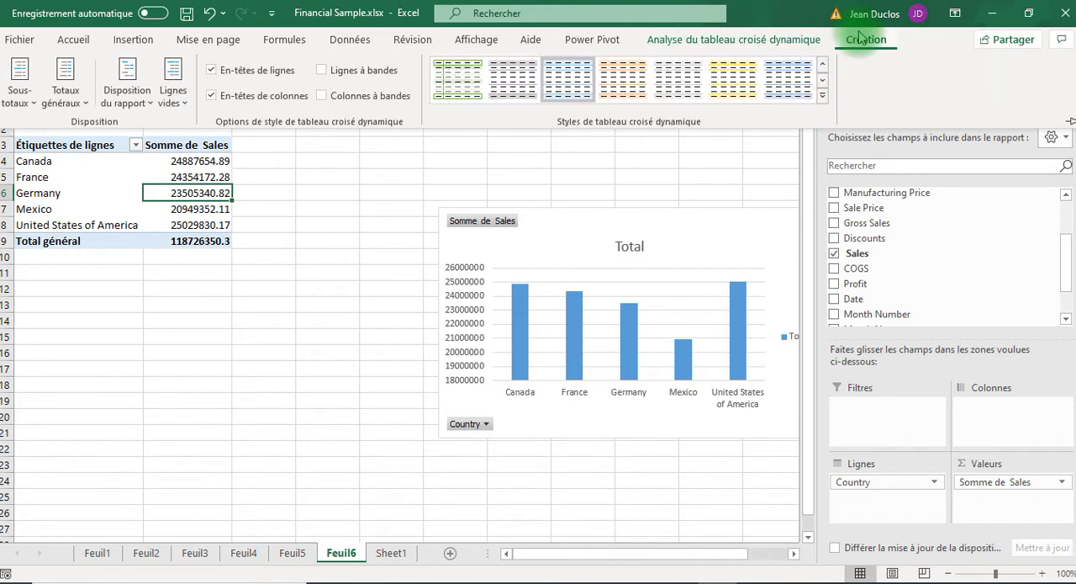
click(78, 103)
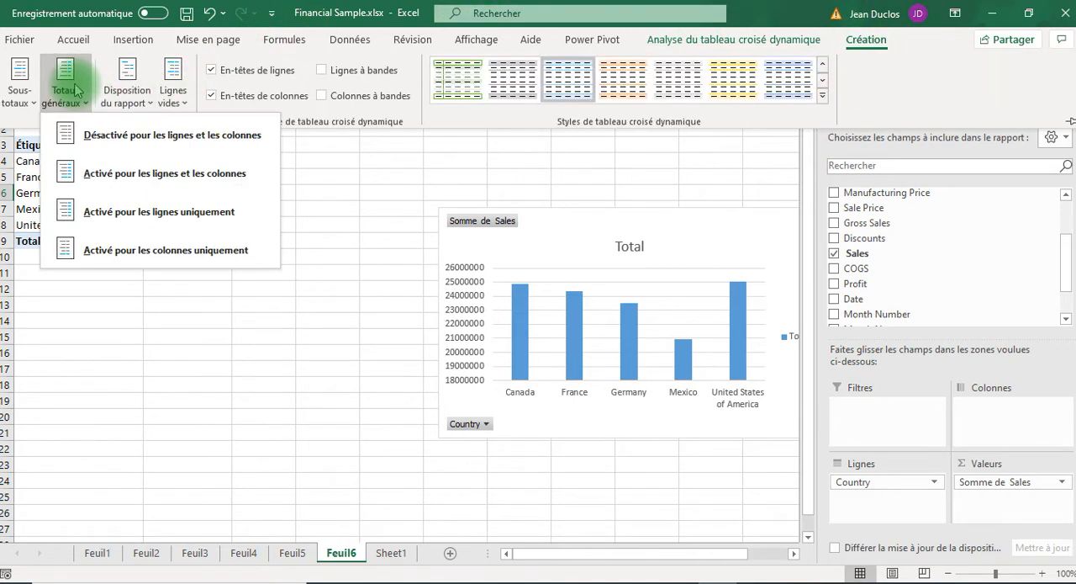
click(150, 139)
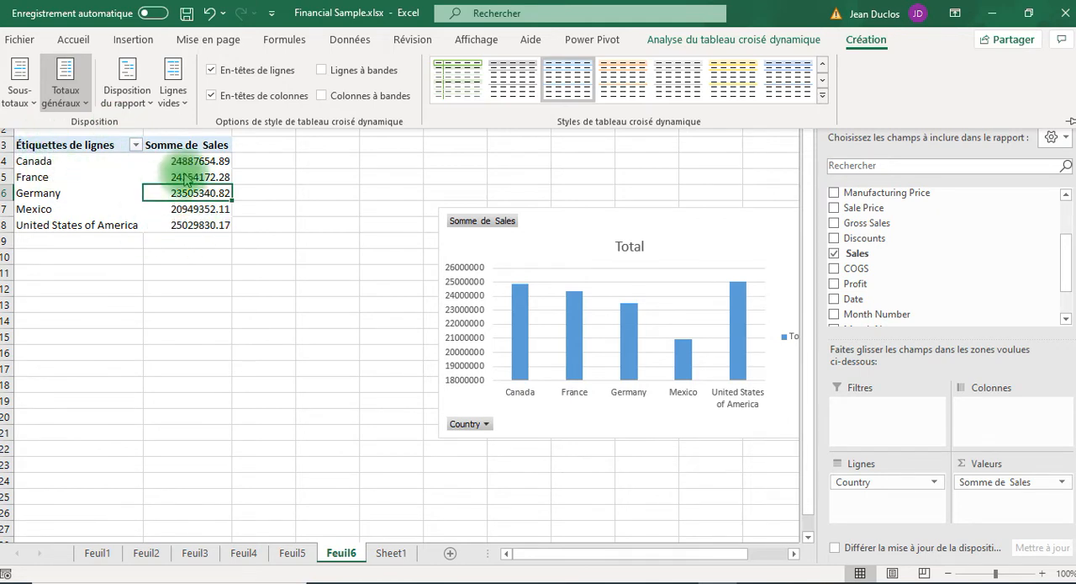
Copy the pivot table range A3:B8 and paste it as values only starting at cell A13
click(57, 150)
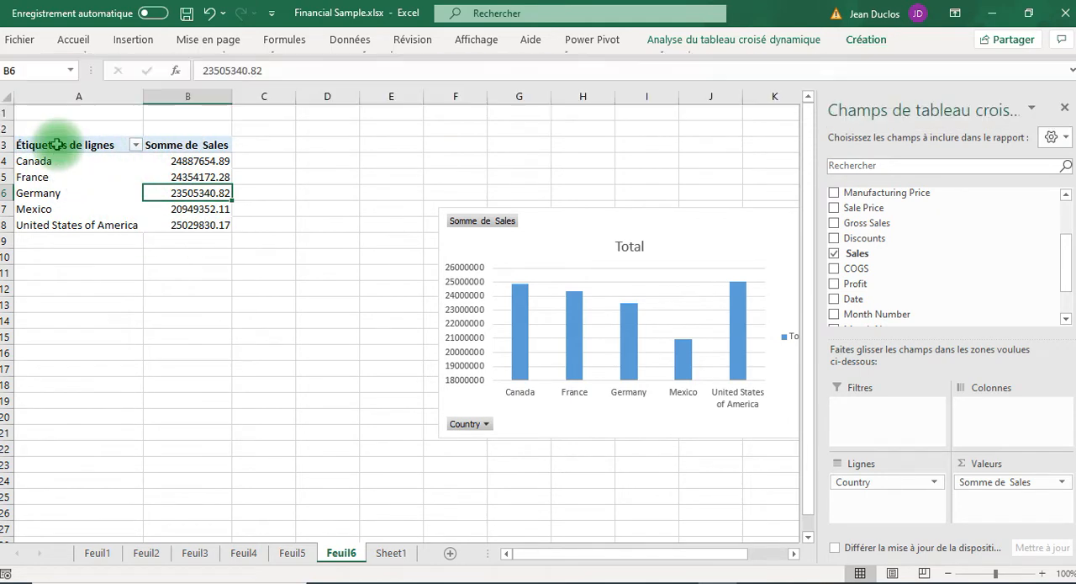
drag(57, 149, 196, 226)
key(ctrl+c)
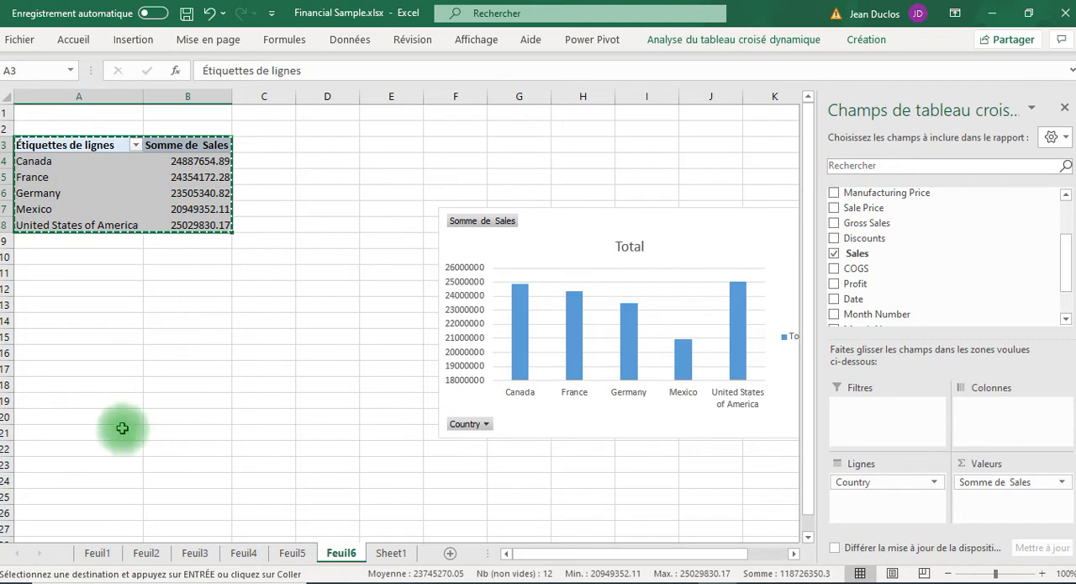
click(49, 303)
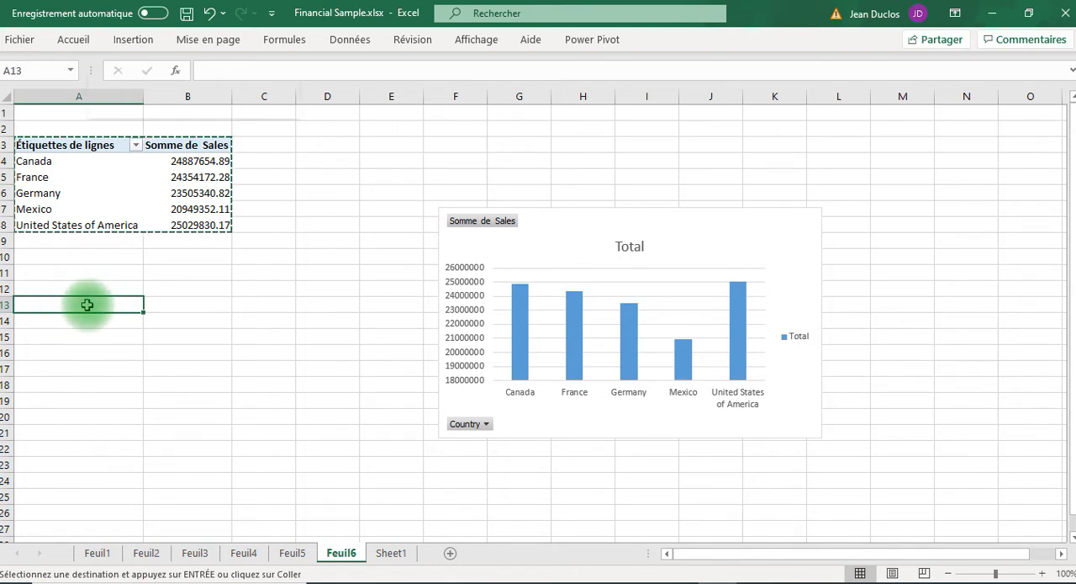
right_click(88, 304)
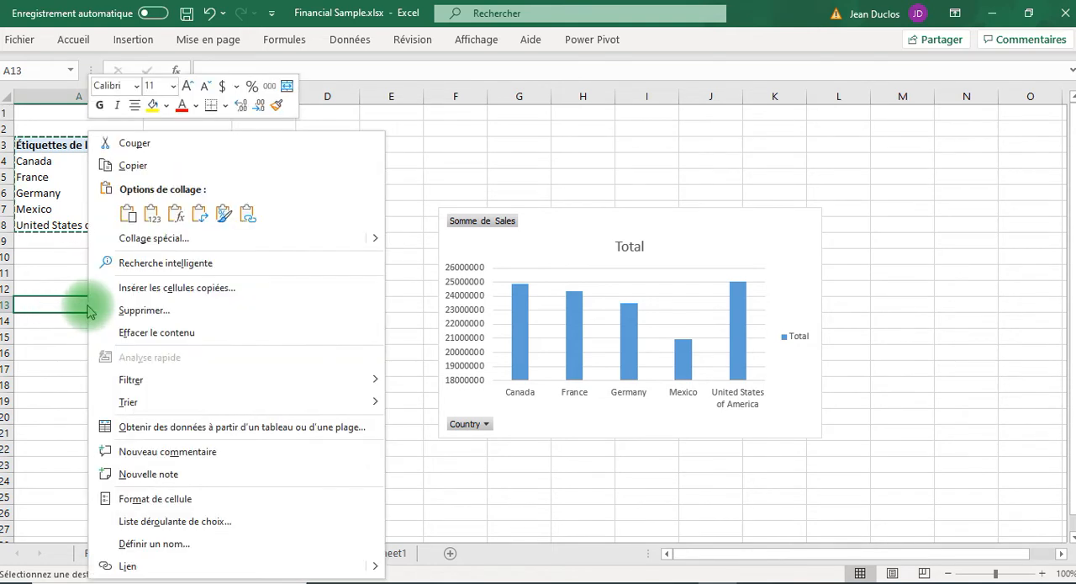
click(151, 215)
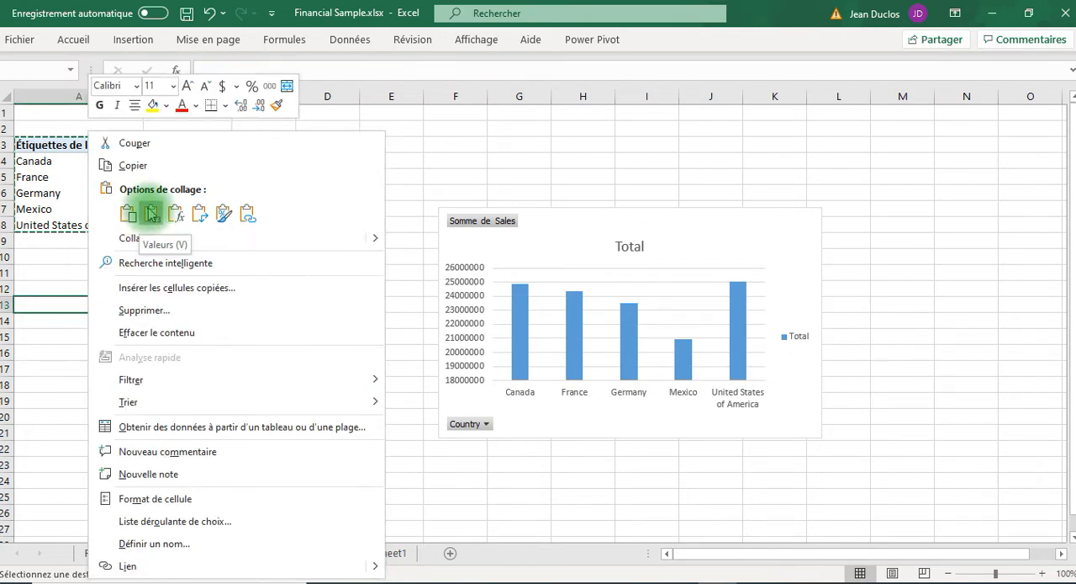
click(152, 216)
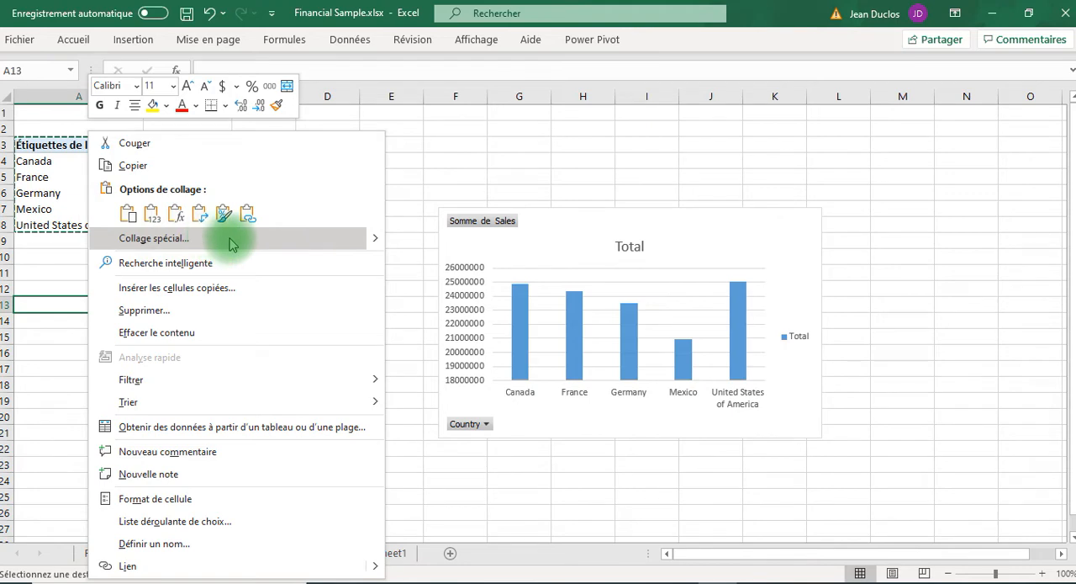
click(162, 241)
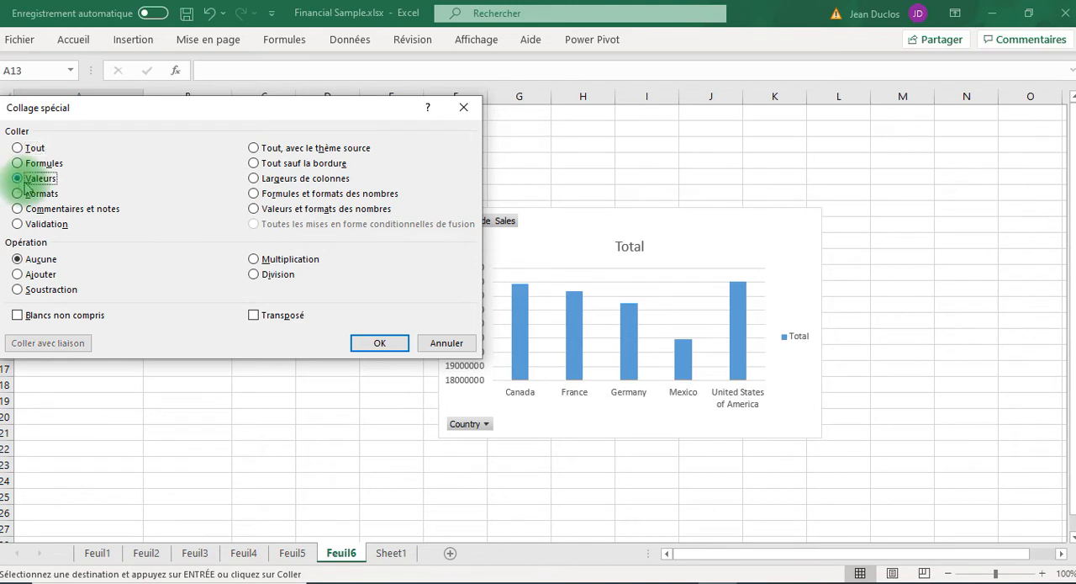
click(380, 340)
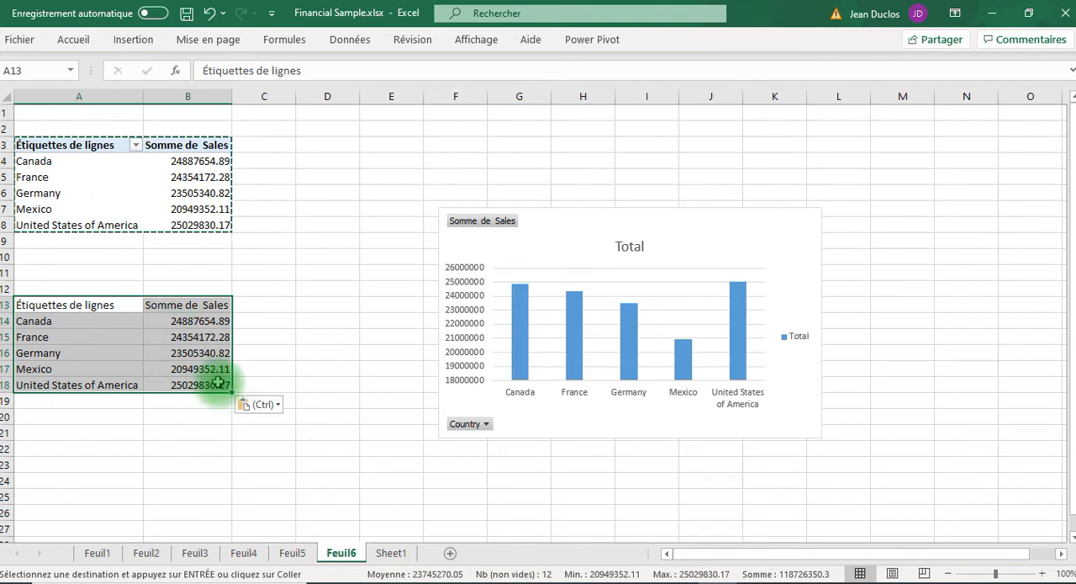
key(Escape)
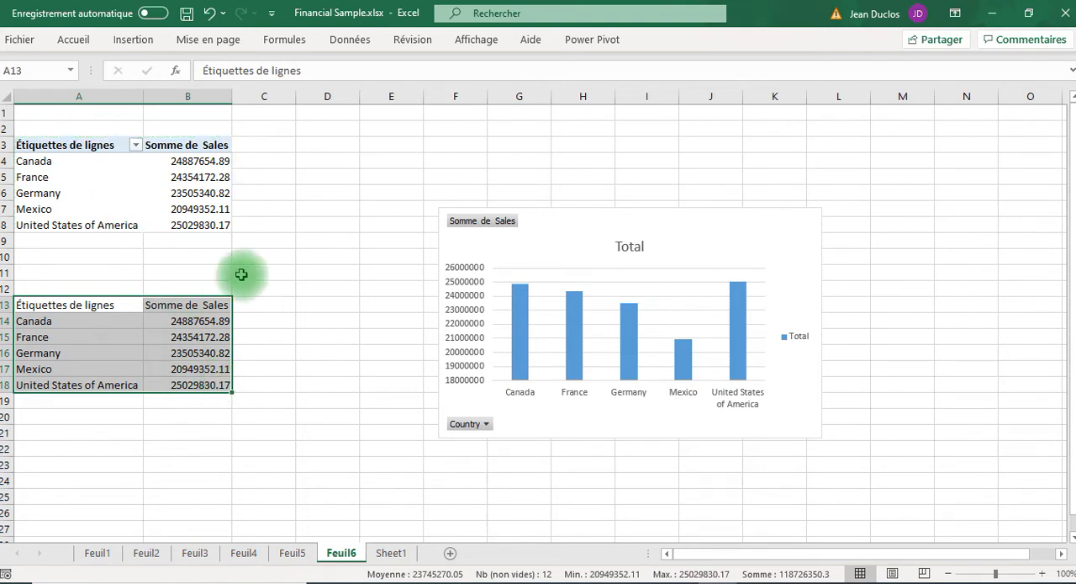
Insert a Carte choroplèthe map chart from the pasted values in A13:B18
click(202, 345)
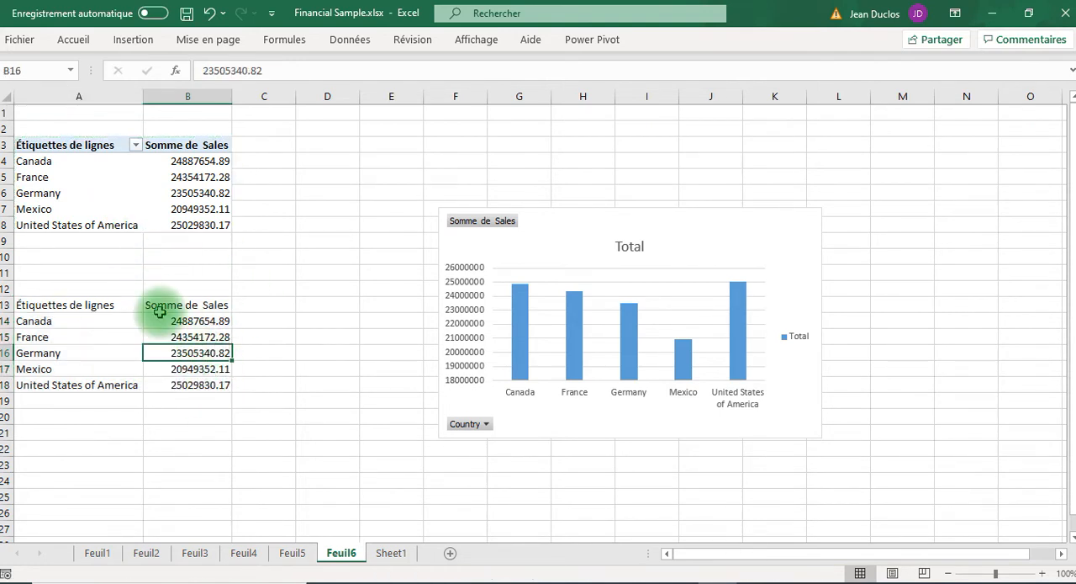
click(90, 351)
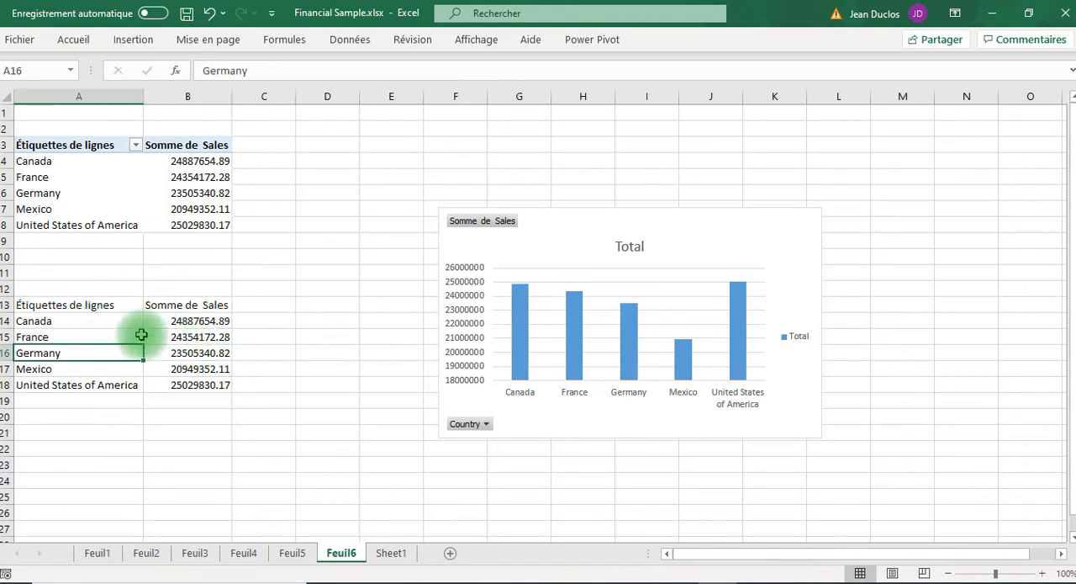
key(ctrl+a)
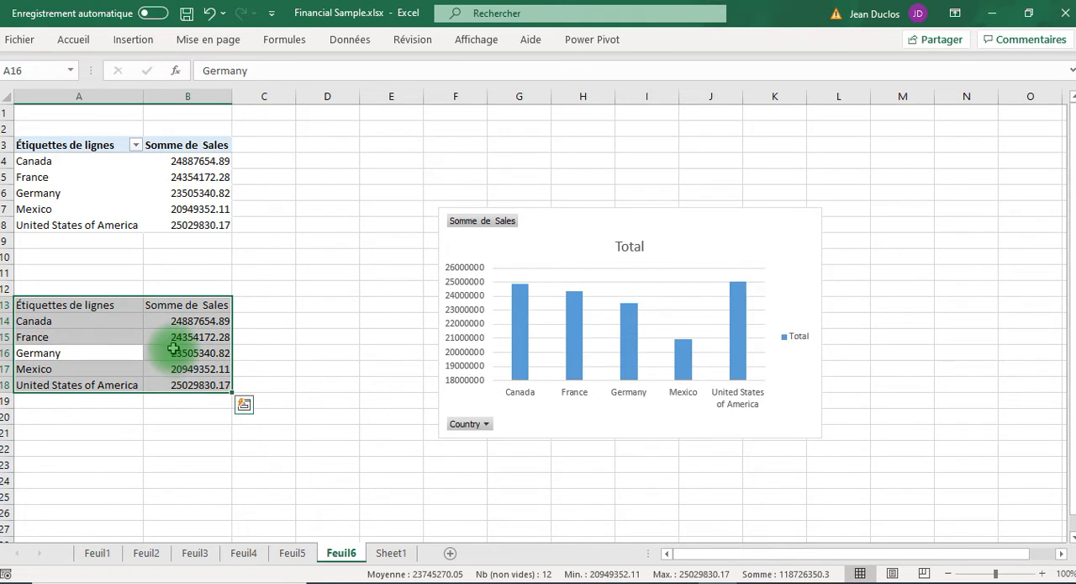
click(133, 42)
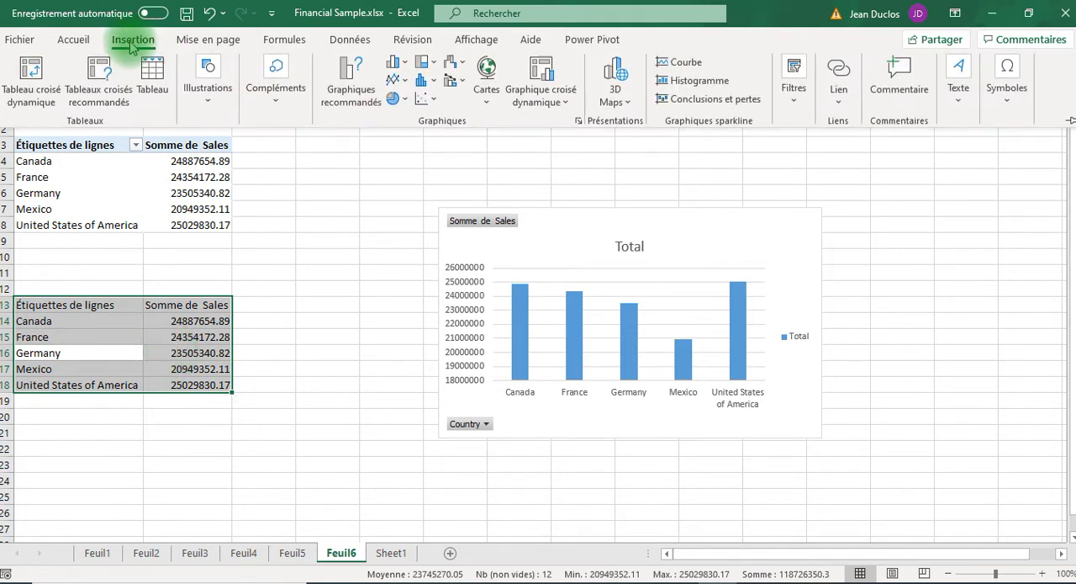
click(487, 94)
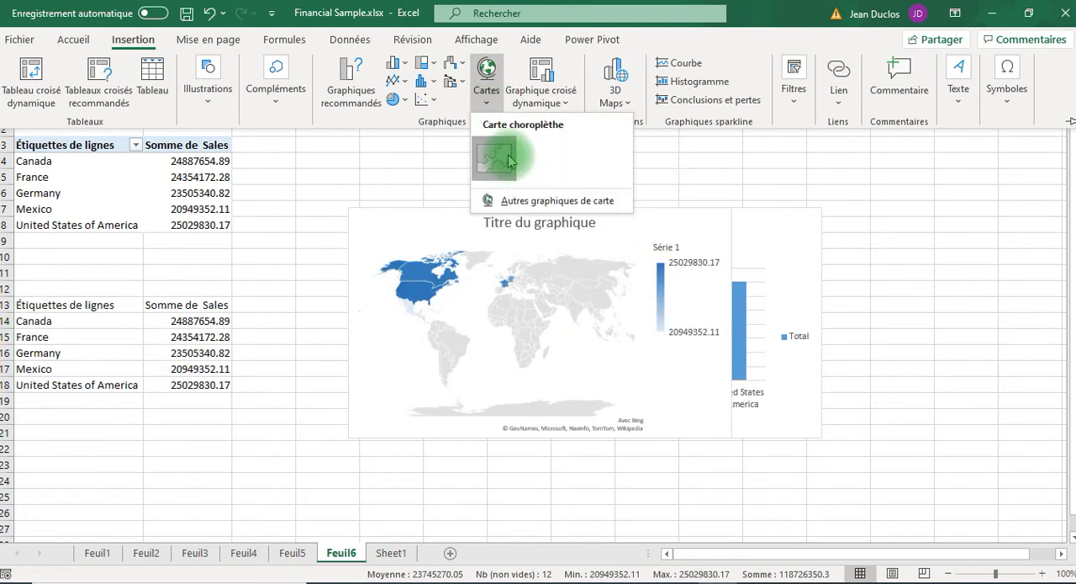
click(508, 155)
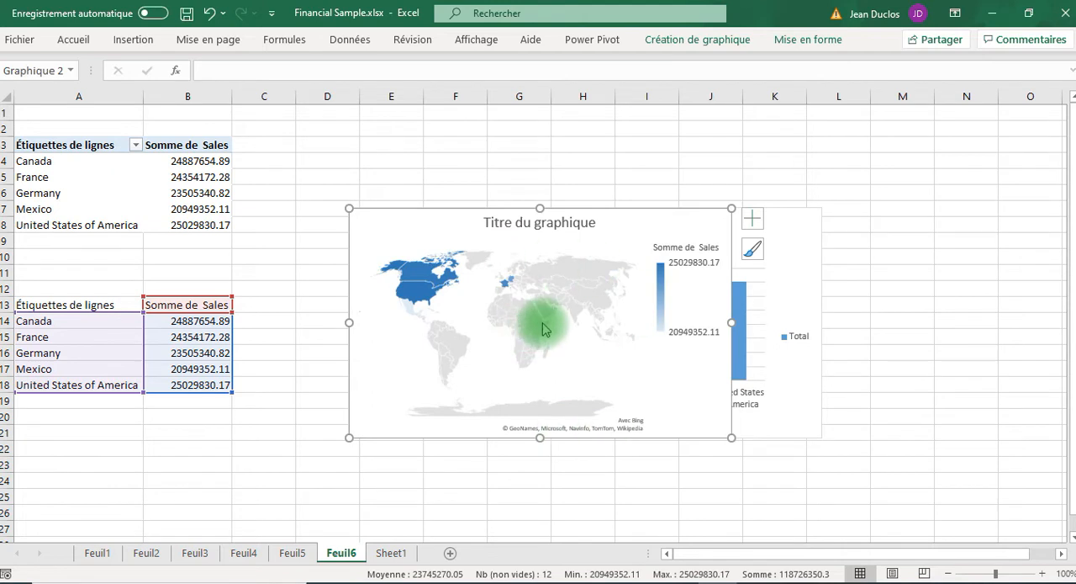
Delete the column pivot chart and place the map chart beside the two tables, clear of their data
drag(611, 226, 337, 333)
click(777, 230)
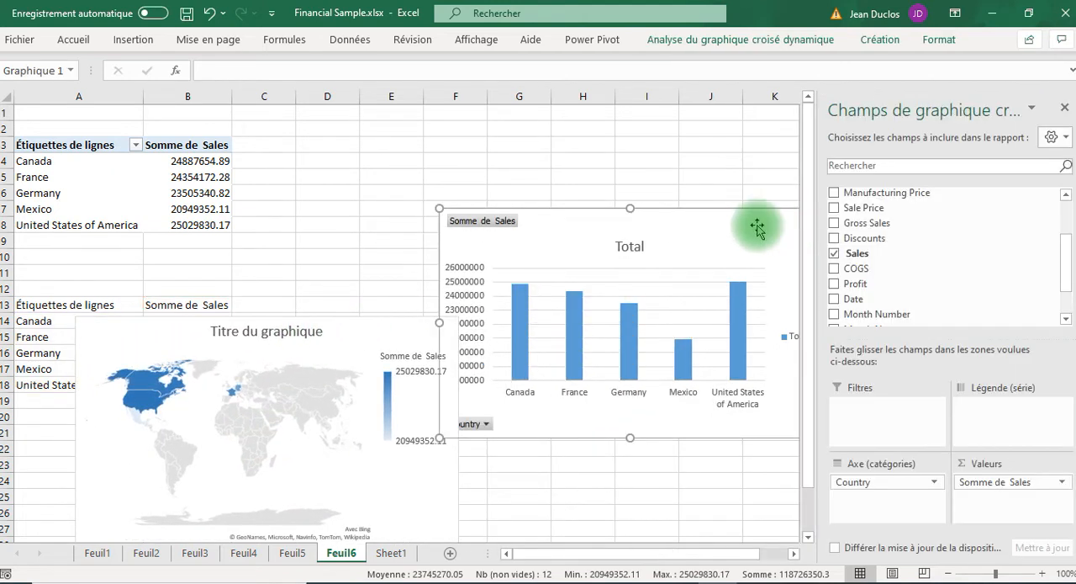
key(Delete)
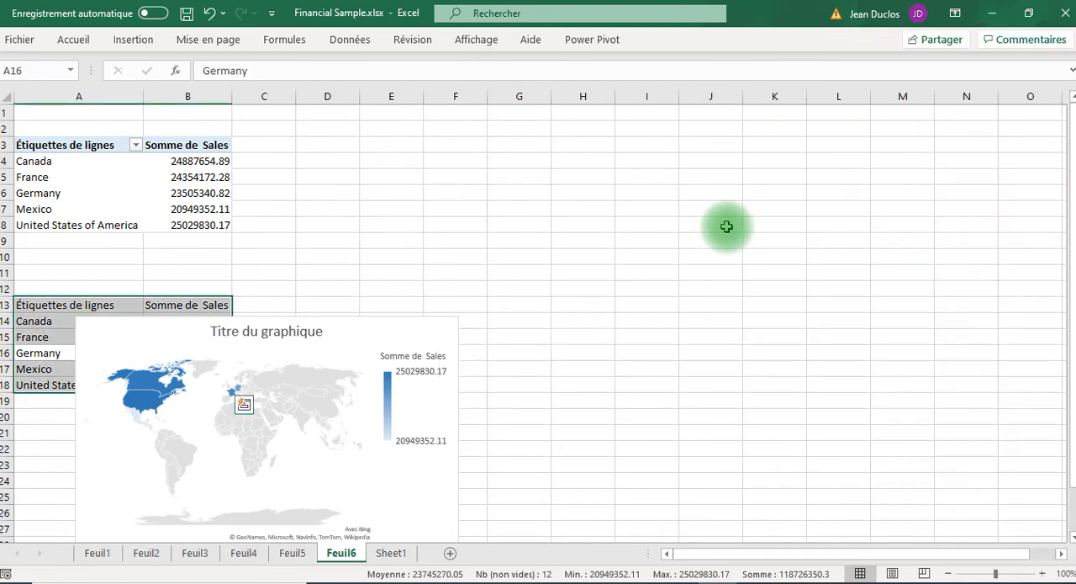
click(375, 313)
drag(377, 306, 644, 168)
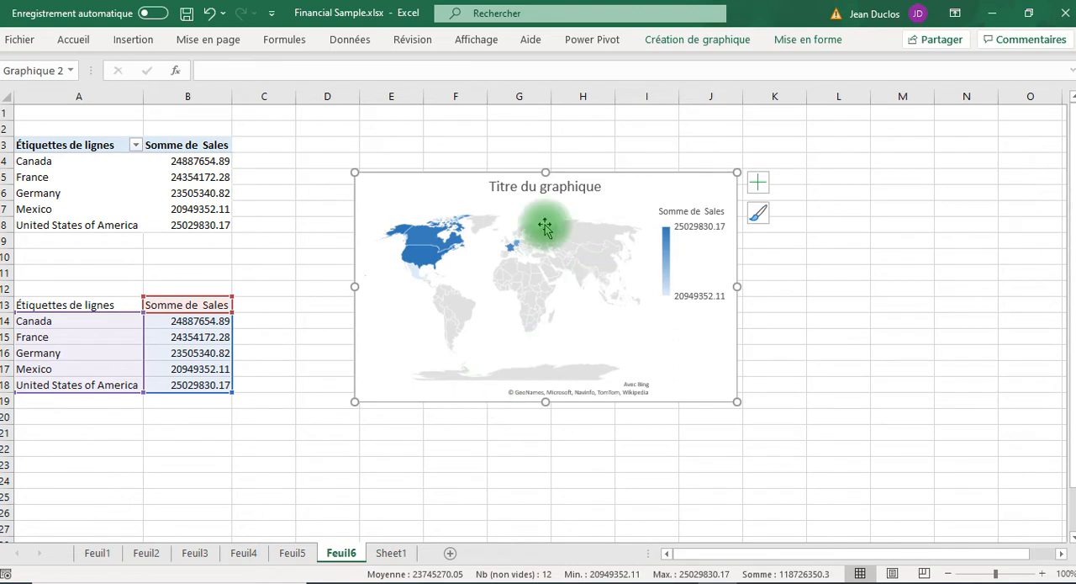
click(138, 168)
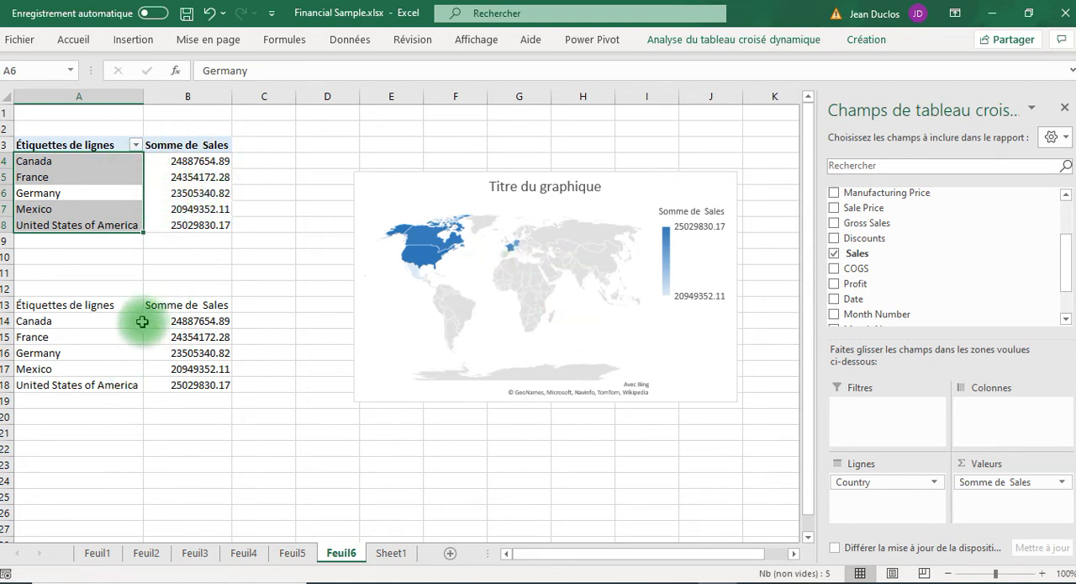
click(139, 351)
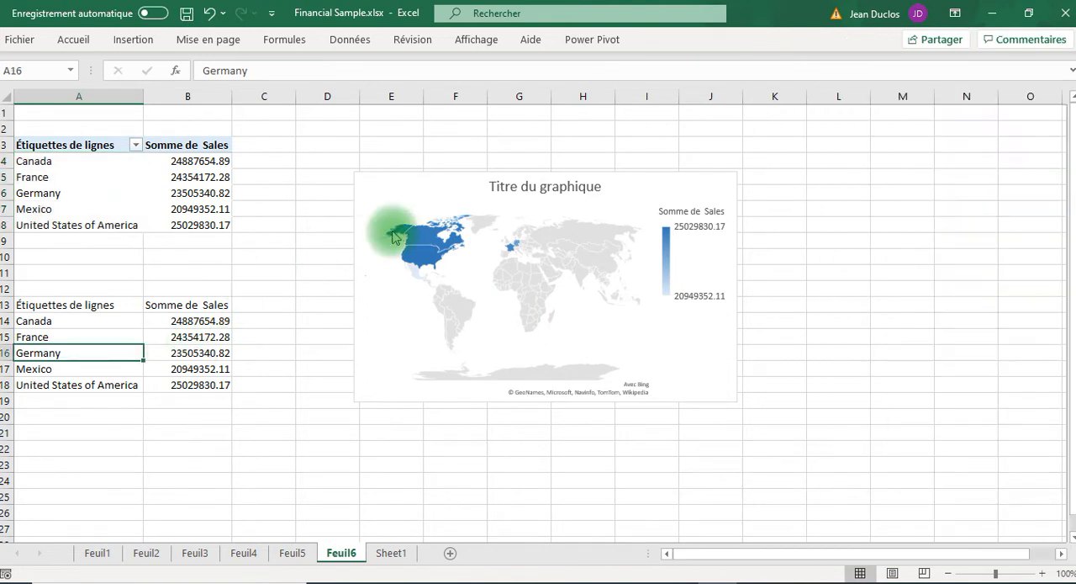
click(402, 326)
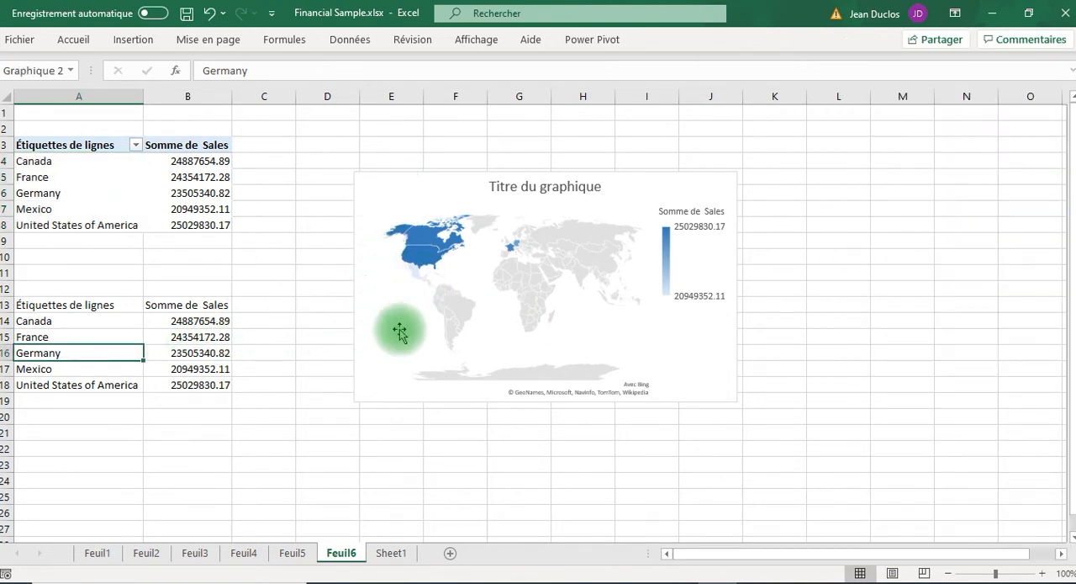
click(94, 181)
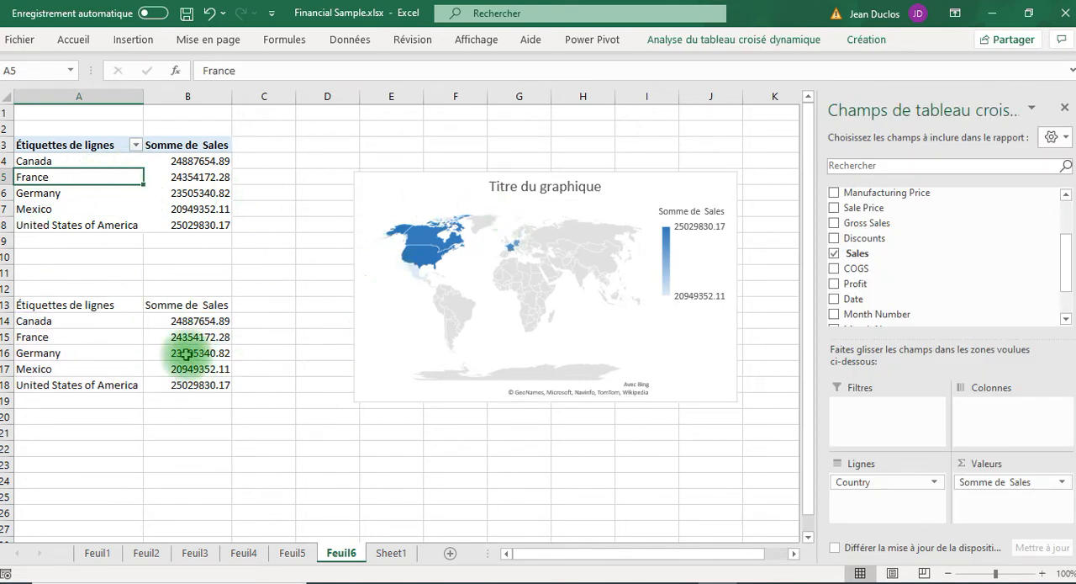
Change the map chart's data source to the pivot table range A3:B8 on Feuil6
click(420, 191)
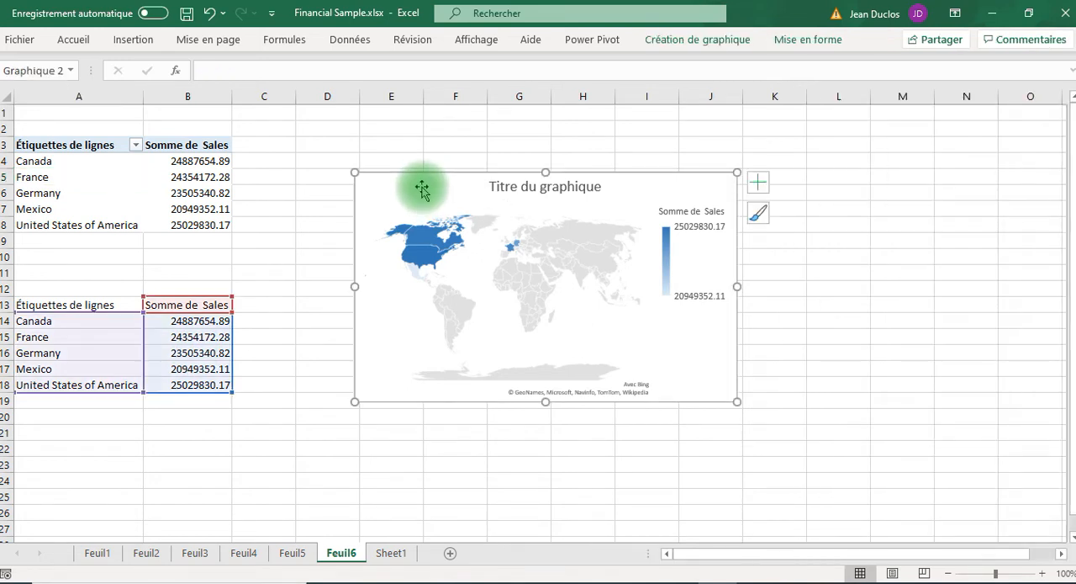
click(711, 42)
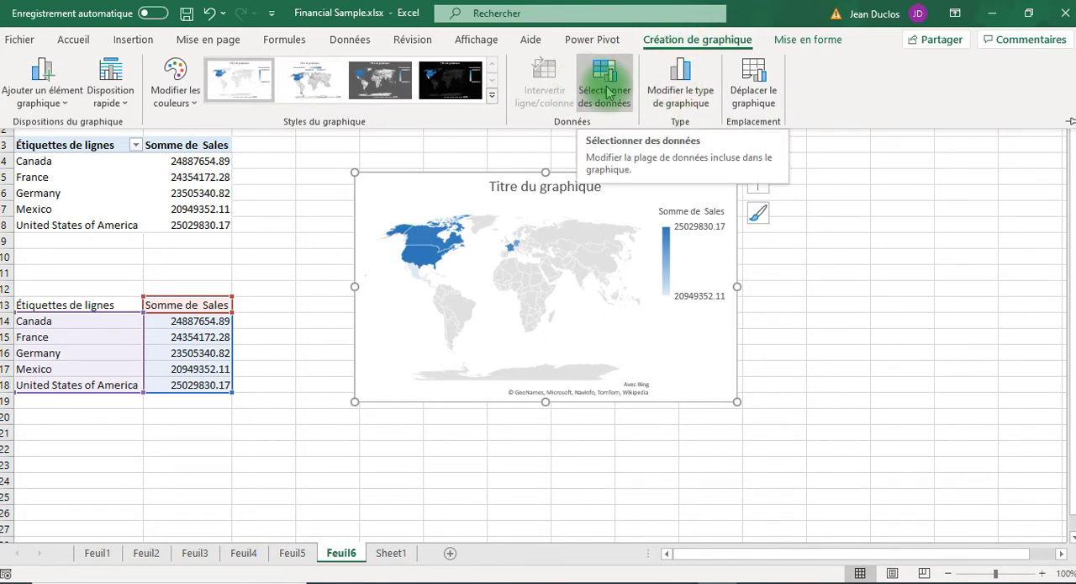
click(607, 91)
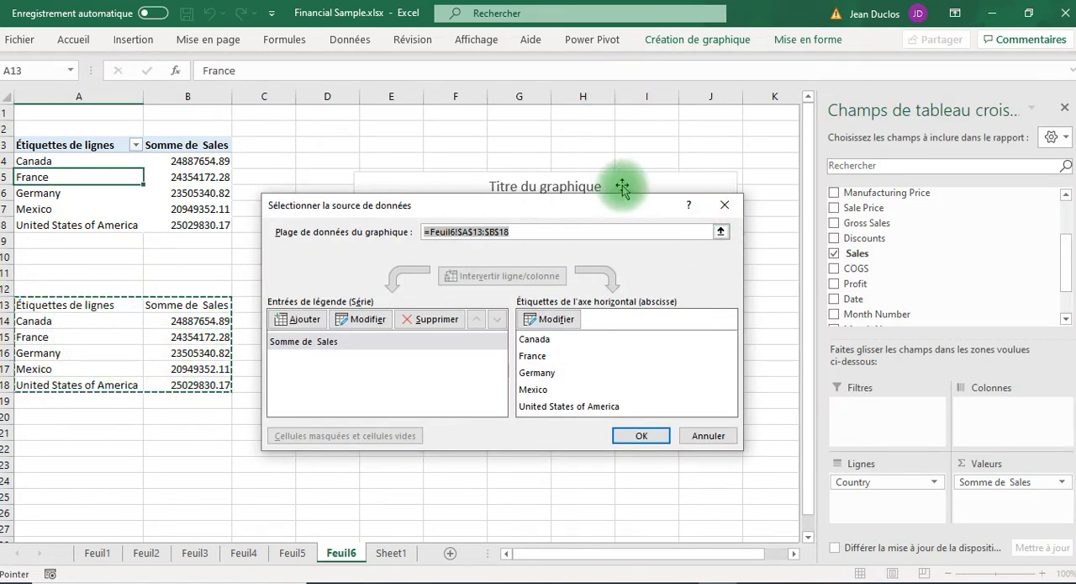
click(721, 232)
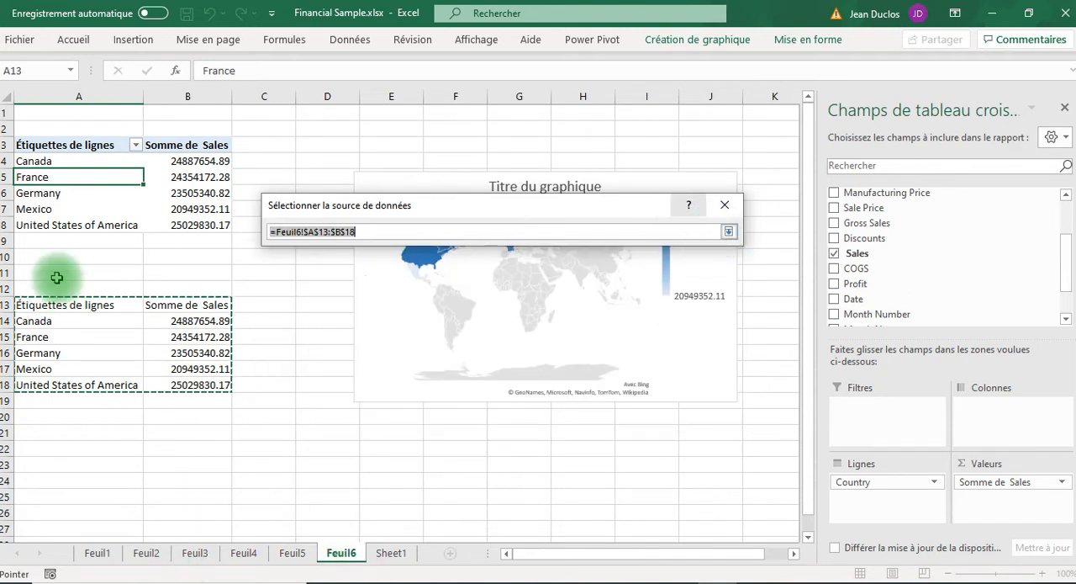
drag(35, 145, 177, 224)
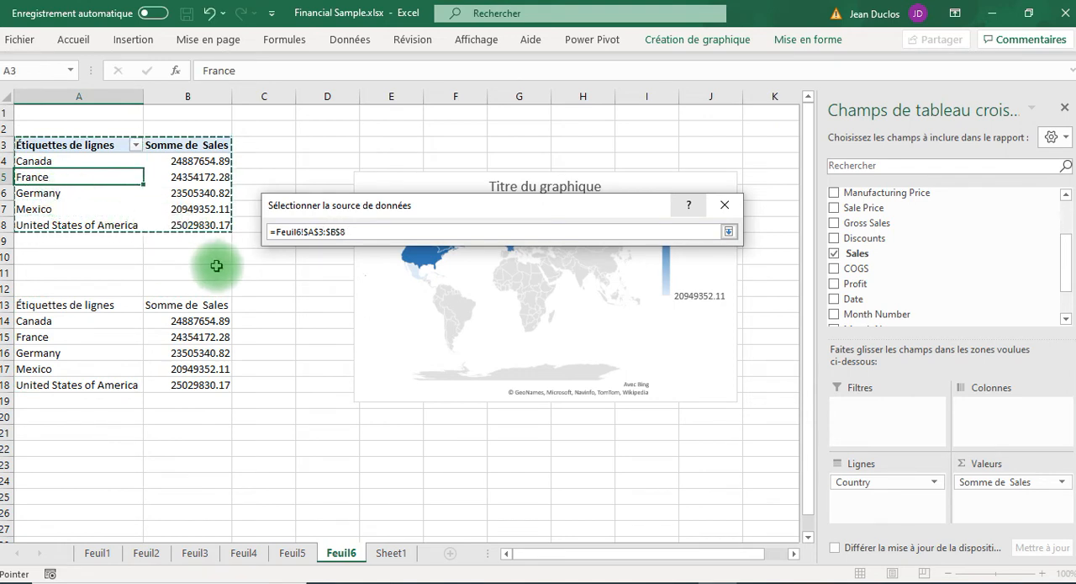
click(729, 233)
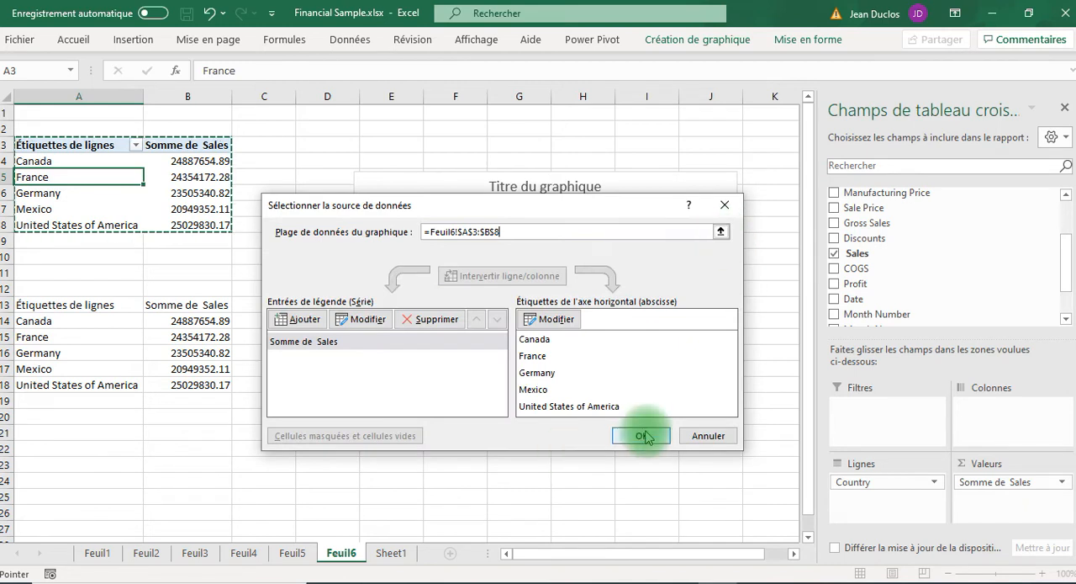
click(642, 436)
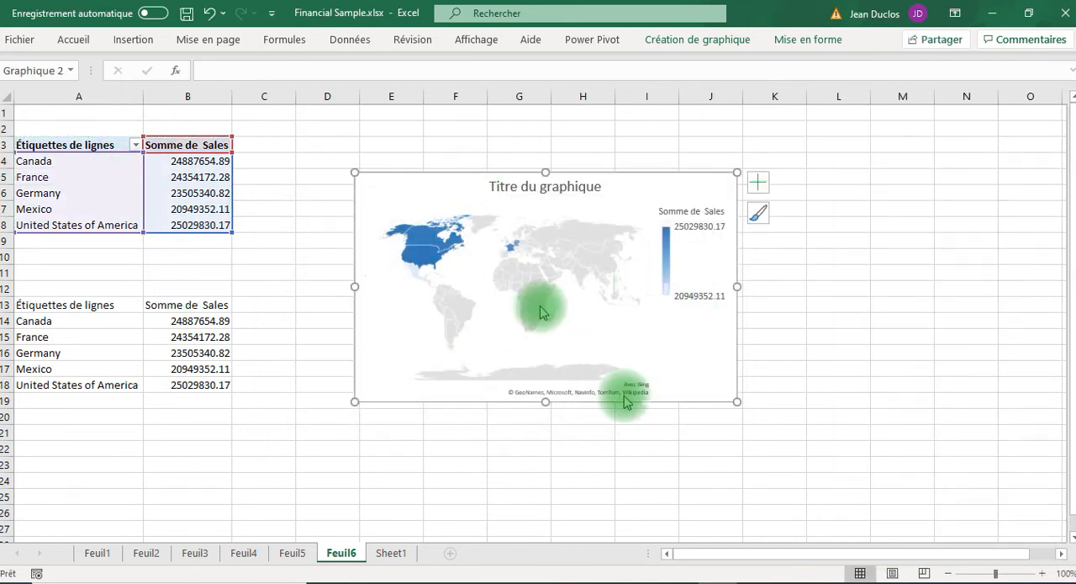
Clear the pasted values in A13:B18 and move the map chart directly below the pivot table
drag(31, 301, 203, 389)
key(Delete)
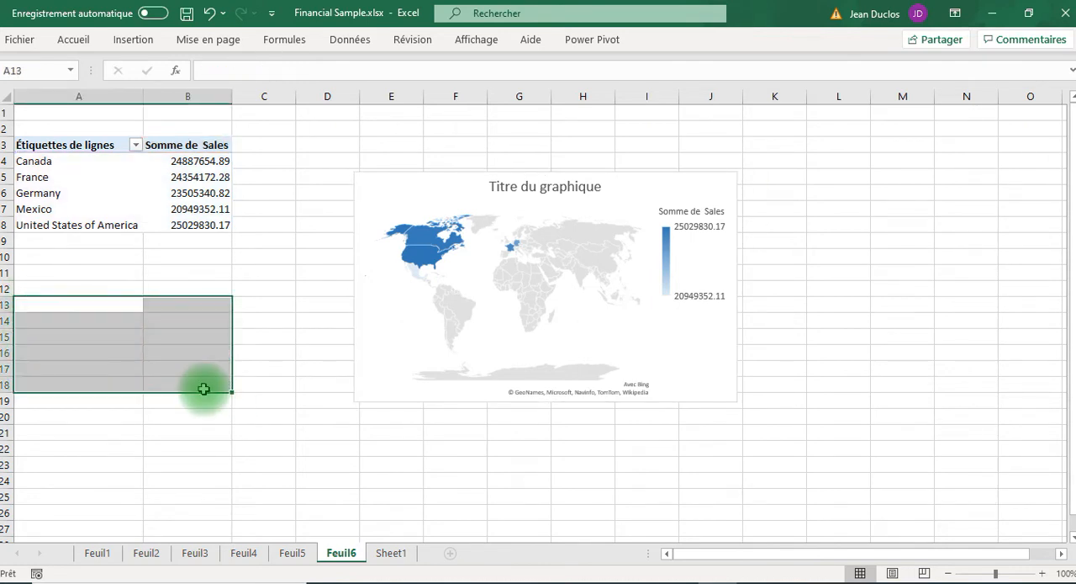
click(646, 175)
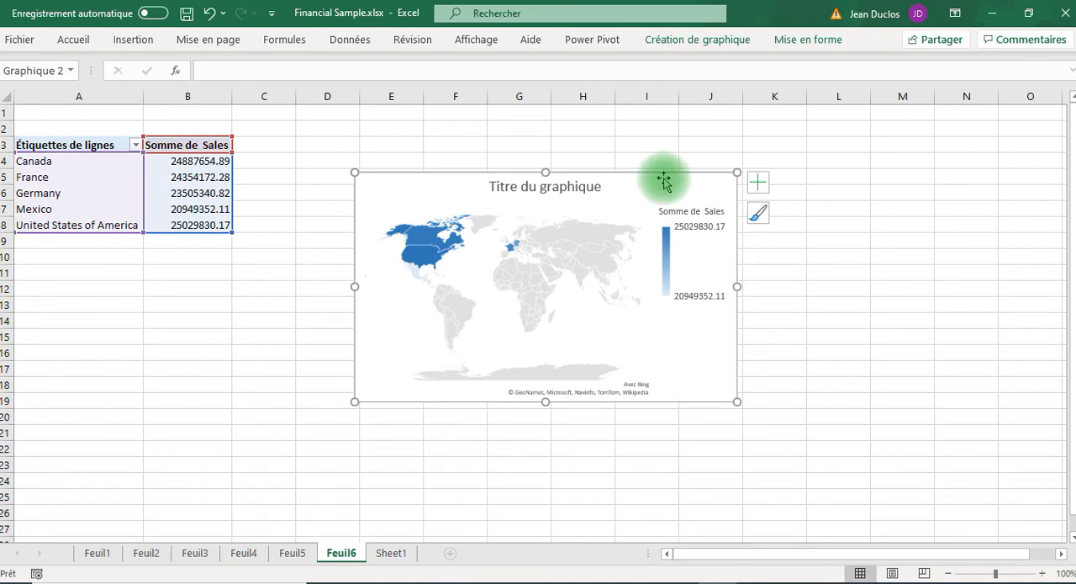
mouse_move(663, 177)
mouse_down()
mouse_move(490, 222)
mouse_move(392, 274)
mouse_move(362, 268)
mouse_up()
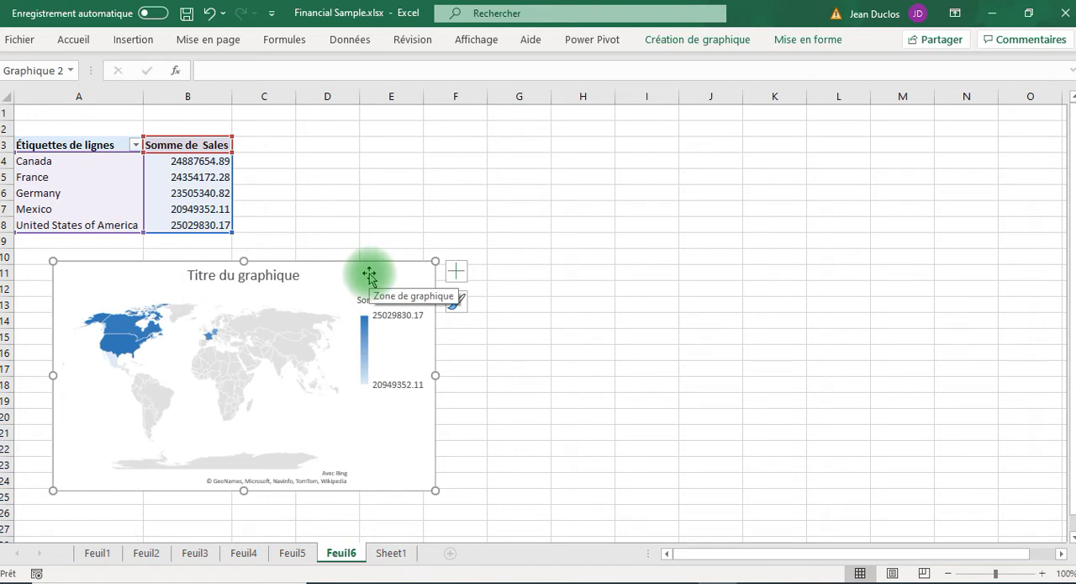
Try the preset chart styles on the map chart and settle on the dark grey one with light landmasses
click(800, 42)
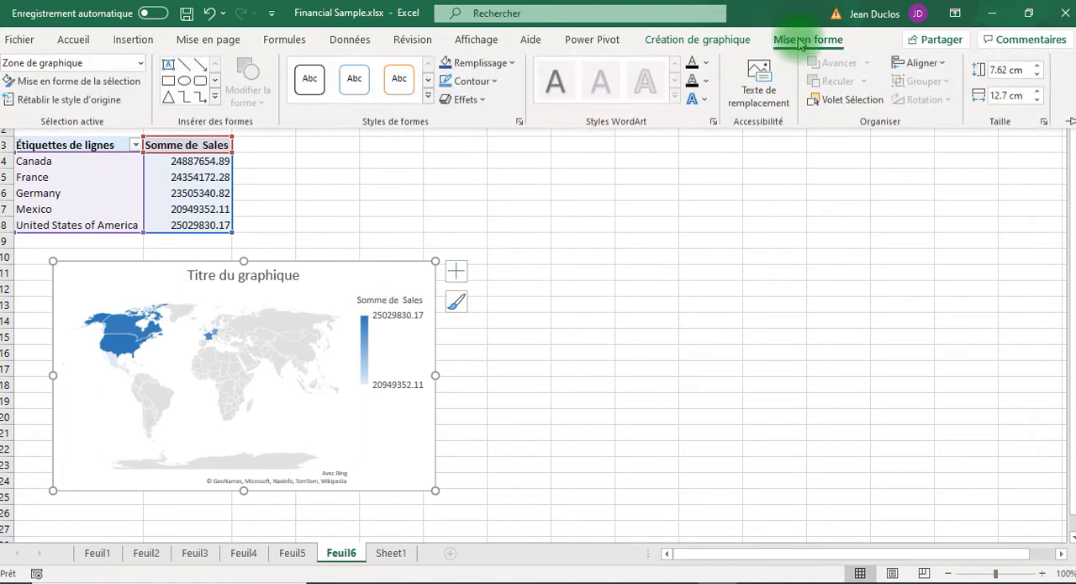
click(710, 42)
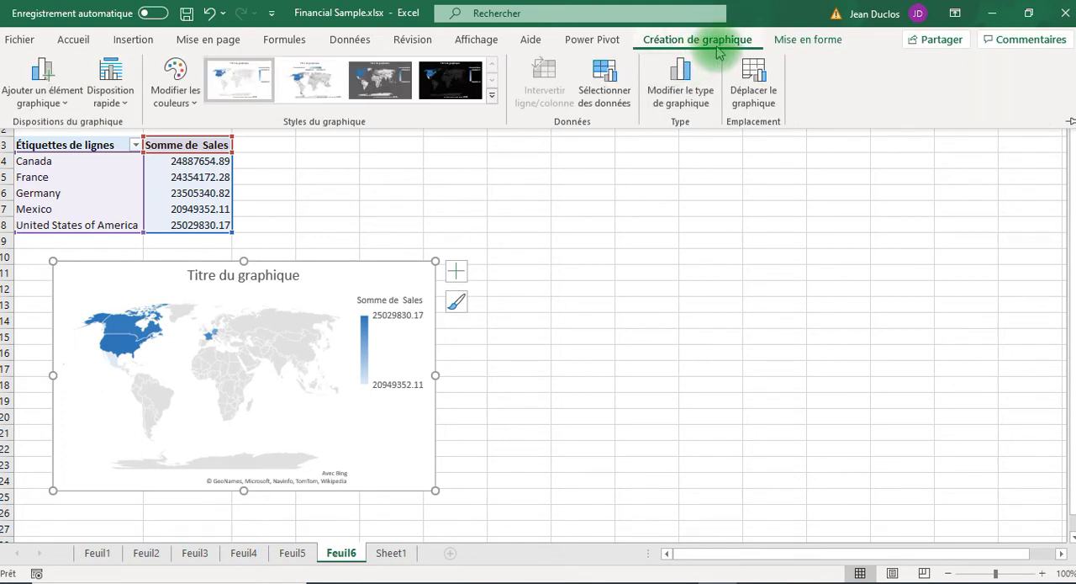
click(296, 76)
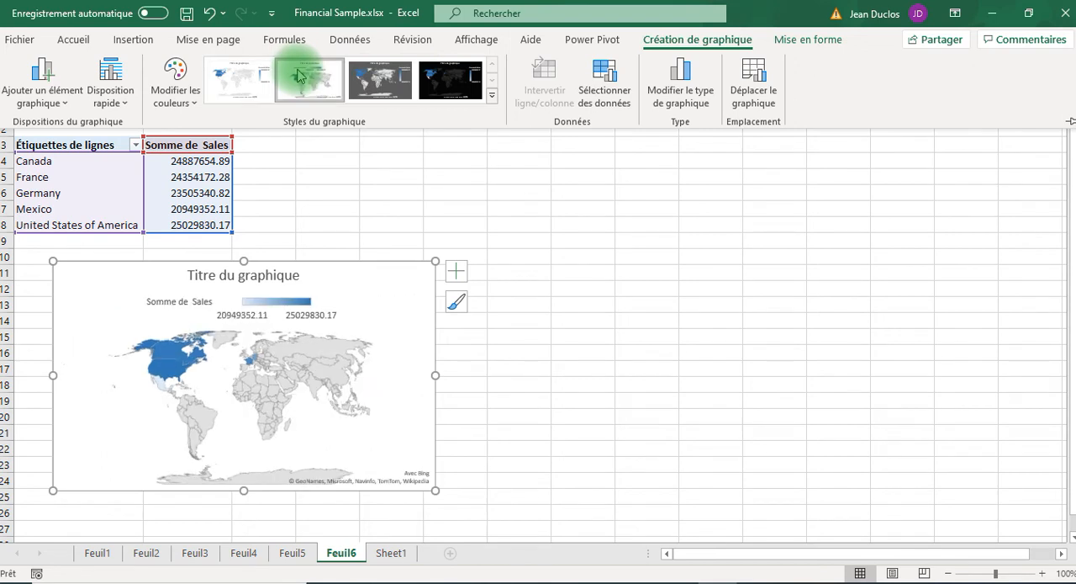
click(383, 74)
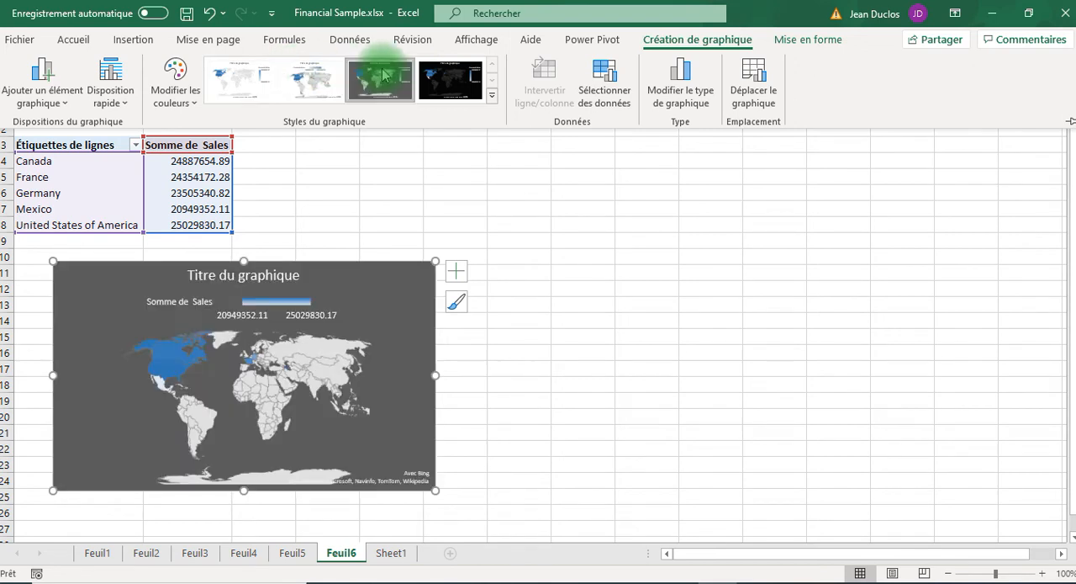
click(452, 76)
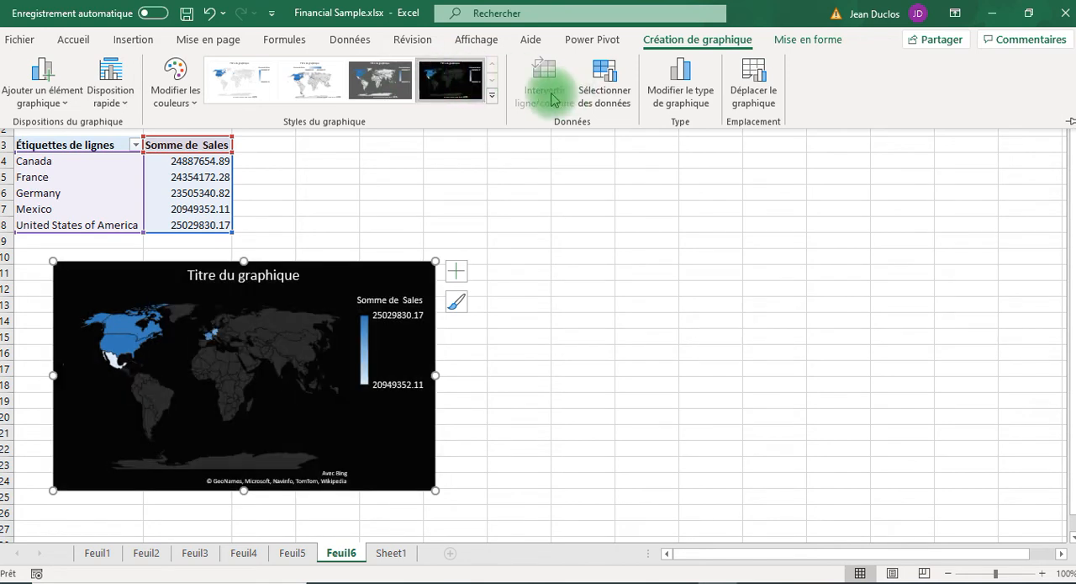
click(494, 96)
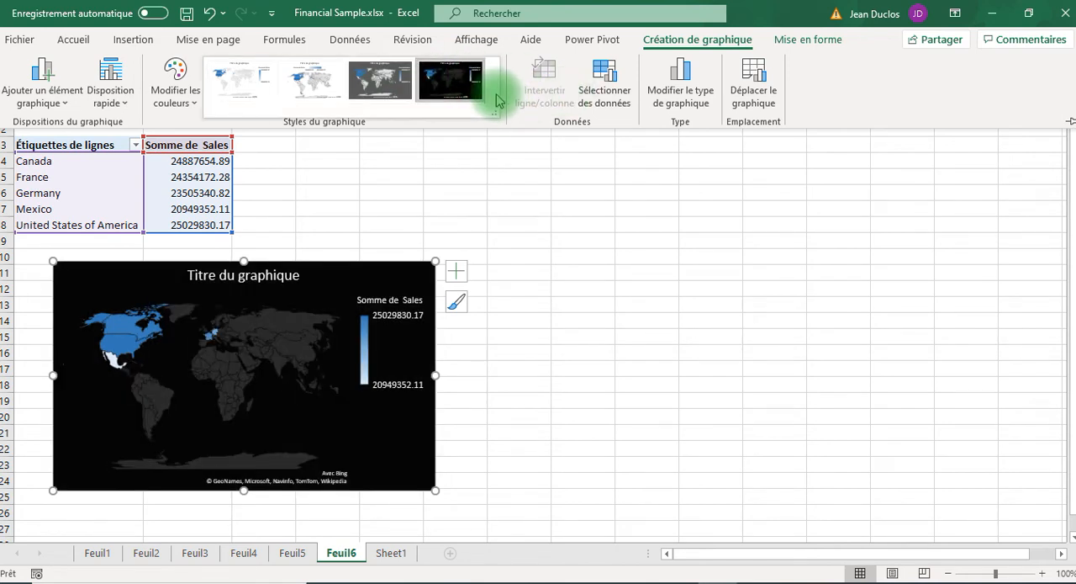
click(378, 84)
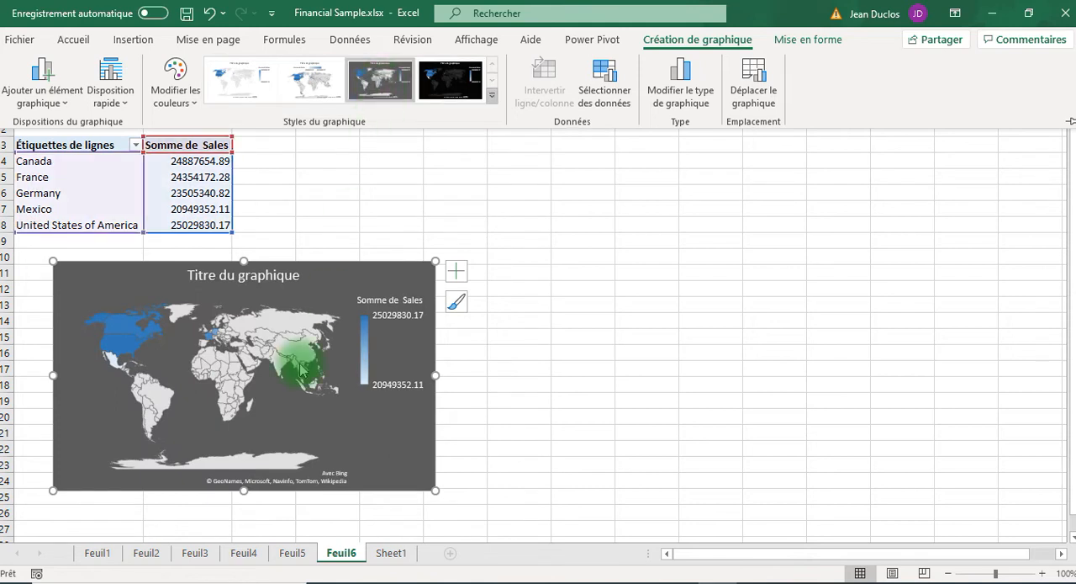
click(288, 421)
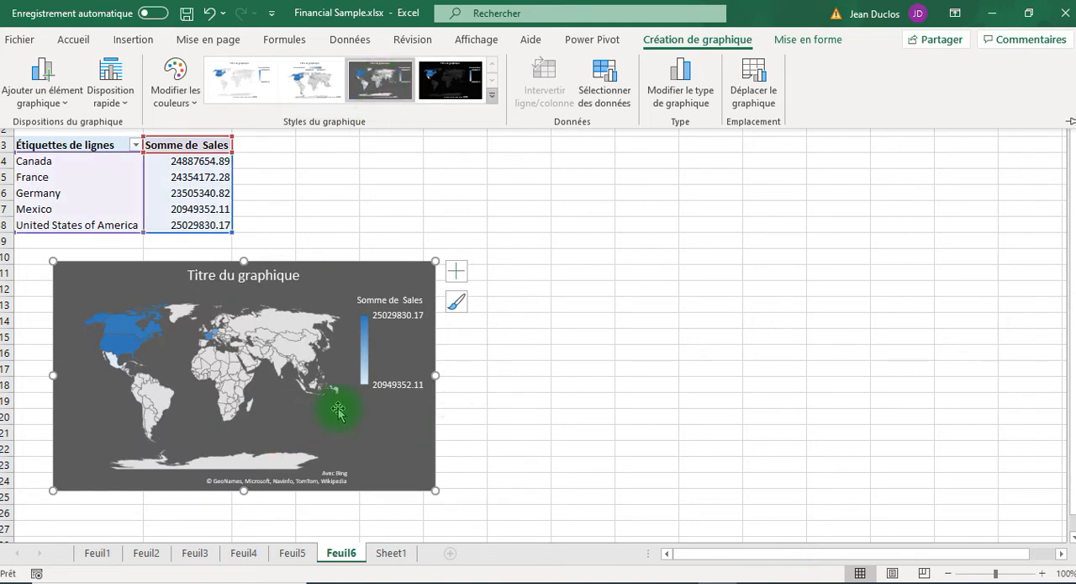
Filter the pivot table's Country row labels to Canada only and check the map chart's plotting notice
click(137, 150)
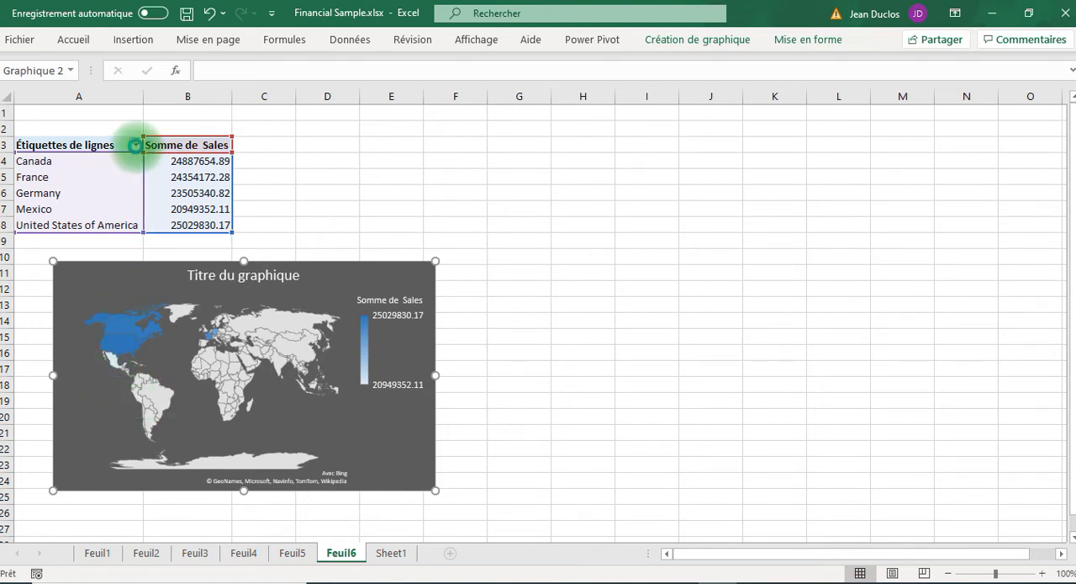
click(135, 145)
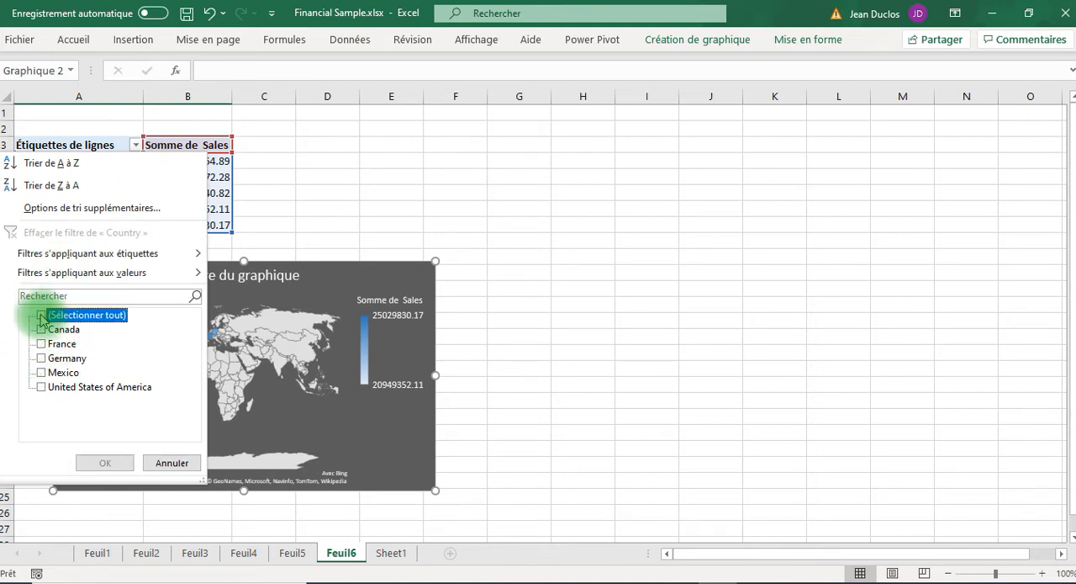
click(41, 329)
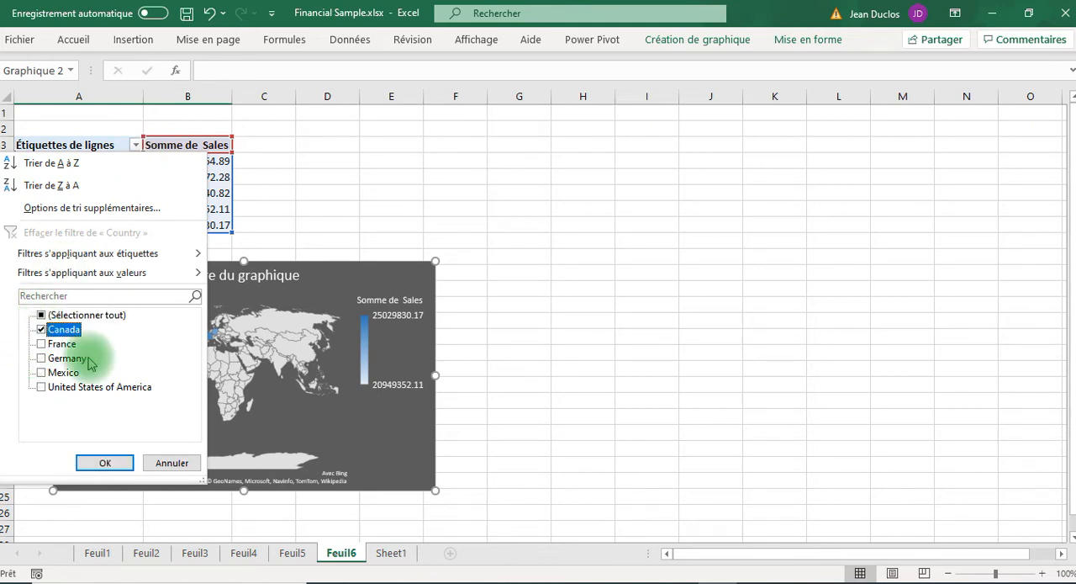
click(104, 463)
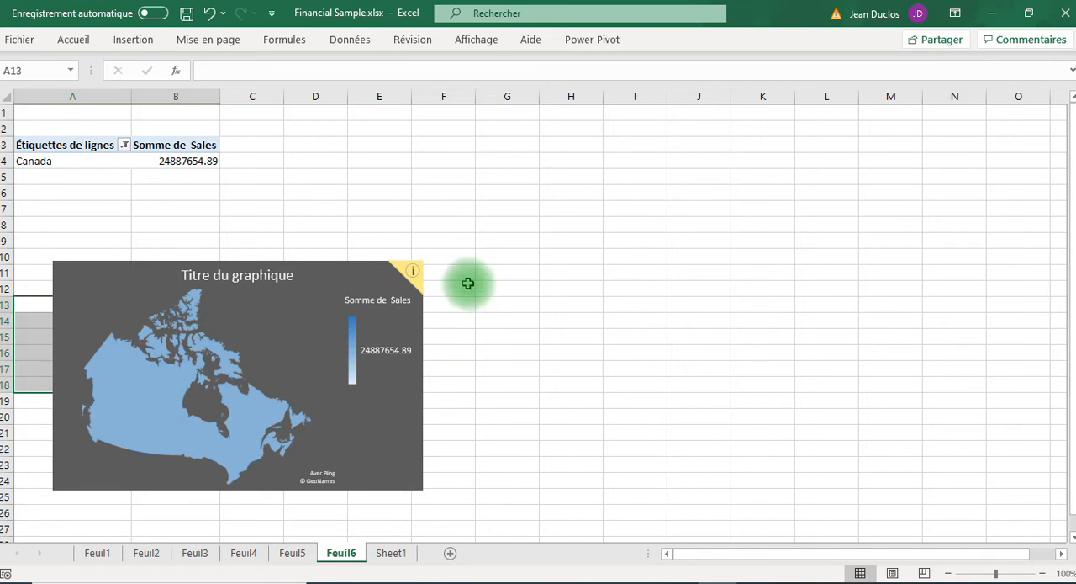
click(413, 275)
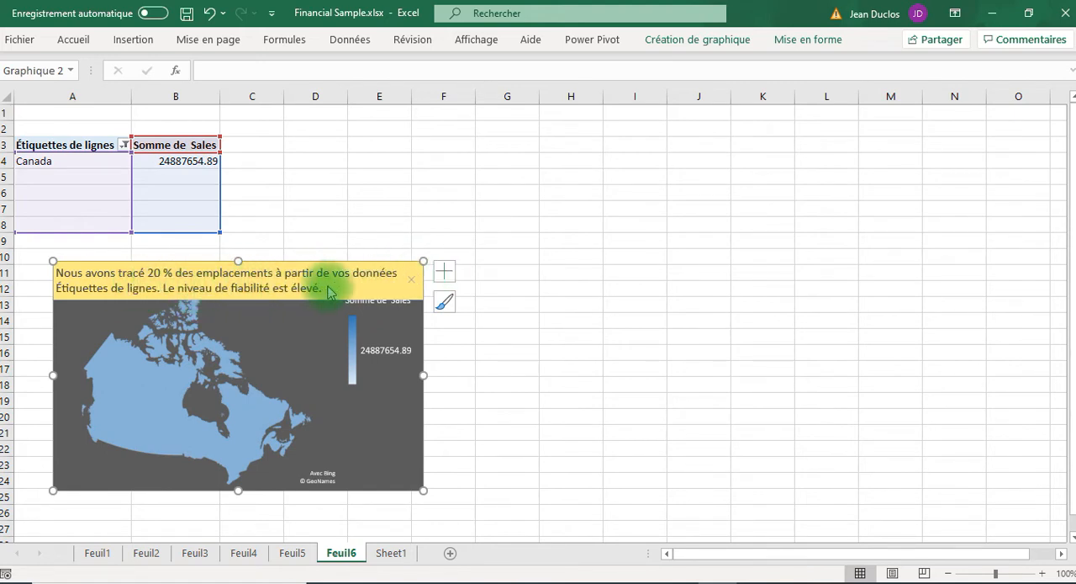
click(413, 285)
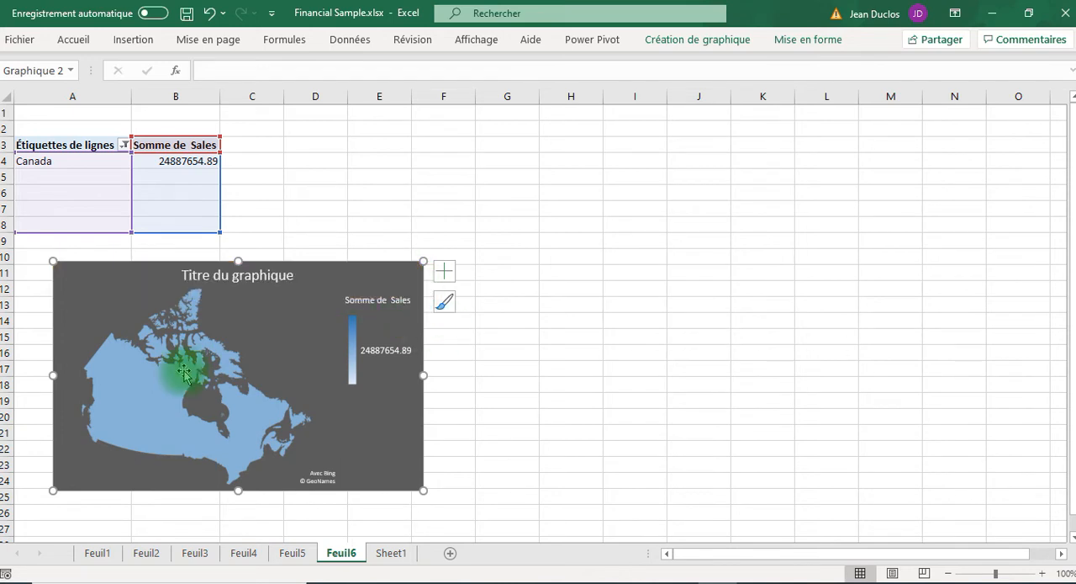
Switch the Country filter on the pivot table to show only Mexico
click(123, 146)
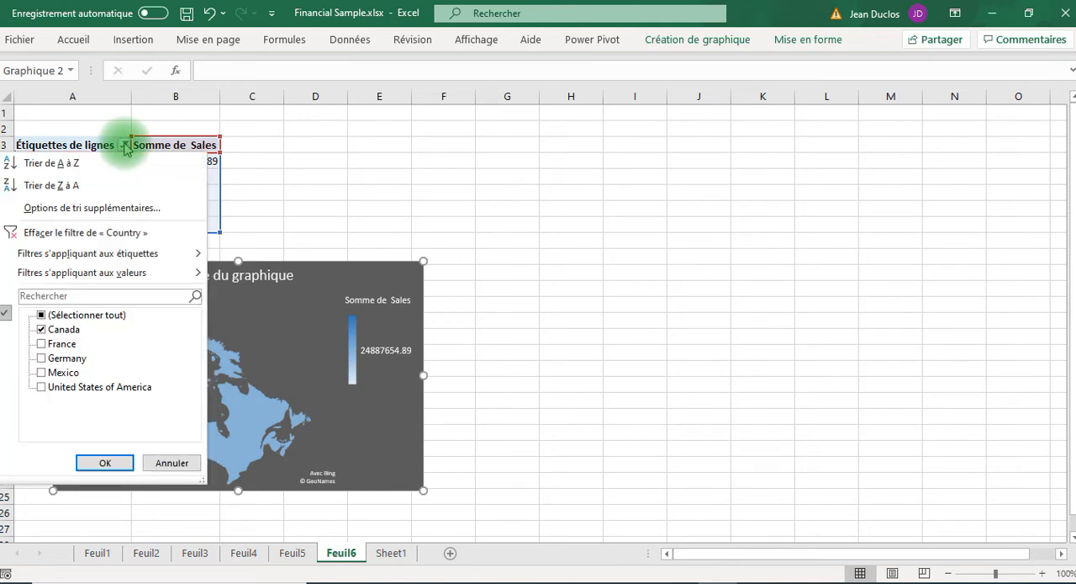
click(41, 374)
click(41, 330)
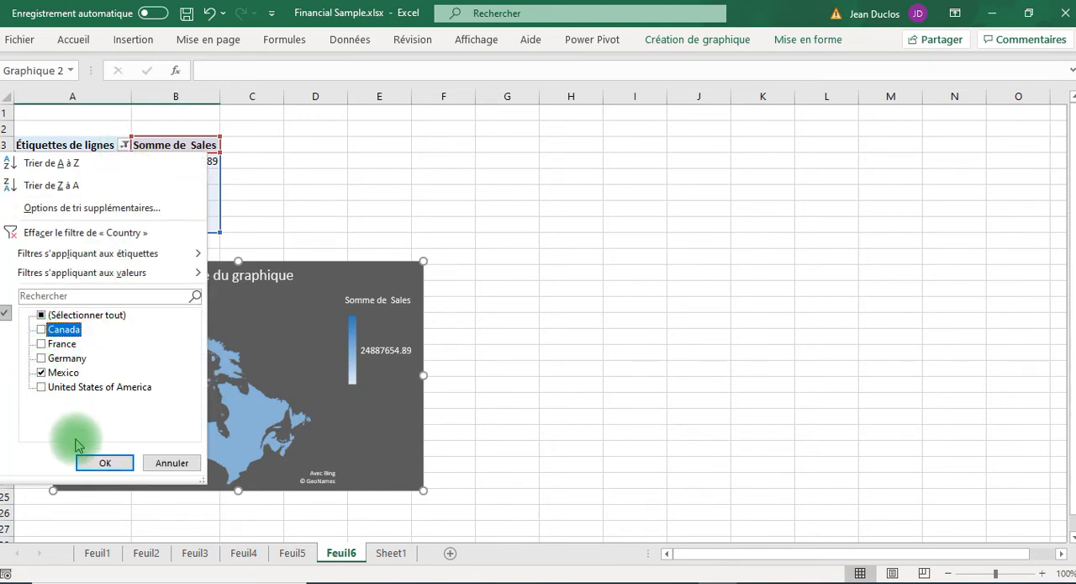
click(95, 462)
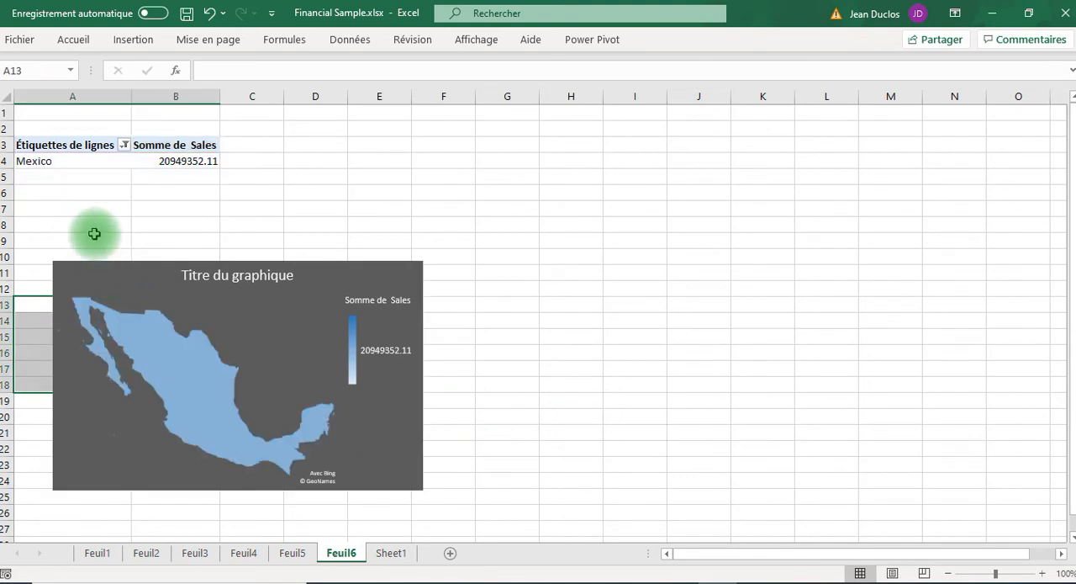
Switch the Country filter on the pivot table to show only Germany
click(124, 144)
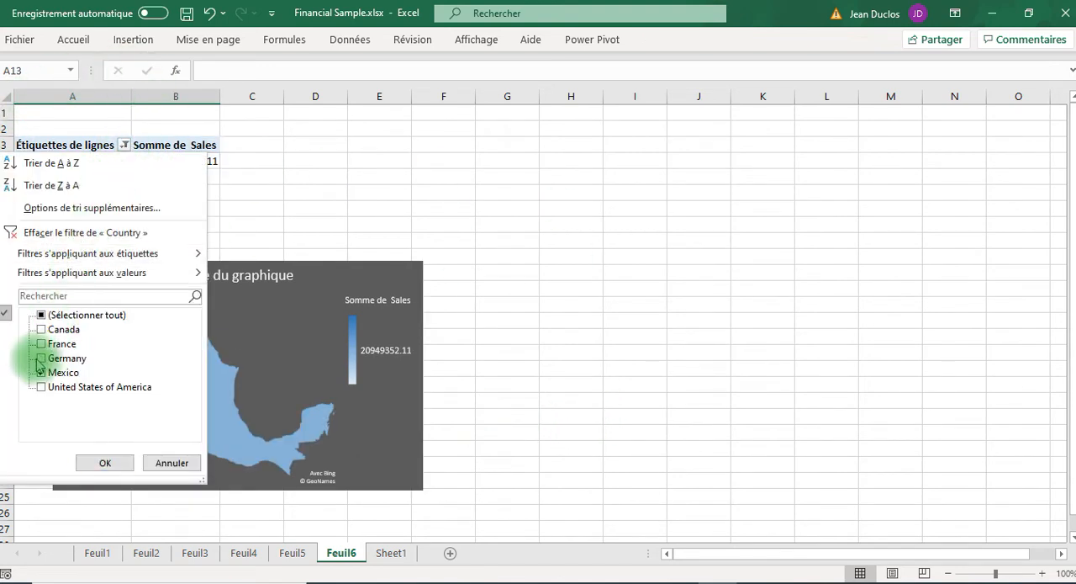
click(41, 373)
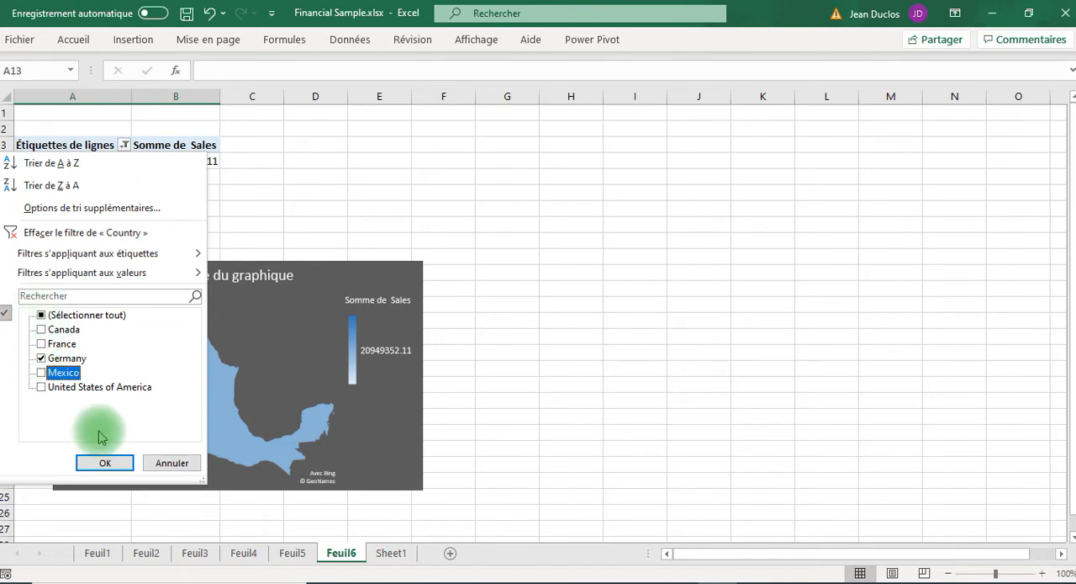
click(100, 461)
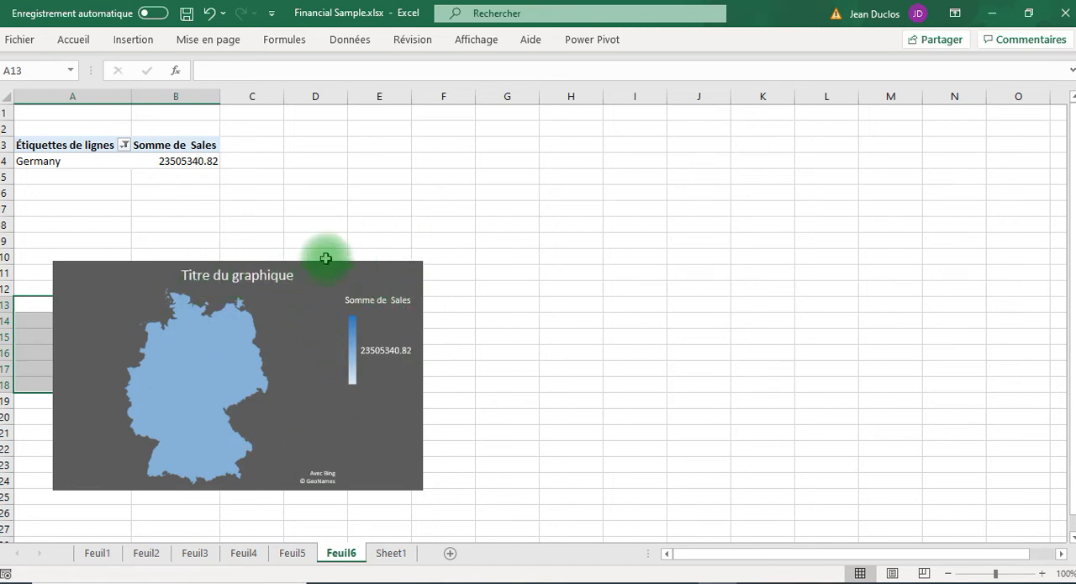
Clear the Country filter from the pivot table's row labels
click(374, 210)
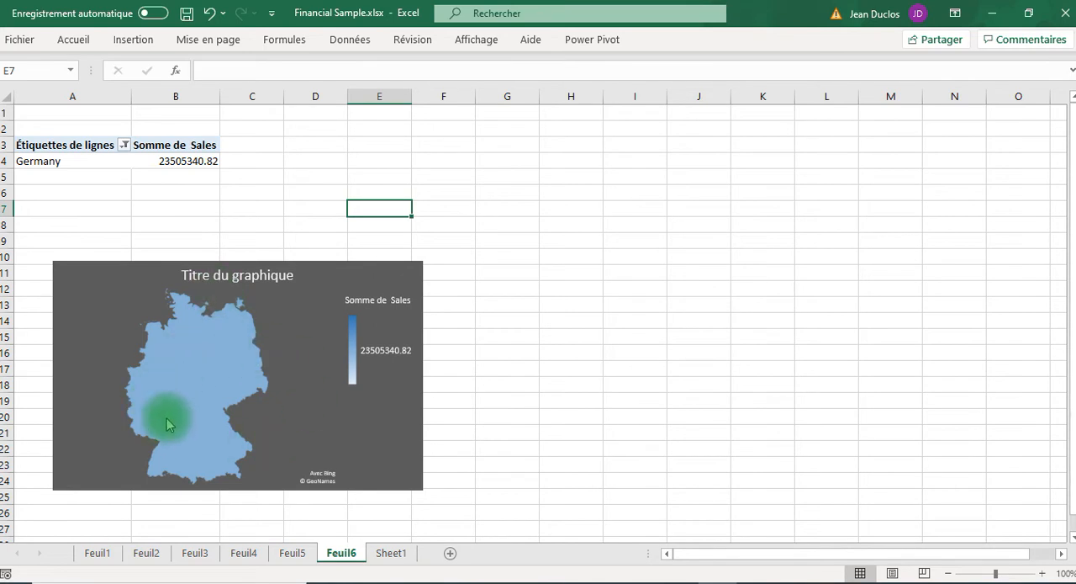
click(125, 145)
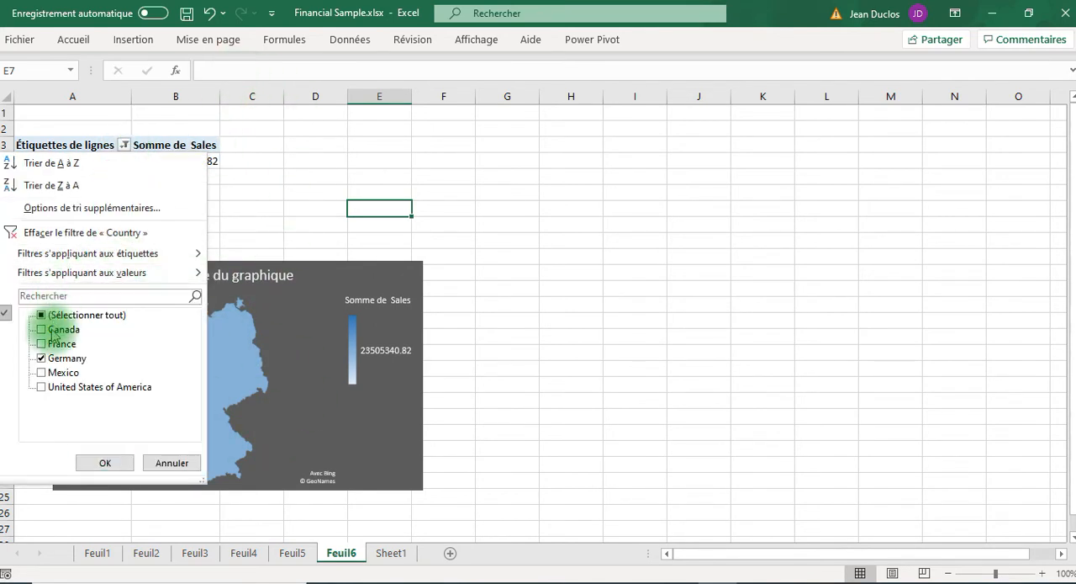
click(42, 232)
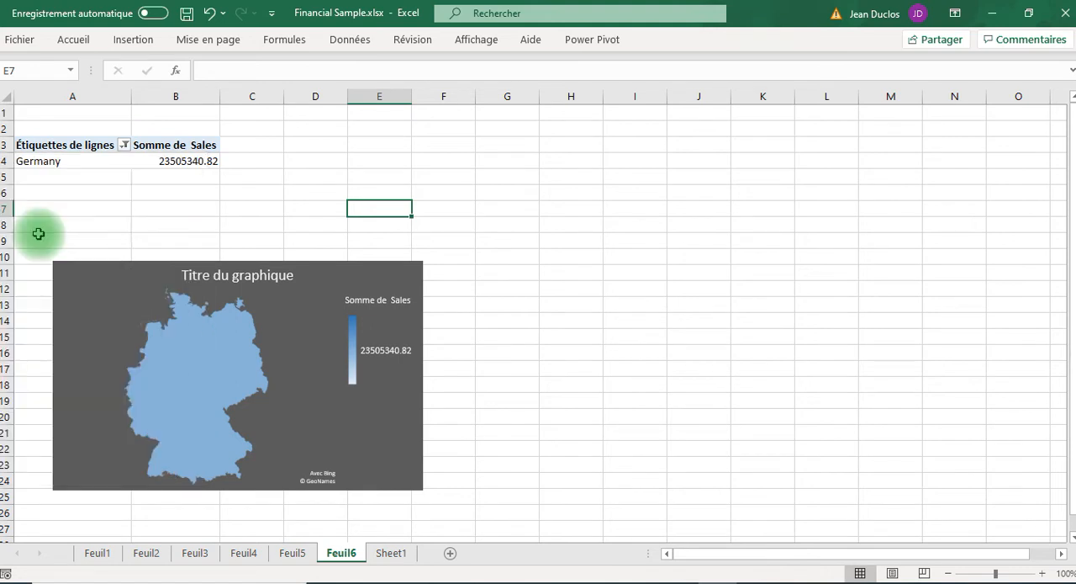
Review the label filter and value filter options available for the pivot table's Country row labels
click(137, 146)
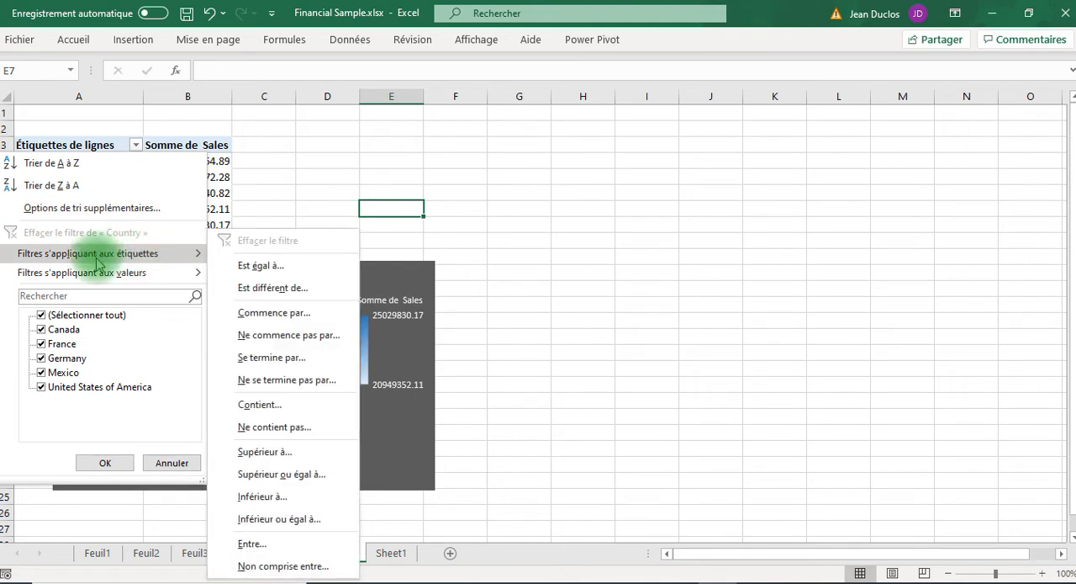
mouse_move(105, 278)
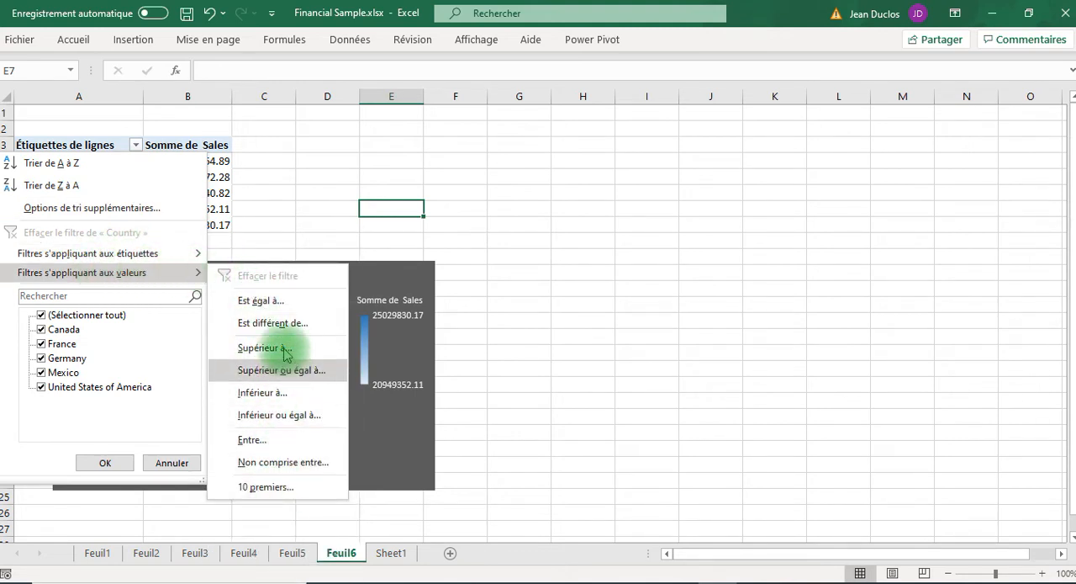
mouse_move(160, 253)
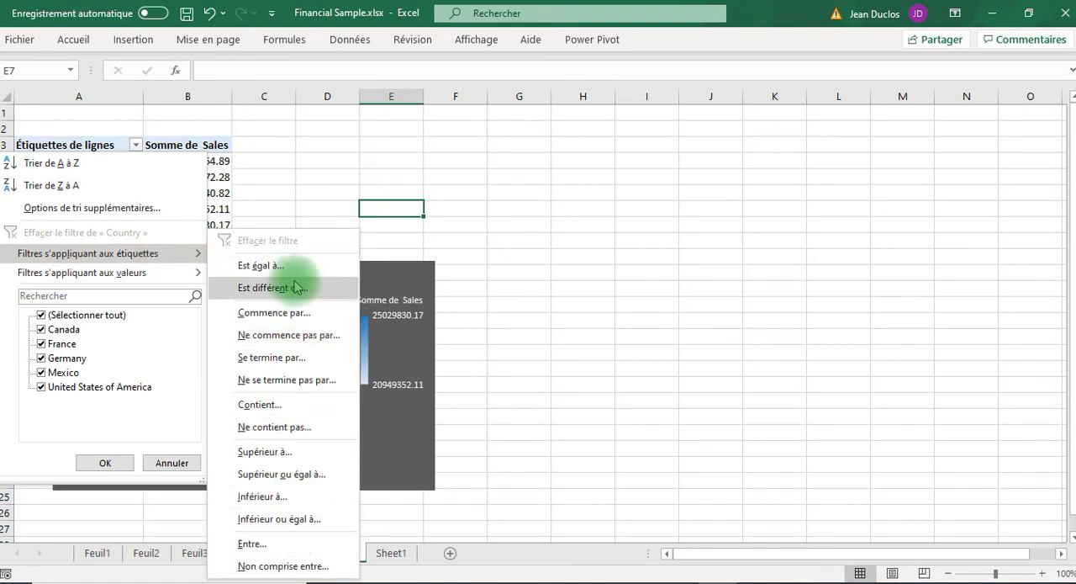
click(655, 196)
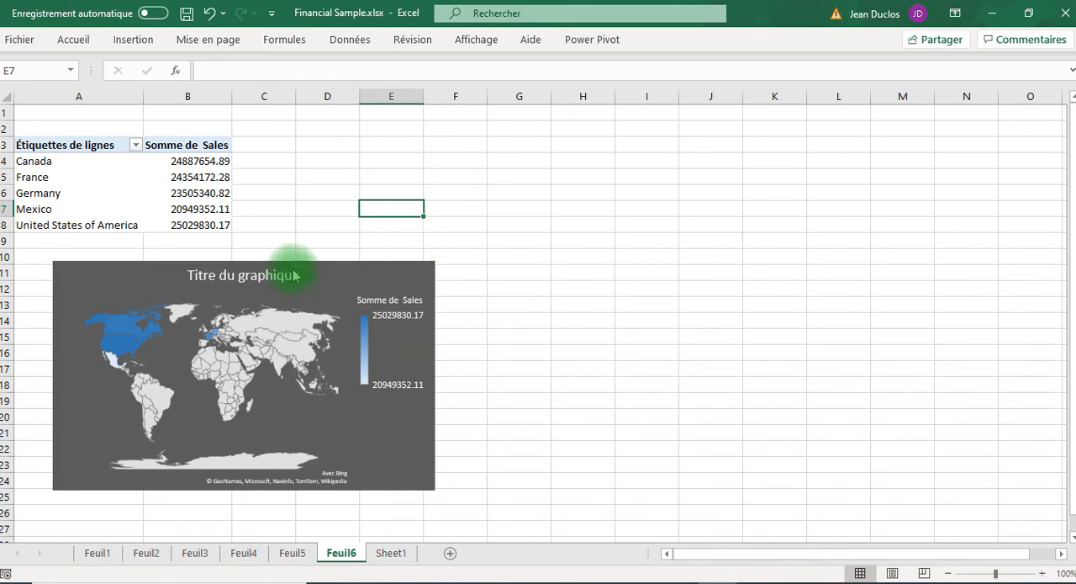
Switch to the source data on Sheet1
click(391, 555)
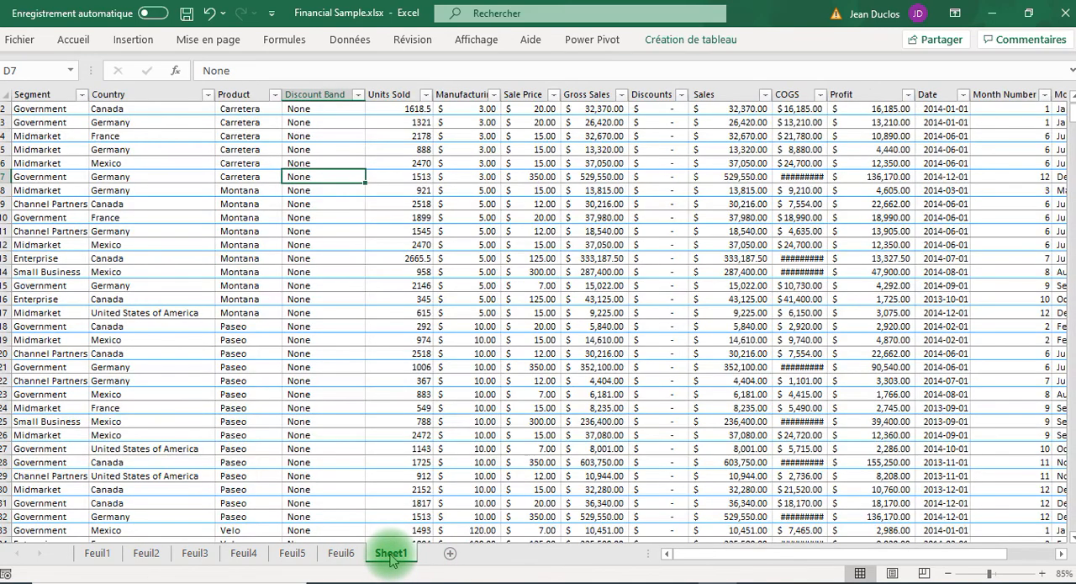
click(132, 40)
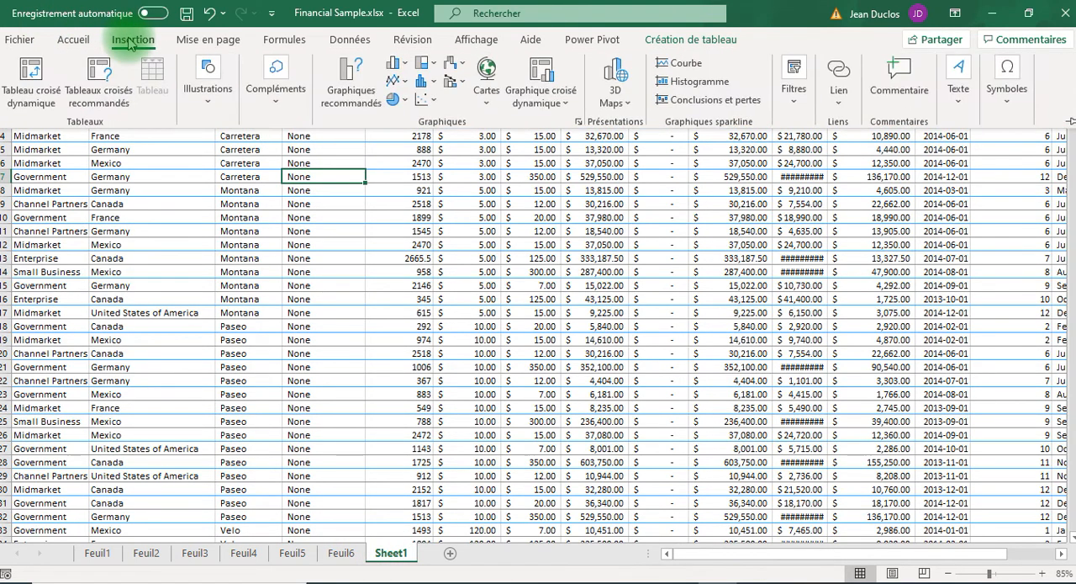
click(109, 97)
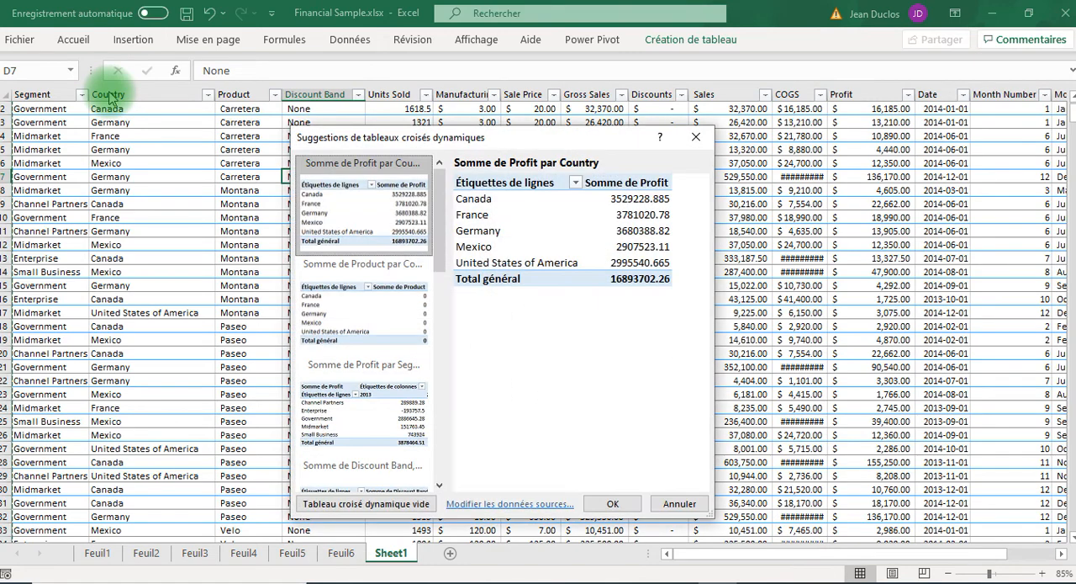
click(677, 505)
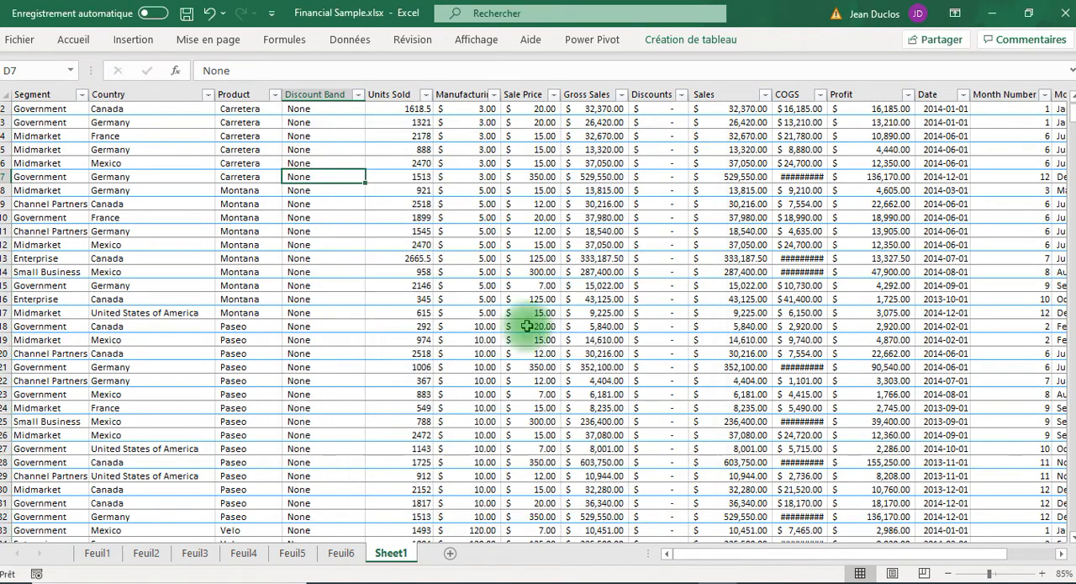
Insert a combined pivot chart and pivot table from the Sheet1 data on a new worksheet
click(139, 42)
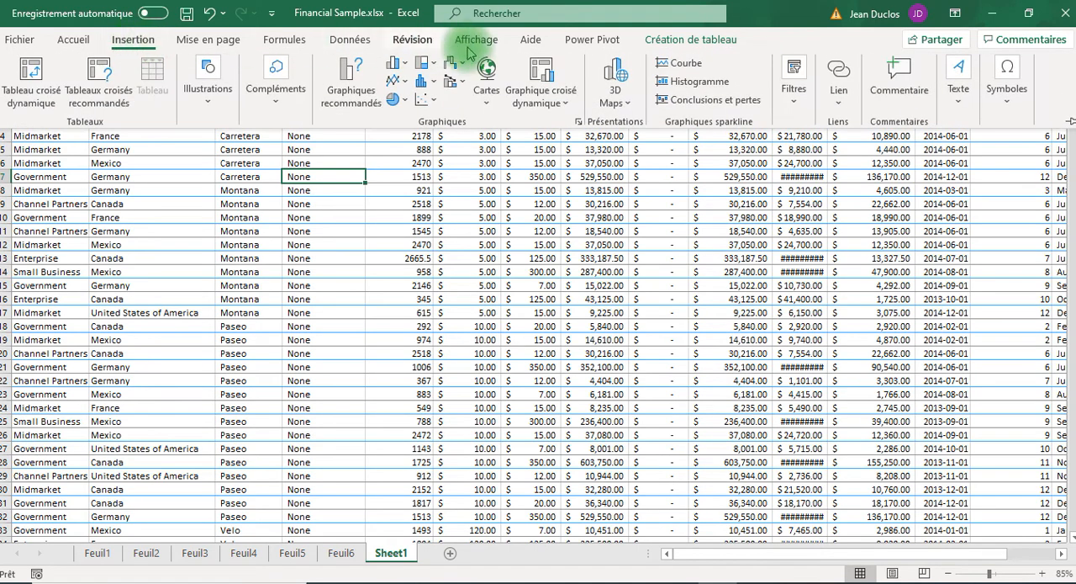
click(554, 147)
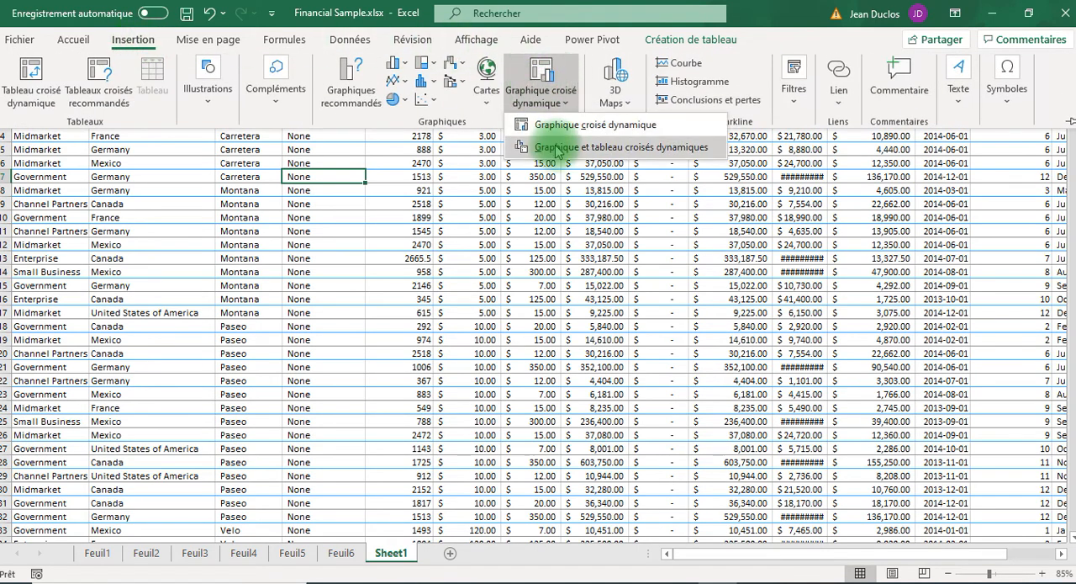
click(555, 418)
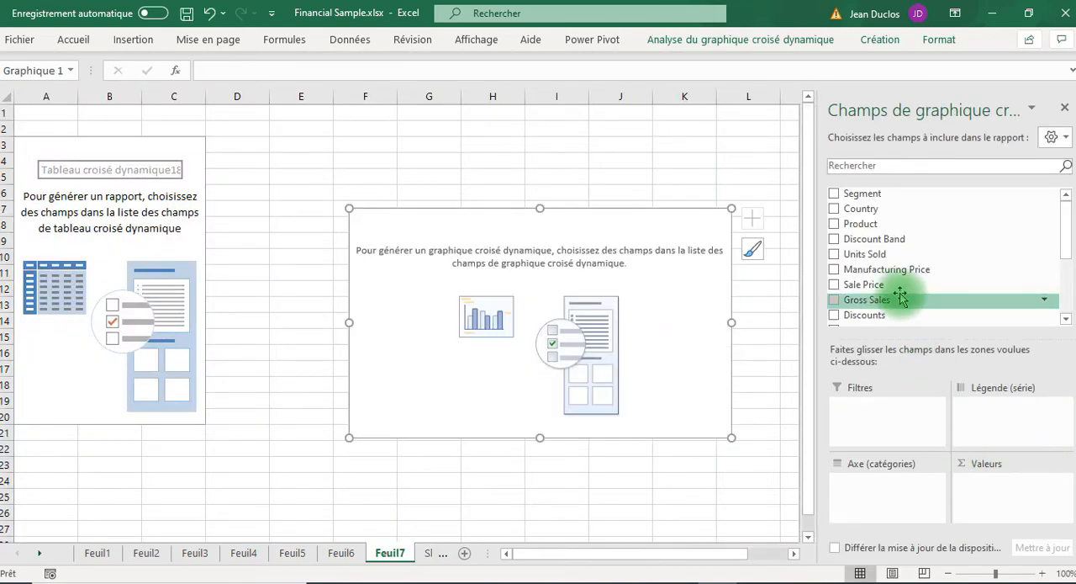
Lay out the pivot chart with Sales as values, Product as axis categories and Month Name as legend series
scroll(858, 278, down, 3)
scroll(870, 233, up, 1)
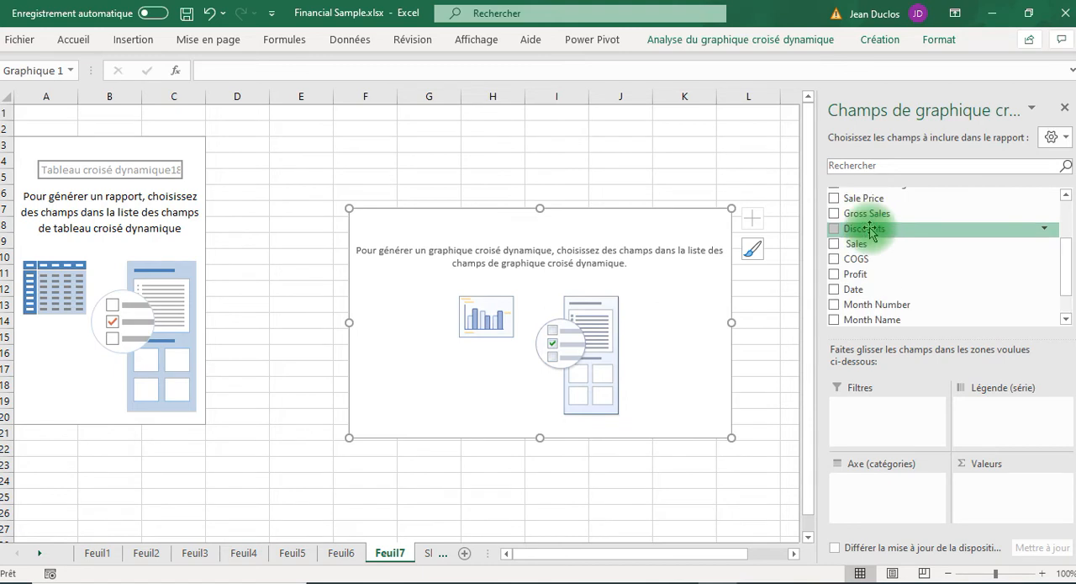
drag(869, 242, 992, 461)
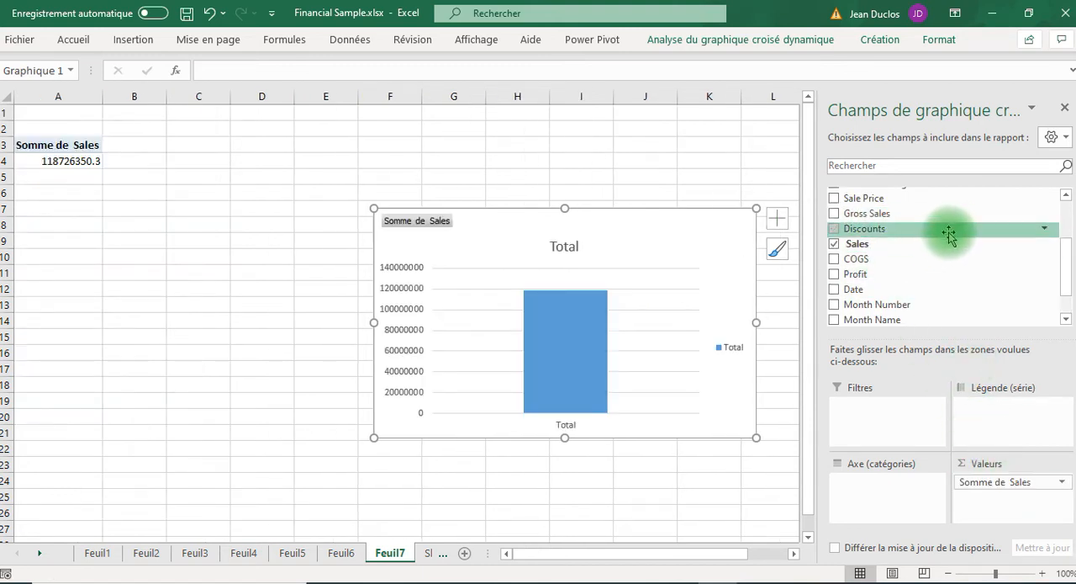
scroll(929, 266, up, 3)
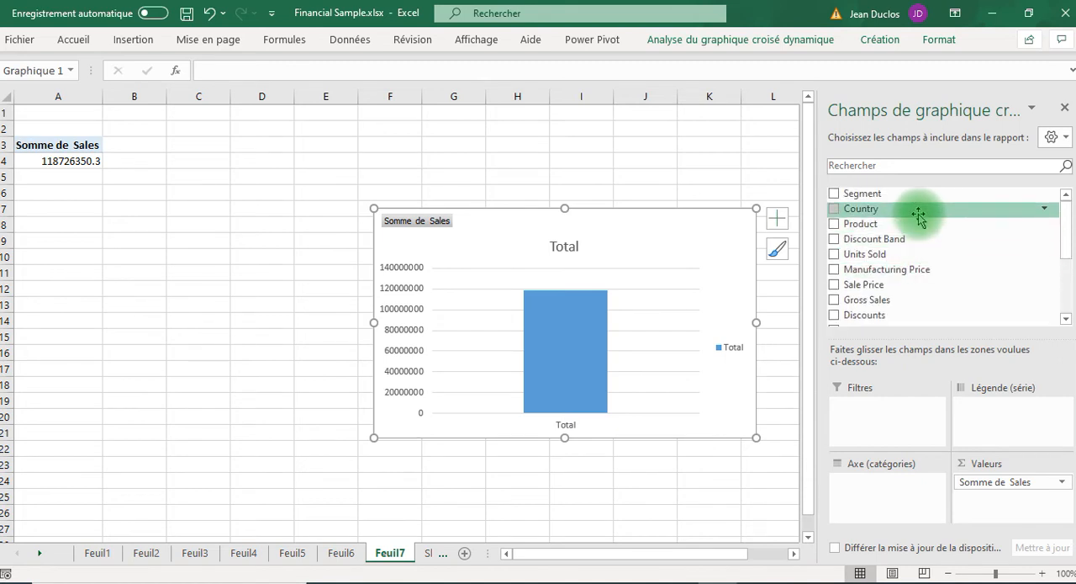
drag(909, 224, 903, 513)
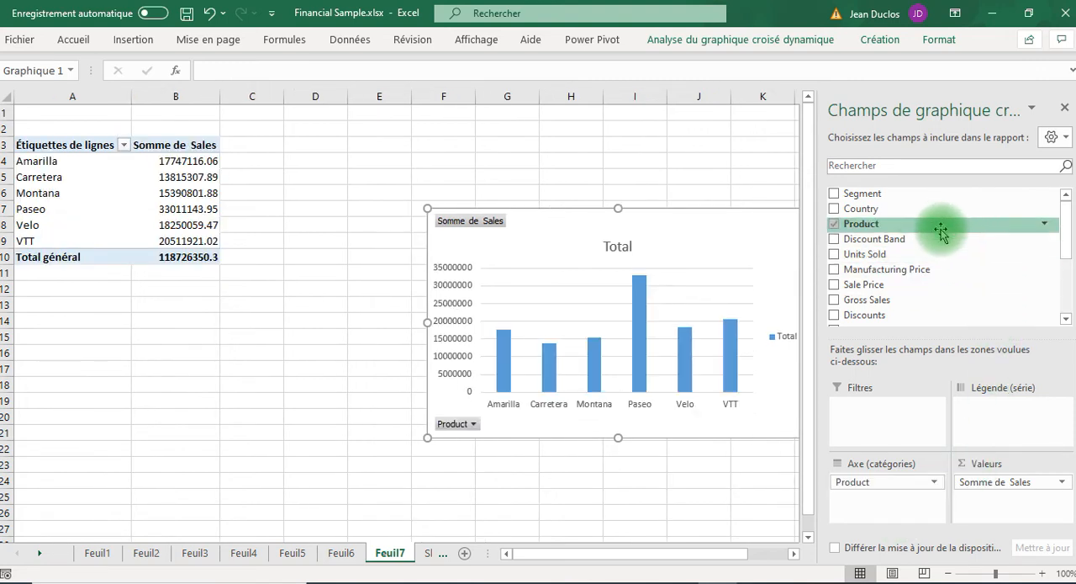
scroll(938, 252, down, 3)
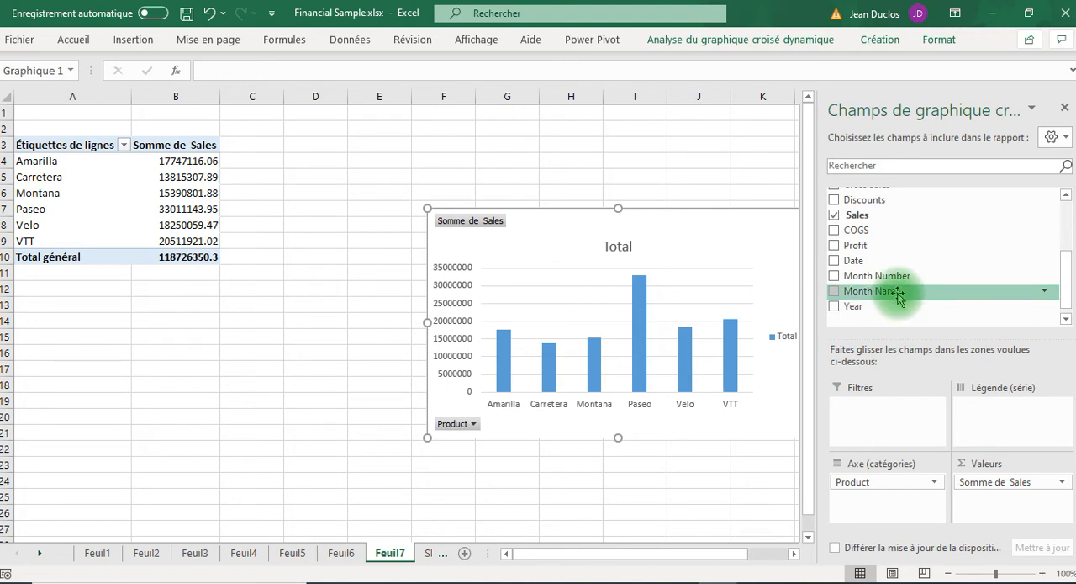
drag(898, 296, 1008, 418)
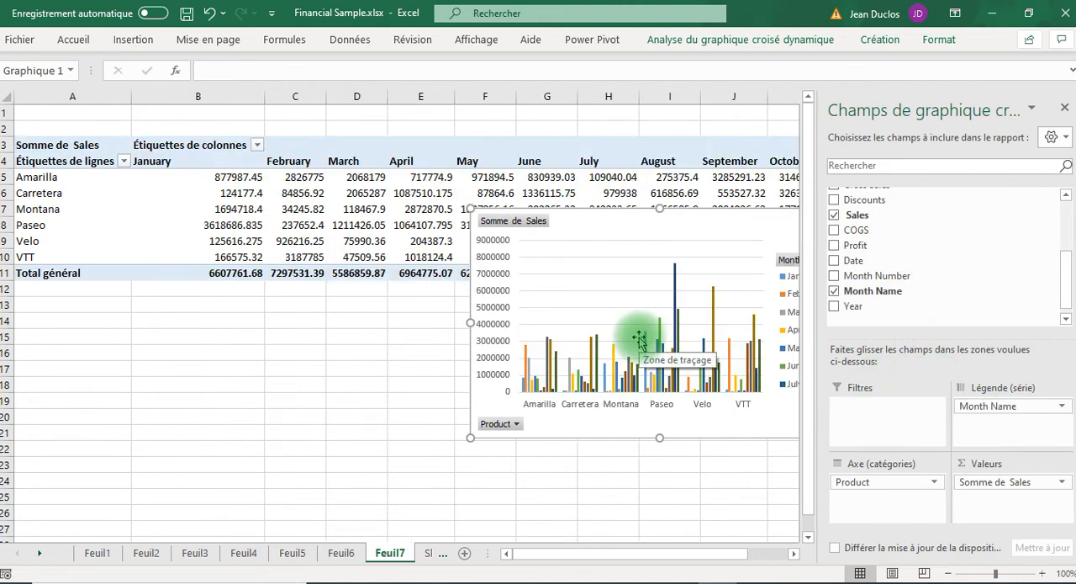
Delete the pivot chart from Feuil7, keeping only the pivot table
drag(701, 224, 381, 296)
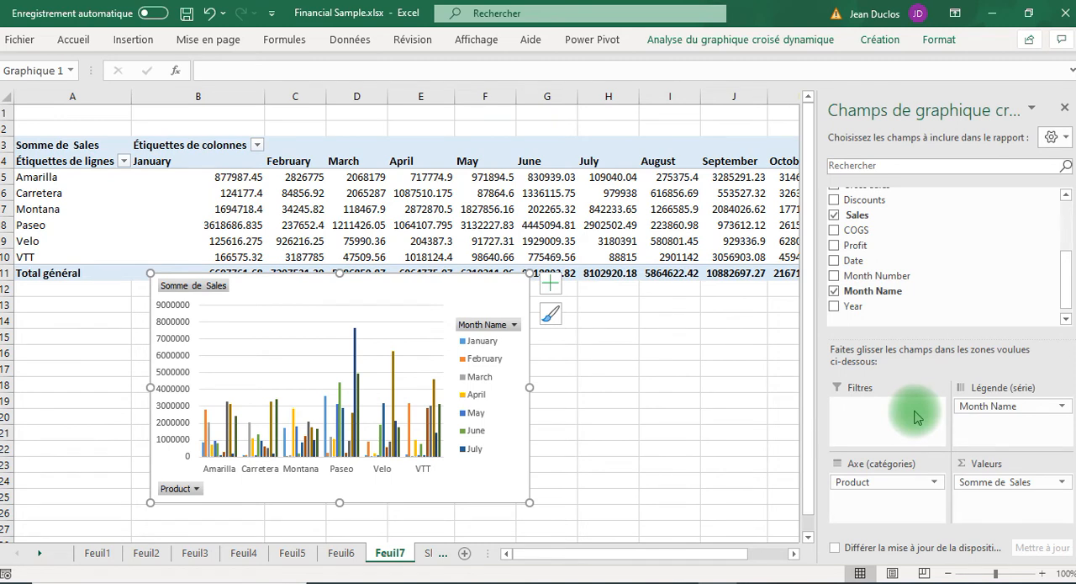
key(Delete)
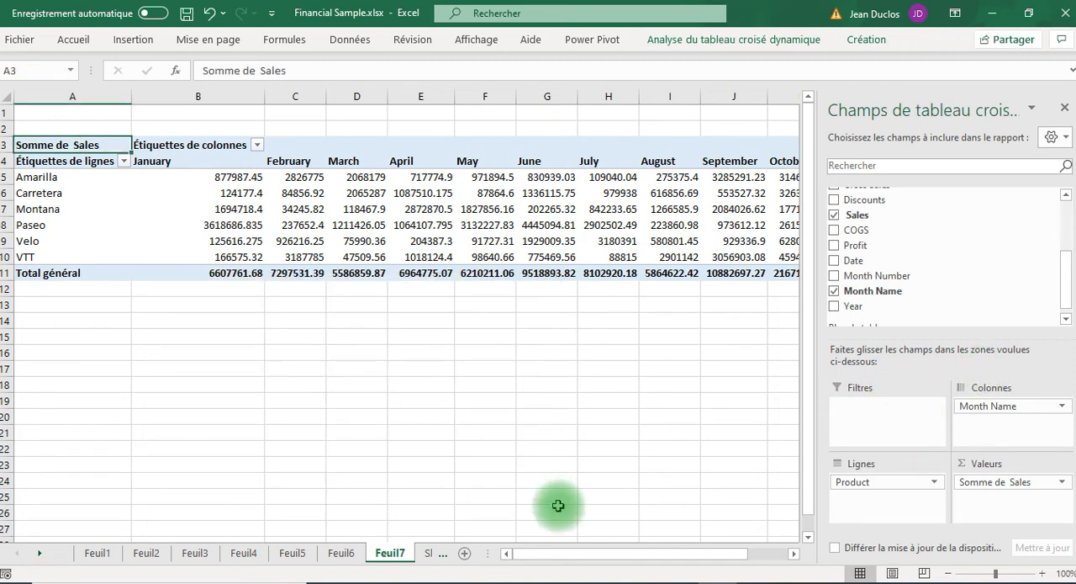
click(431, 324)
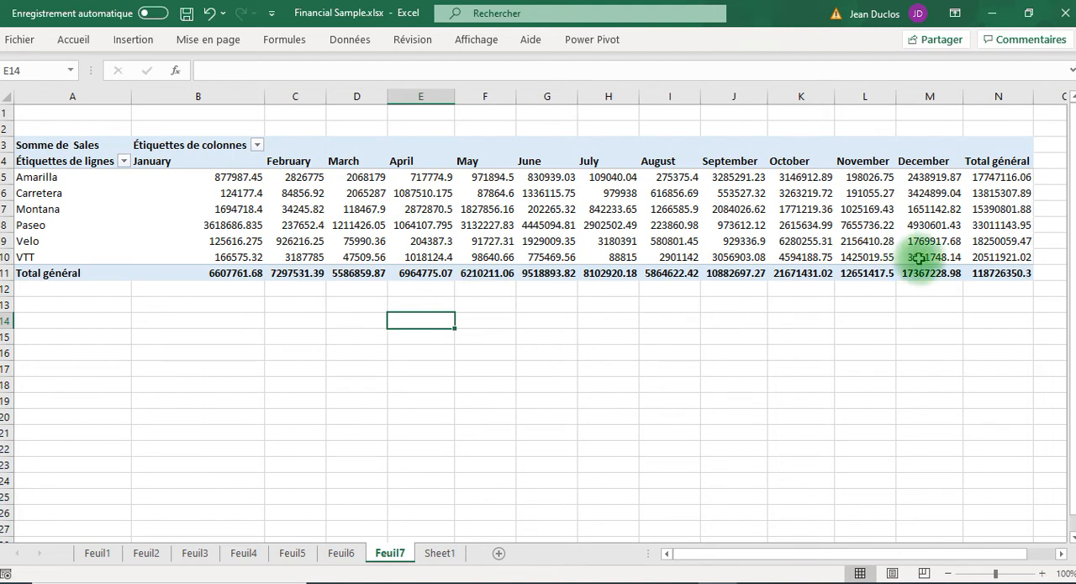
Turn off the pivot table's grand totals for both rows and columns
mouse_move(919, 257)
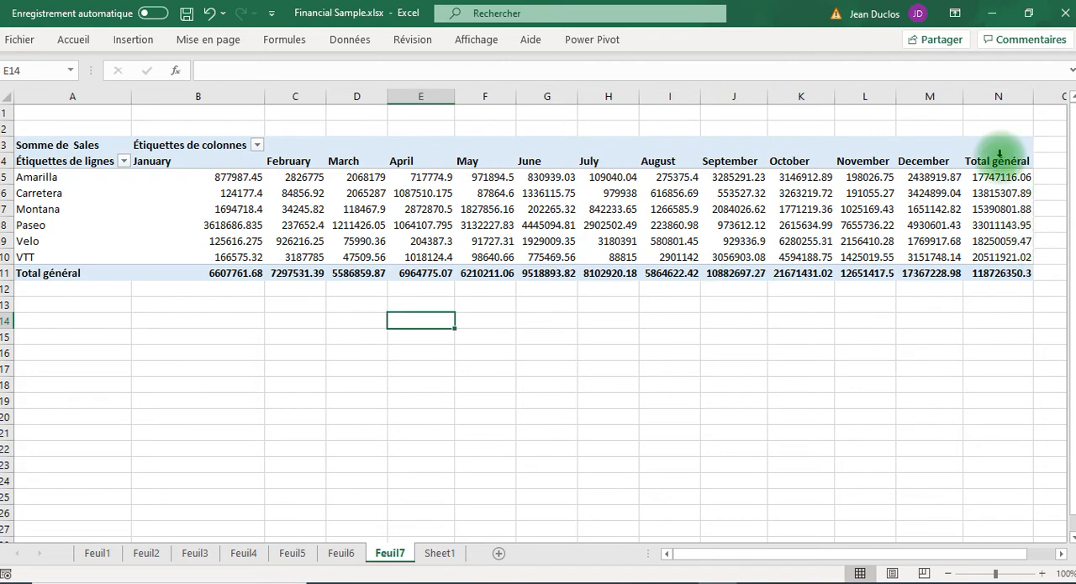
click(417, 224)
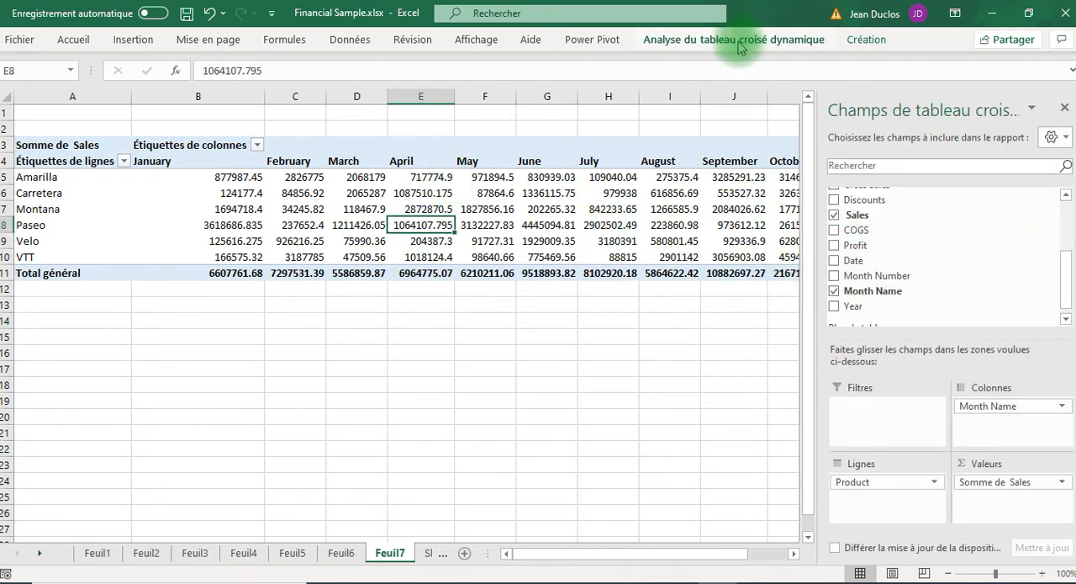
click(878, 44)
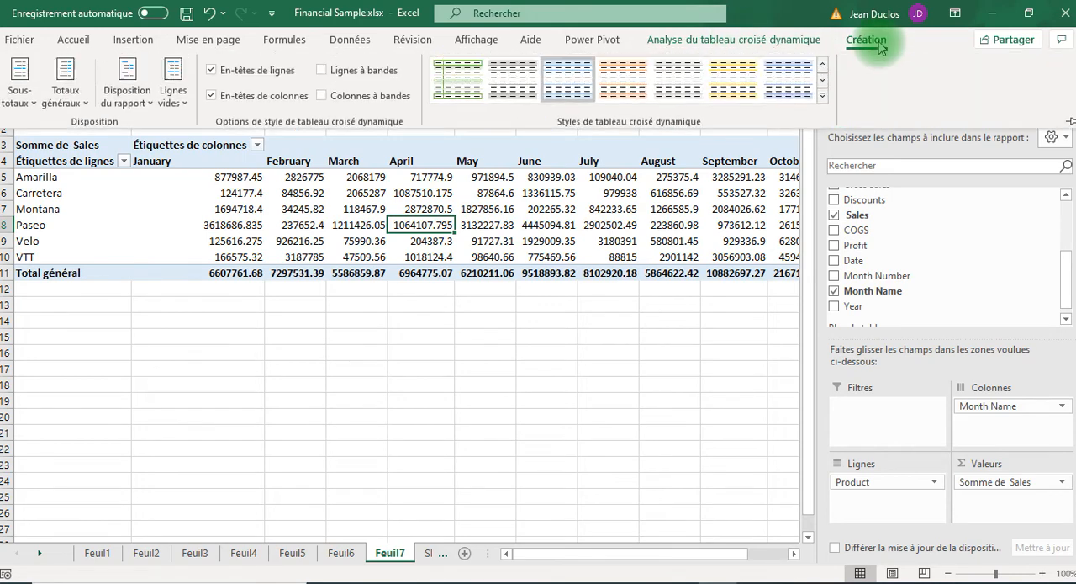
click(68, 84)
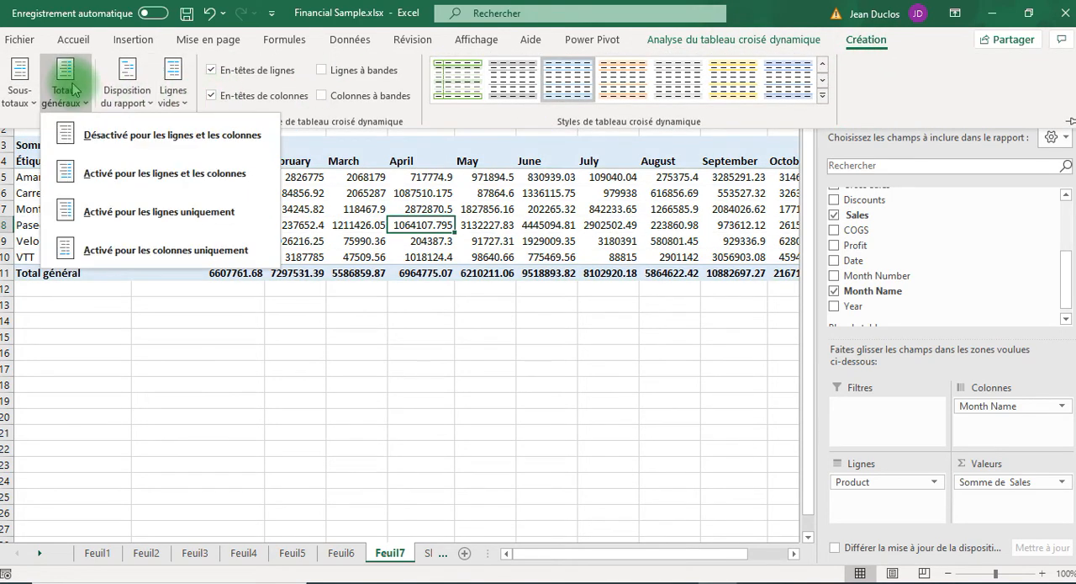
click(107, 140)
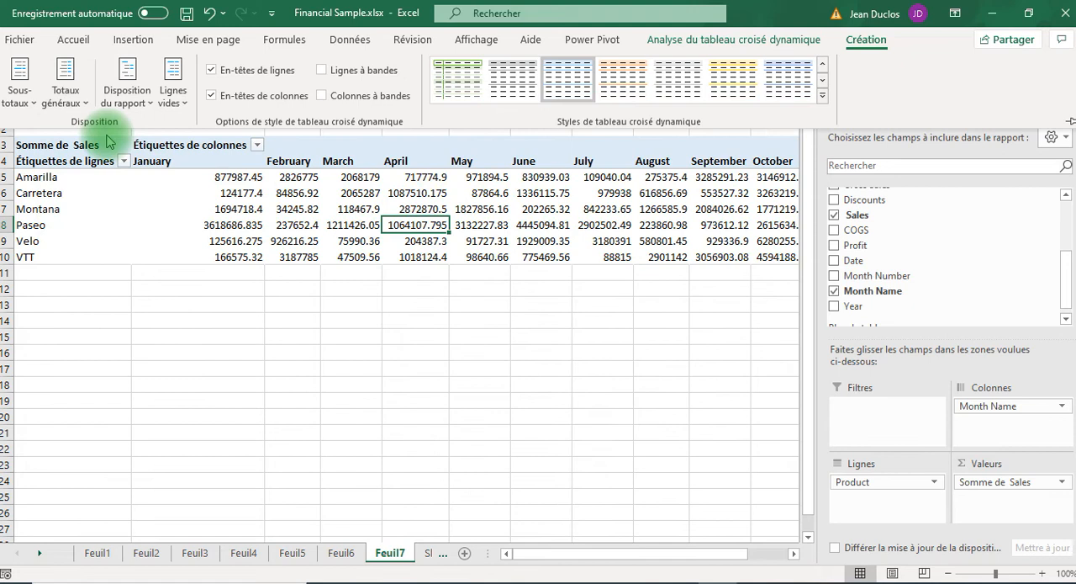
click(384, 412)
click(646, 368)
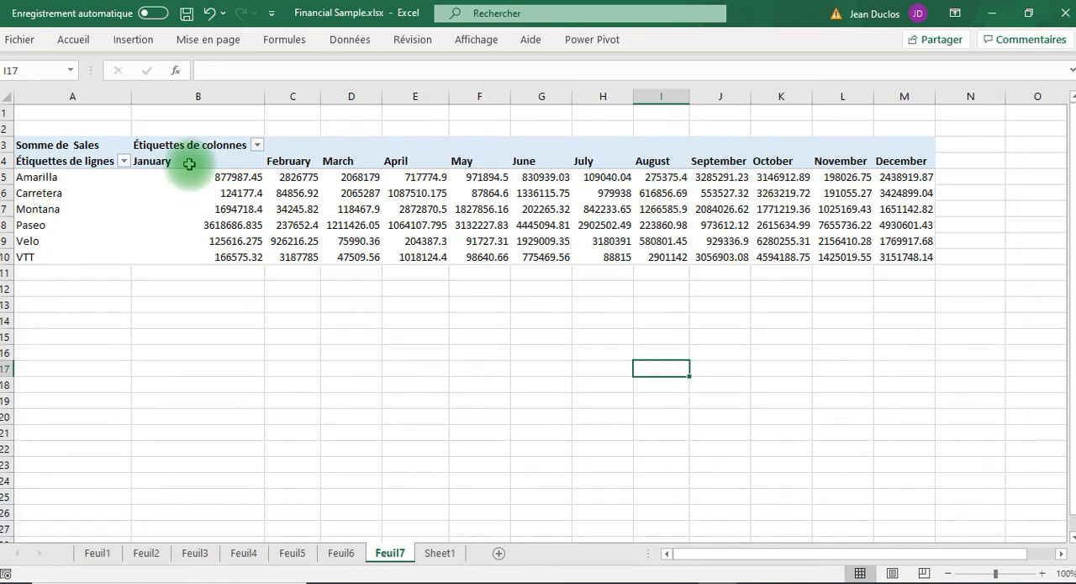
click(30, 178)
click(38, 193)
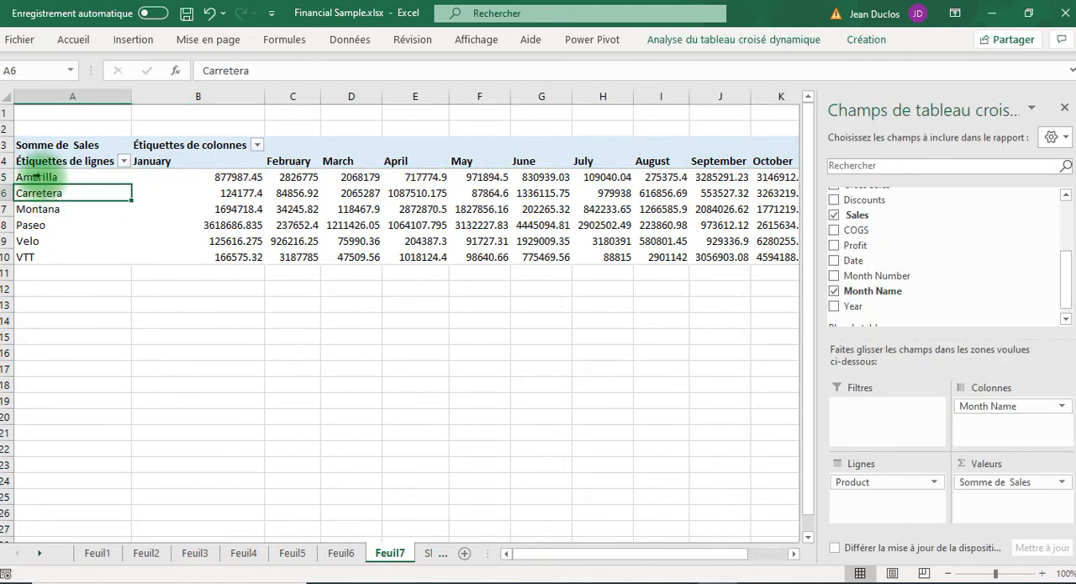
click(35, 176)
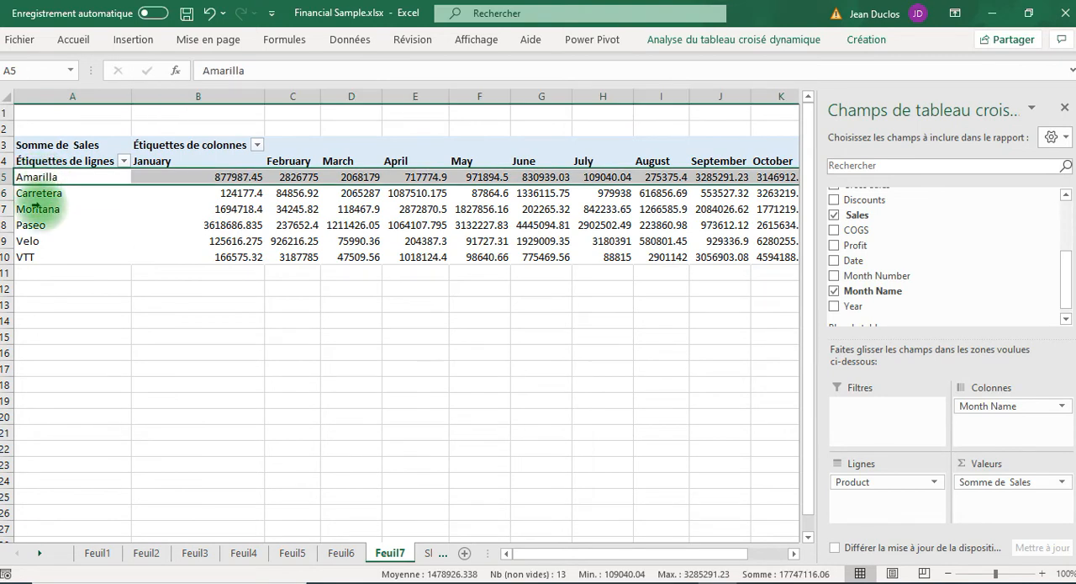
drag(32, 241, 37, 164)
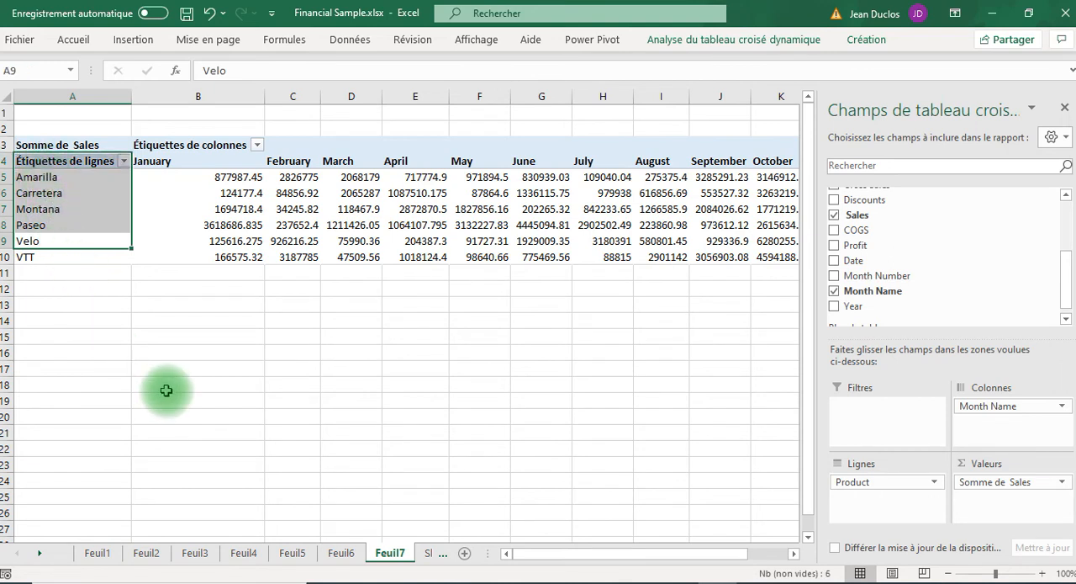
click(30, 240)
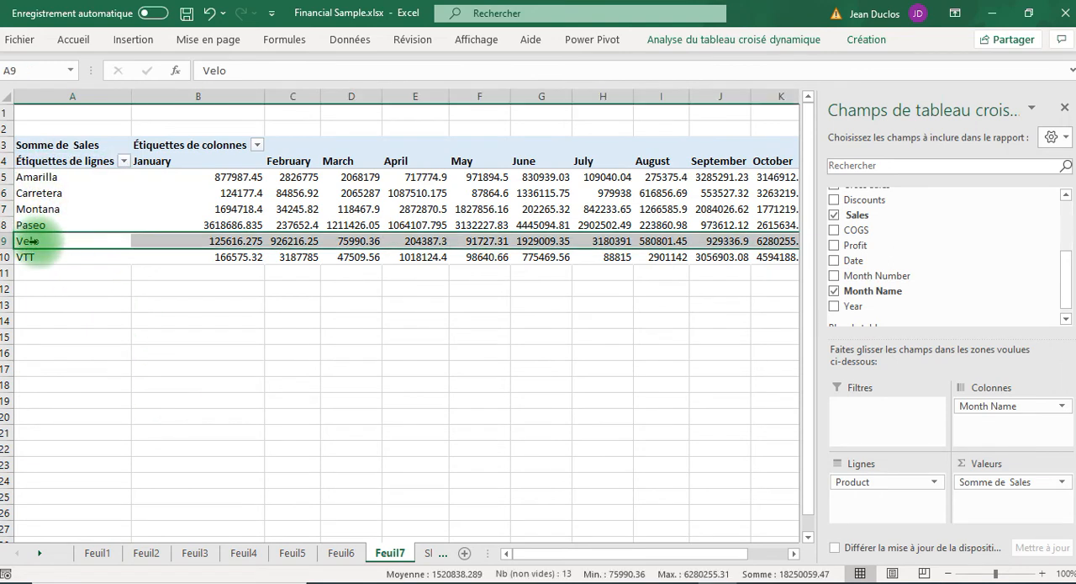
Copy the product names from A5:A10 of the pivot table and paste them starting at cell A13
click(52, 177)
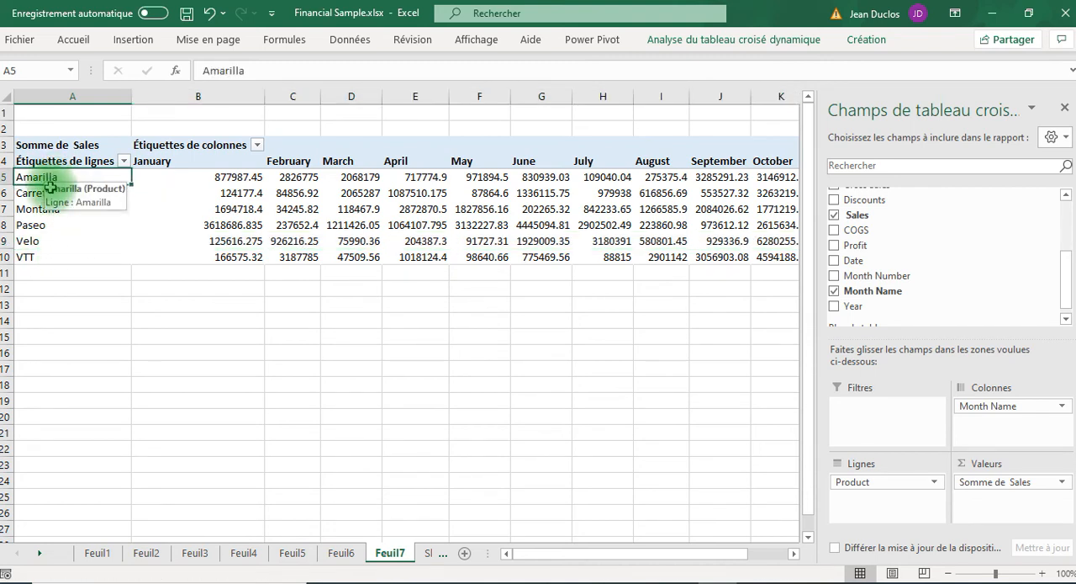
drag(50, 189, 52, 247)
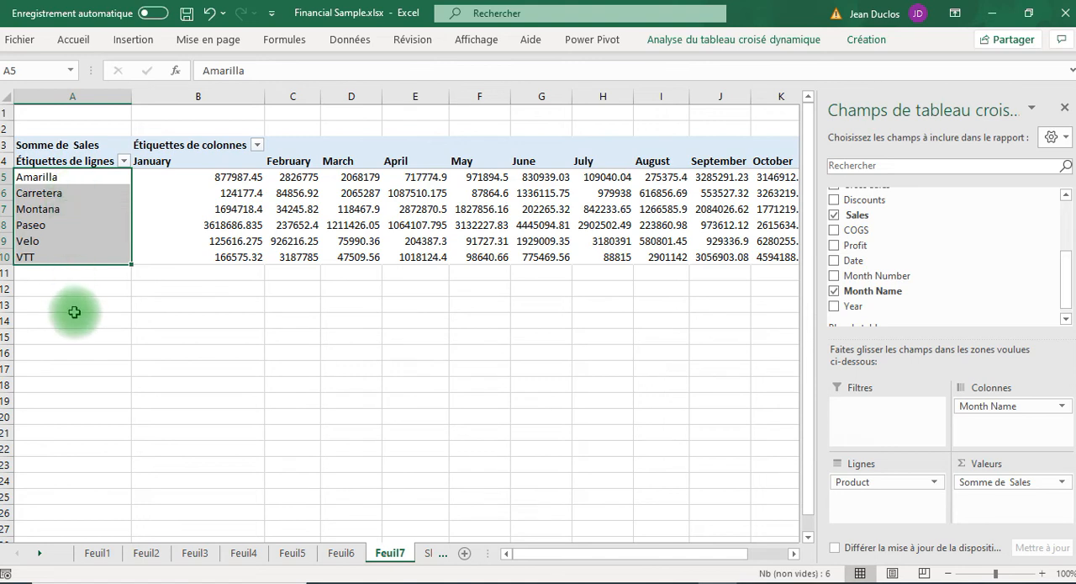
key(ctrl+c)
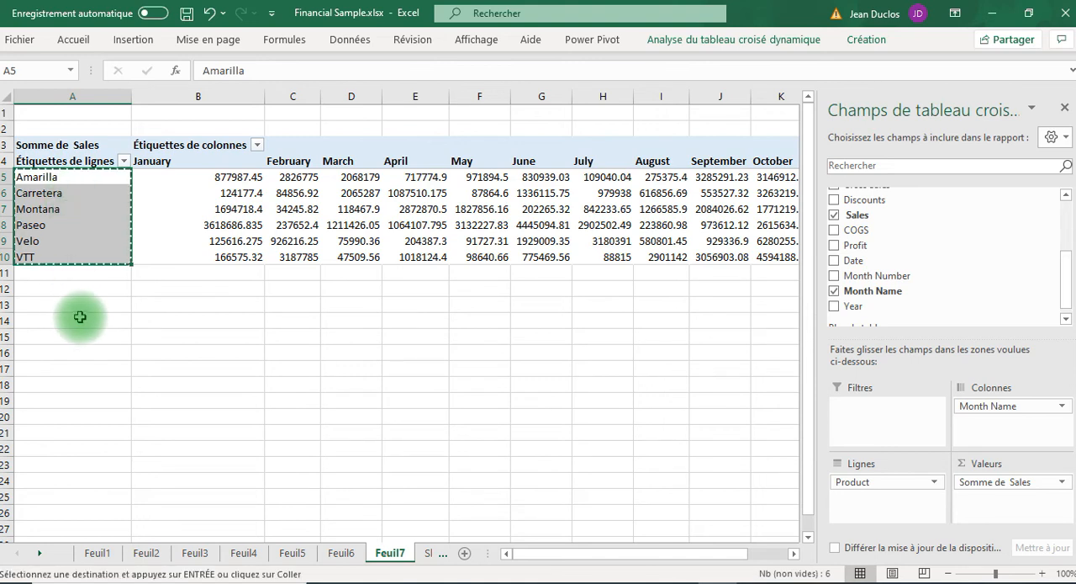
click(51, 305)
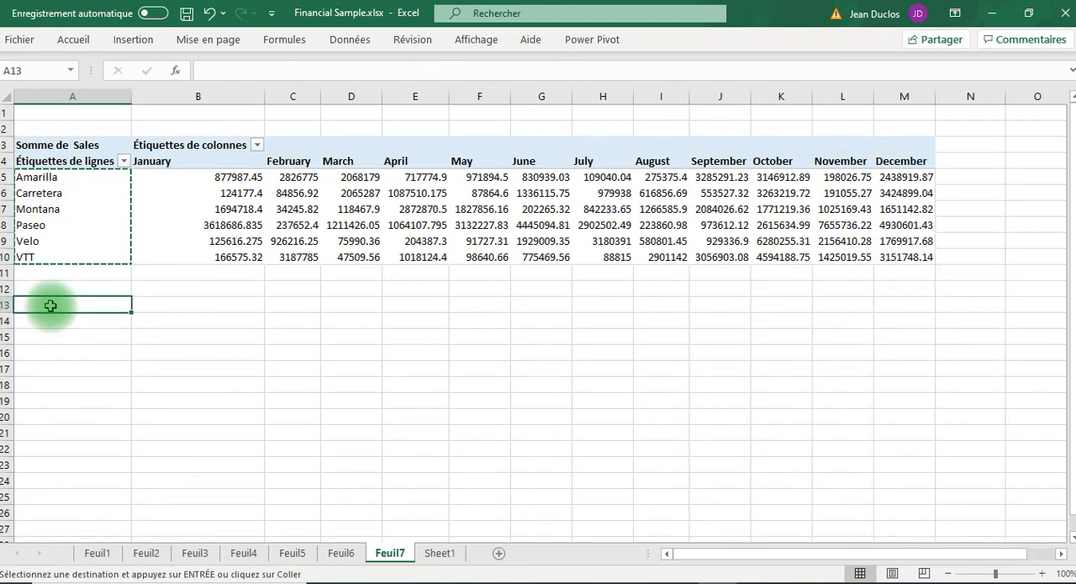
key(Return)
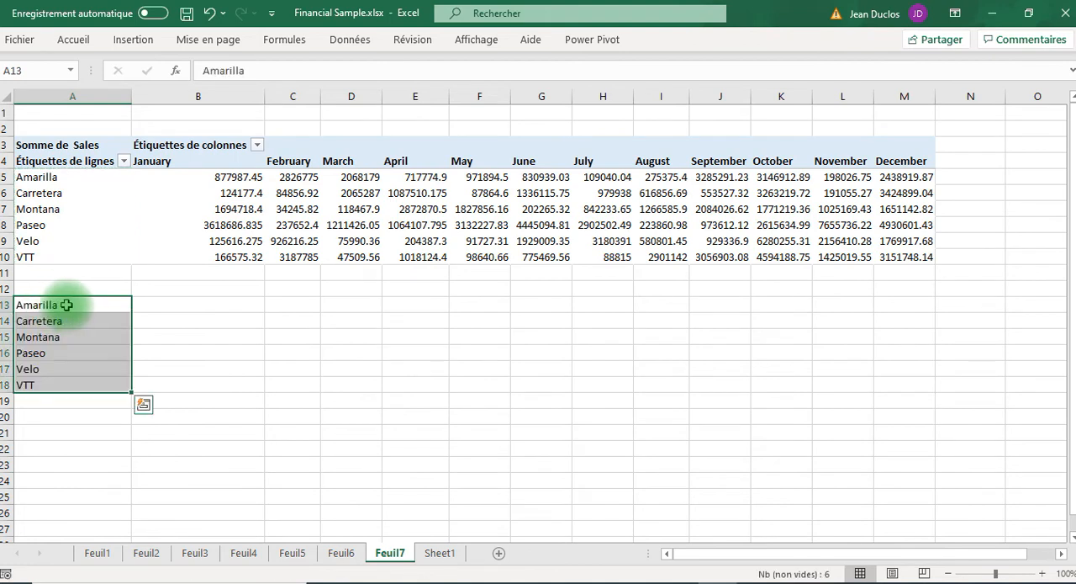
Insert line sparklines in B13:B18 beside the copied product names, using the monthly sales in B5:M10 as the data range
click(211, 302)
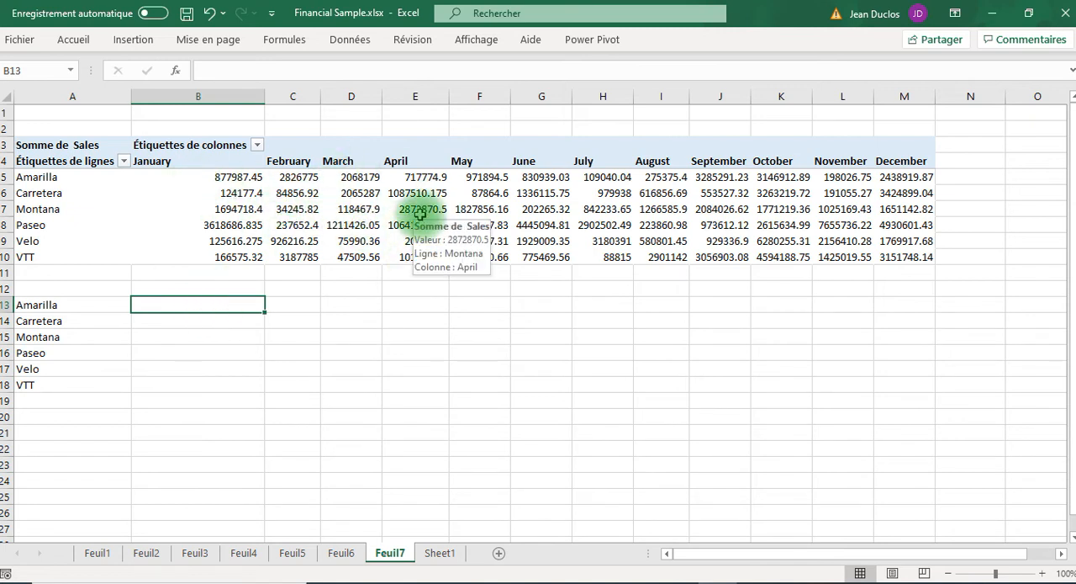
click(131, 42)
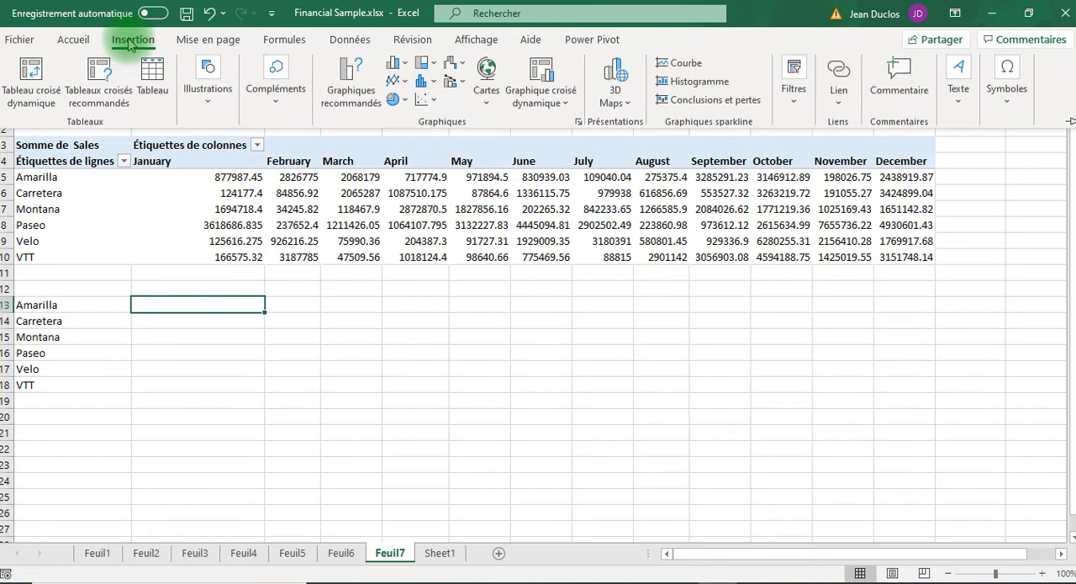
click(681, 67)
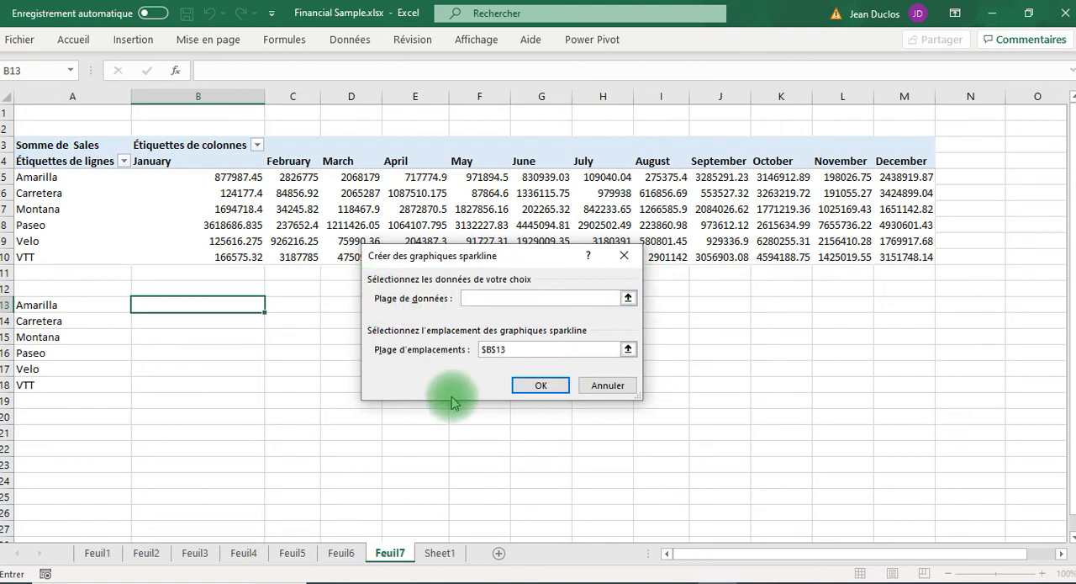
click(627, 297)
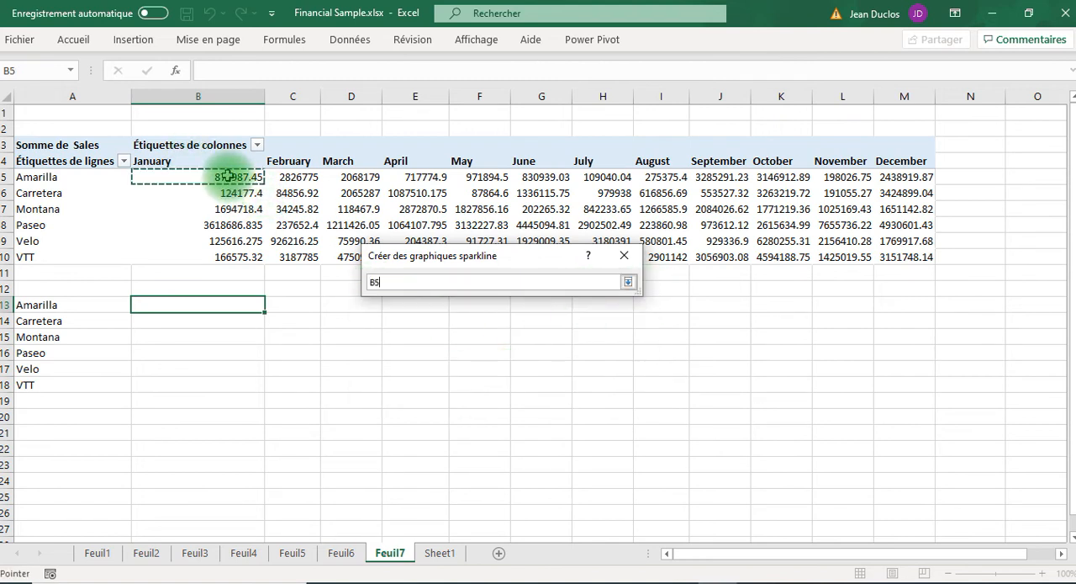
drag(228, 175, 831, 232)
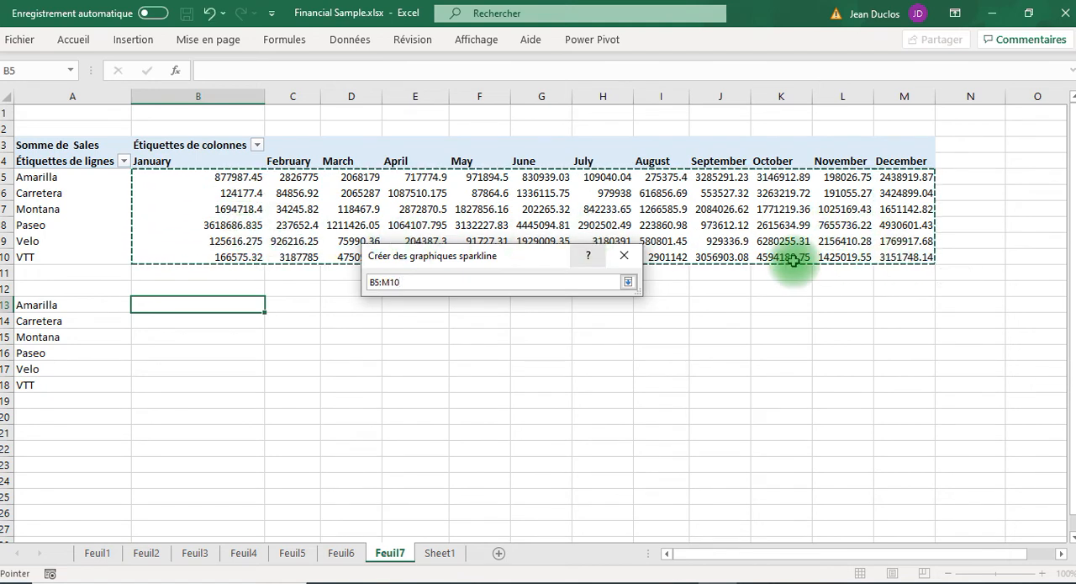
click(627, 282)
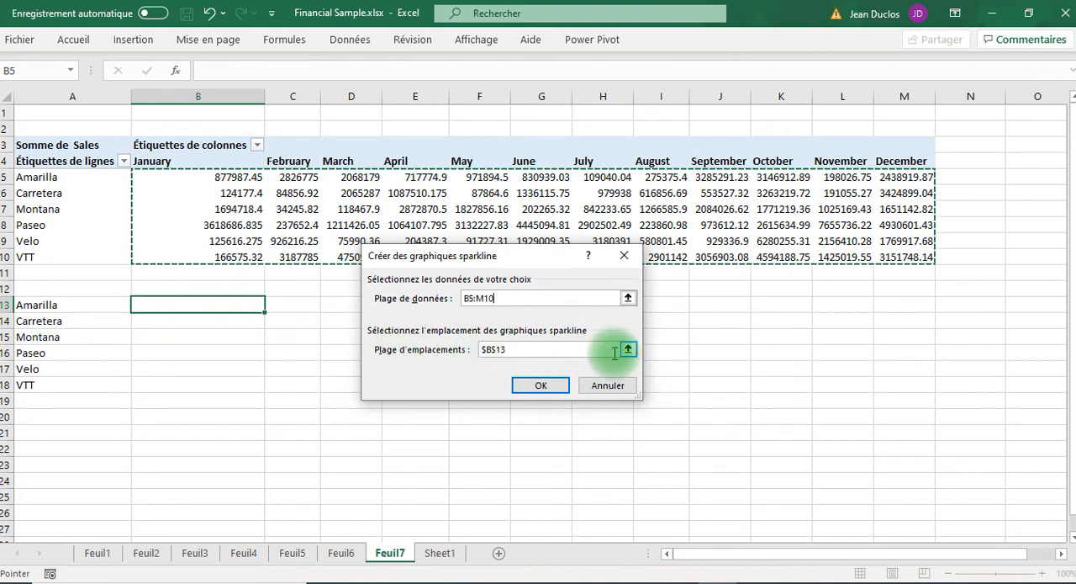
click(502, 352)
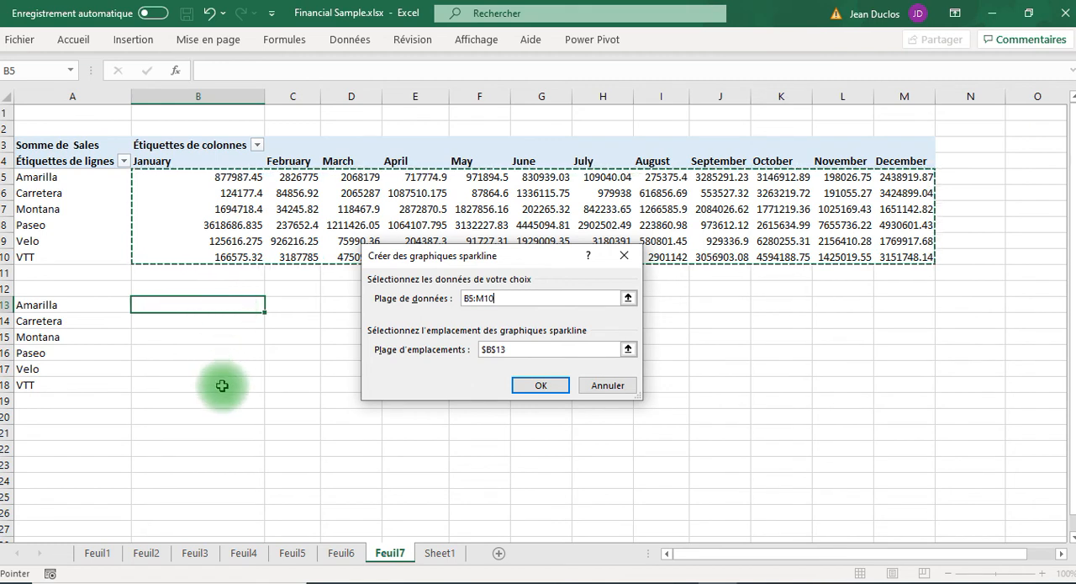
click(629, 349)
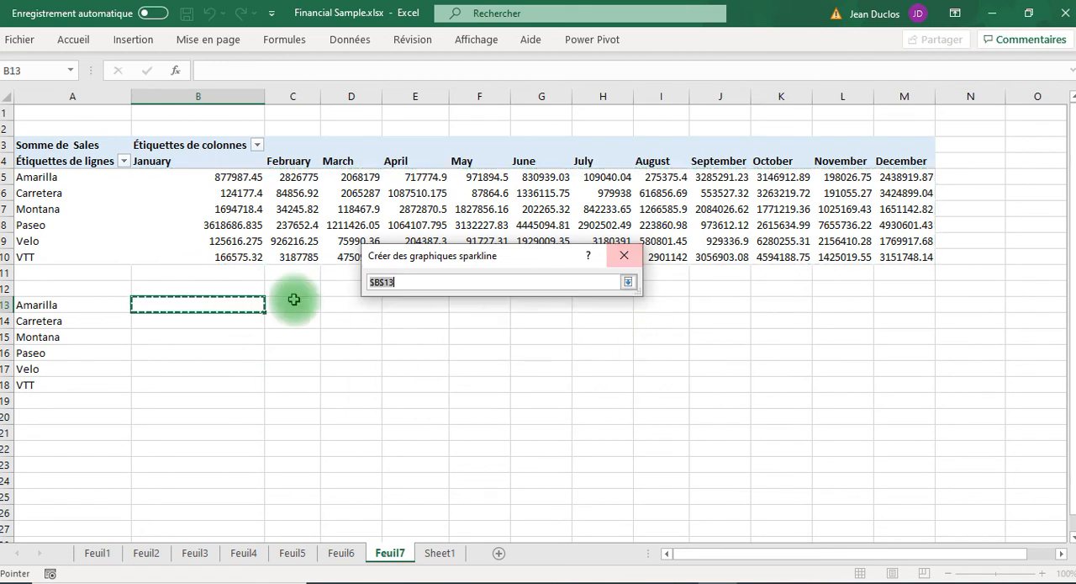
drag(218, 304, 232, 382)
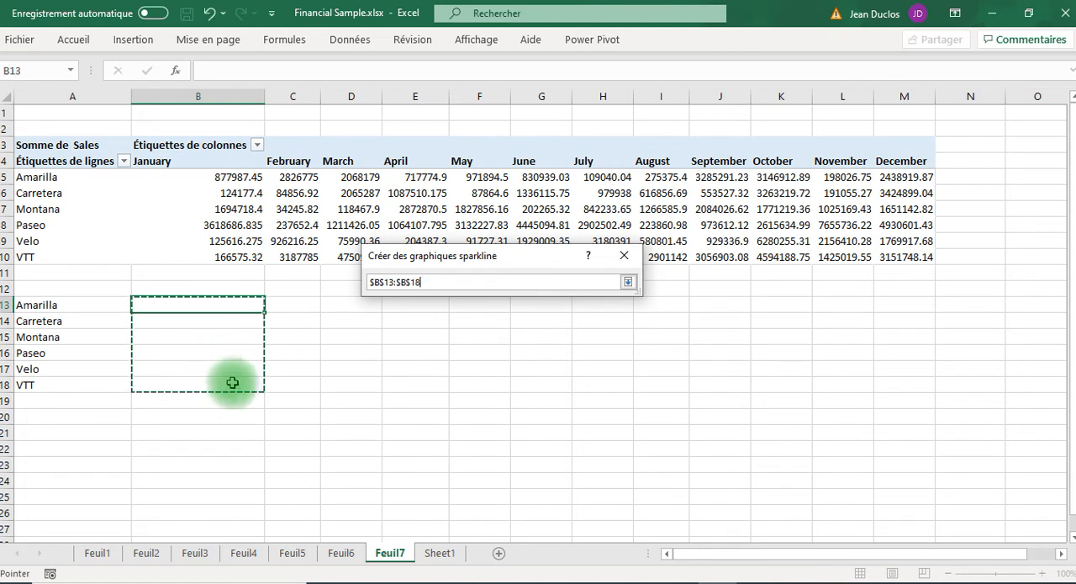
click(627, 282)
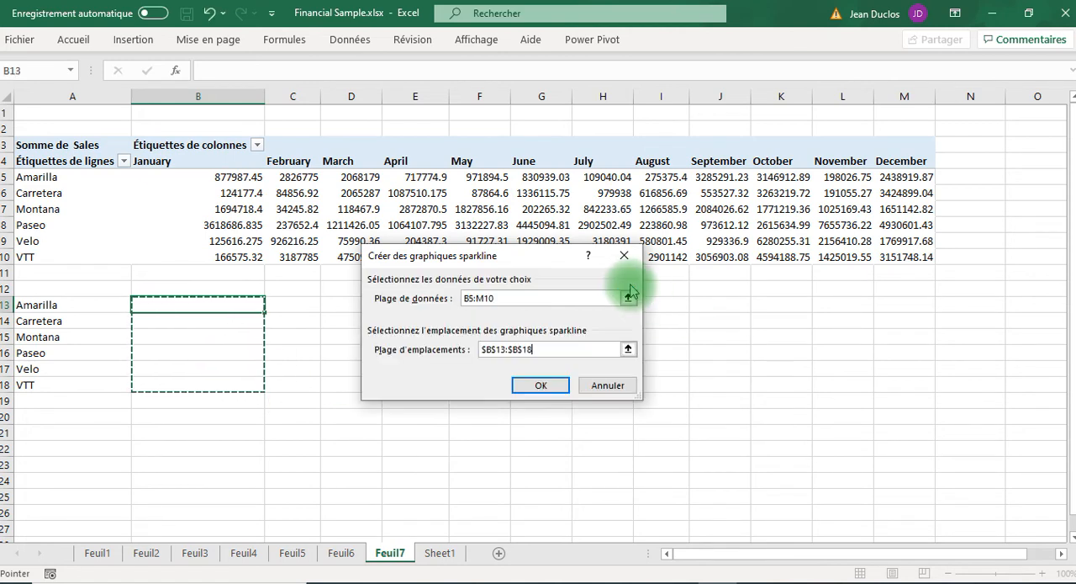
click(529, 386)
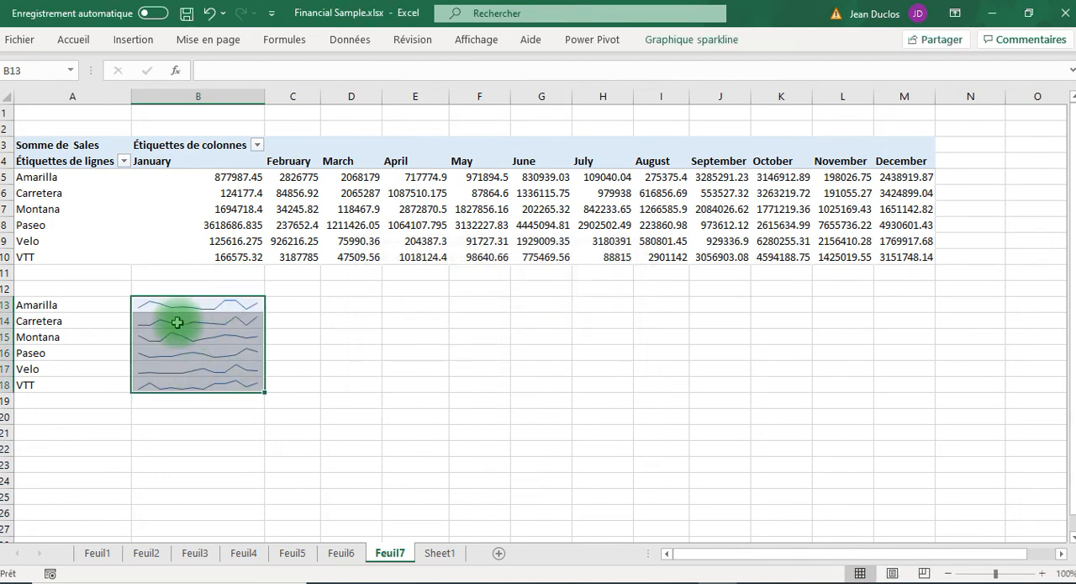
Show the high point and low point on the sparklines in B13:B18
click(683, 40)
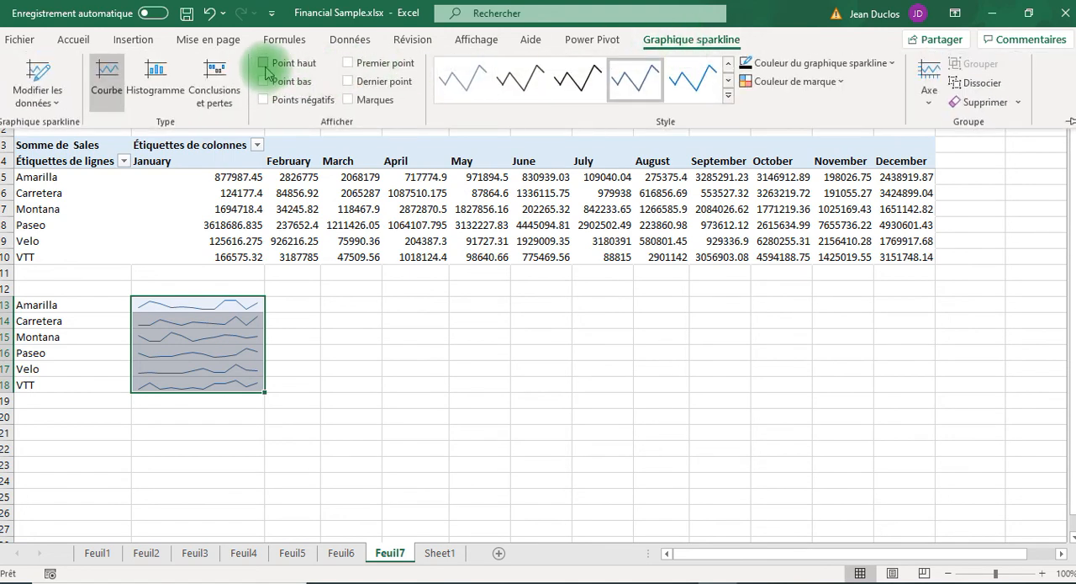
click(267, 82)
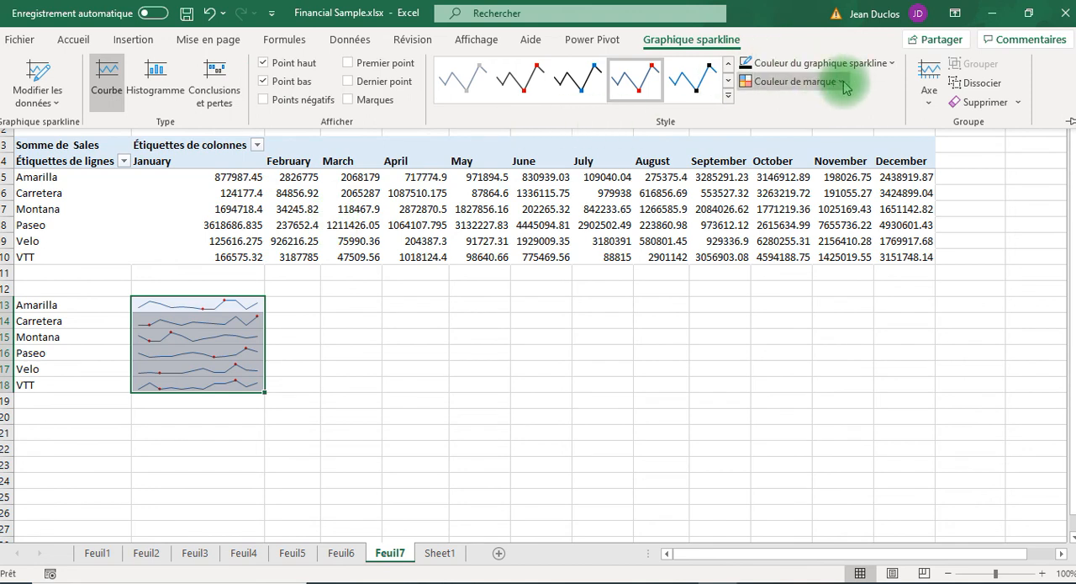
click(889, 67)
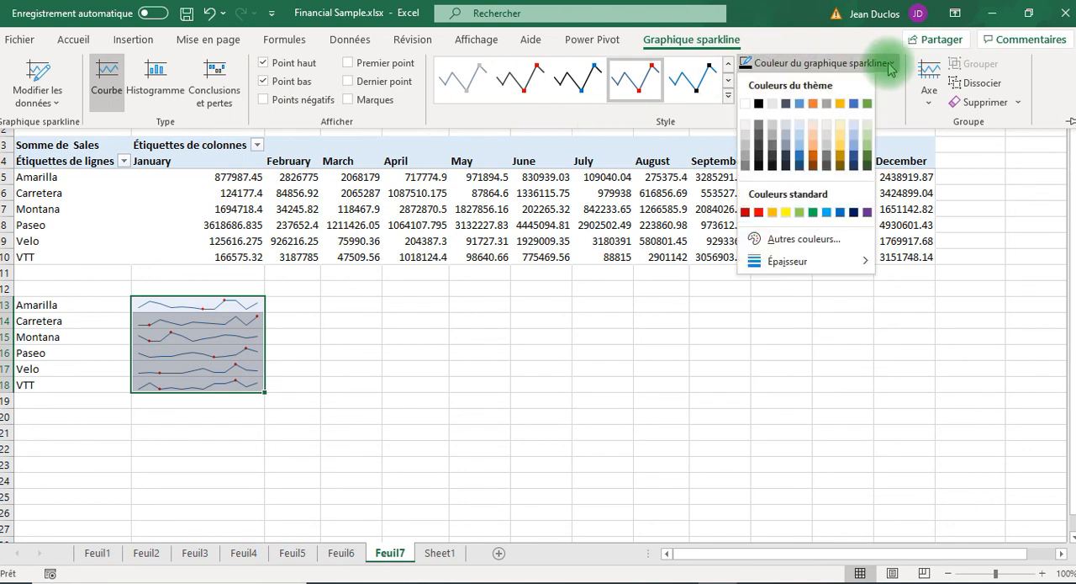
click(890, 66)
Set the marker color of the sparklines' high point to the orange theme color
click(829, 82)
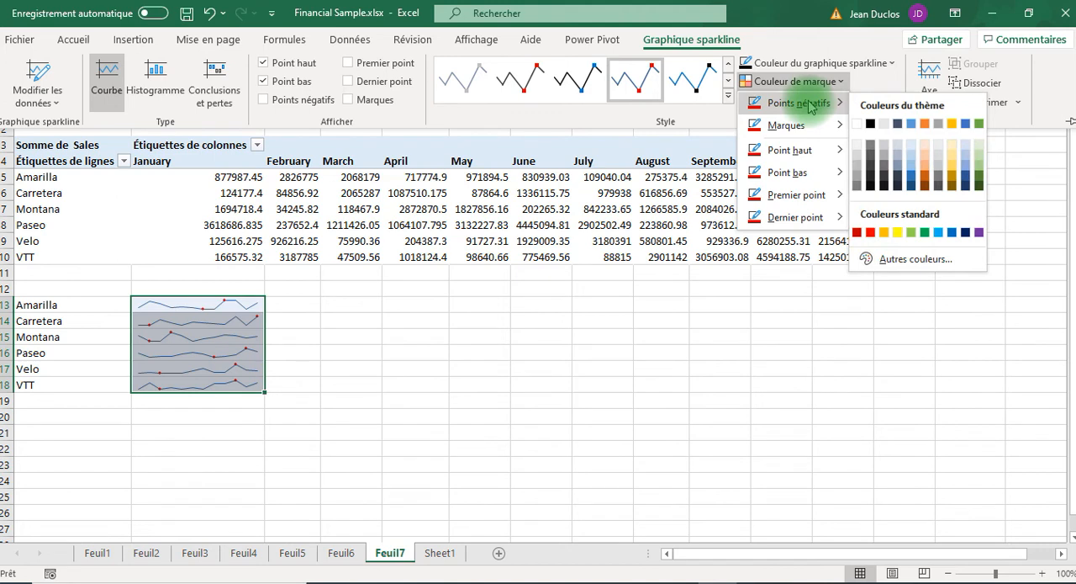
mouse_move(814, 138)
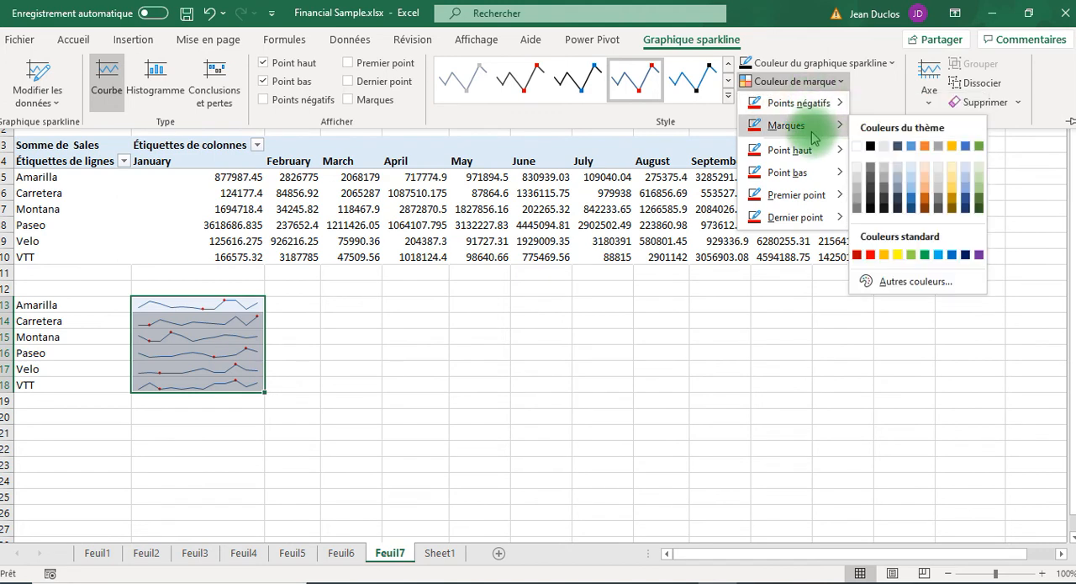
click(839, 83)
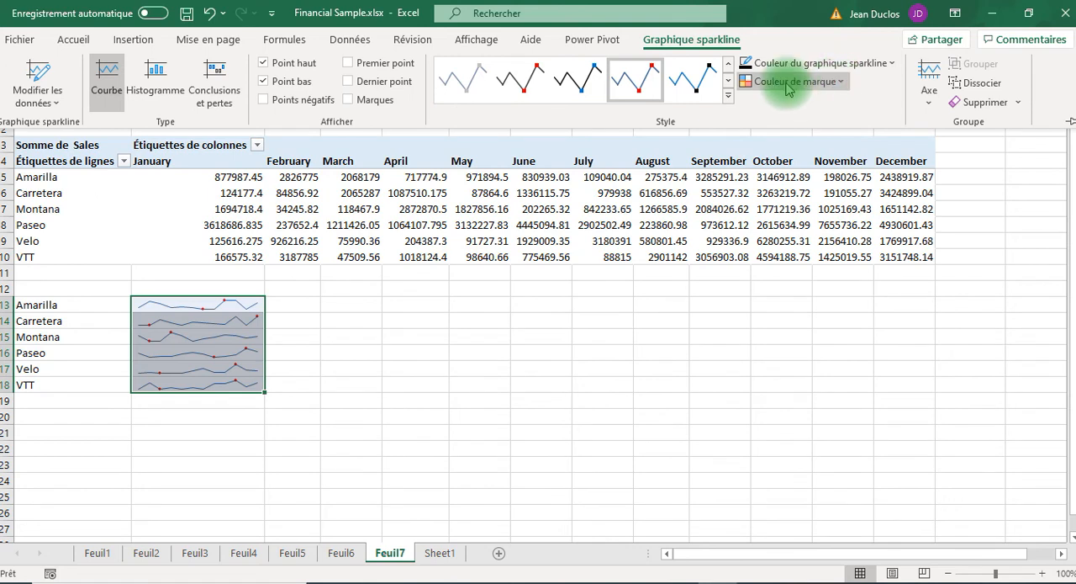
click(842, 82)
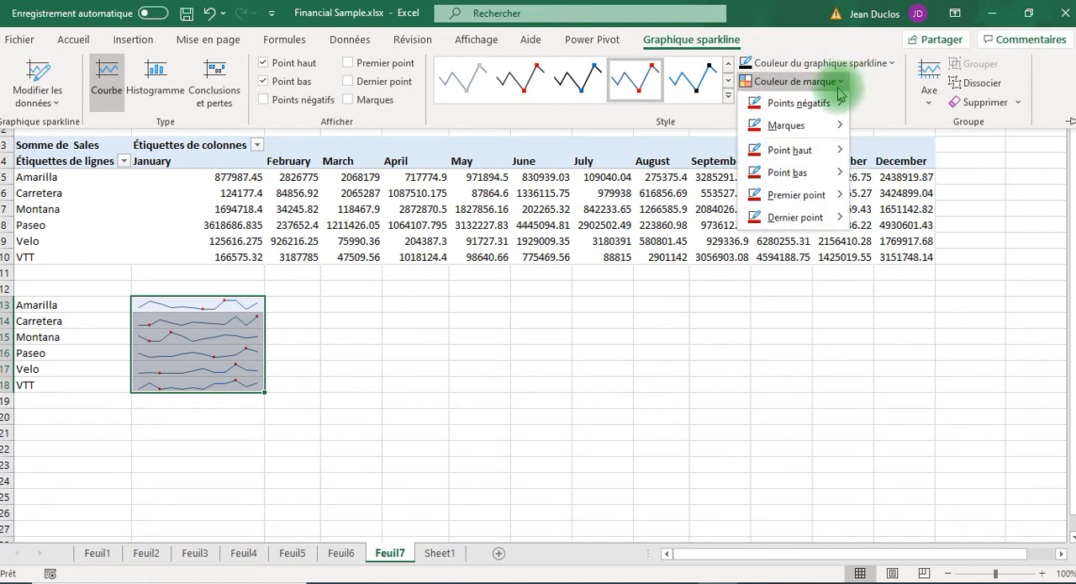
mouse_move(832, 152)
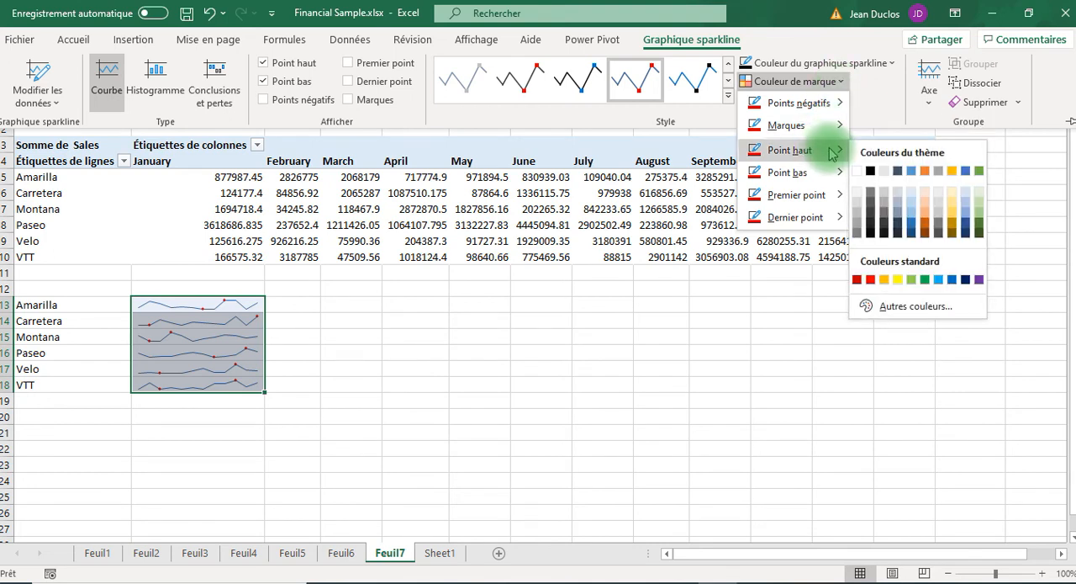
click(925, 171)
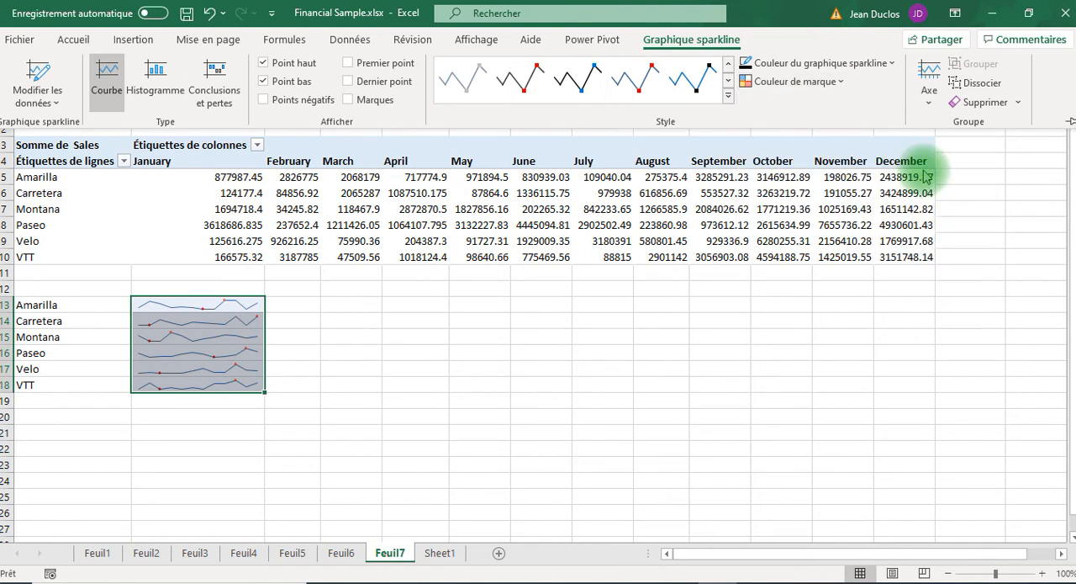
Color the sparklines' high point markers with the theme color Bleu, Accentuation5, plus sombre 25 %
click(831, 81)
mouse_move(805, 172)
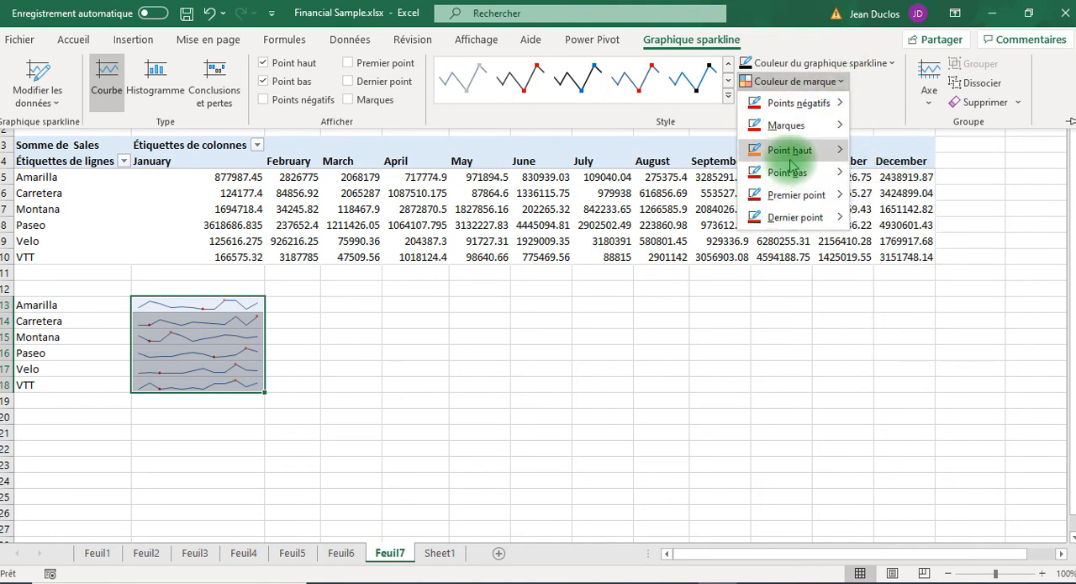
mouse_move(792, 202)
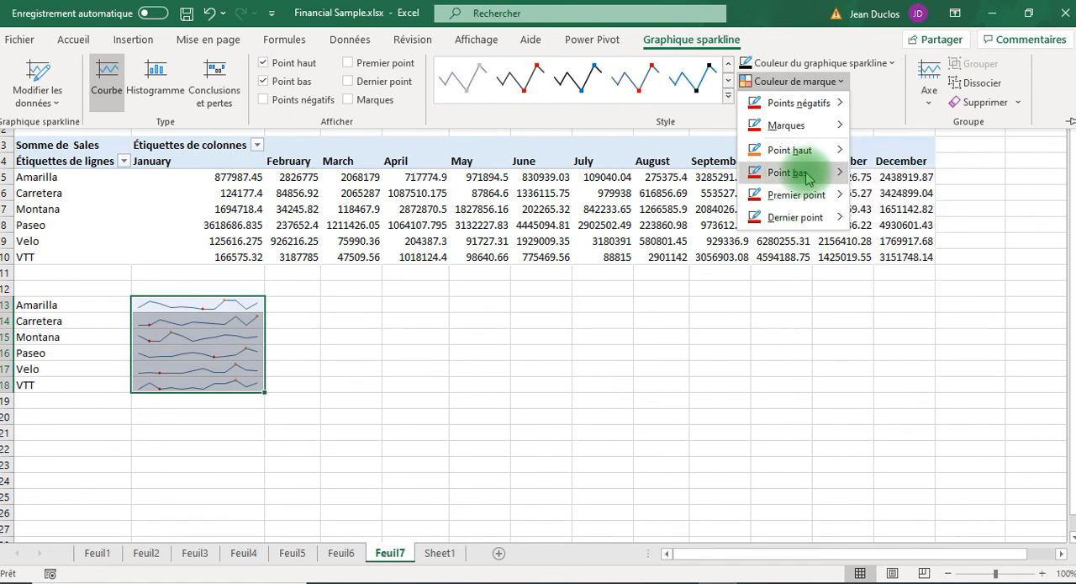
mouse_move(799, 149)
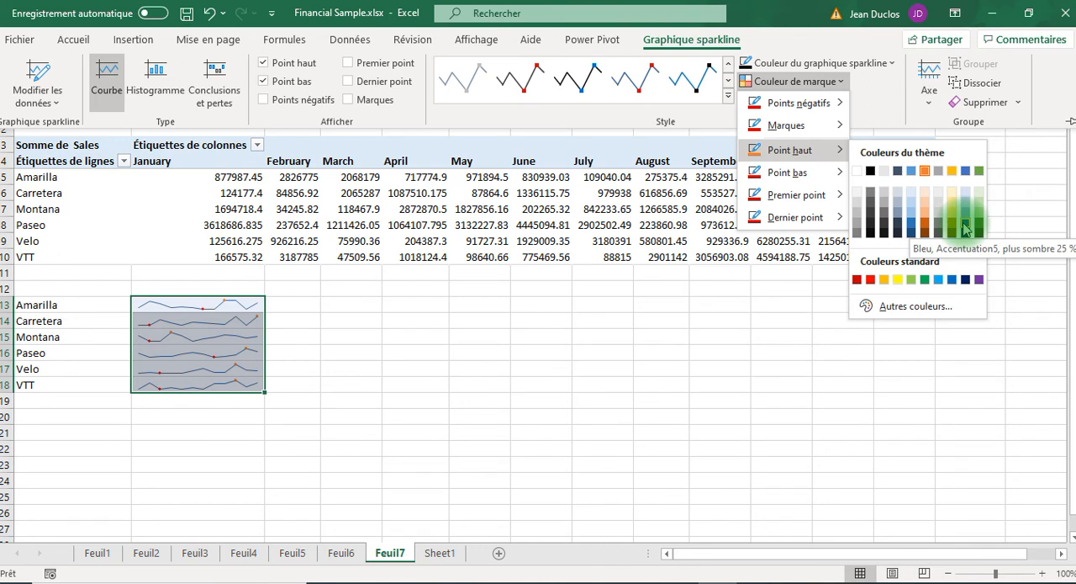
click(964, 228)
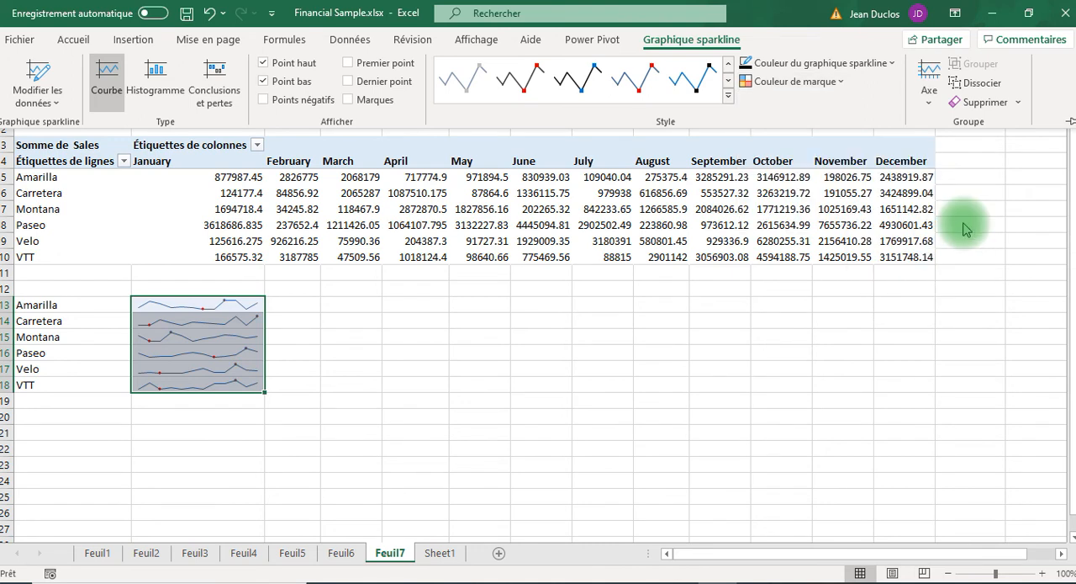
click(212, 339)
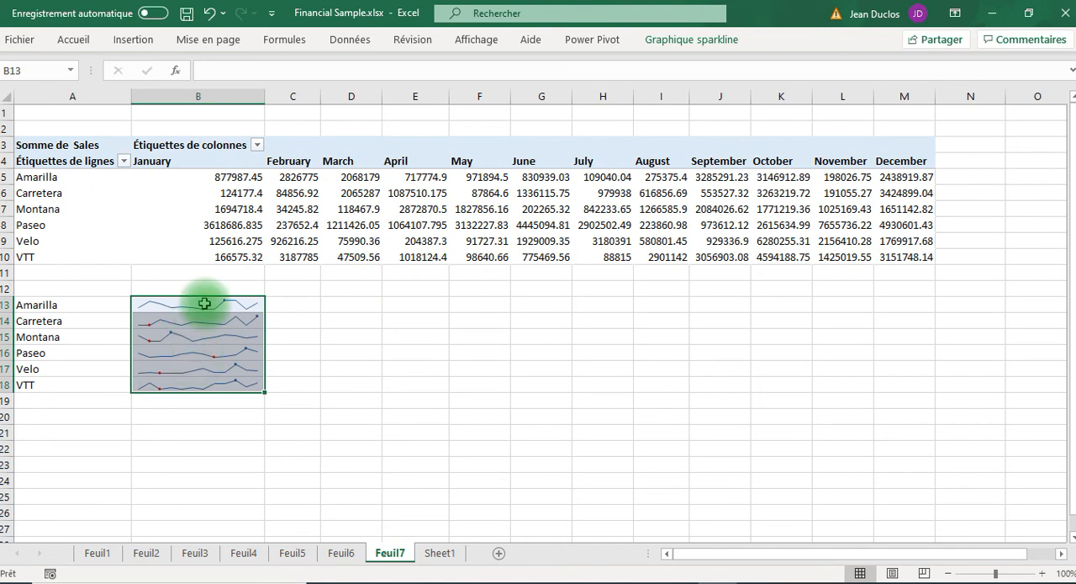
Set the line weight of the sparklines in B13:B18 to 2¼ pt and deselect them
drag(188, 302, 194, 384)
click(689, 41)
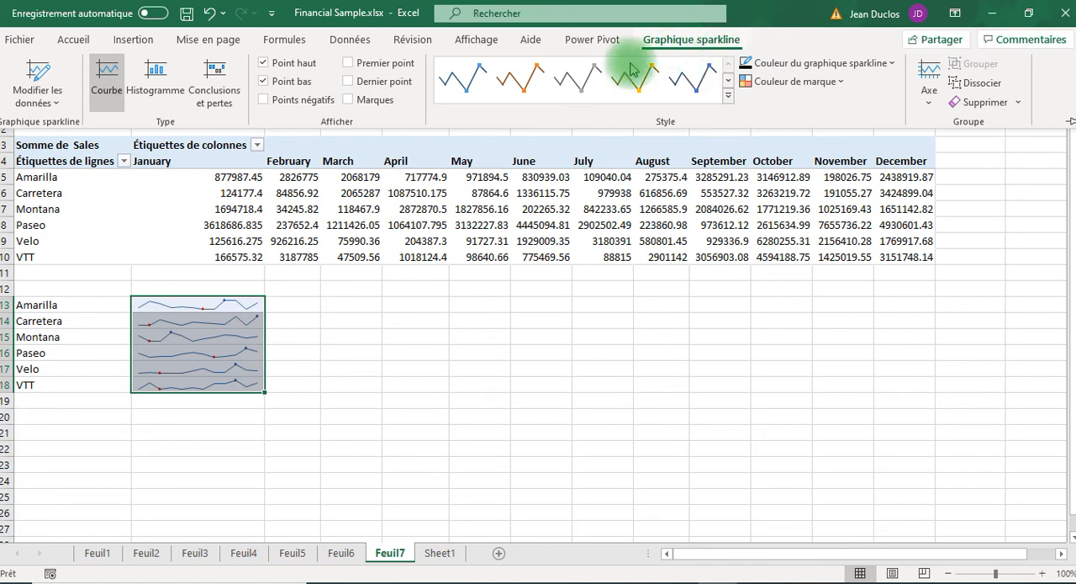
click(729, 96)
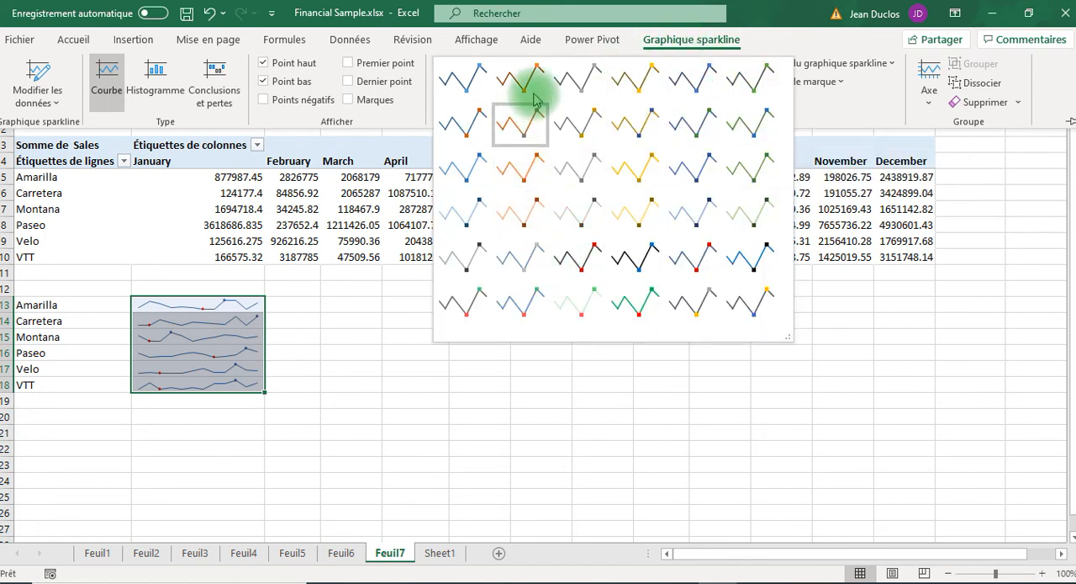
click(730, 48)
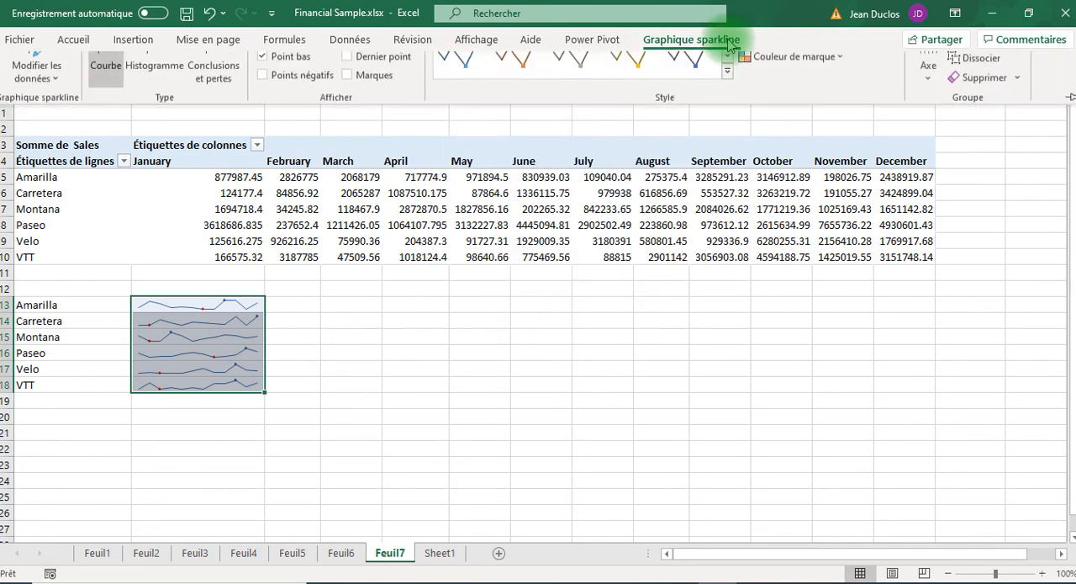
click(803, 81)
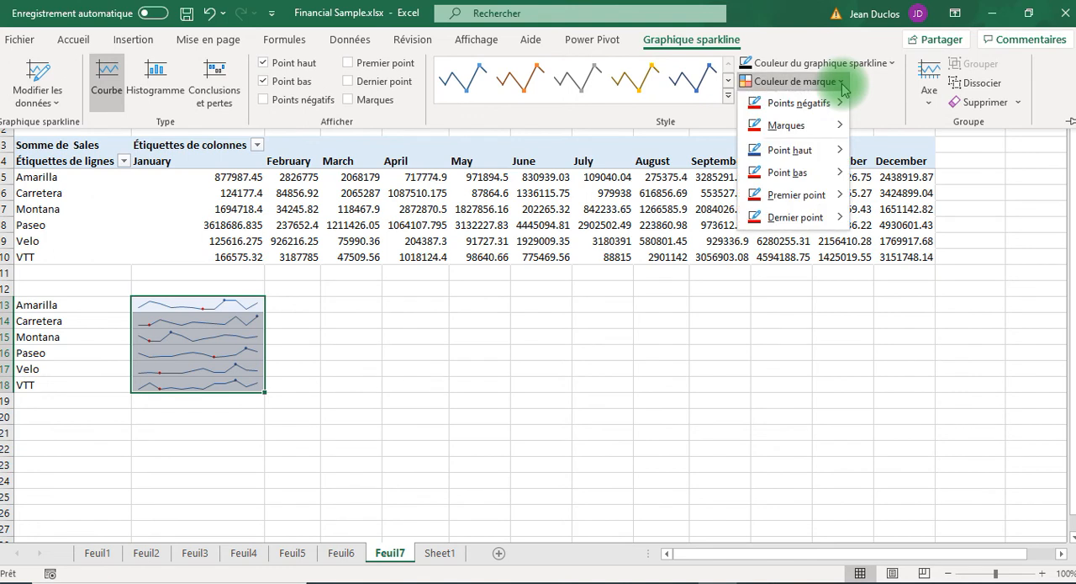
click(888, 64)
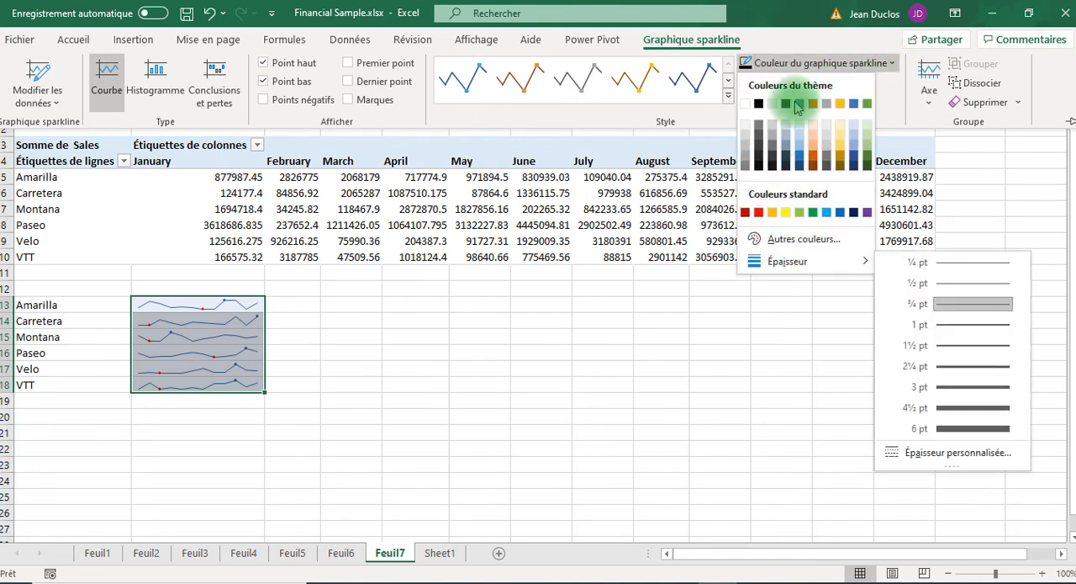
click(805, 65)
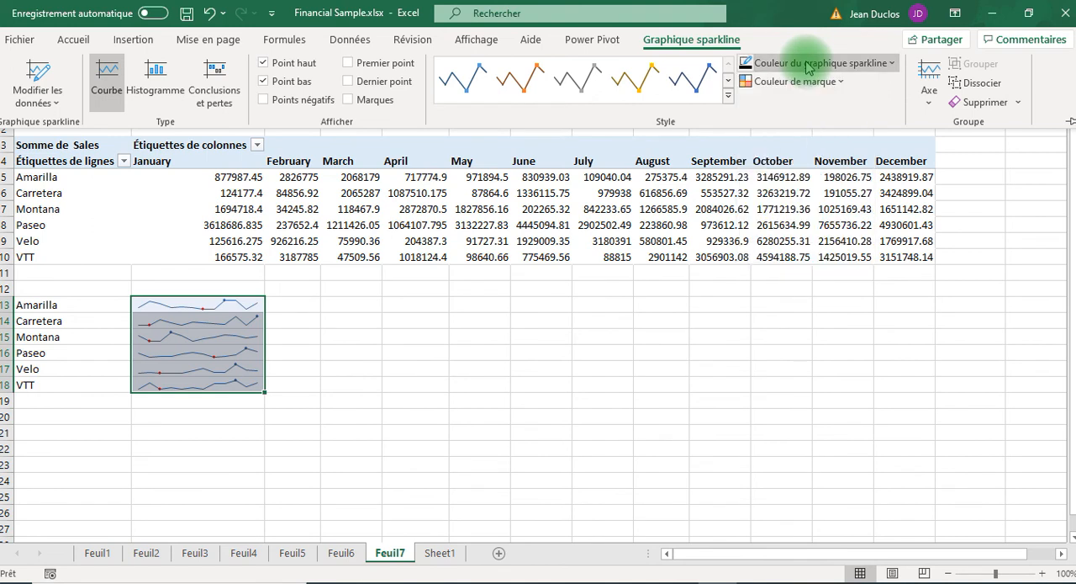
click(801, 65)
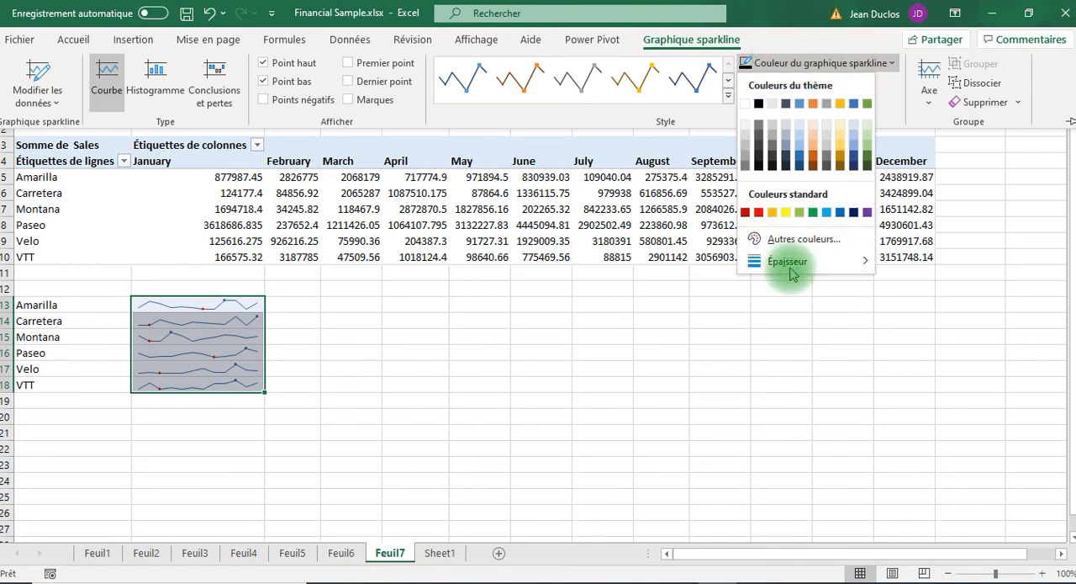
mouse_move(833, 261)
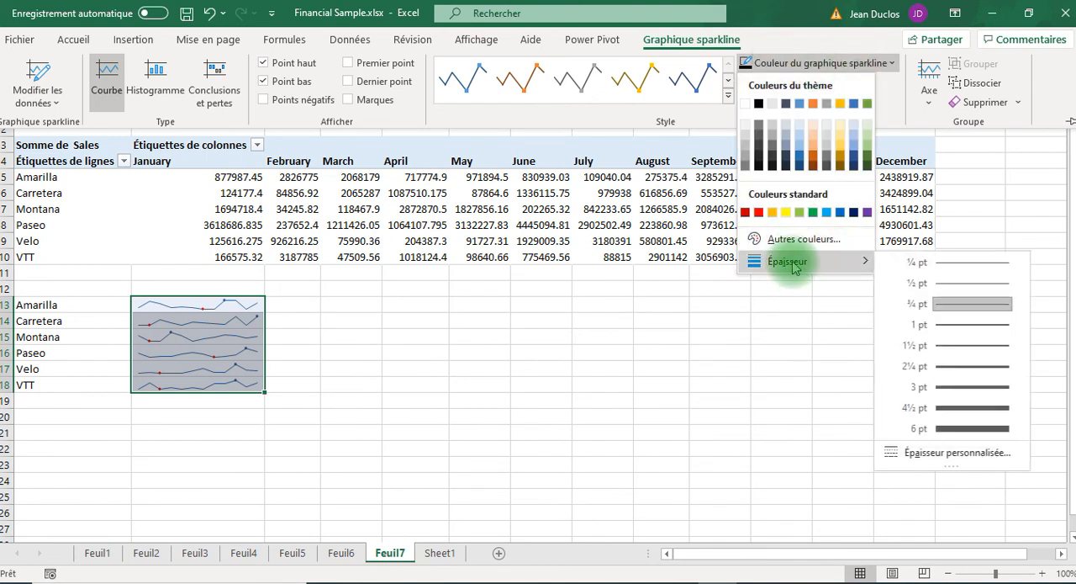
click(981, 370)
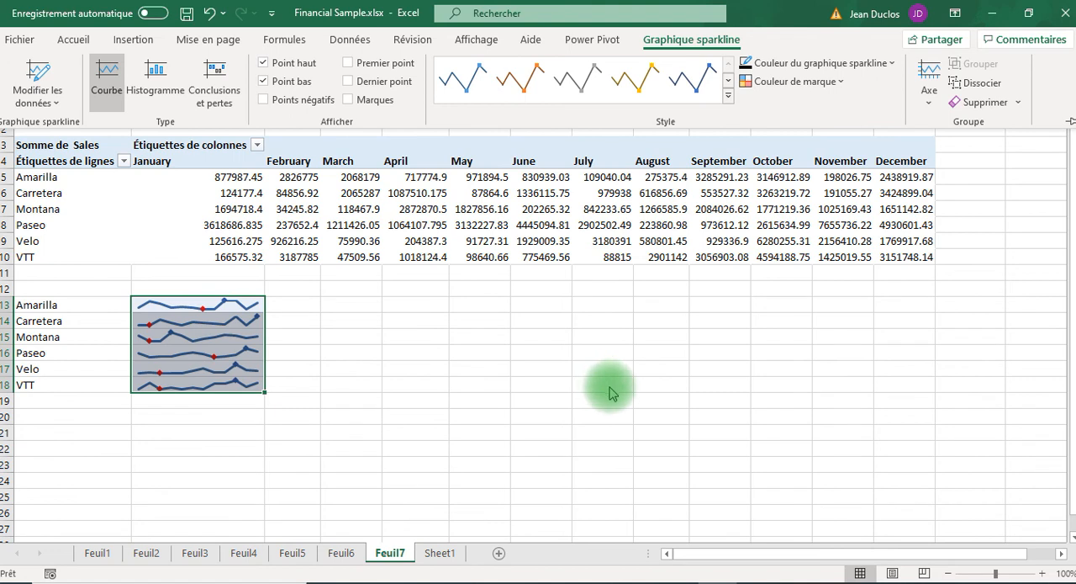
click(301, 305)
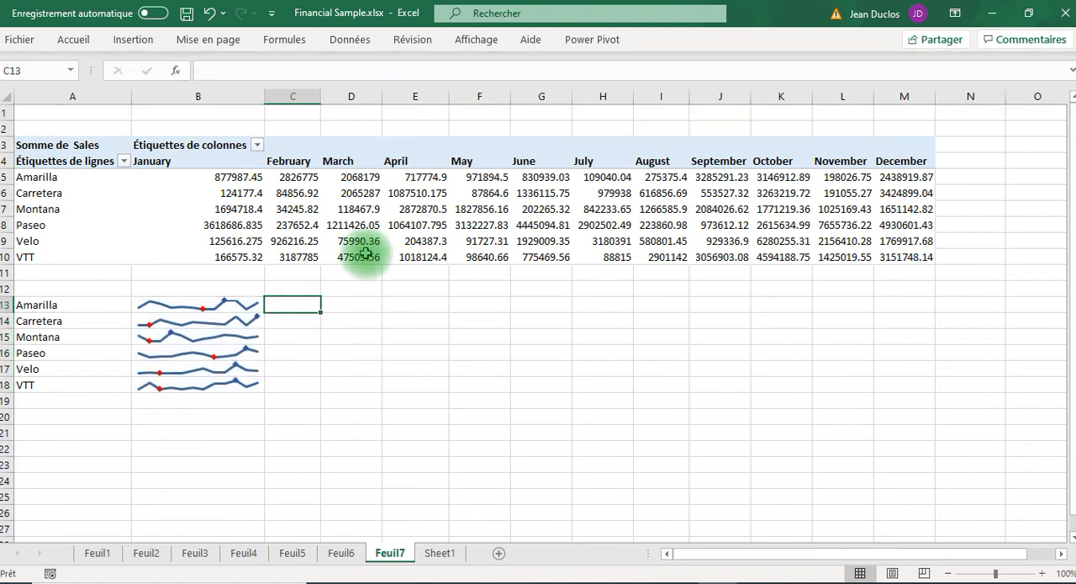
Insert column sparklines in C13:C18 from the data range B5:M10, and widen column C to show their bars clearly
click(126, 40)
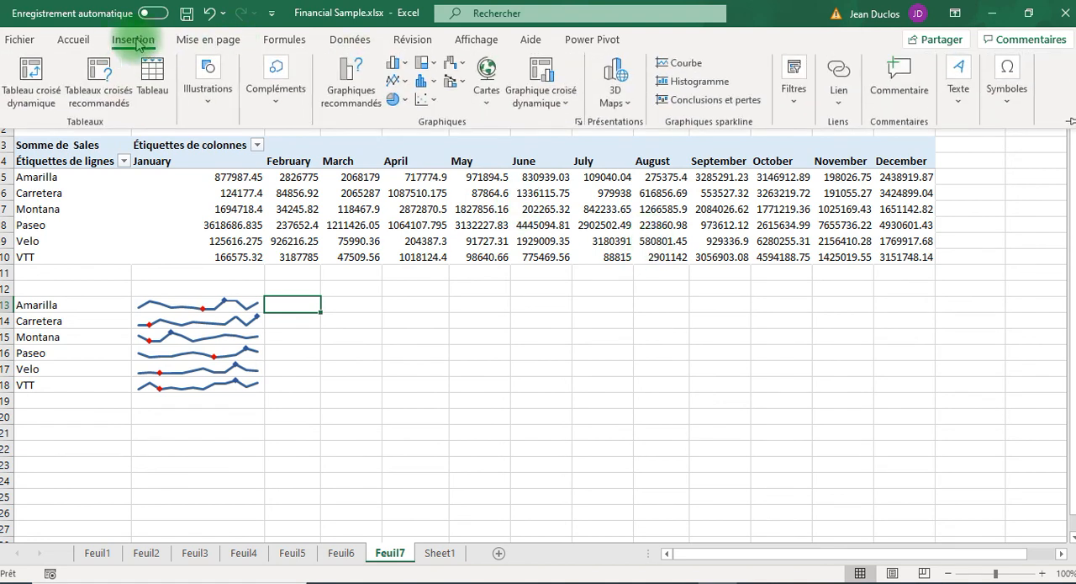
click(683, 82)
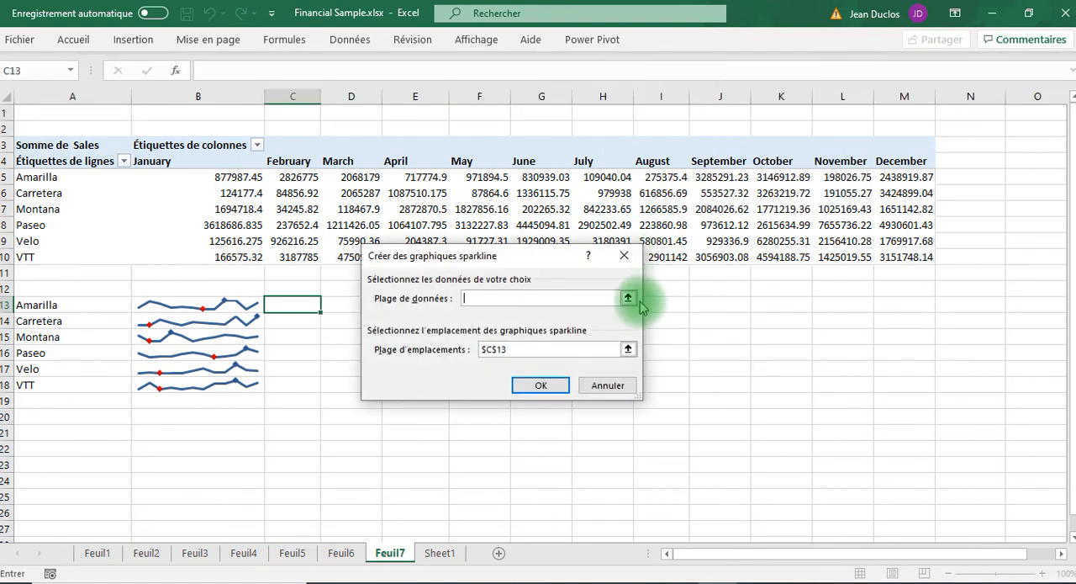
click(628, 298)
drag(231, 177, 904, 256)
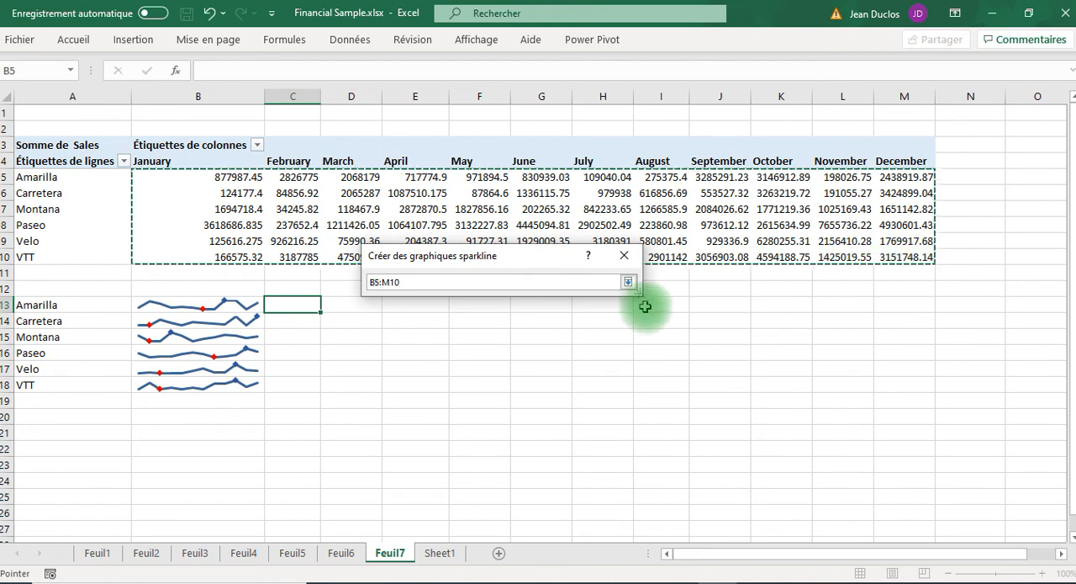
click(628, 281)
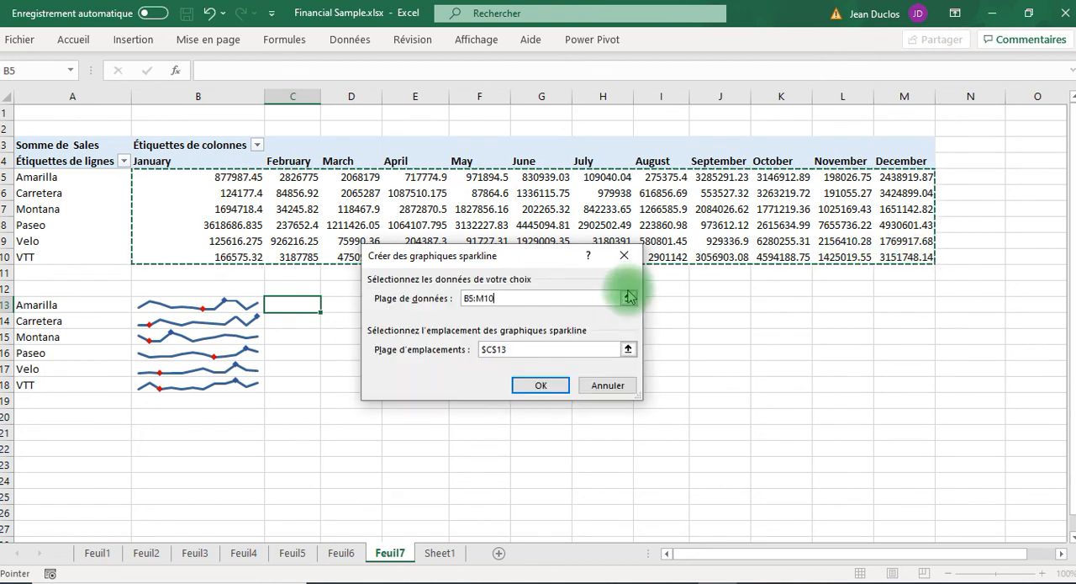
click(628, 348)
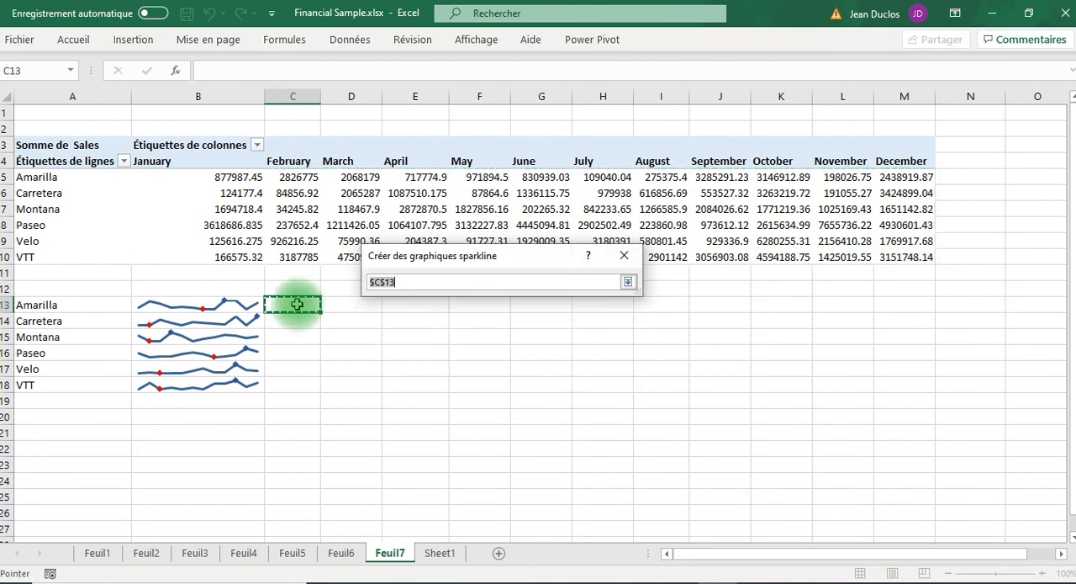
drag(297, 305, 300, 385)
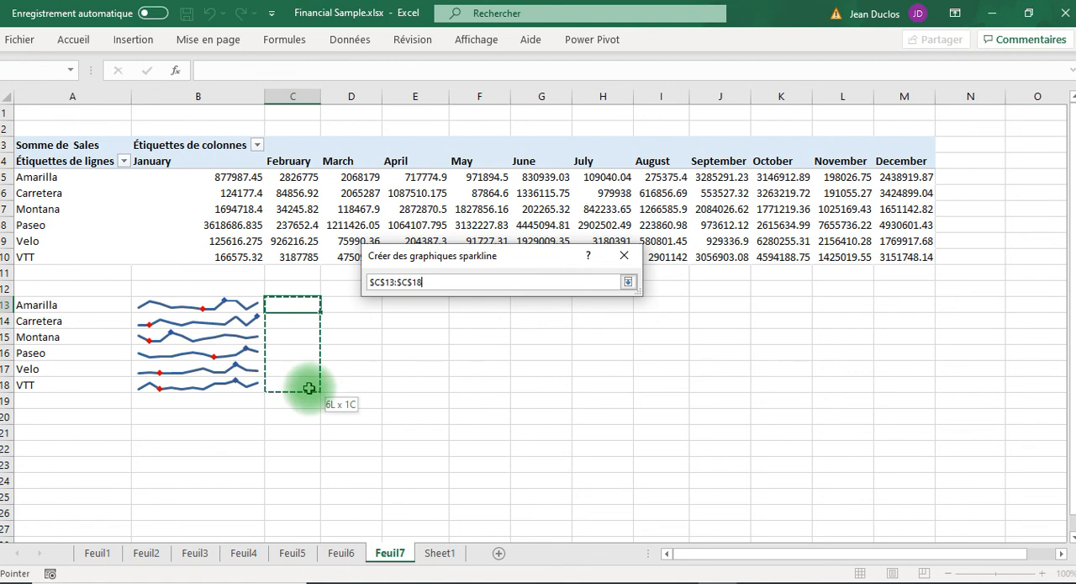
click(629, 283)
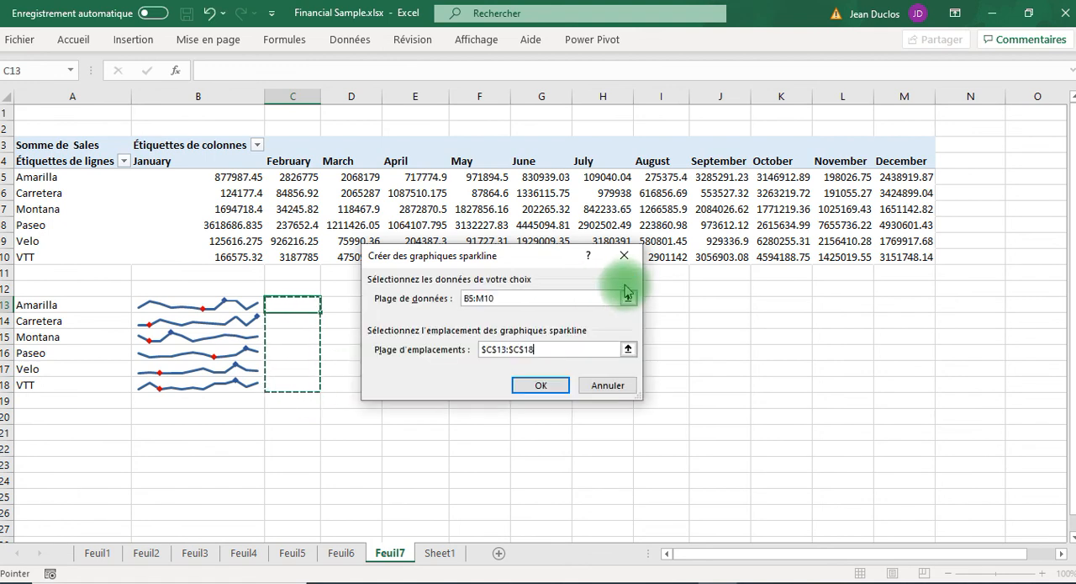
click(548, 385)
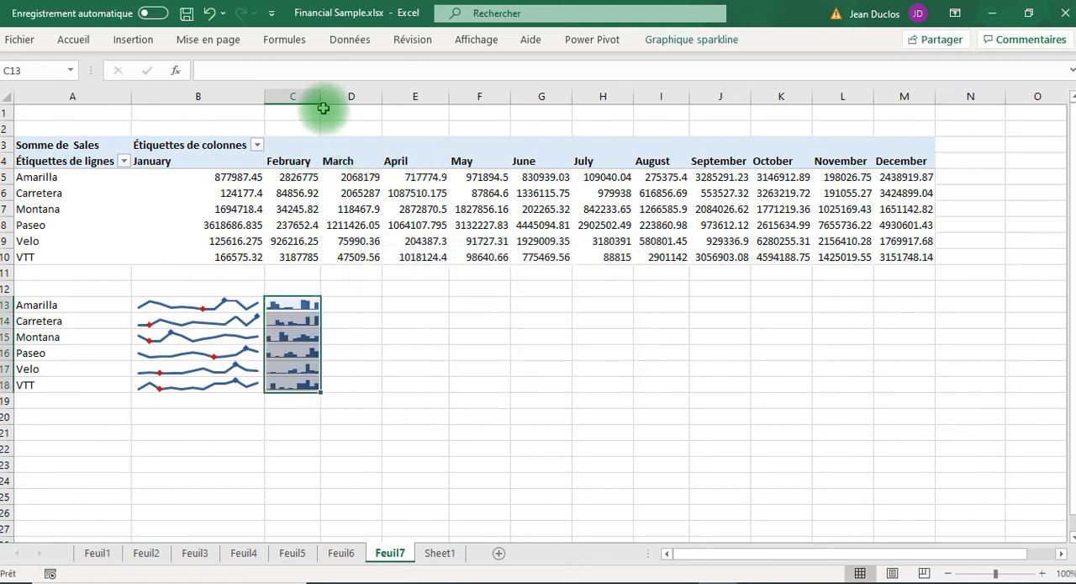
drag(323, 96, 386, 105)
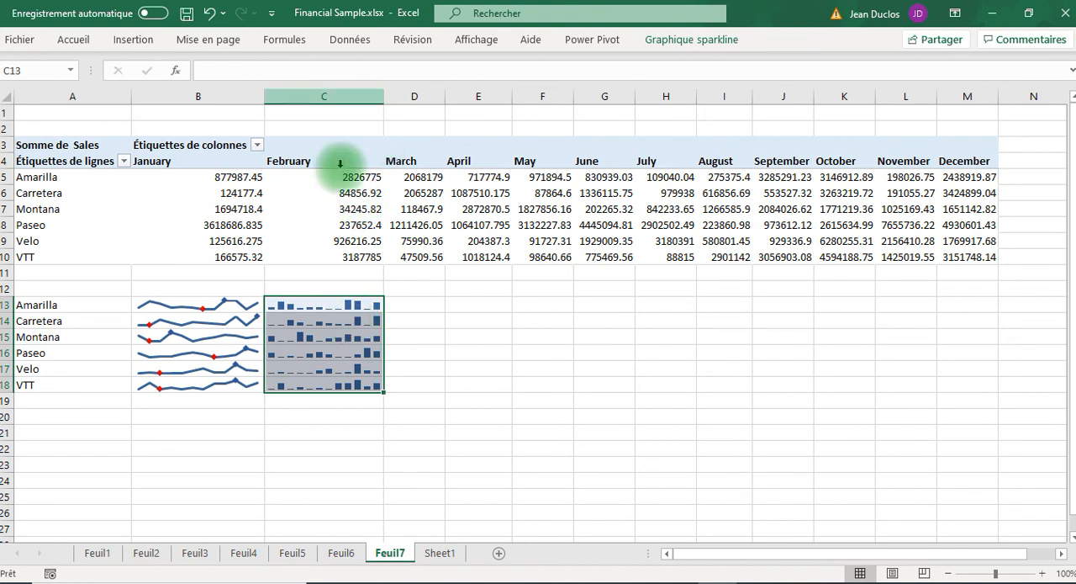
drag(385, 95, 447, 89)
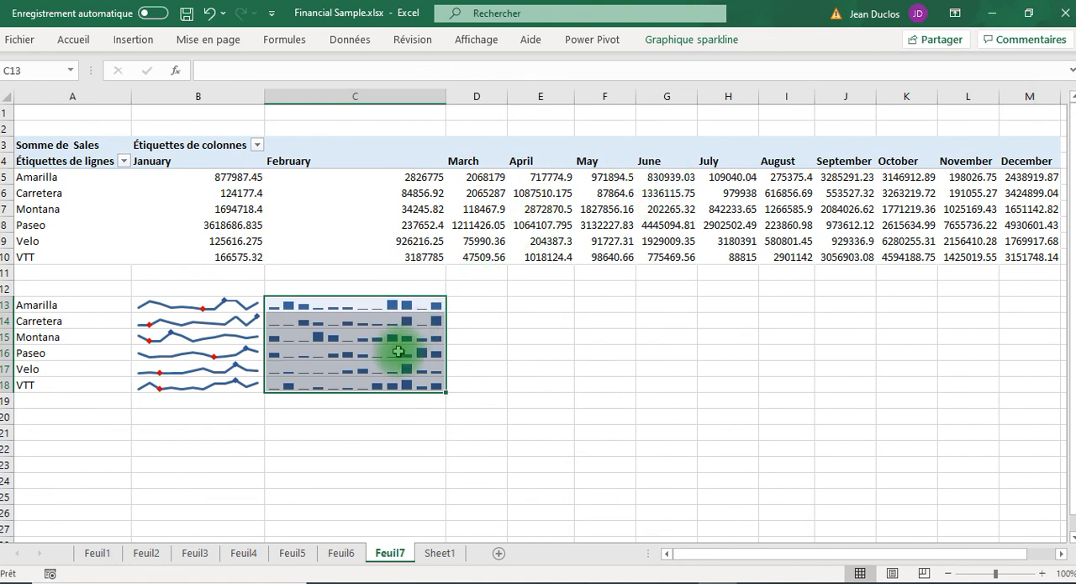
Color the high point of the column sparklines in C13:C18 with the dark red standard color
click(697, 42)
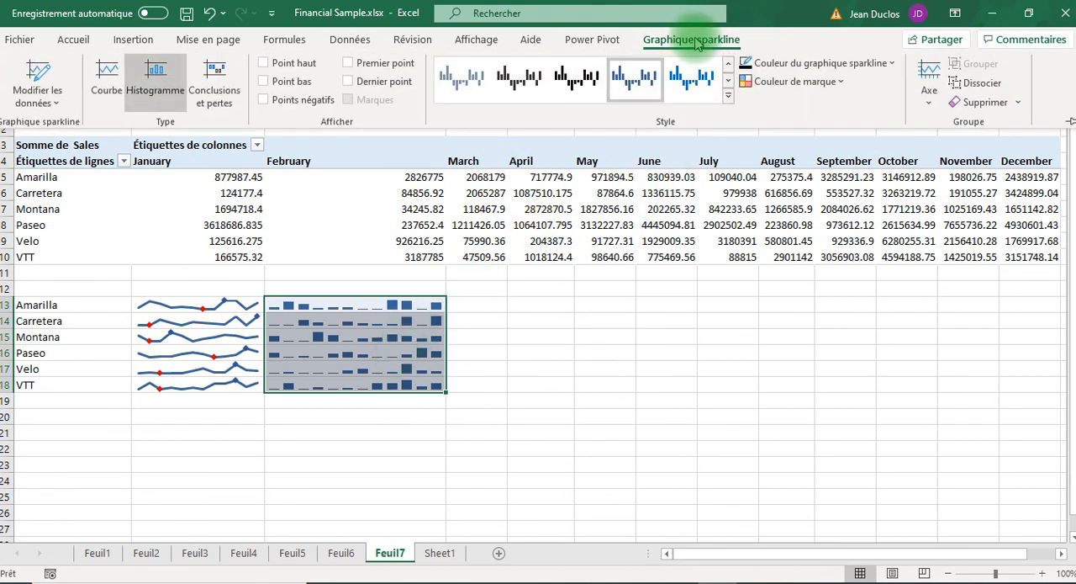
click(824, 83)
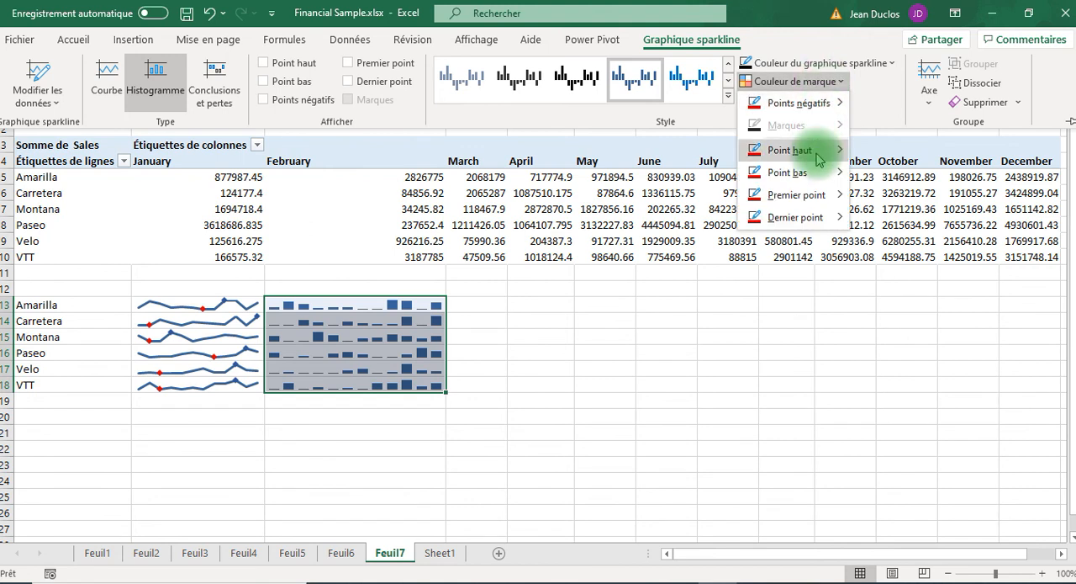
mouse_move(816, 150)
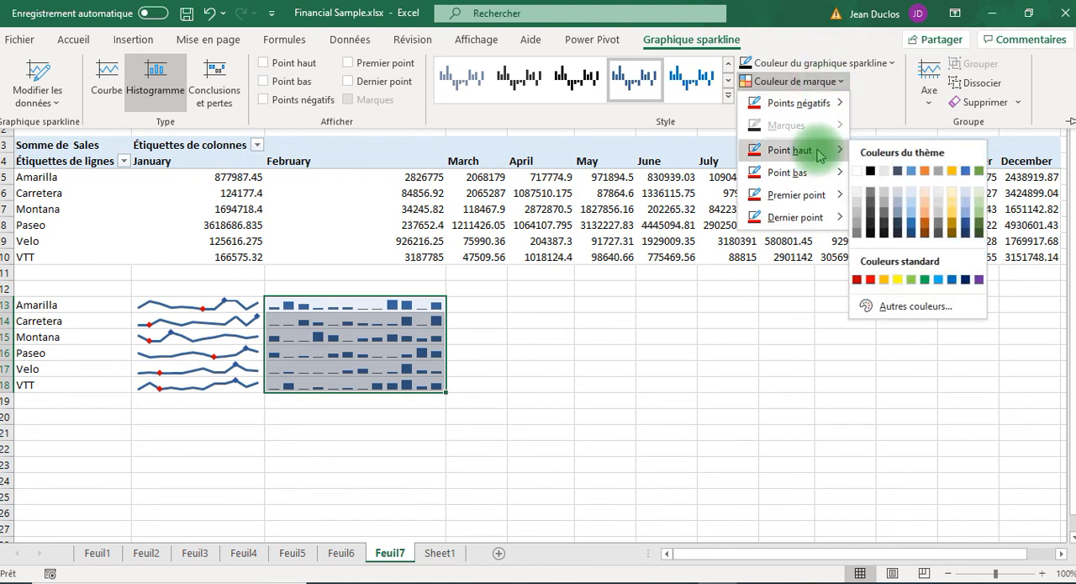
click(857, 280)
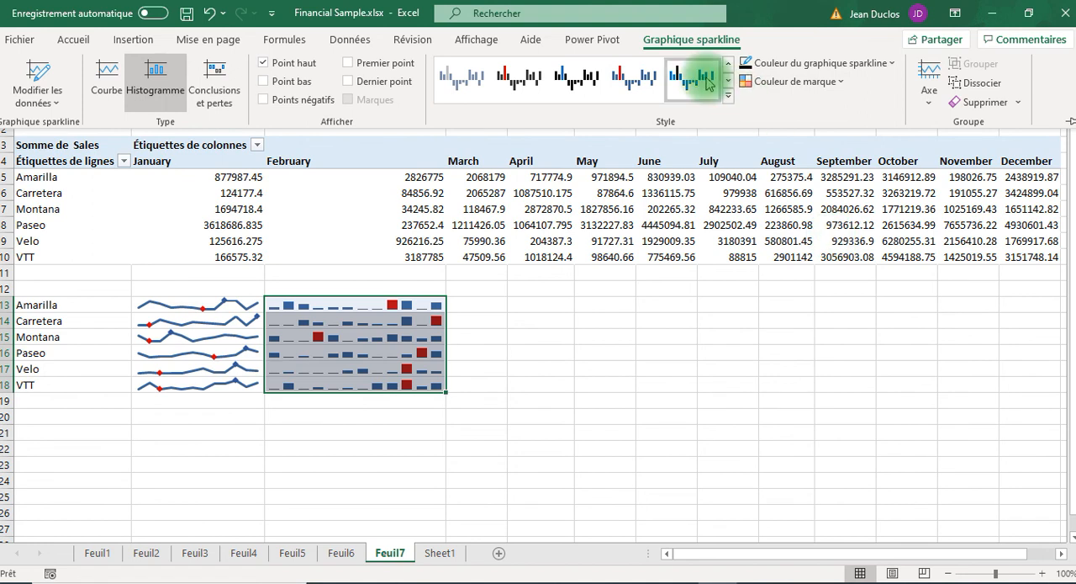
Mark the low point of the column sparklines in C13:C18 with a theme accent color and deselect them
click(772, 84)
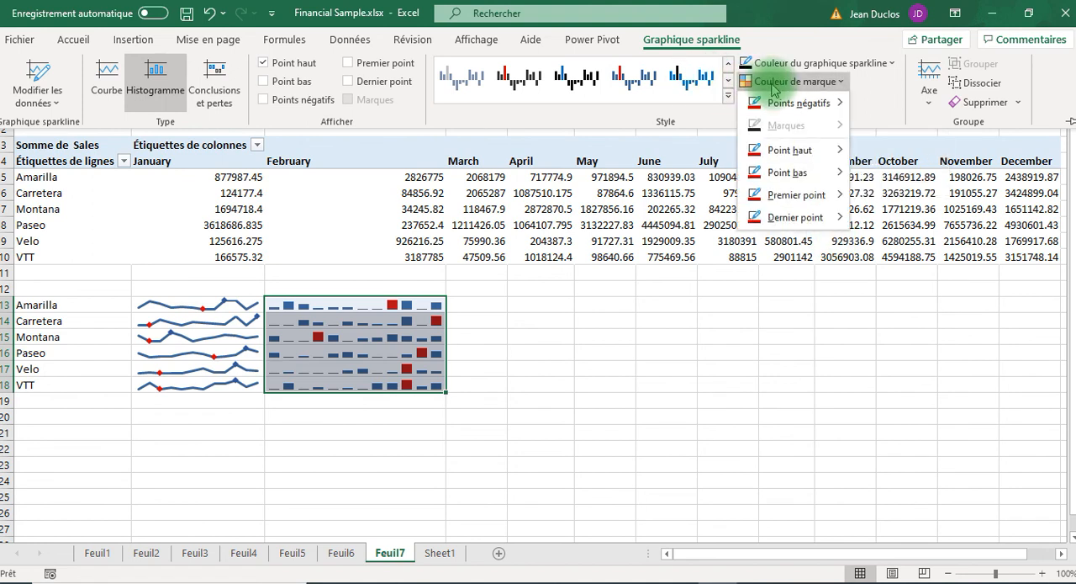
mouse_move(804, 173)
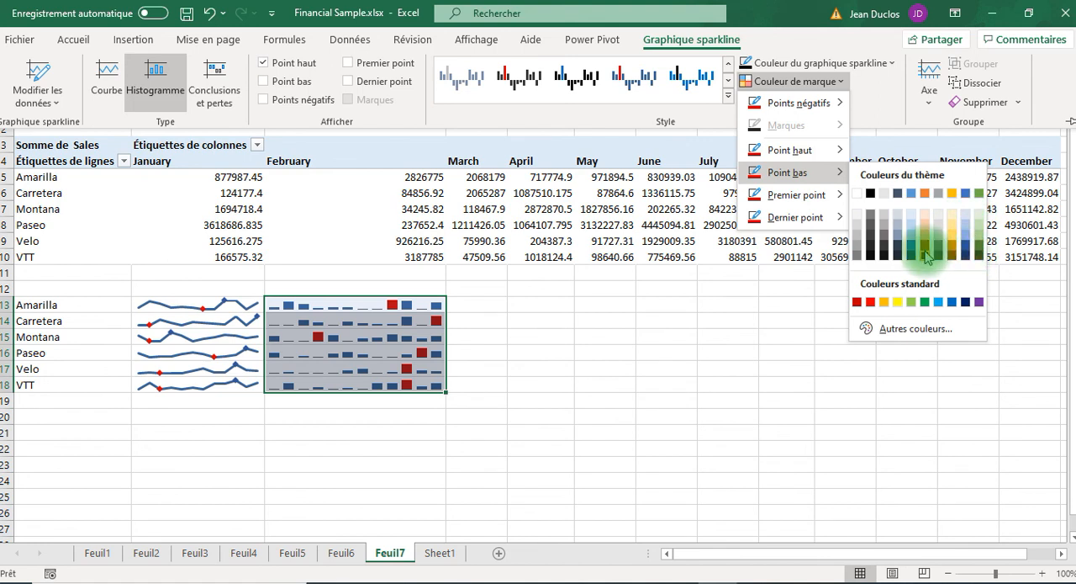
click(956, 197)
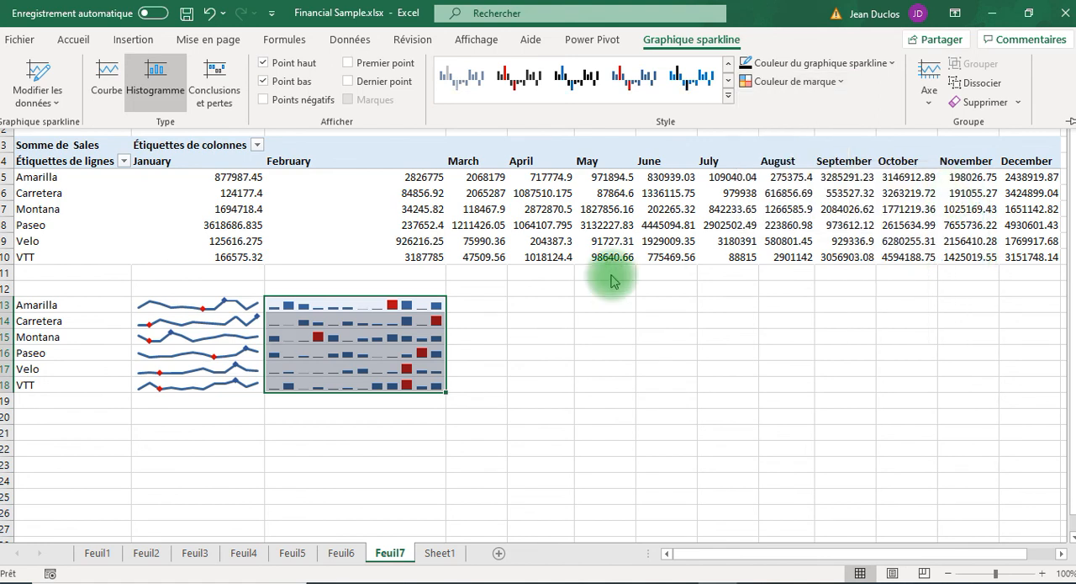
click(516, 378)
Select the empty cell C21 below the column sparklines and bring up the commands for inserting objects
click(305, 429)
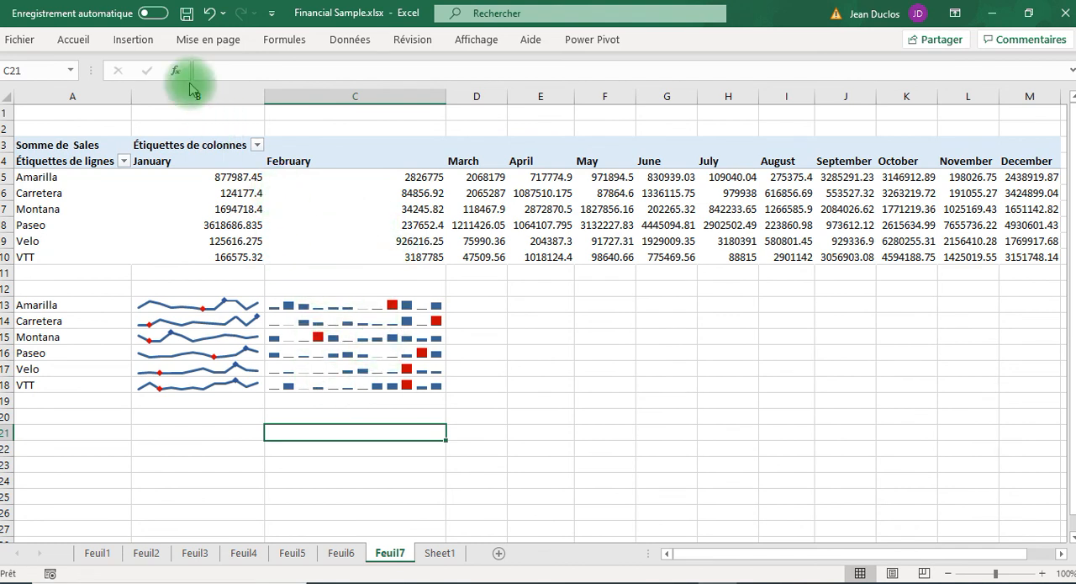
click(139, 42)
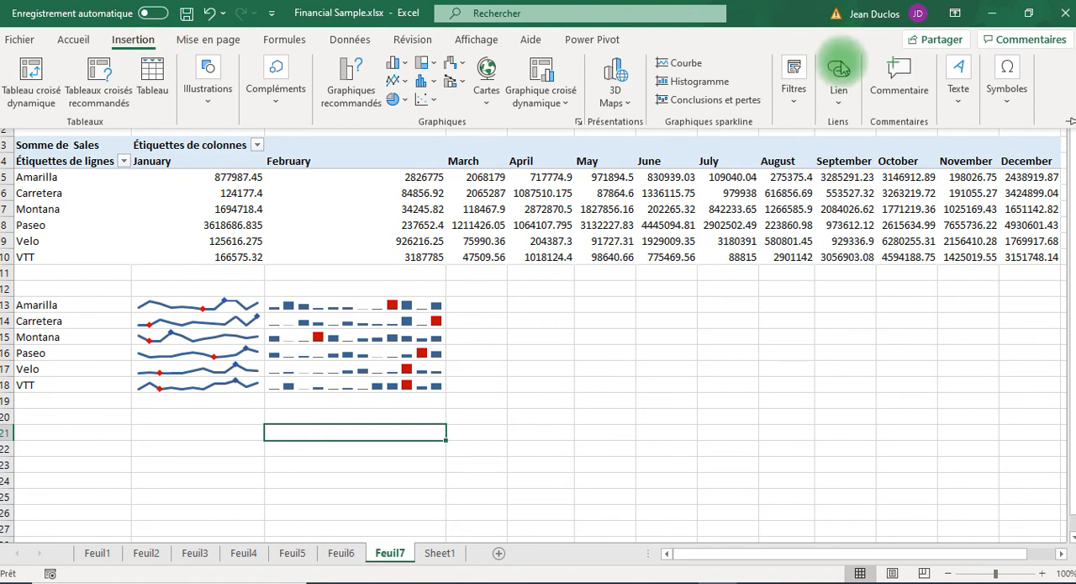